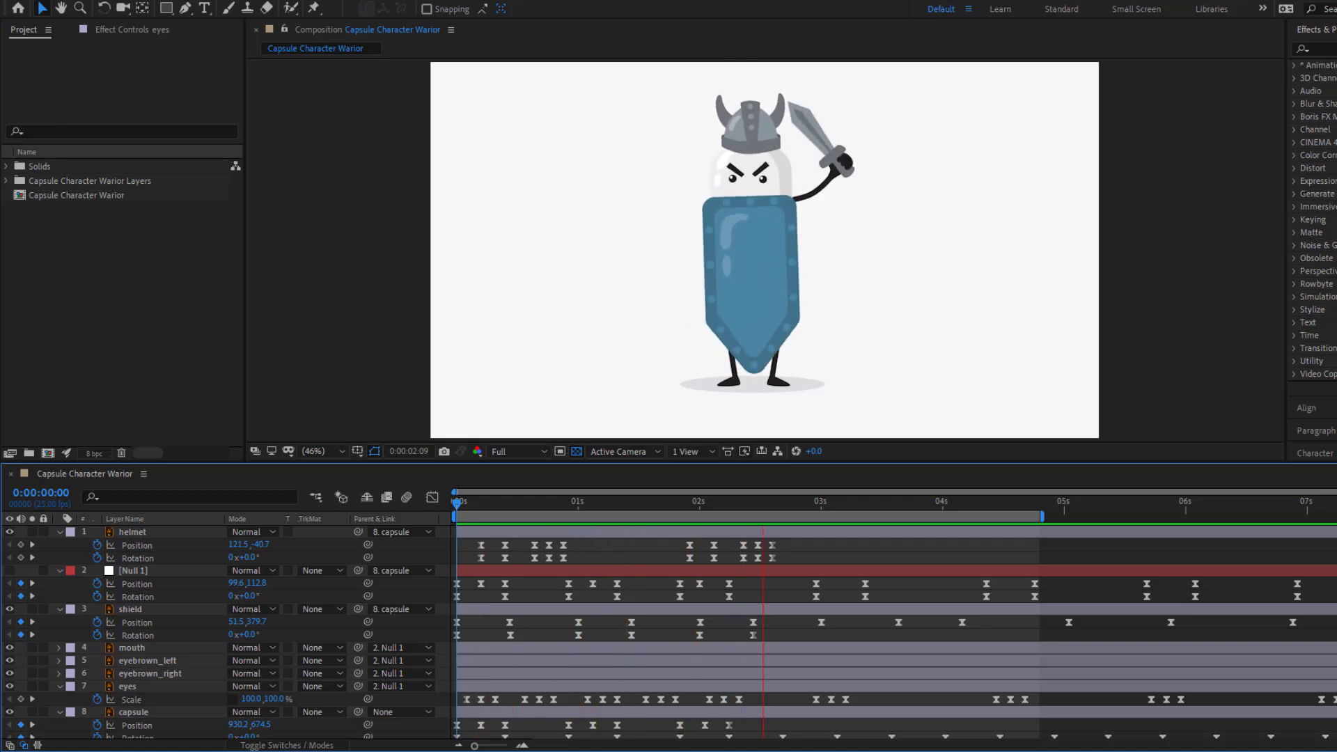
Step: Maximize the viewer to watch the finished warrior animation play
key(grave)
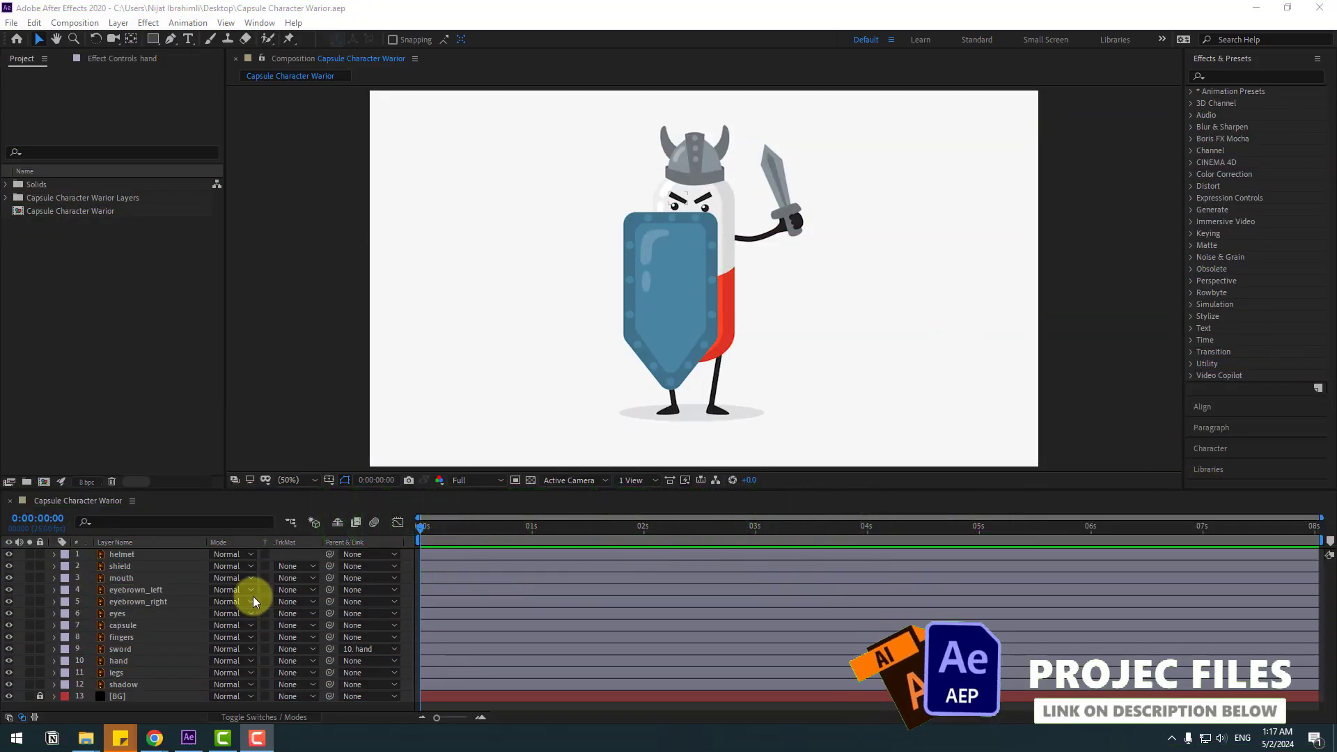
Step: Solo the hand layer and move its anchor point to the shoulder end
click(117, 663)
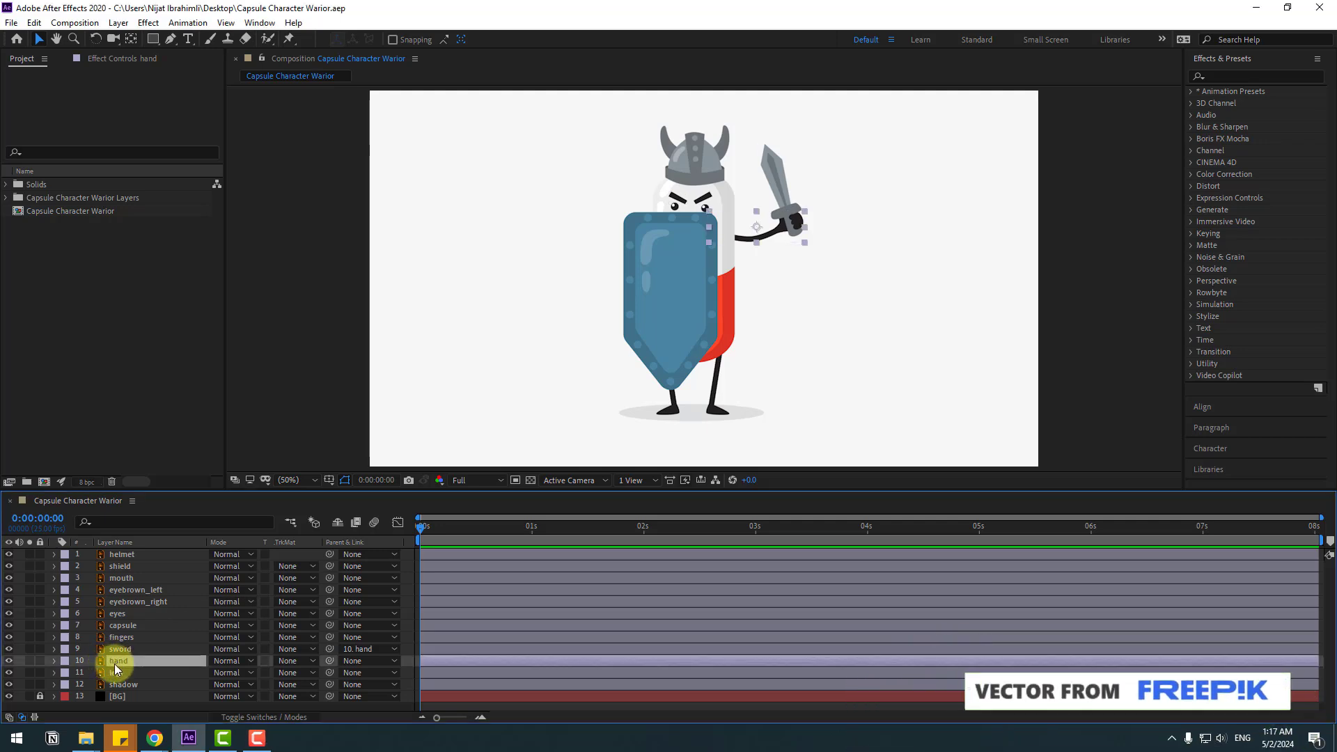
click(29, 660)
scroll(746, 238, up, 4)
drag(746, 238, 686, 328)
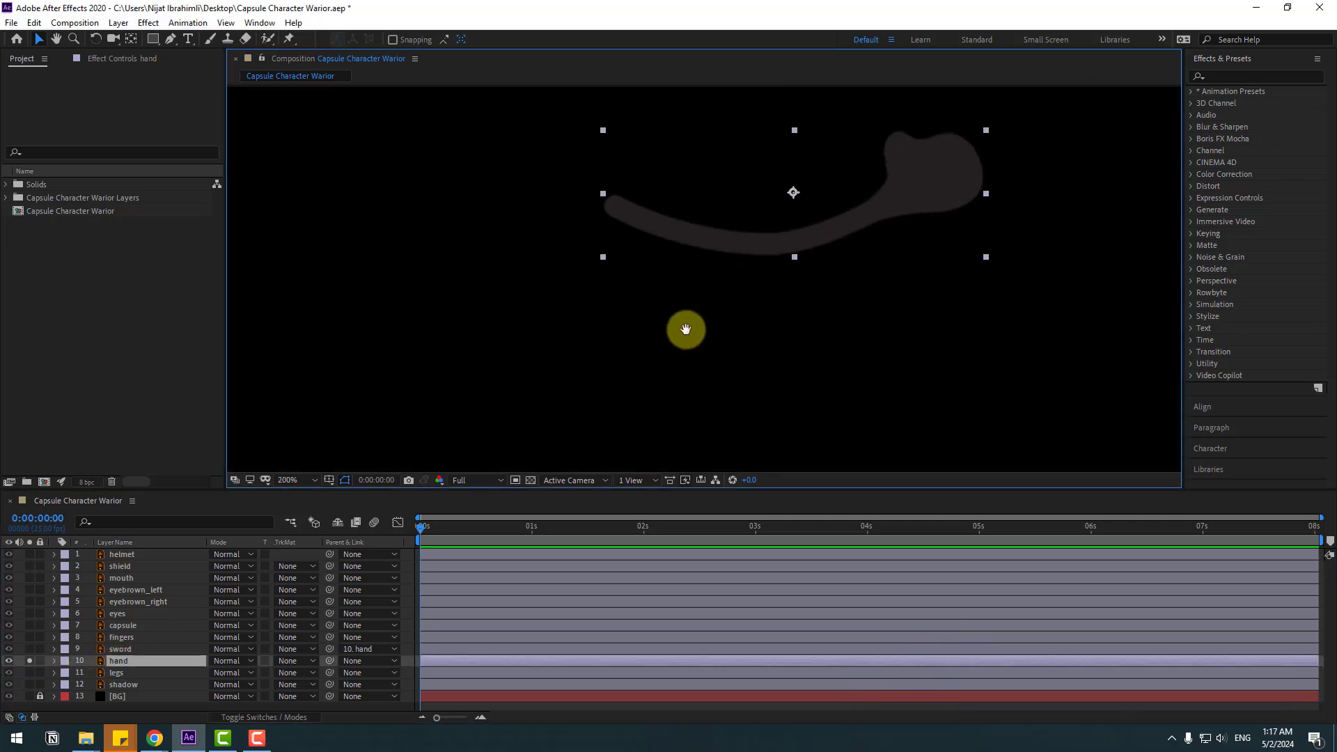
click(132, 41)
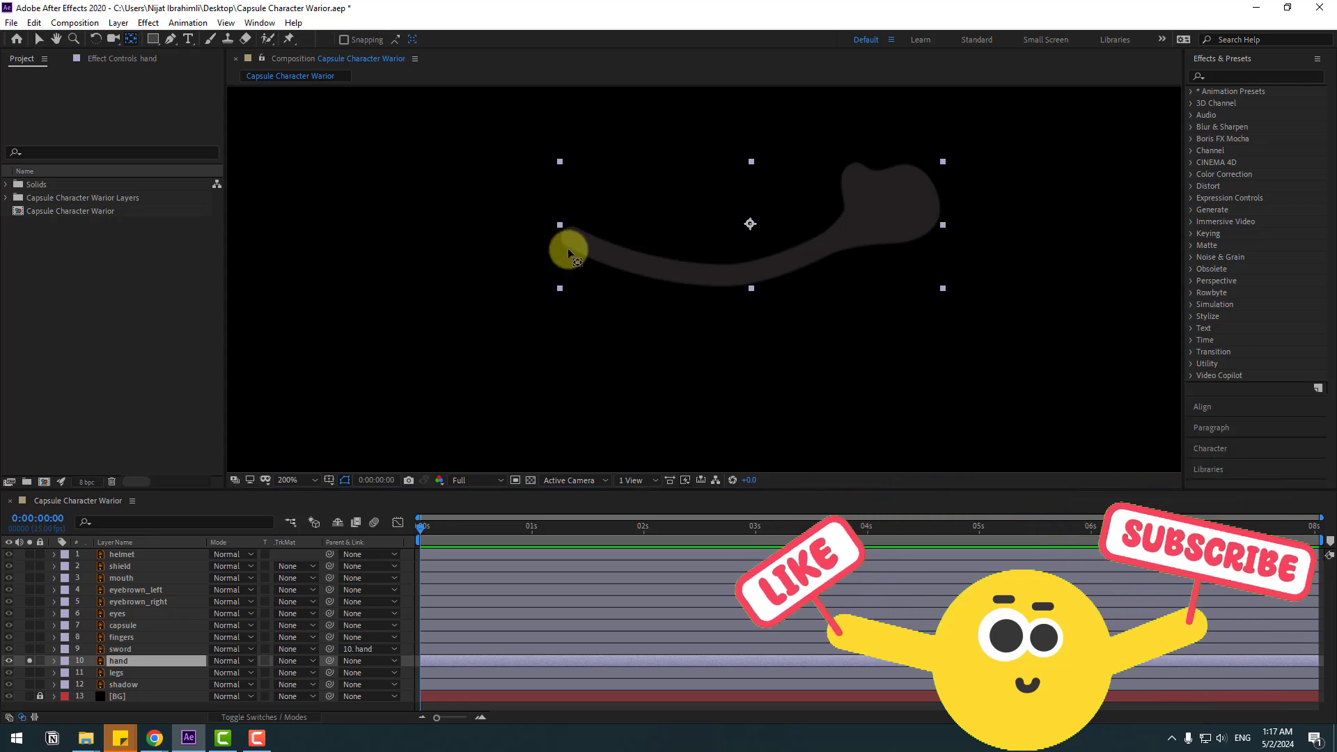
drag(758, 231, 568, 235)
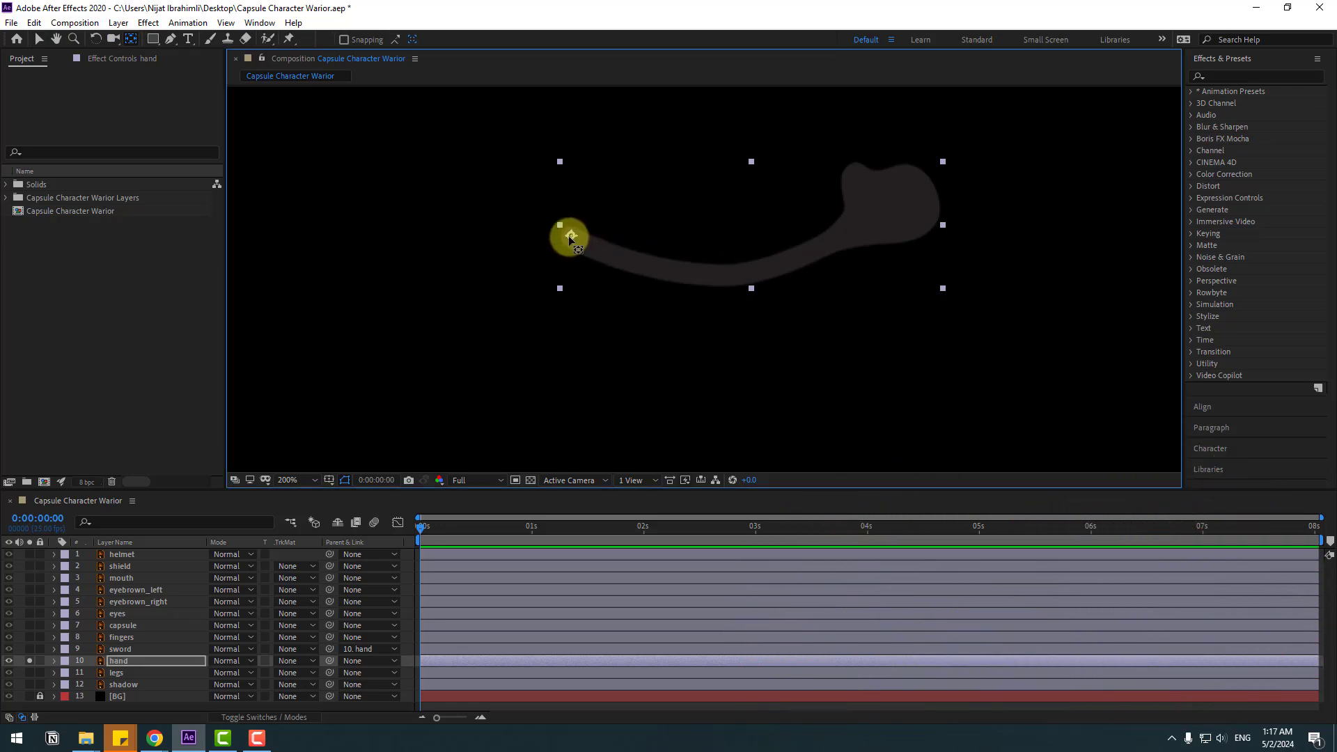
click(42, 39)
Step: Show the sword and fingers with the hand, and parent the fingers to hand
click(136, 649)
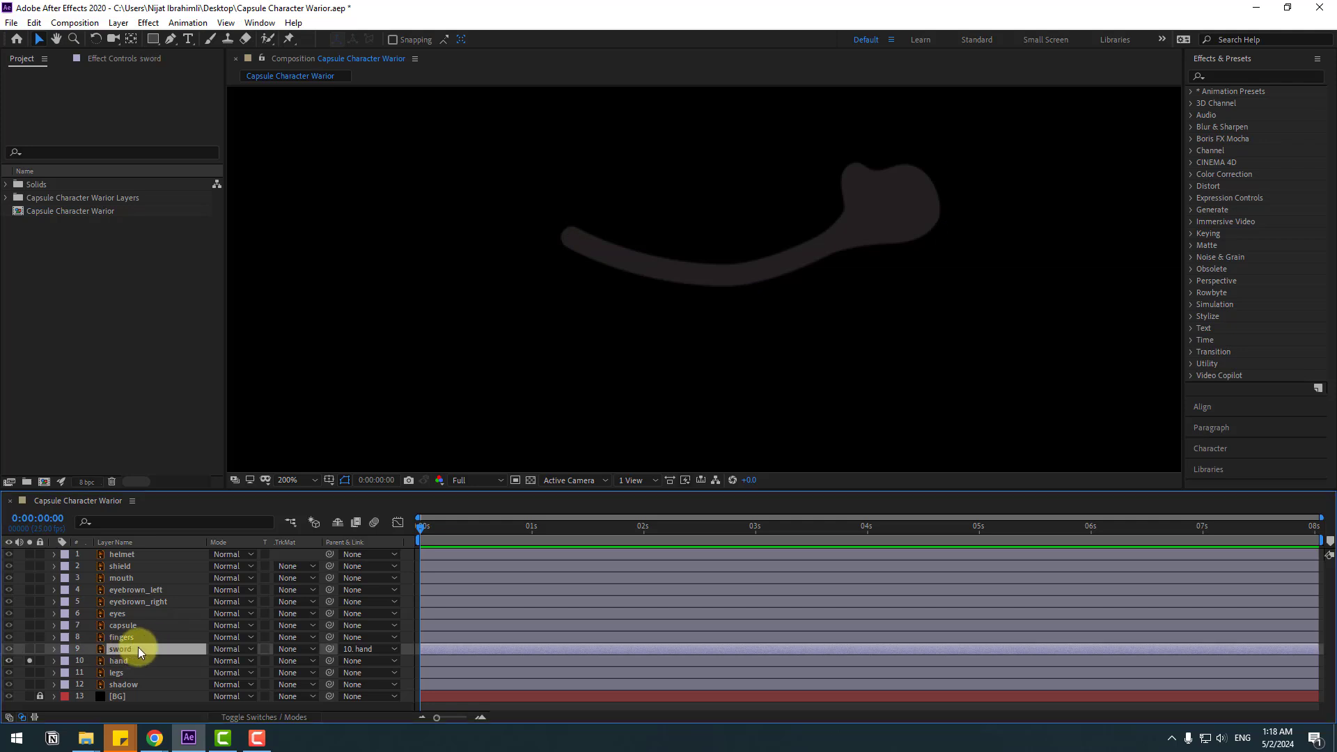
click(30, 648)
key(h)
drag(701, 298, 603, 395)
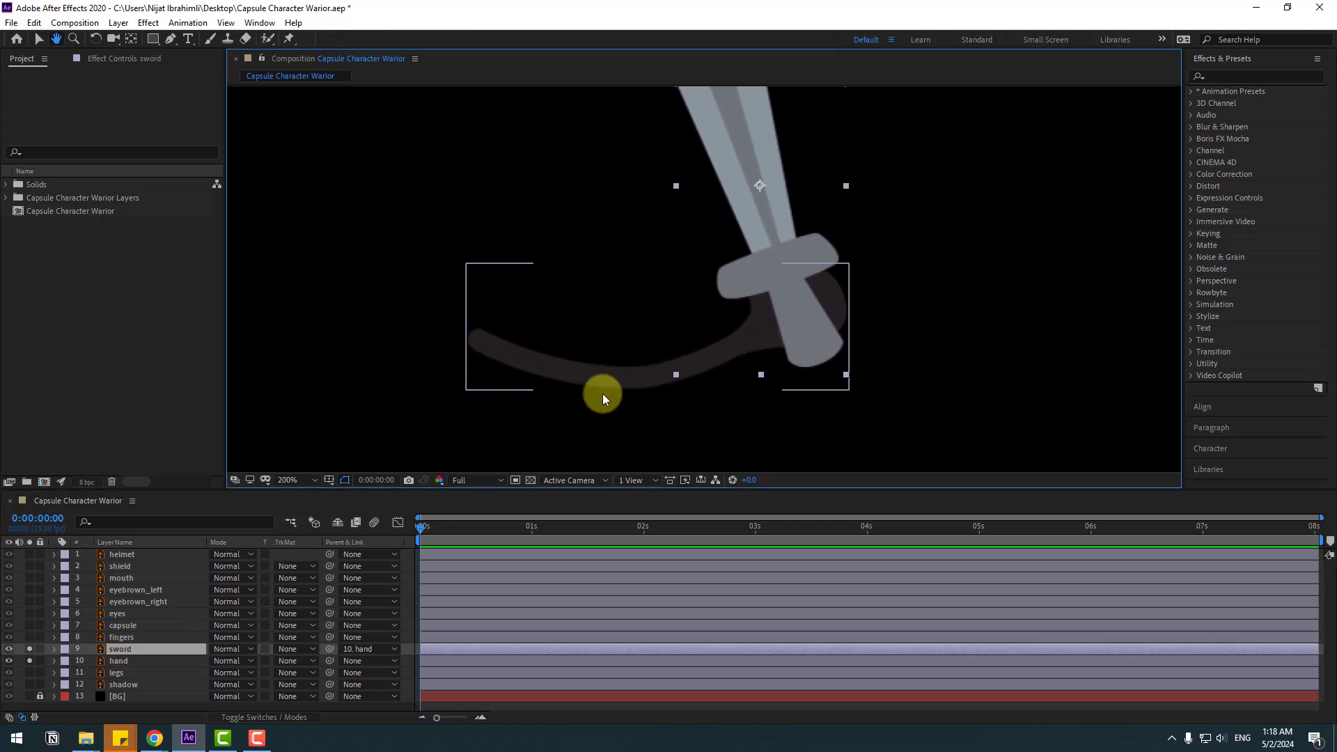
click(118, 637)
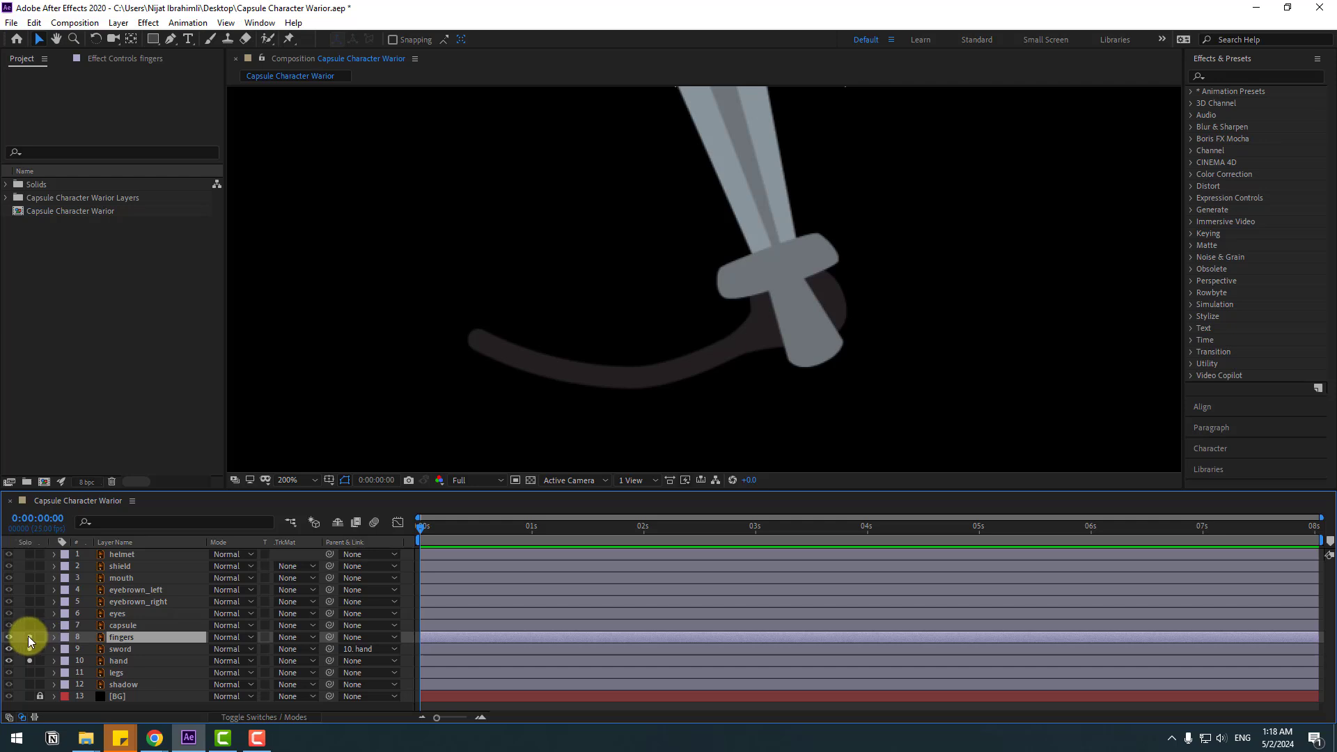
click(30, 636)
drag(539, 368, 561, 341)
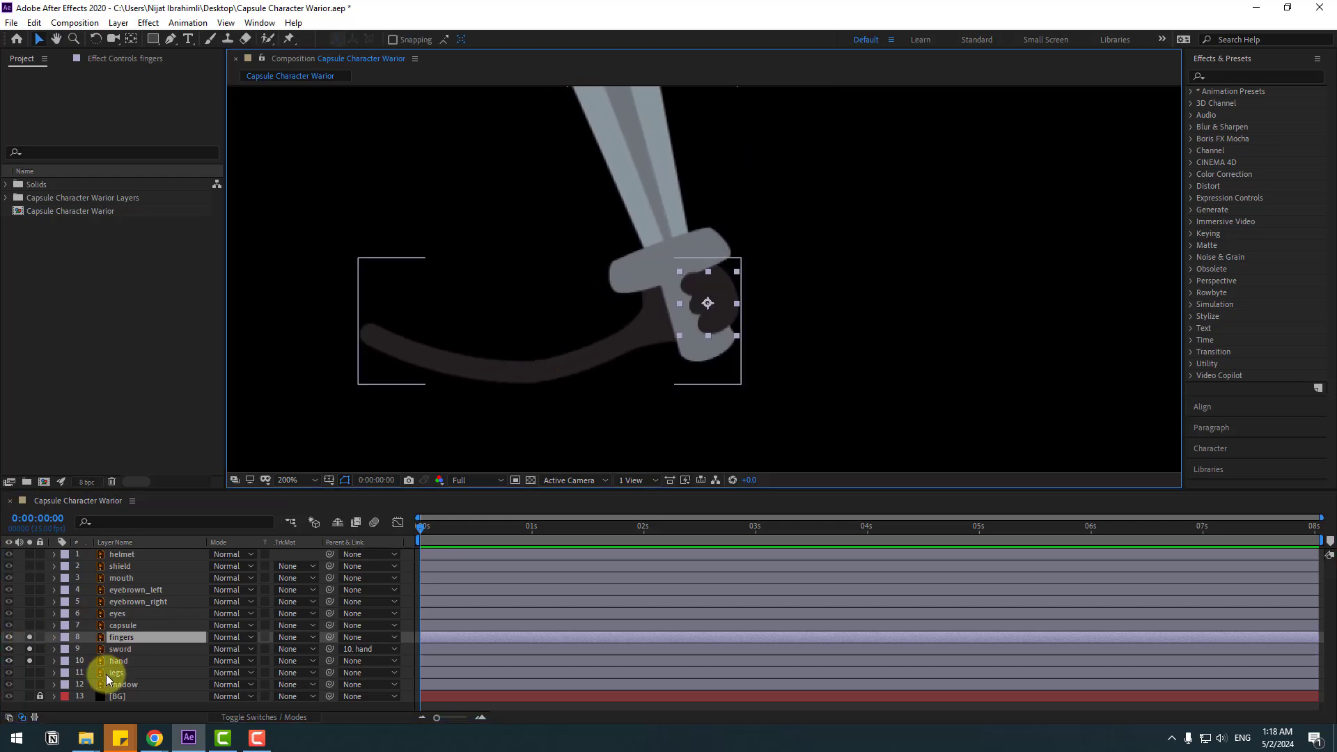
drag(328, 638, 123, 658)
Step: Parent the hand to capsule, unsolo it, and rotate it to 140°
click(123, 658)
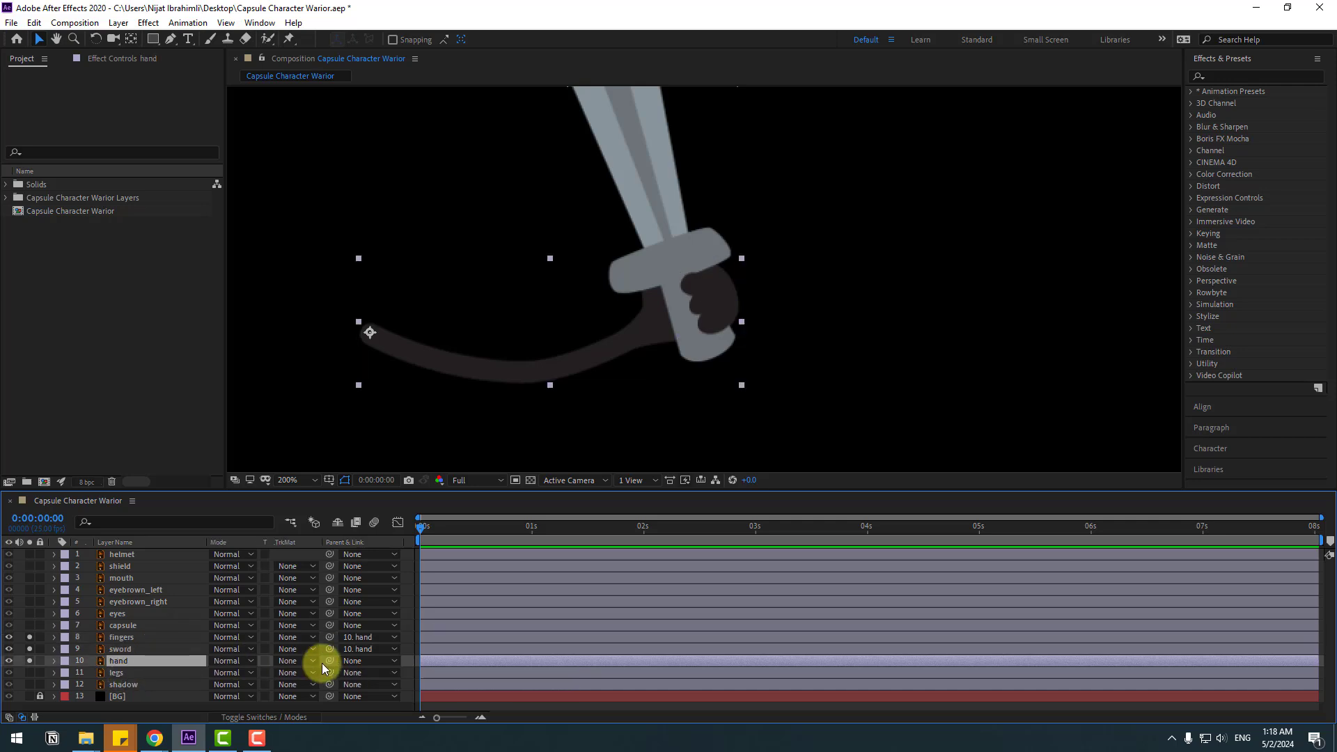
drag(330, 661, 123, 626)
click(29, 661)
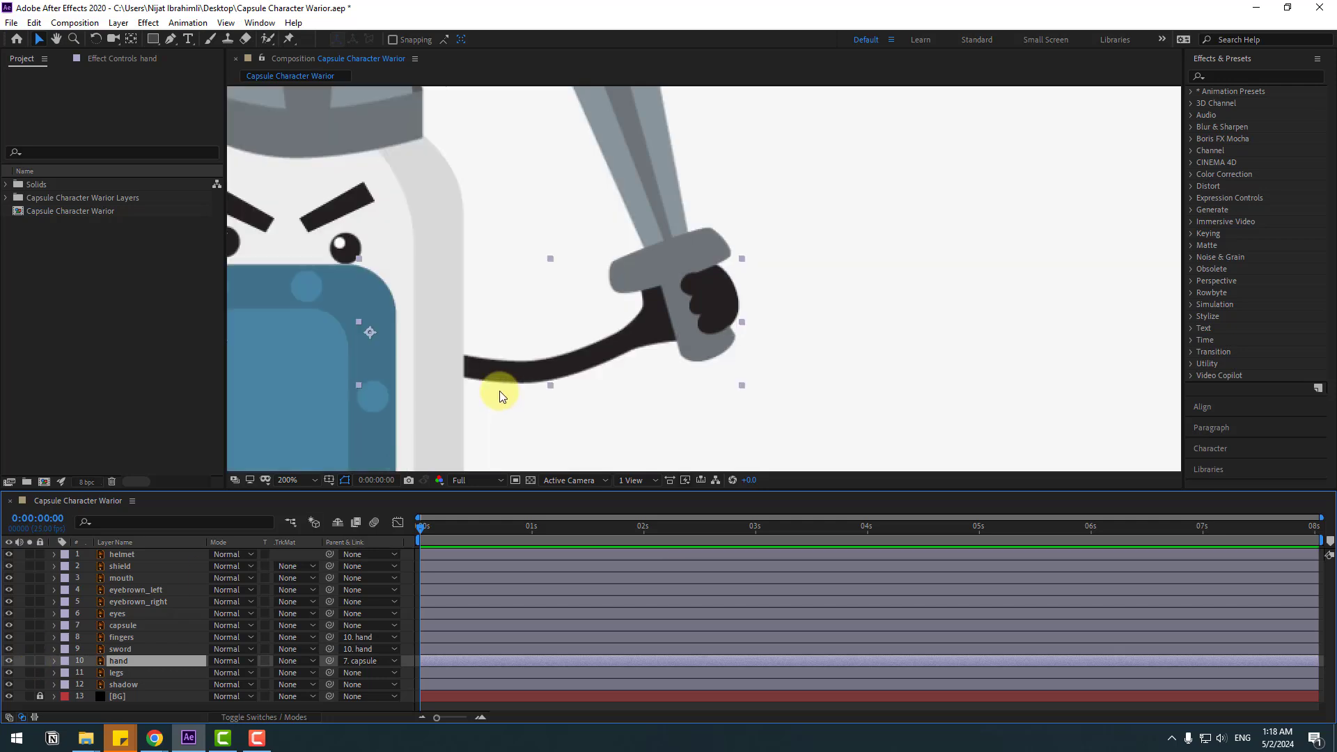
scroll(634, 278, down, 4)
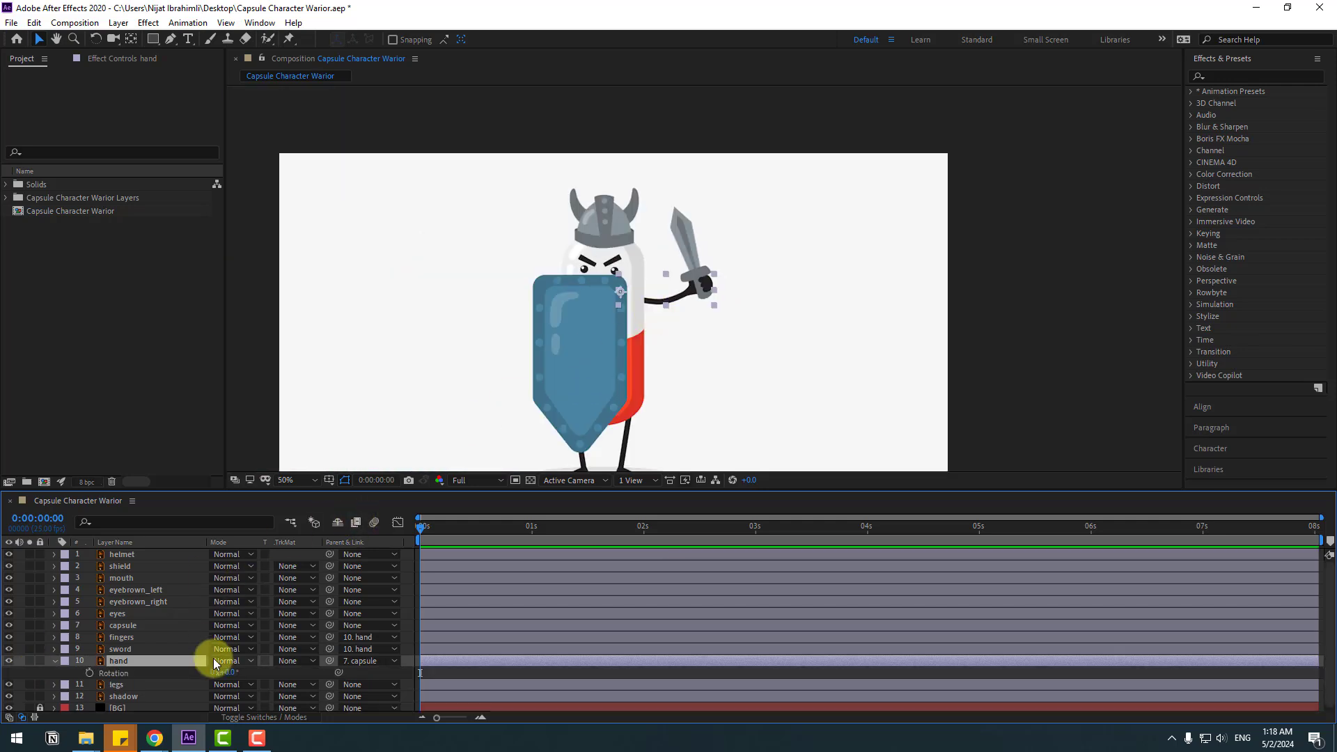
key(r)
drag(224, 673, 311, 659)
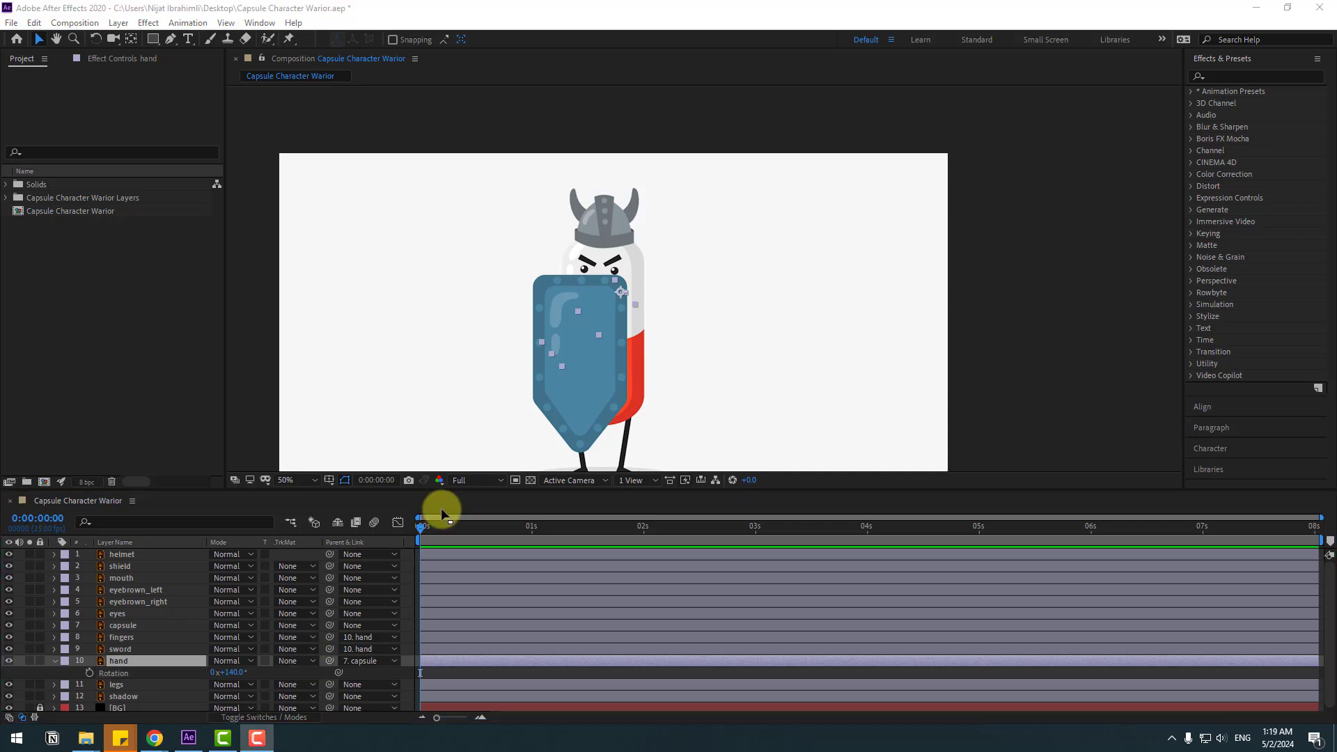
Step: Keyframe the shield's Position at frame 0 and move it right at frame 10
click(119, 566)
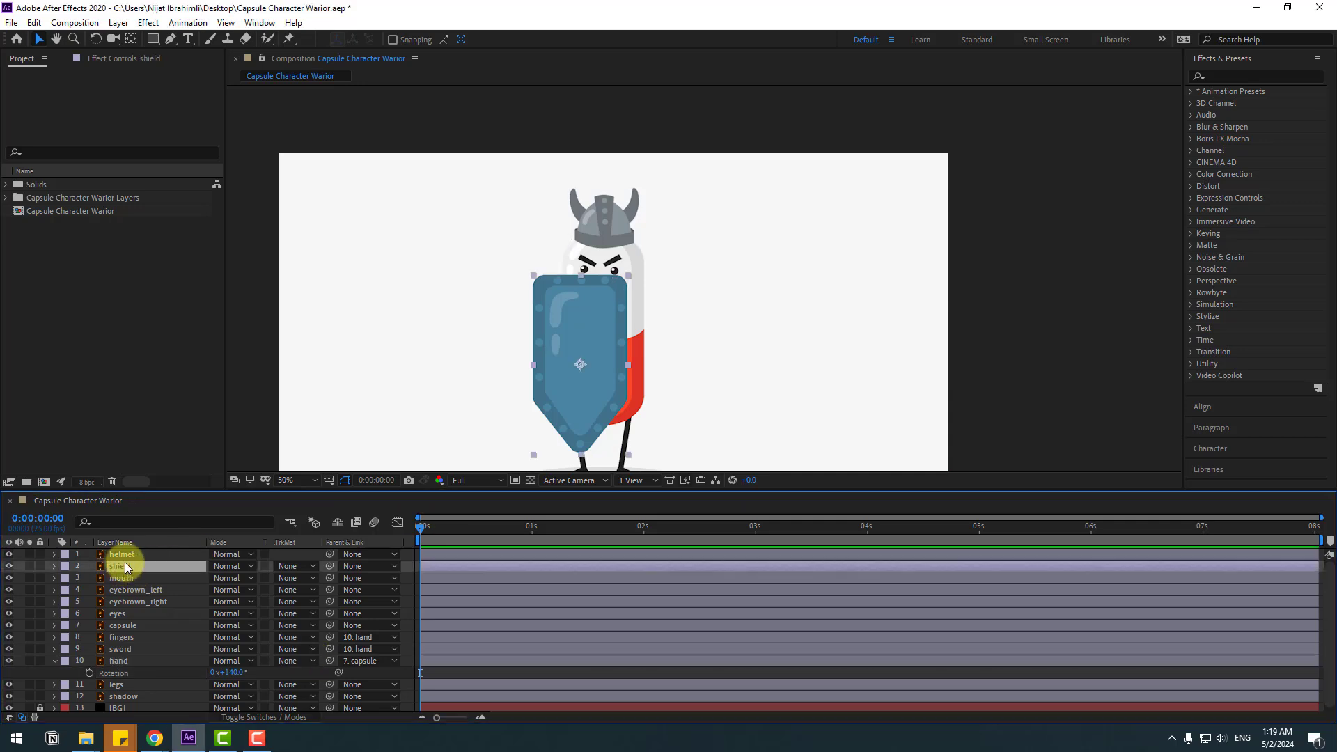
key(h)
drag(448, 414, 453, 372)
key(v)
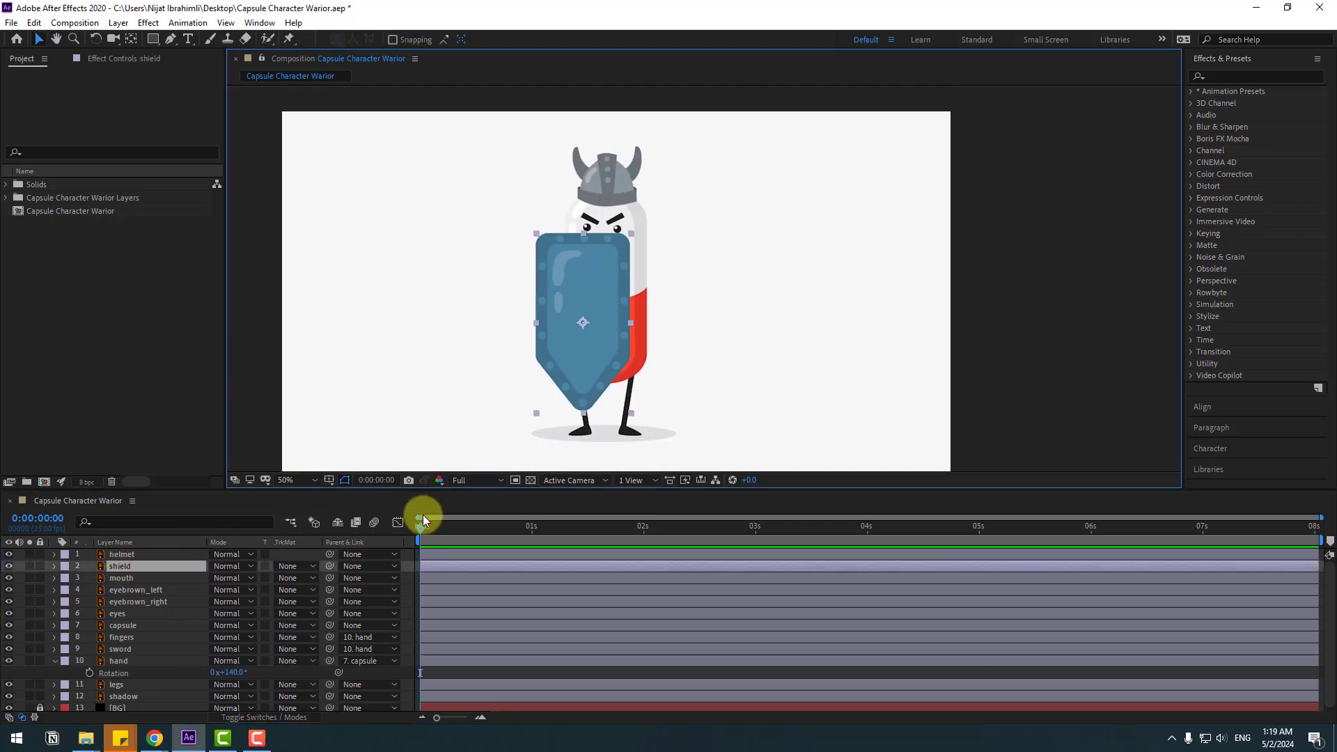
drag(424, 529, 430, 531)
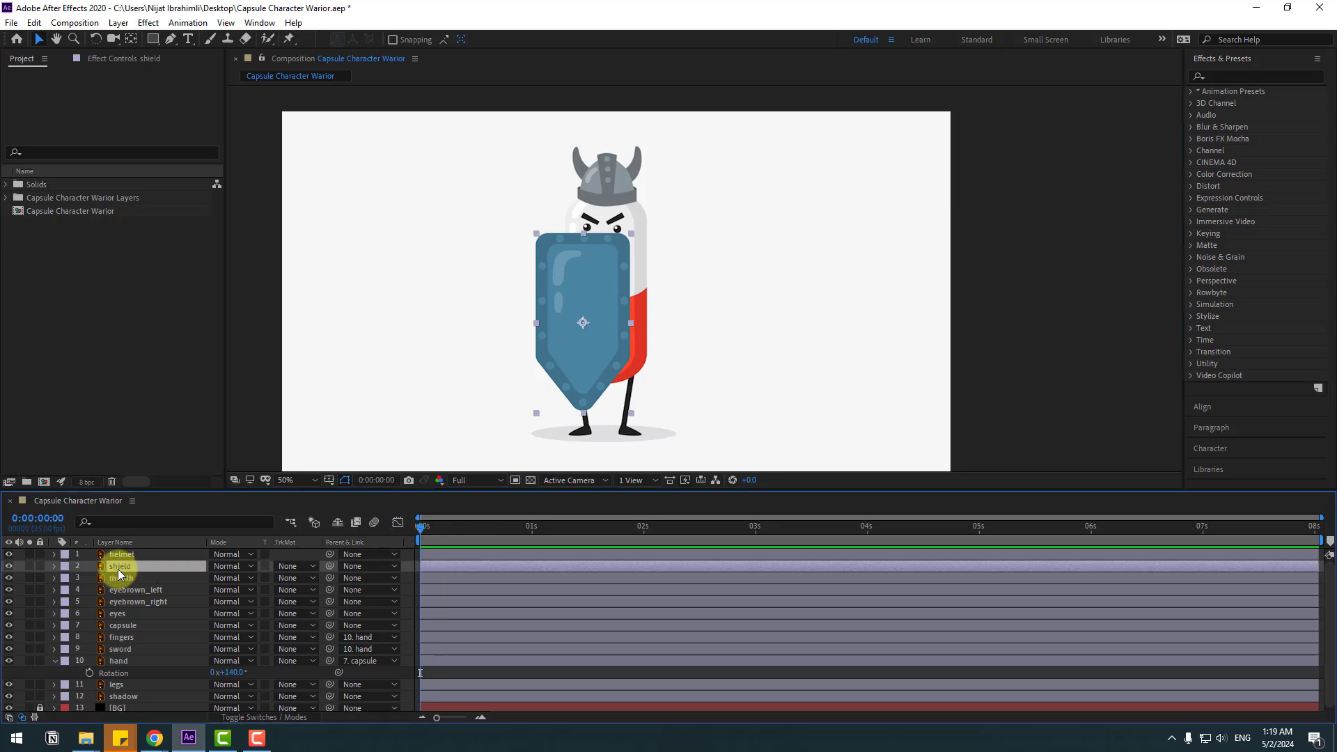
key(p)
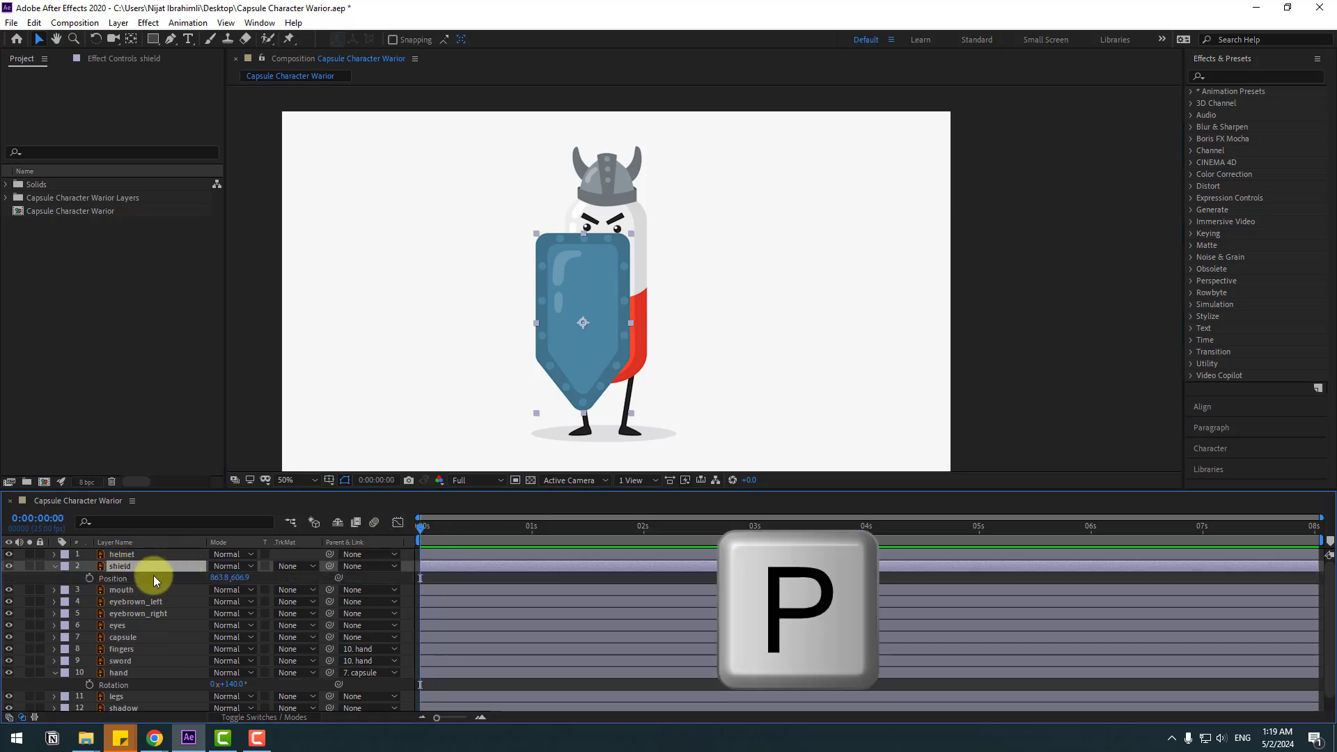
click(89, 578)
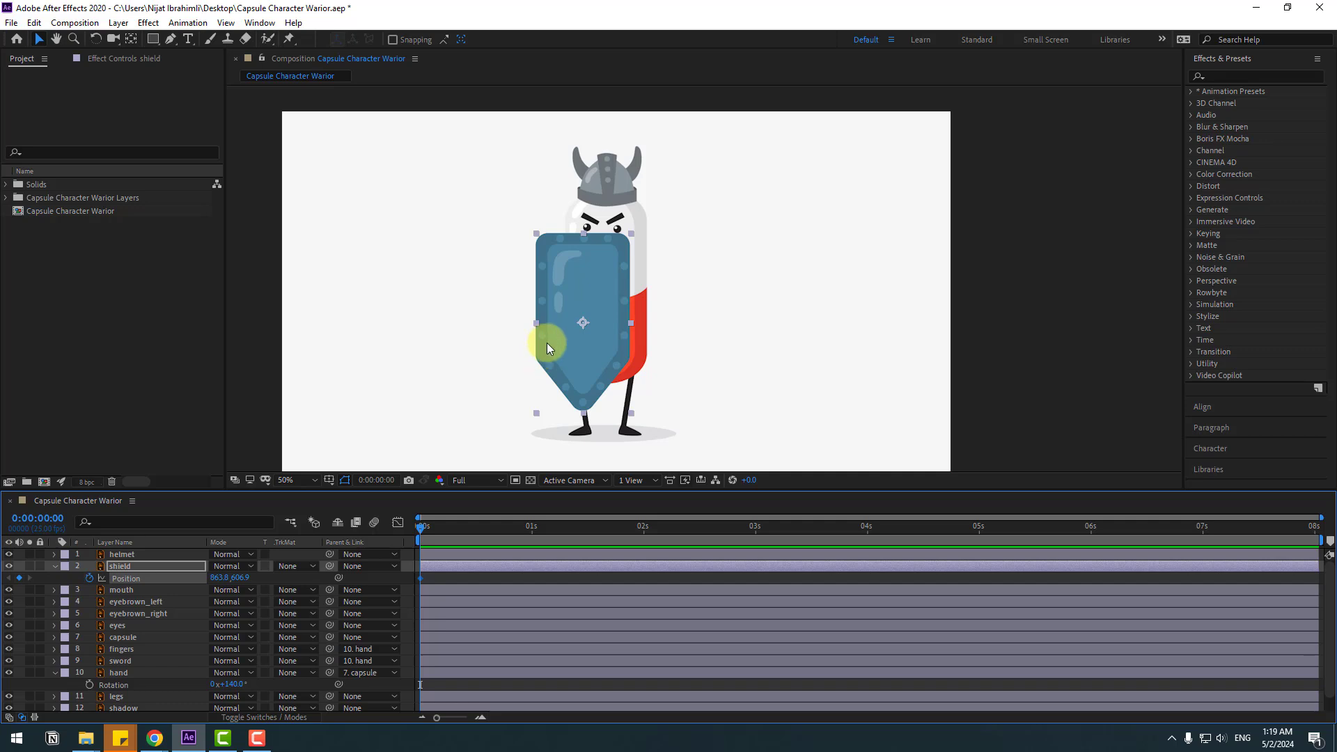
key(shift+Page_Down)
click(583, 373)
drag(584, 378, 604, 368)
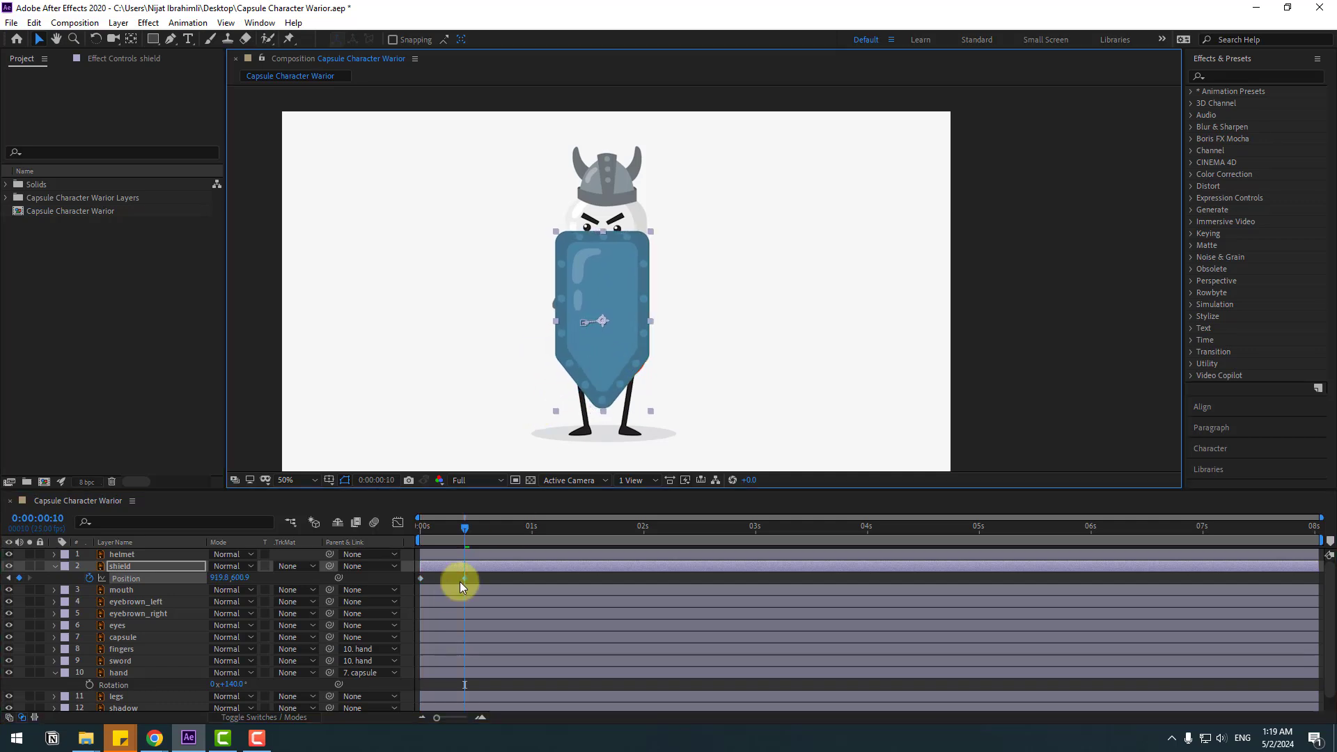
Step: Easy Ease both shield keyframes and sharpen their influence in the Graph Editor
drag(475, 579, 420, 577)
right_click(421, 576)
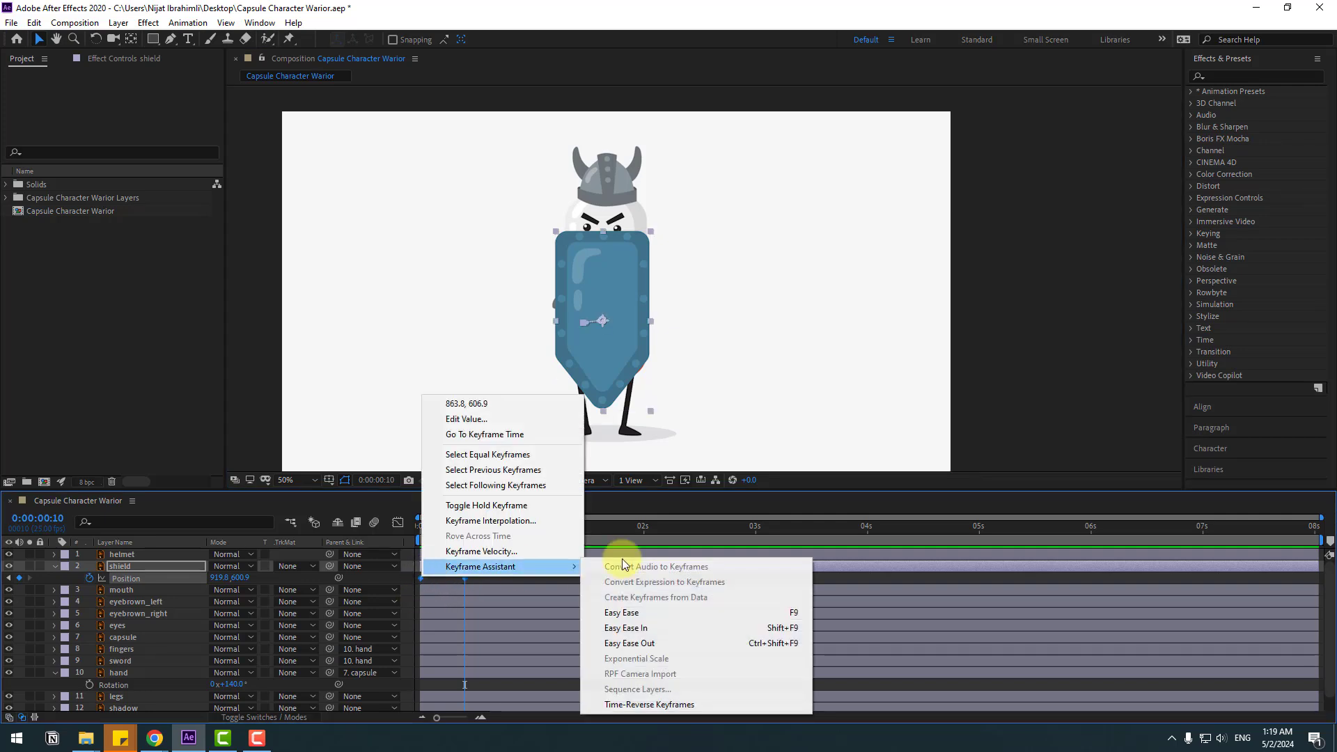
click(627, 611)
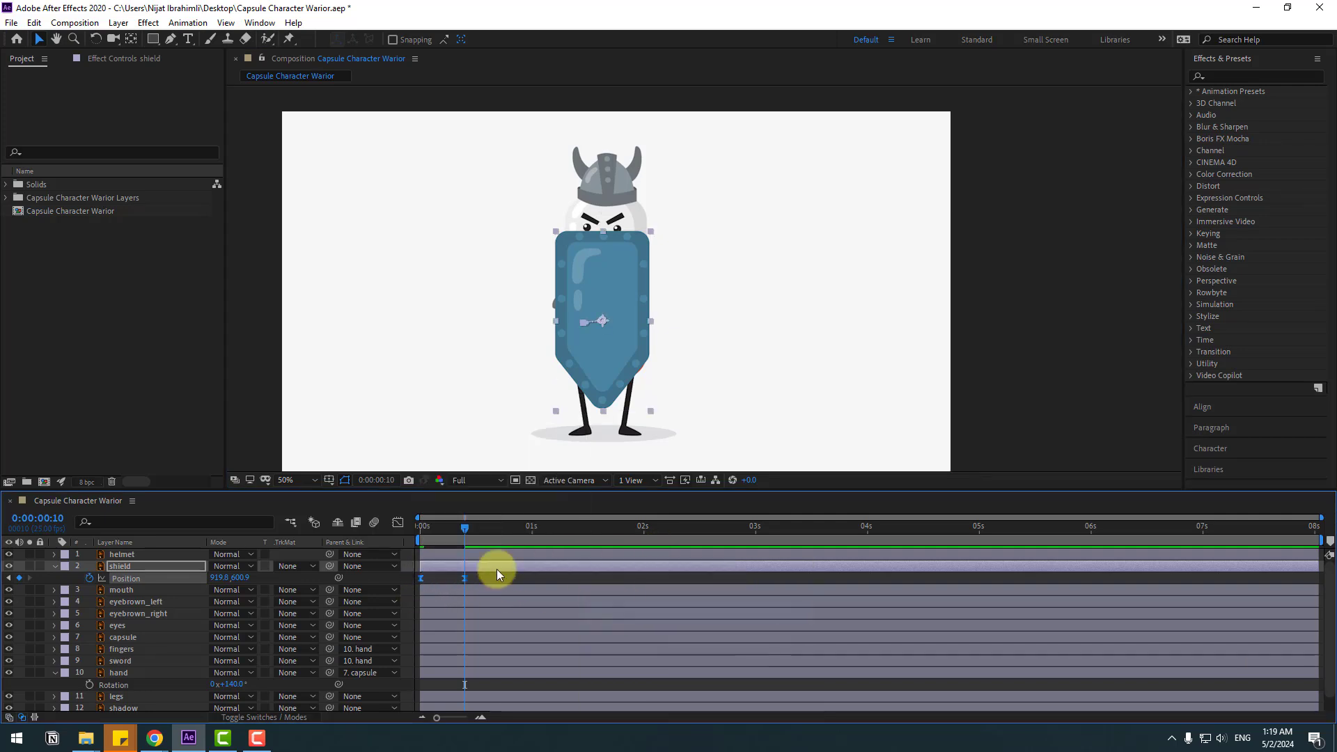
click(397, 523)
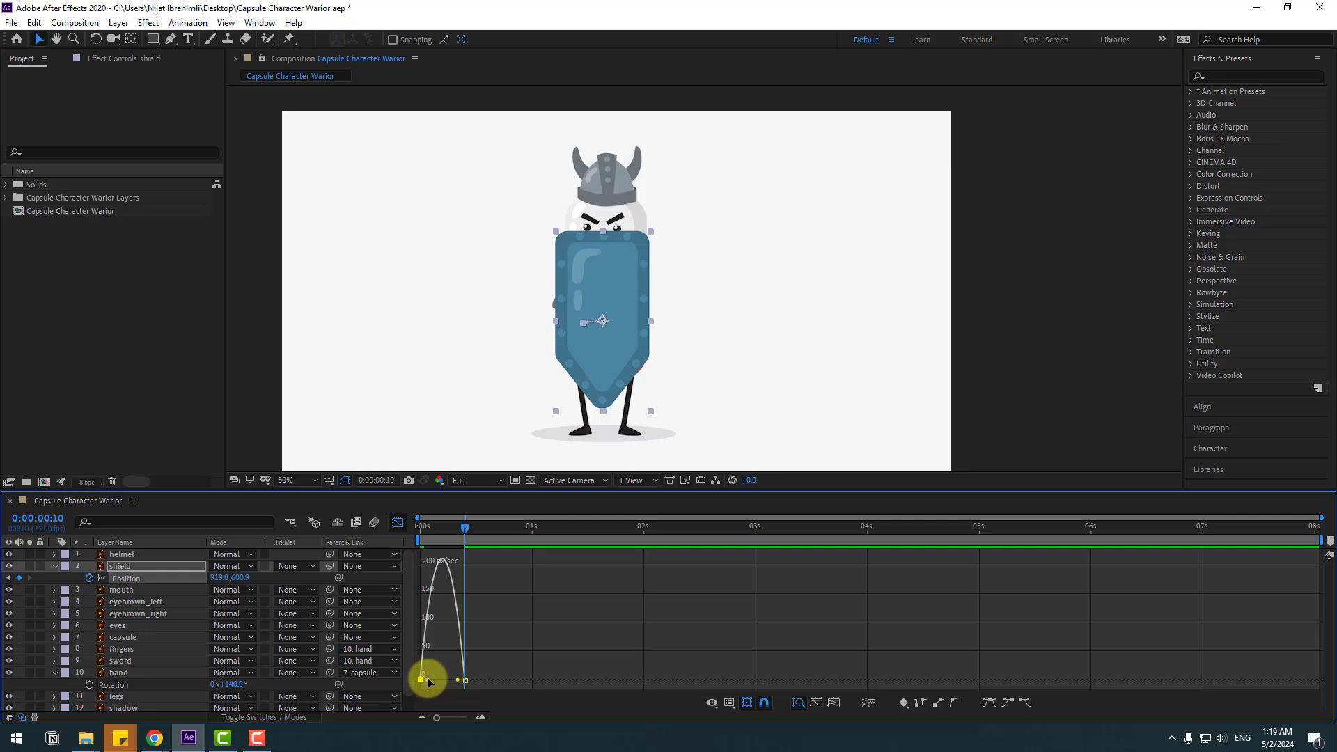
drag(428, 681, 437, 680)
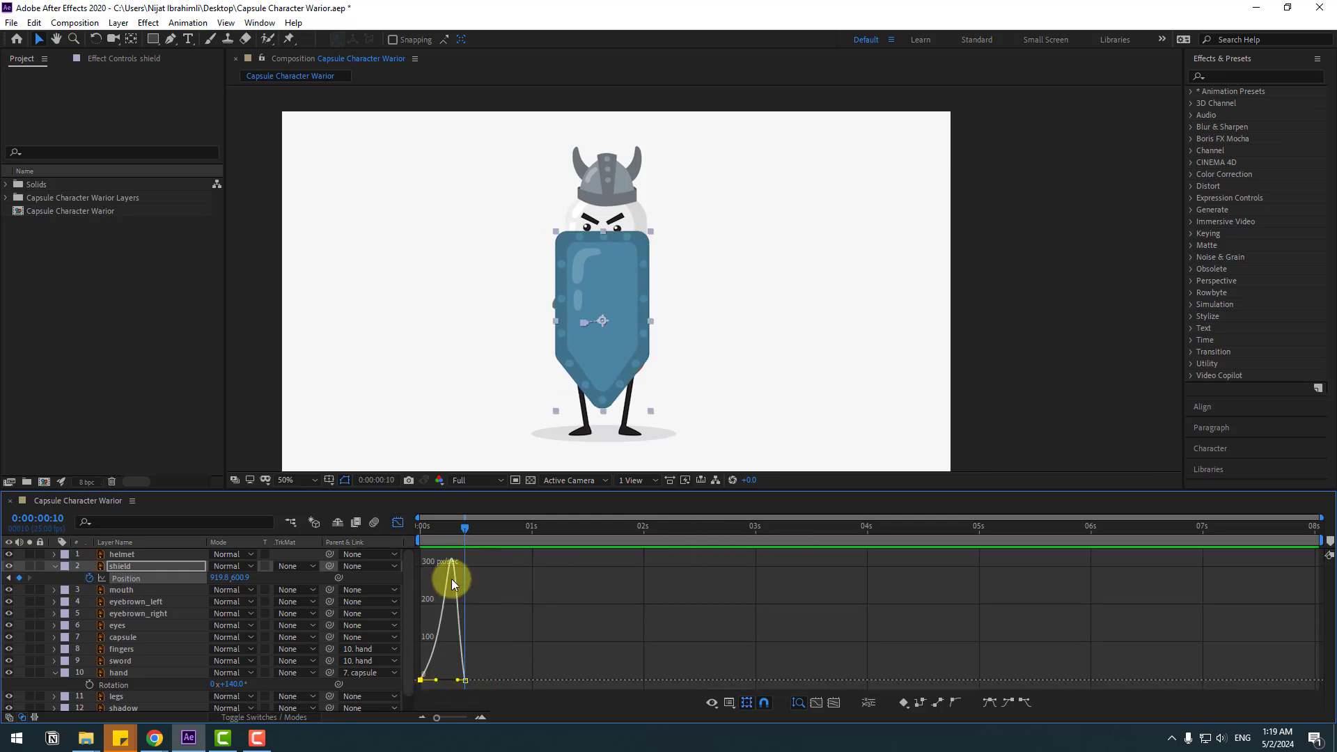
click(396, 525)
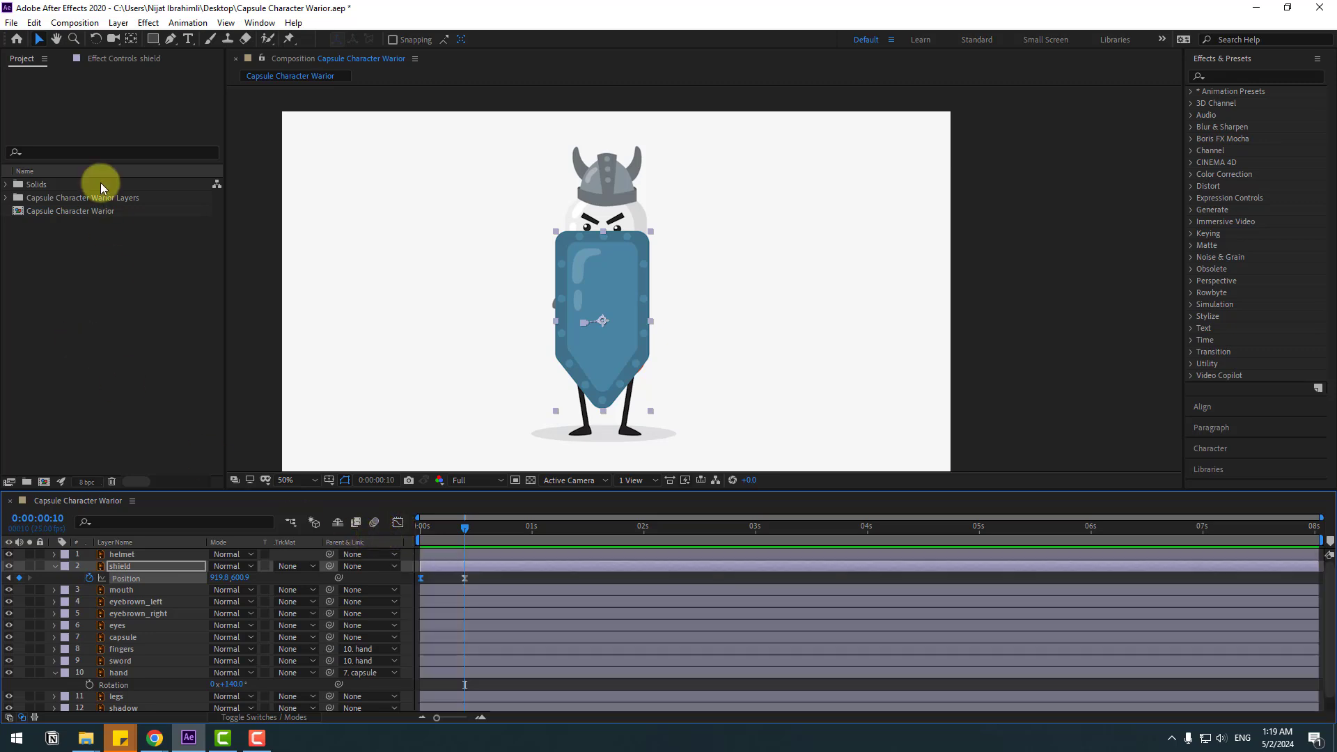
Step: Add a Null object, centre its anchor, and move it onto the character's face
click(119, 23)
mouse_move(139, 38)
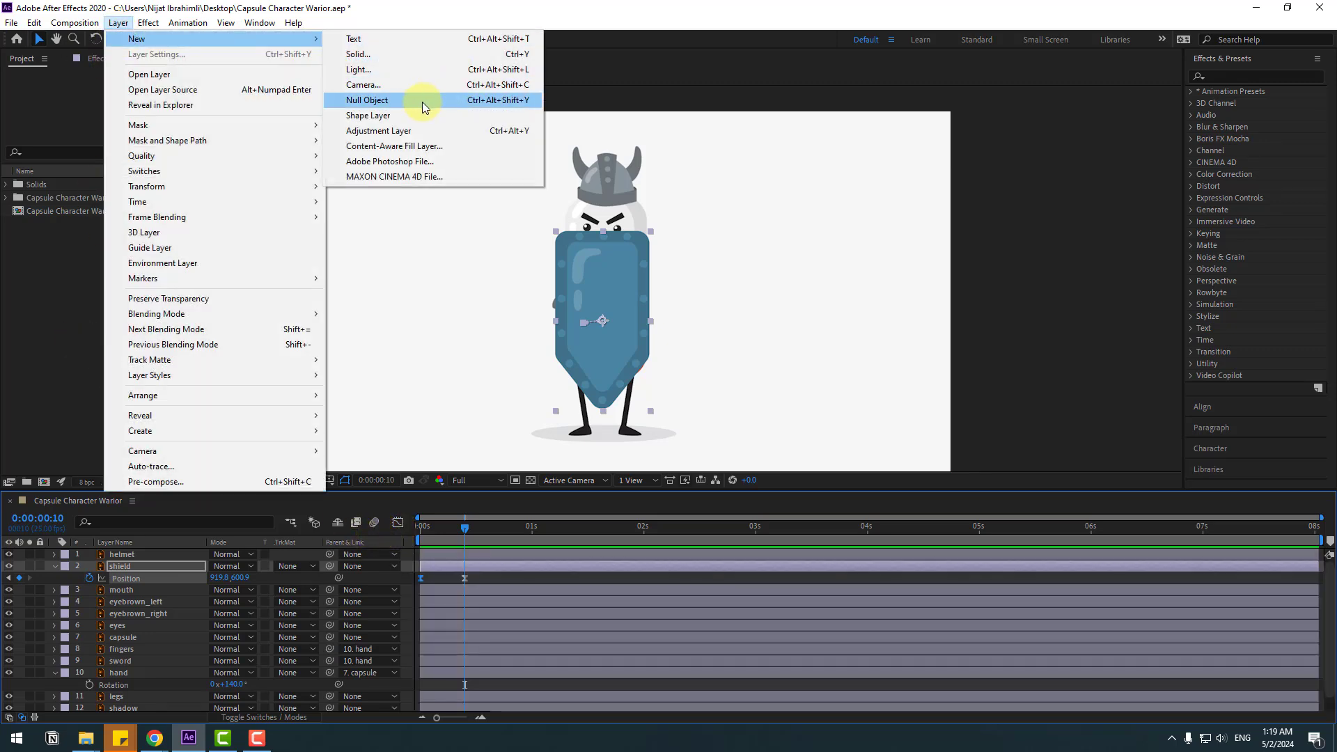
click(380, 101)
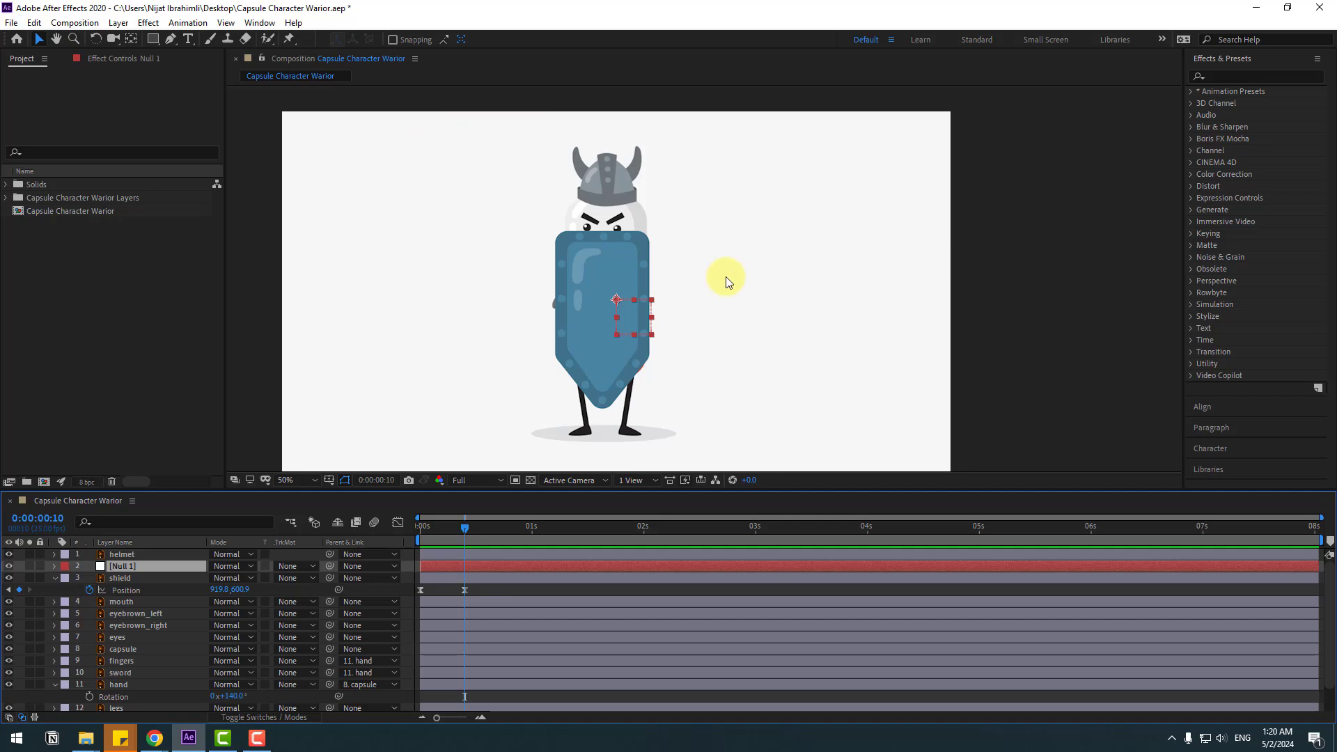
double_click(132, 38)
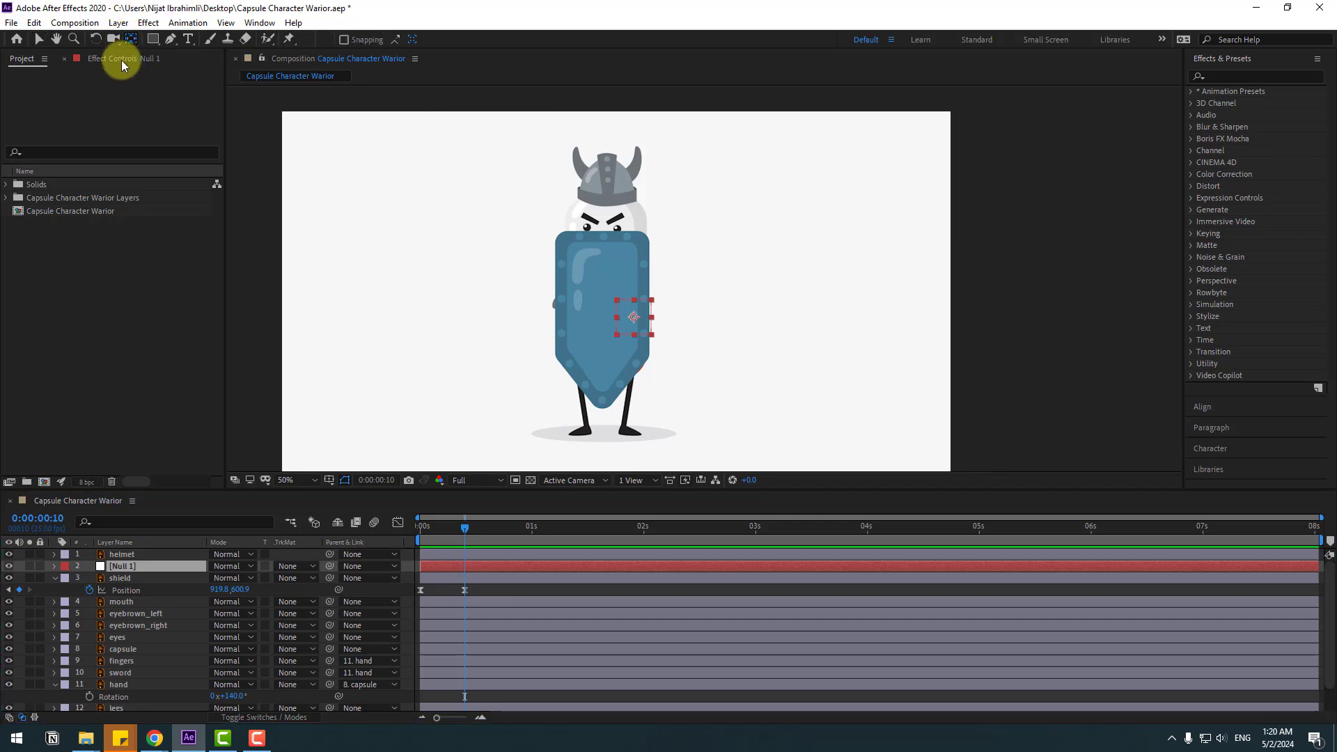
click(39, 41)
drag(630, 310, 606, 232)
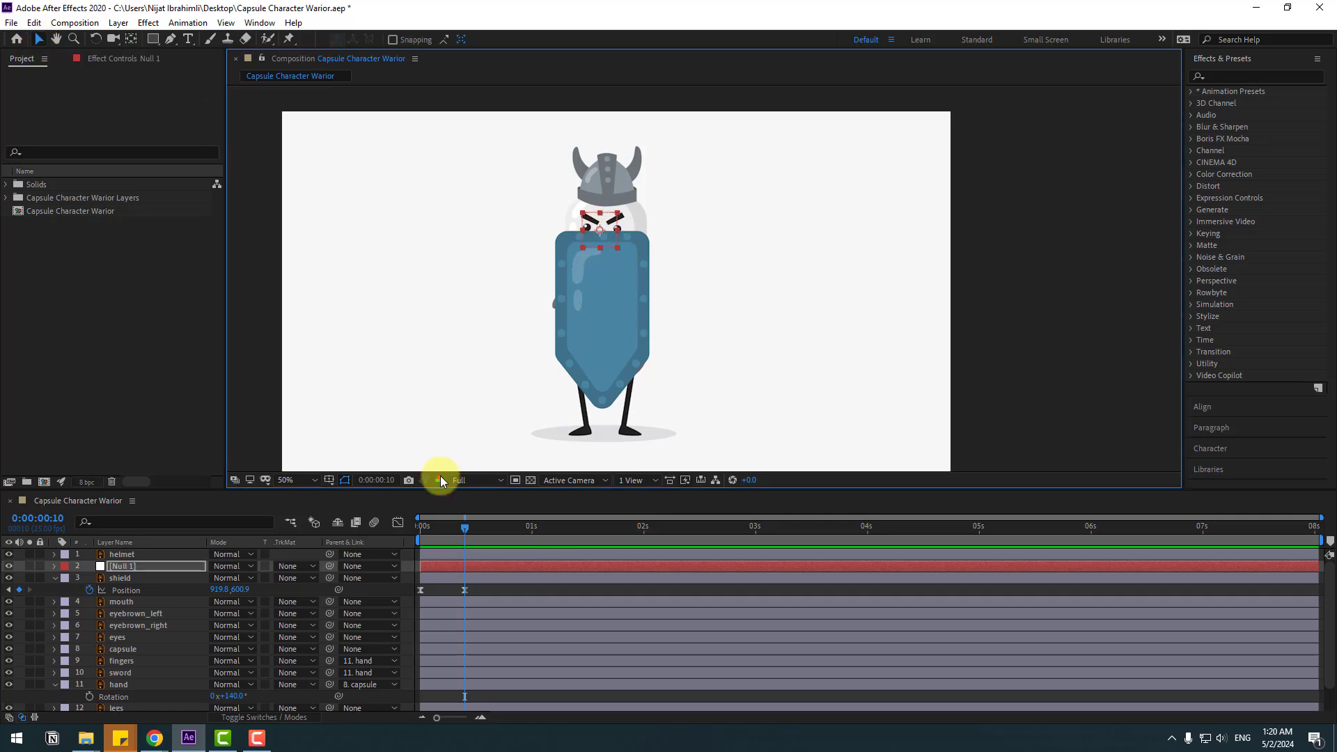
Step: Solo the mouth, both eyebrows and eyes, and zoom in on the face
click(111, 603)
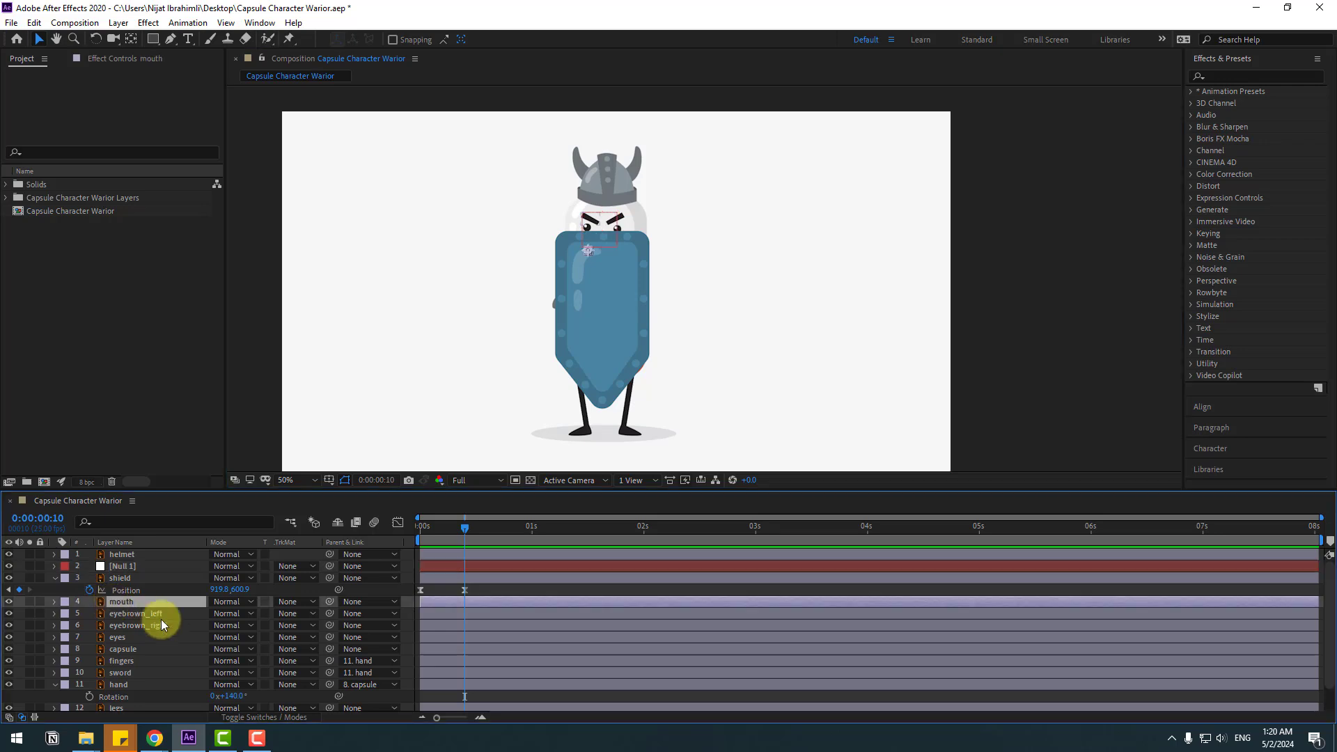
ctrl+click(136, 615)
ctrl+click(130, 626)
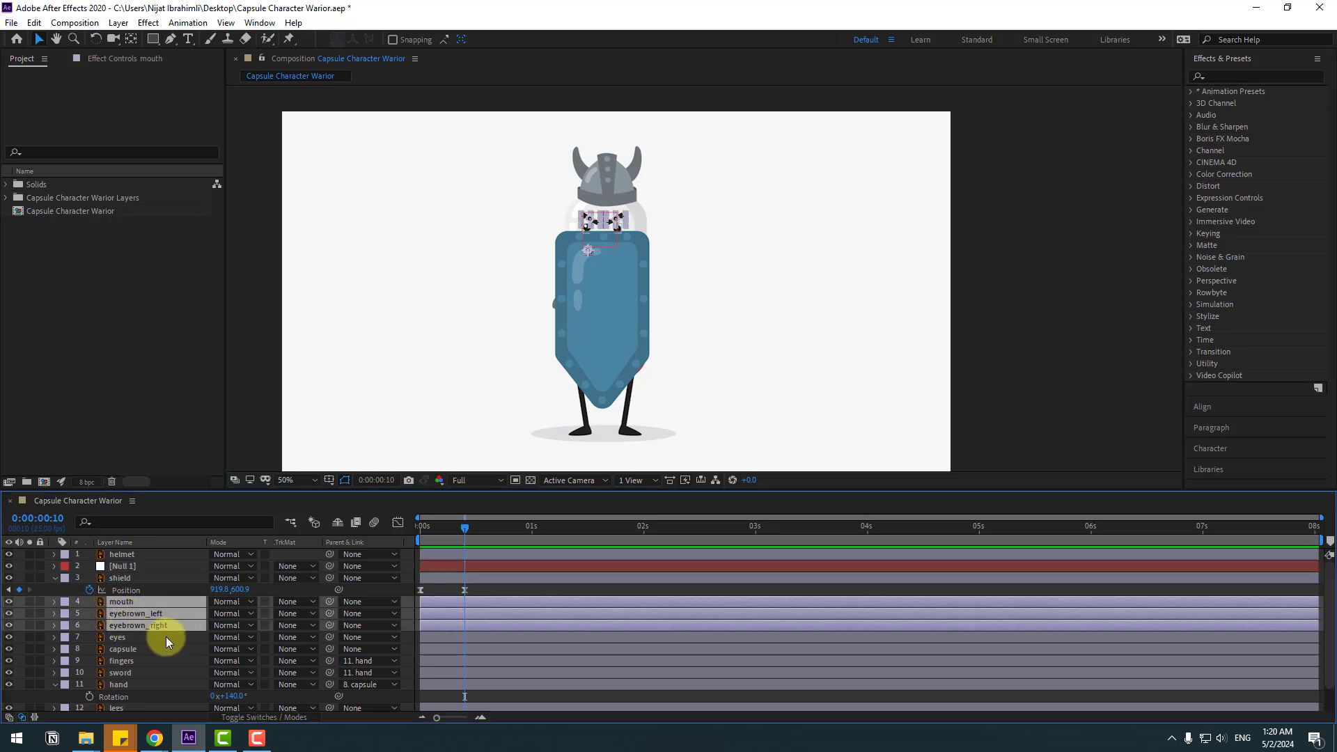
ctrl+click(127, 641)
click(27, 603)
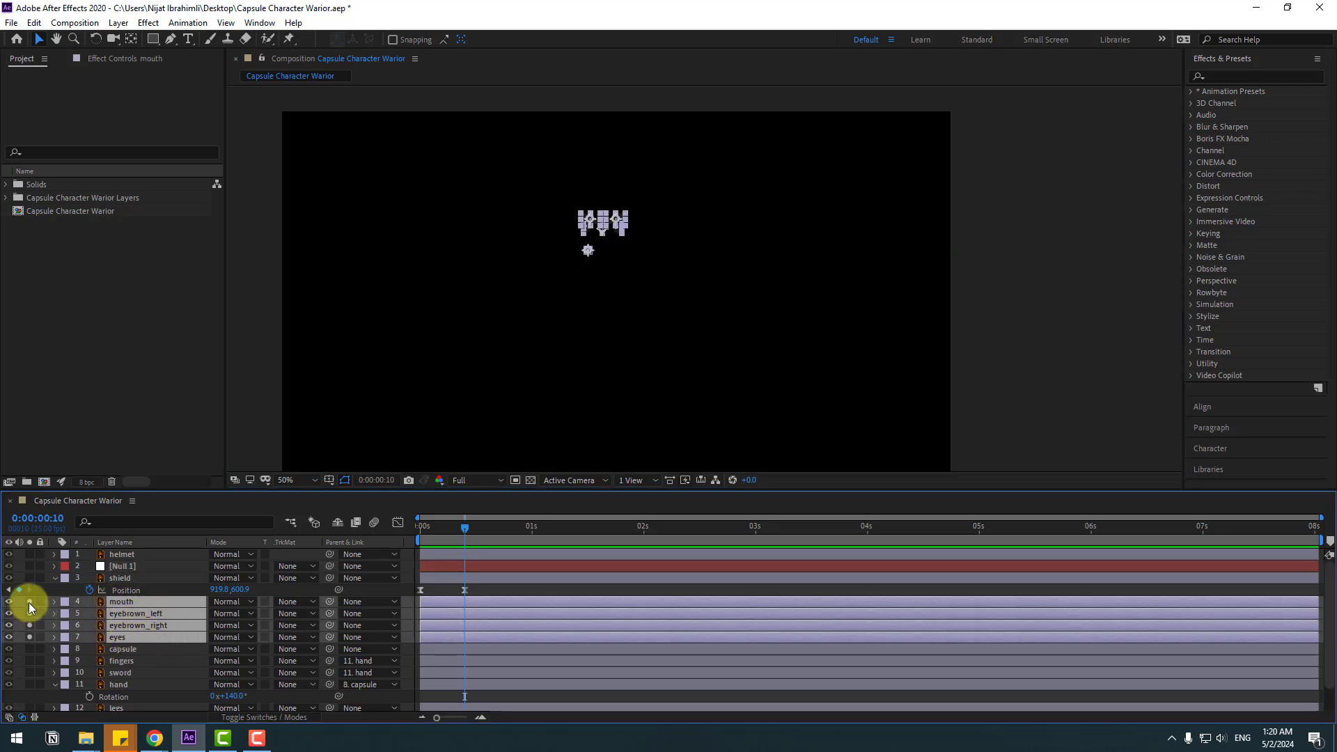
click(115, 567)
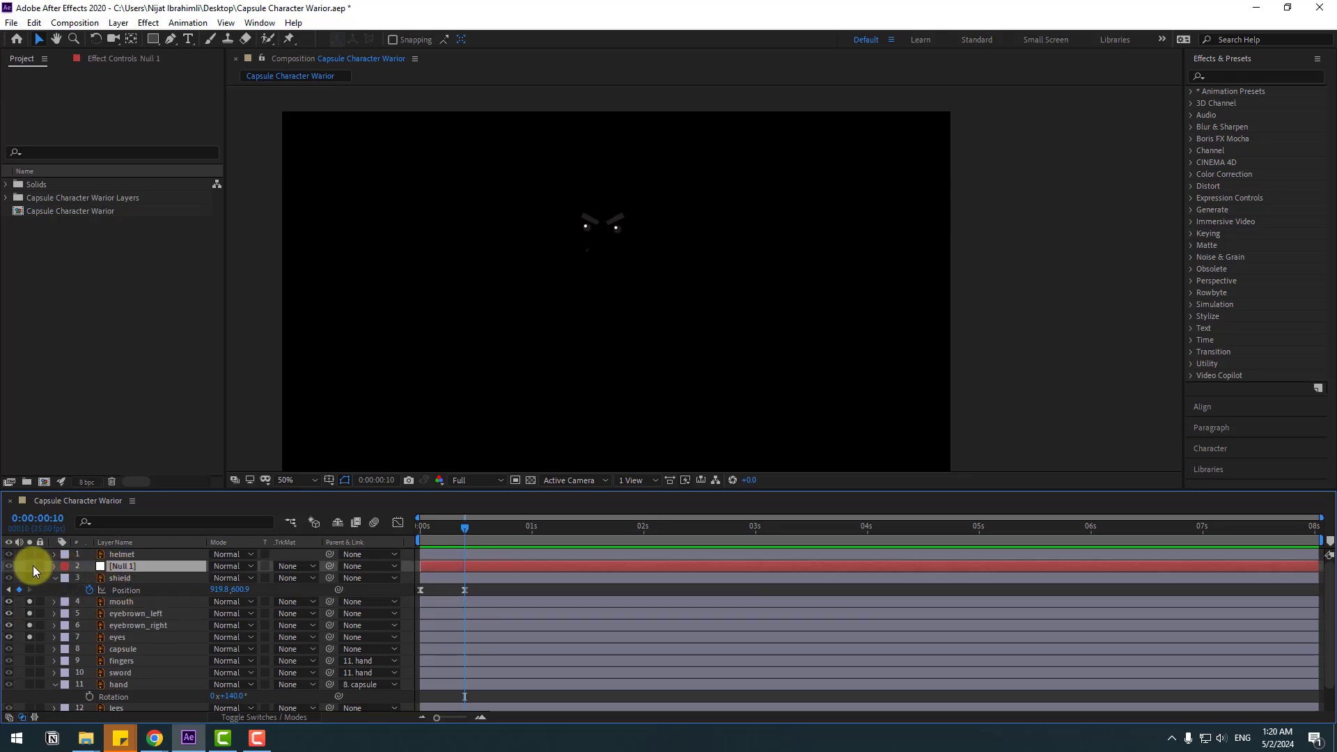
click(529, 480)
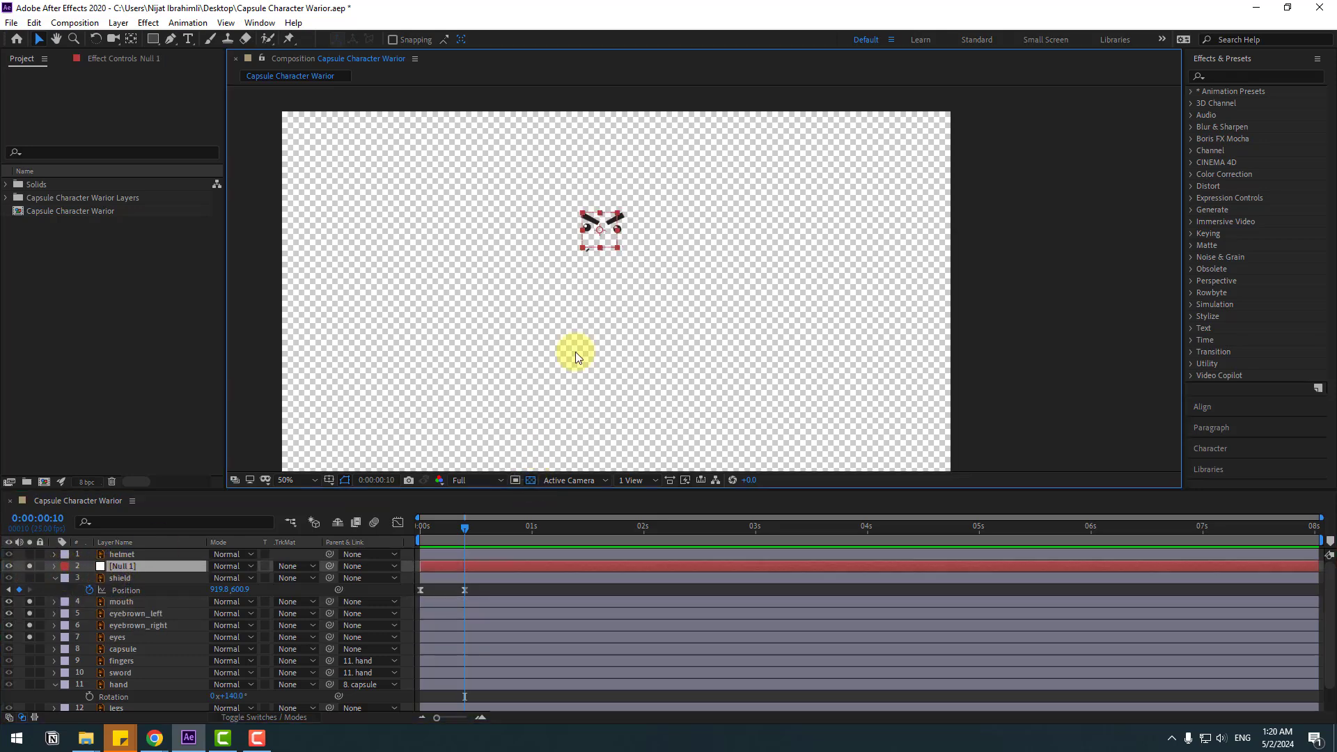
scroll(624, 253, up, 2)
drag(624, 253, 763, 324)
key(period)
key(period)
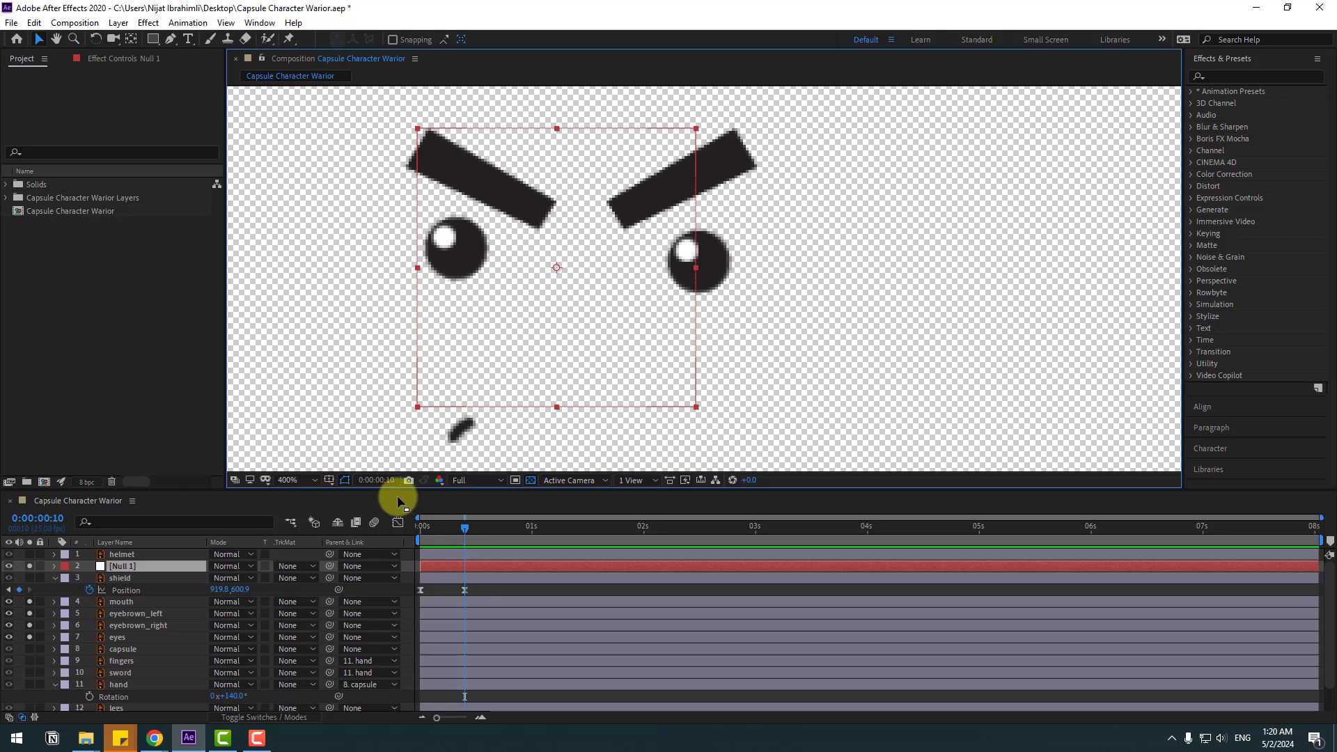
Step: Parent mouth, eyebrown_left, eyebrown_right and eyes to Null 1, reposition it, and unsolo
click(123, 601)
ctrl+click(143, 613)
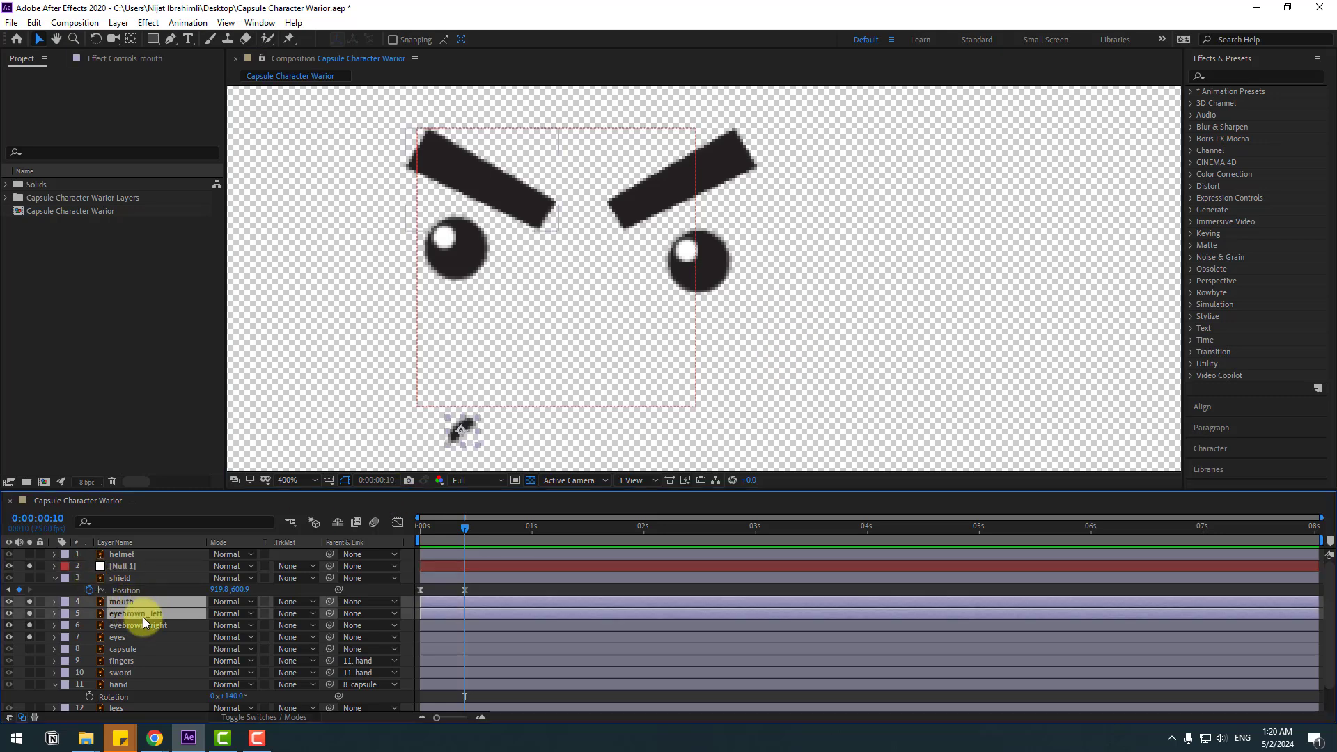
ctrl+click(144, 625)
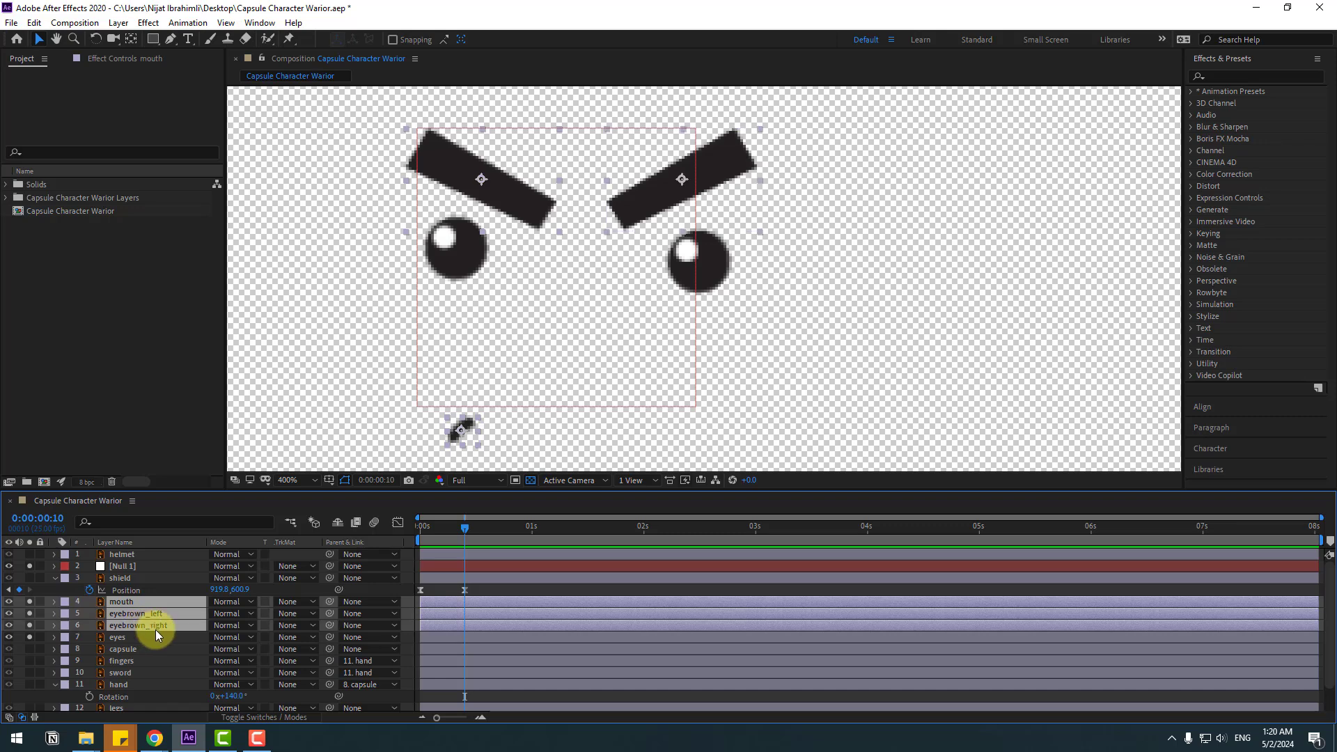
ctrl+click(115, 640)
drag(330, 637, 106, 567)
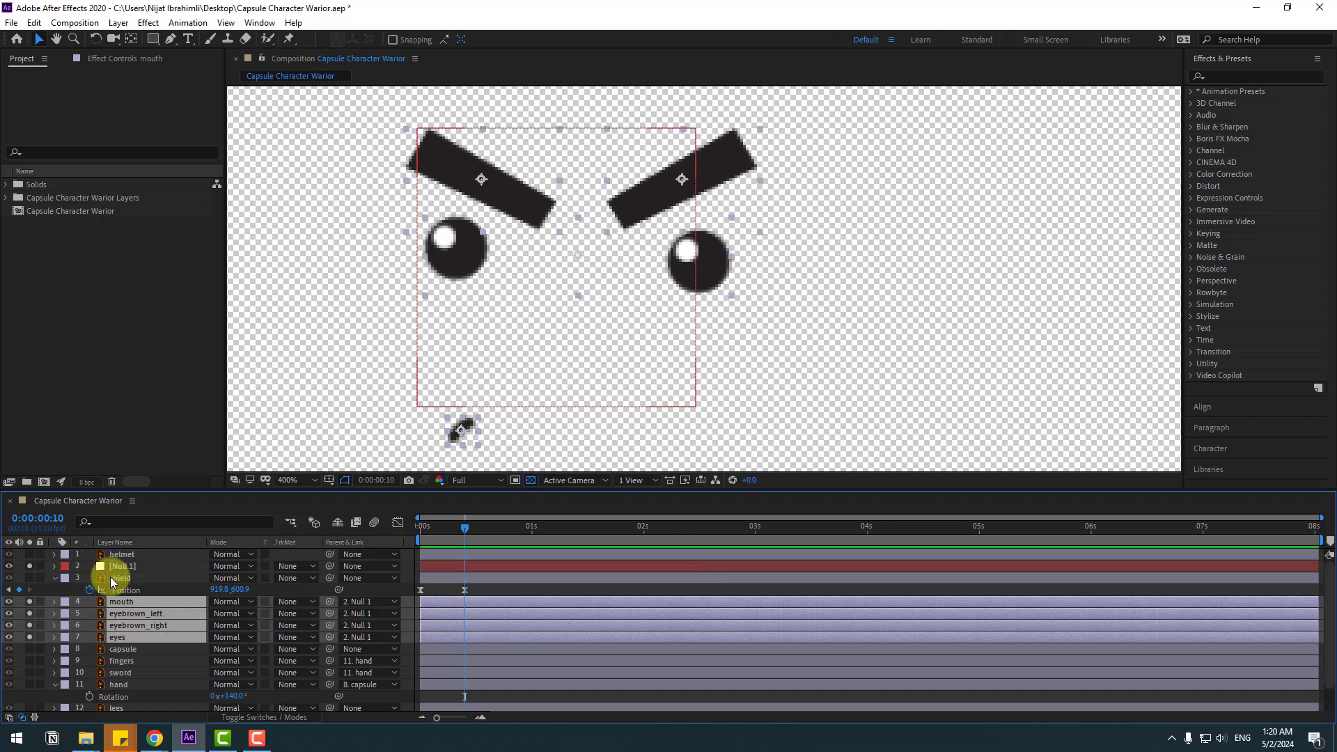
click(120, 567)
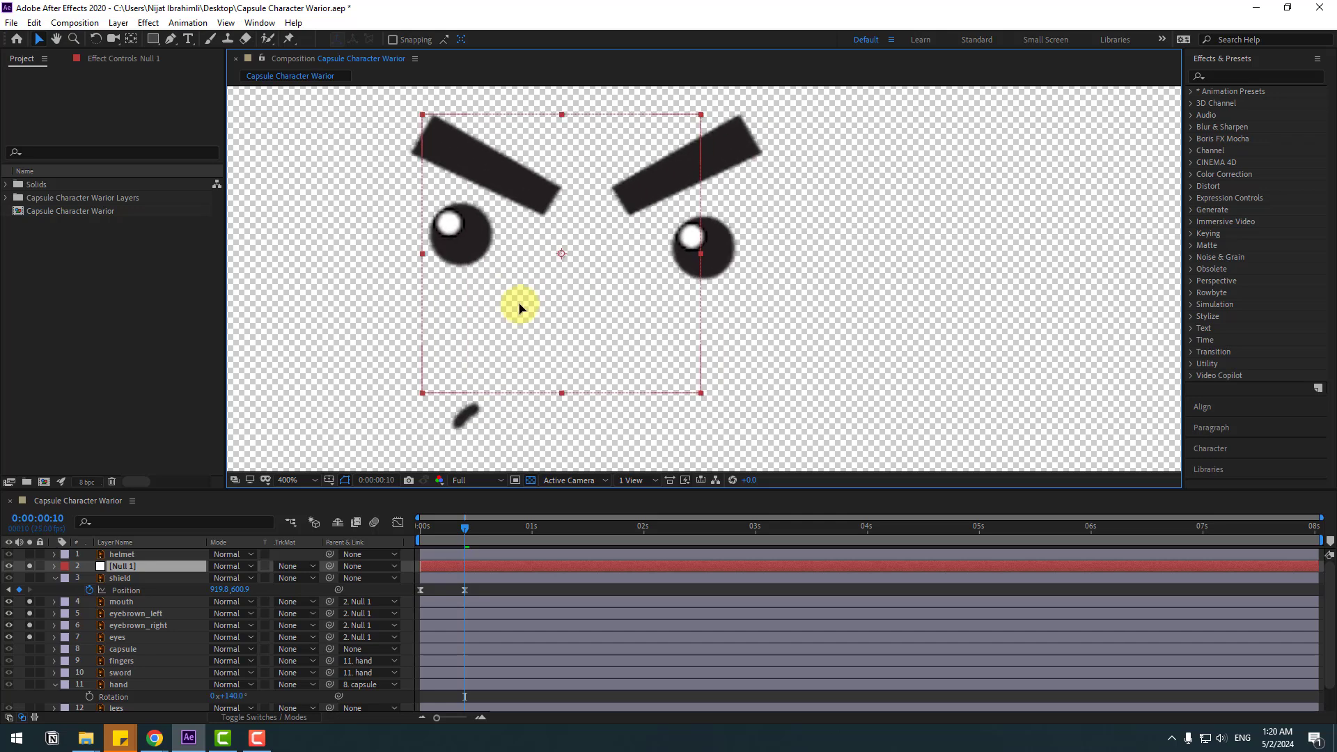
drag(519, 307, 559, 323)
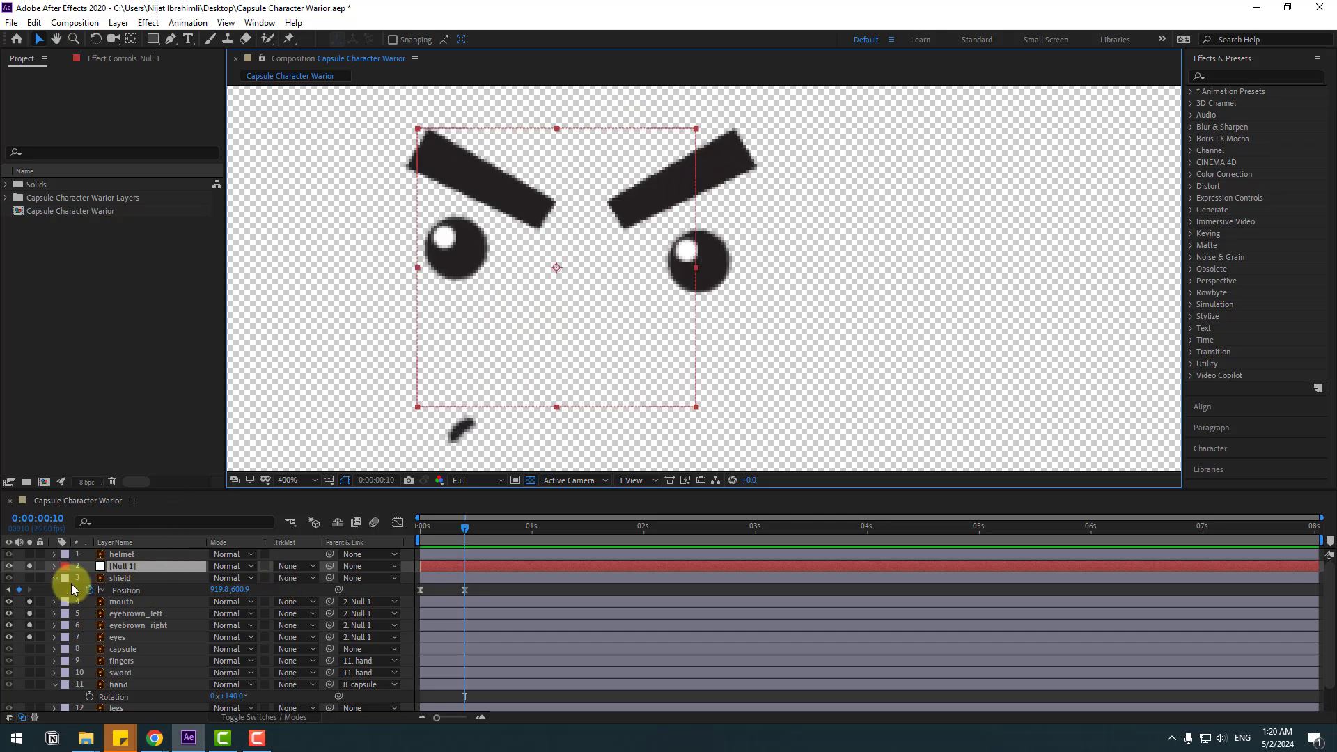
click(31, 609)
Step: Reset zoom to 100% and drag the shield's Position keyframes later to about 3.5 s
key(slash)
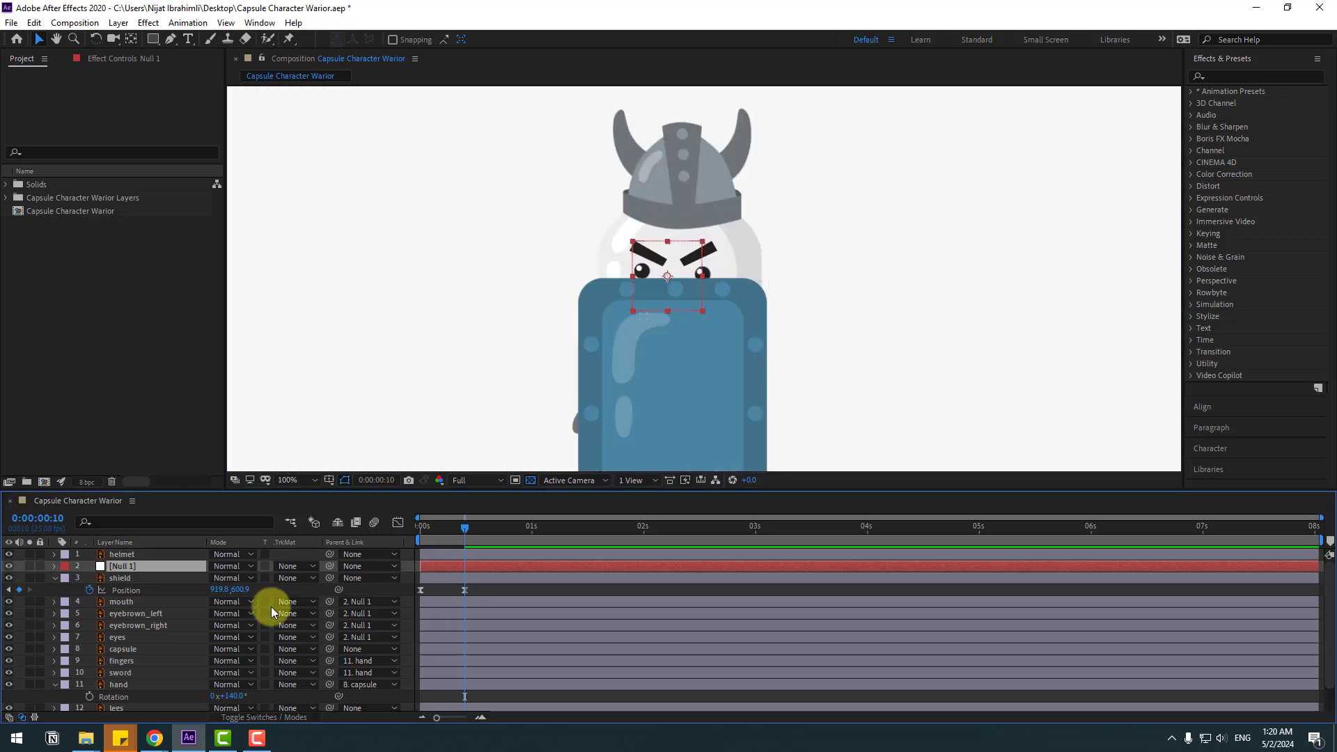
click(122, 578)
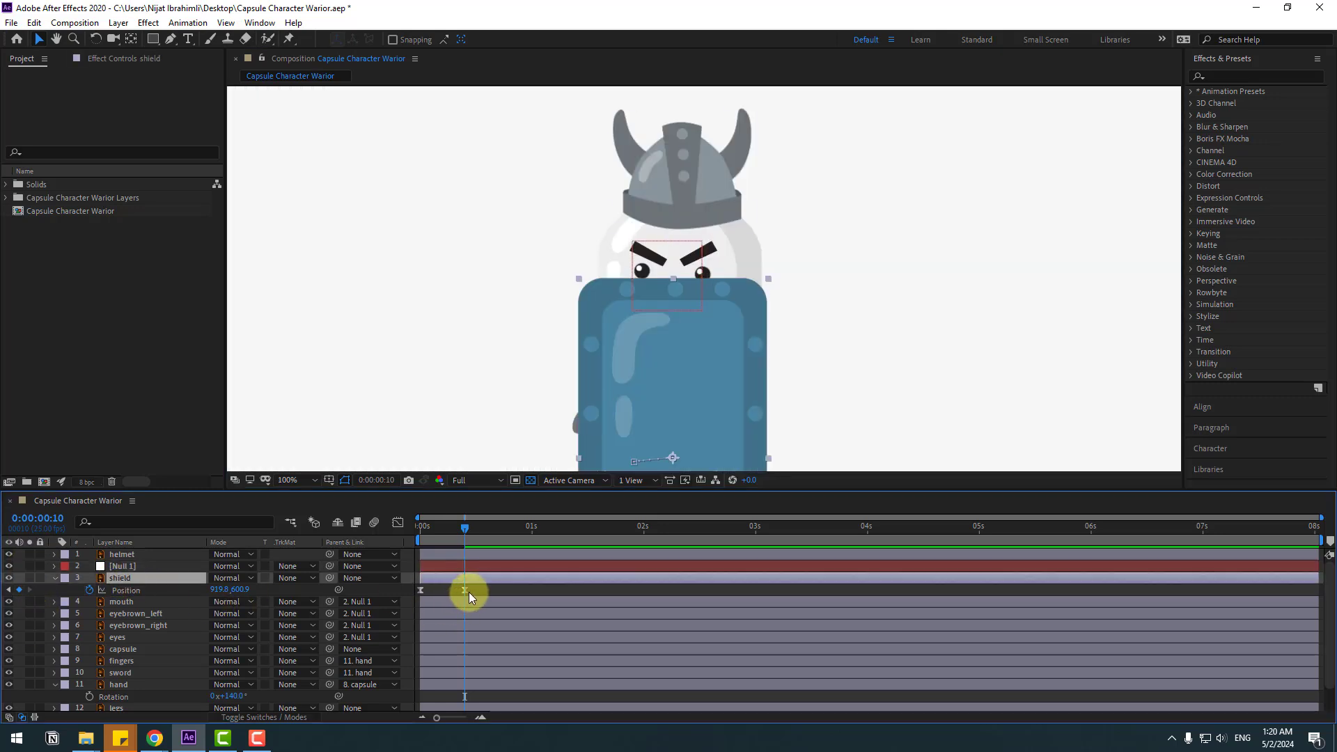
click(467, 591)
drag(419, 591, 791, 591)
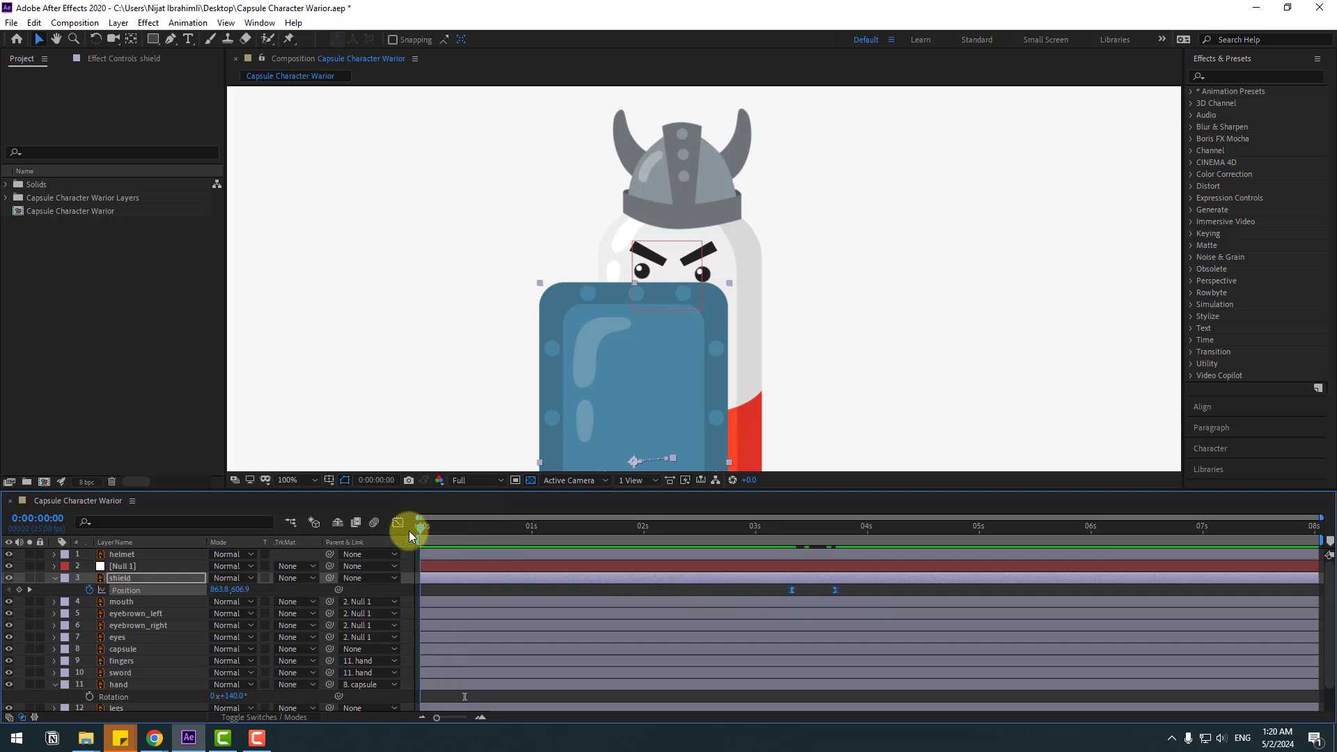
click(123, 568)
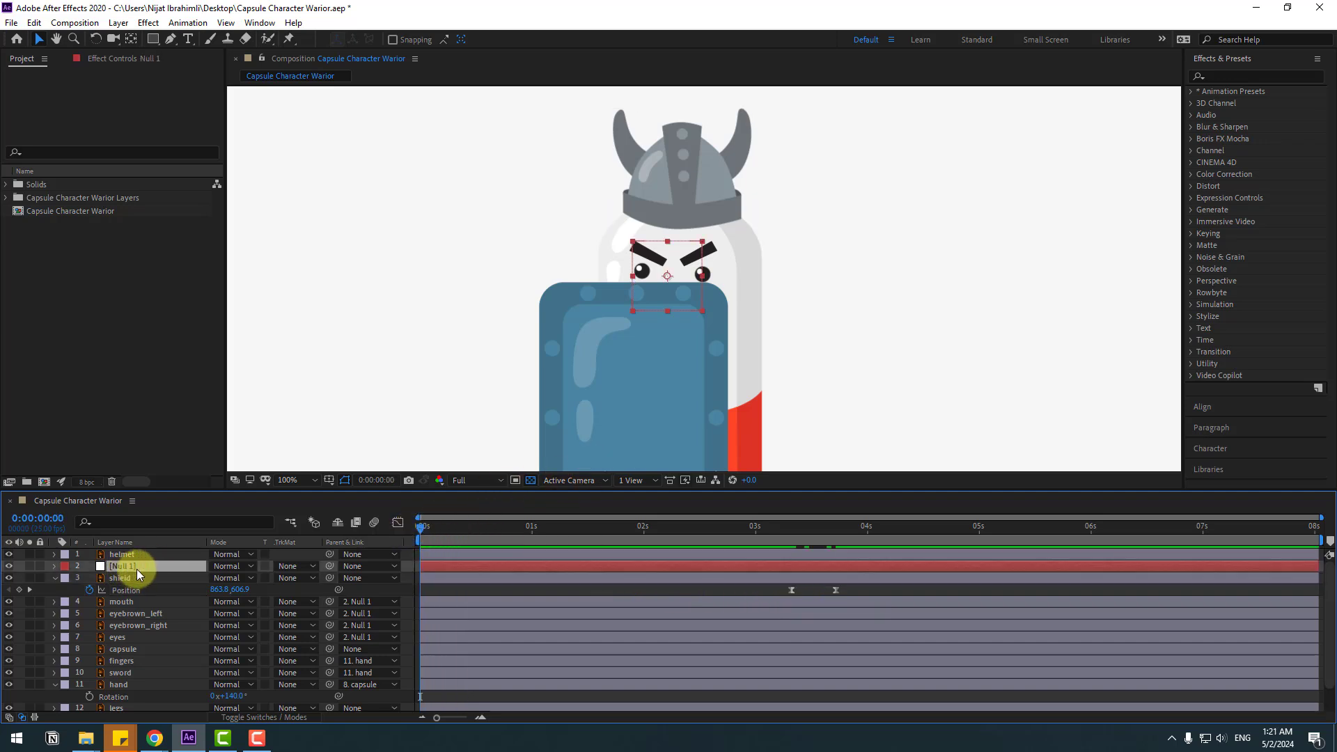
Step: Keyframe Null 1's Position from 0 s, moving X to 962, then 861, then back to 912
key(p)
click(88, 578)
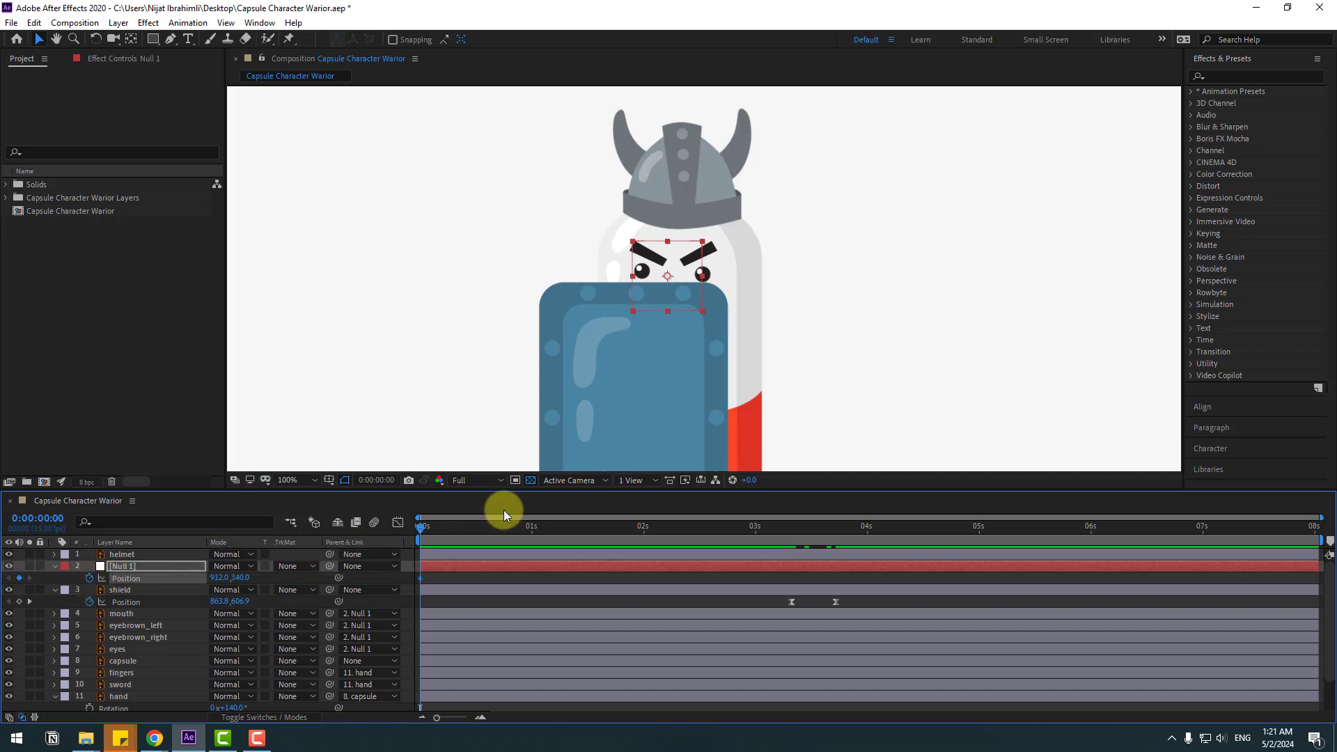
key(shift+Page_Down)
drag(218, 580, 251, 577)
click(470, 587)
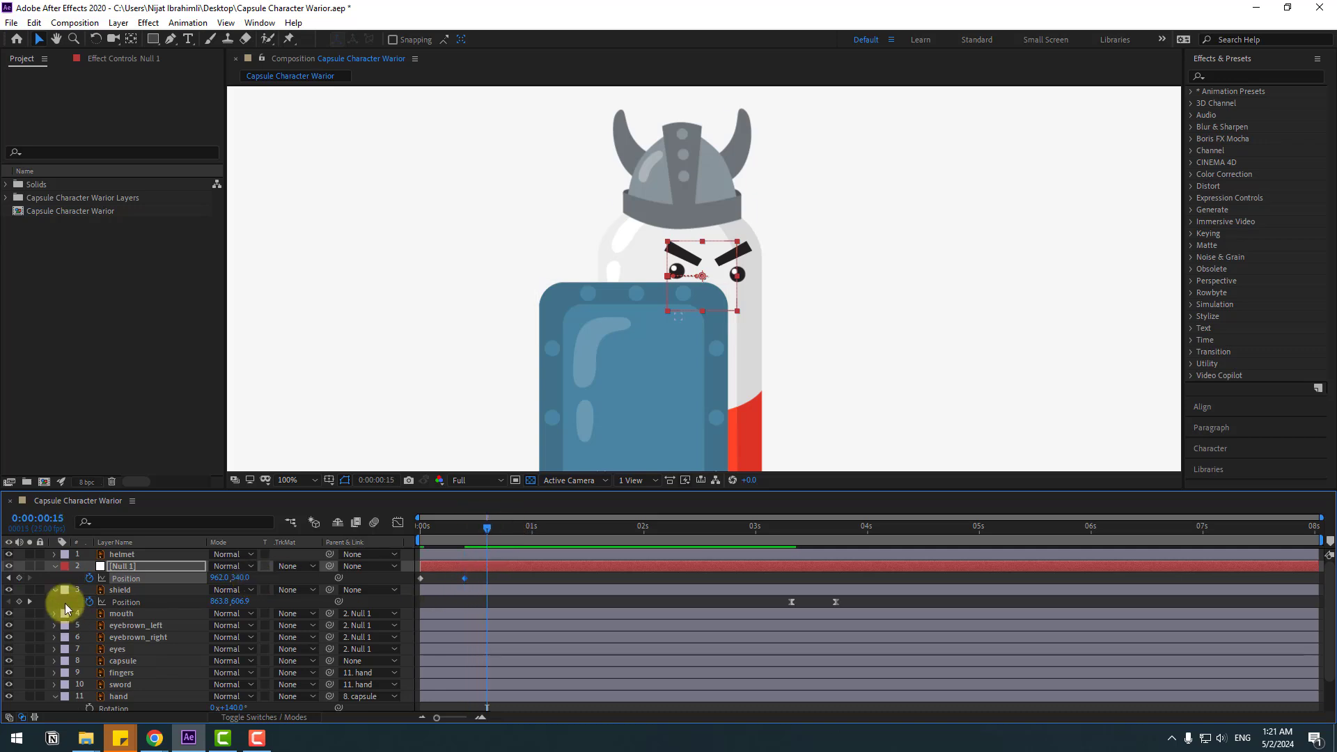
key(shift+Page_Down)
drag(215, 577, 145, 565)
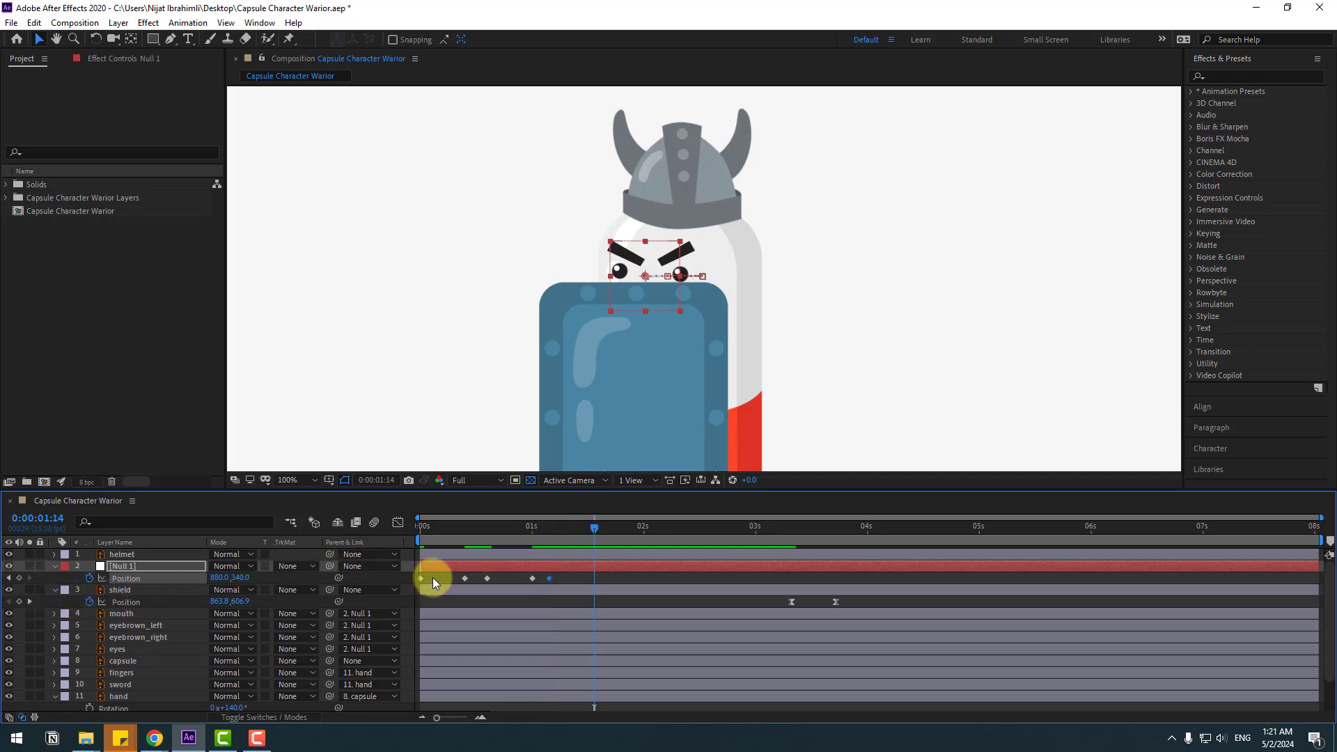
key(ctrl+v)
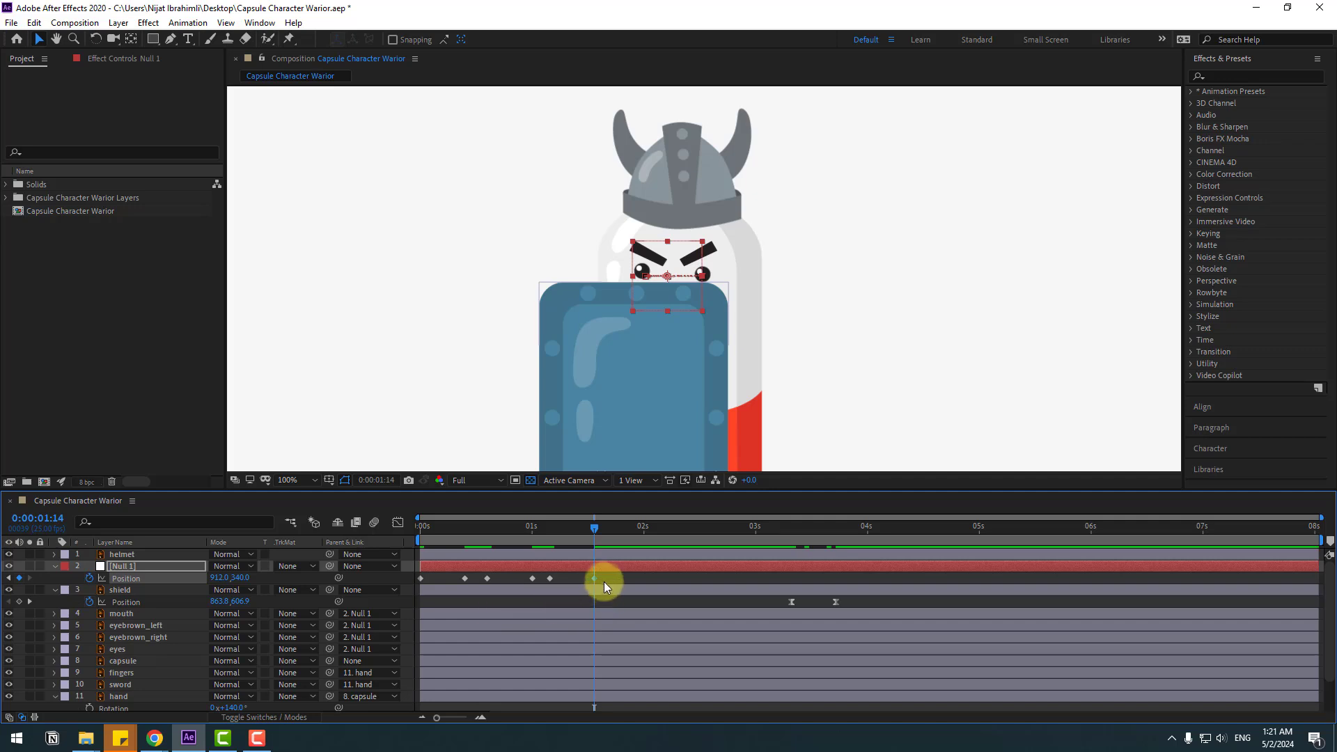
drag(604, 582, 419, 578)
Step: Easy Ease all six Null 1 Position keyframes and push the last two later
right_click(419, 578)
mouse_move(481, 568)
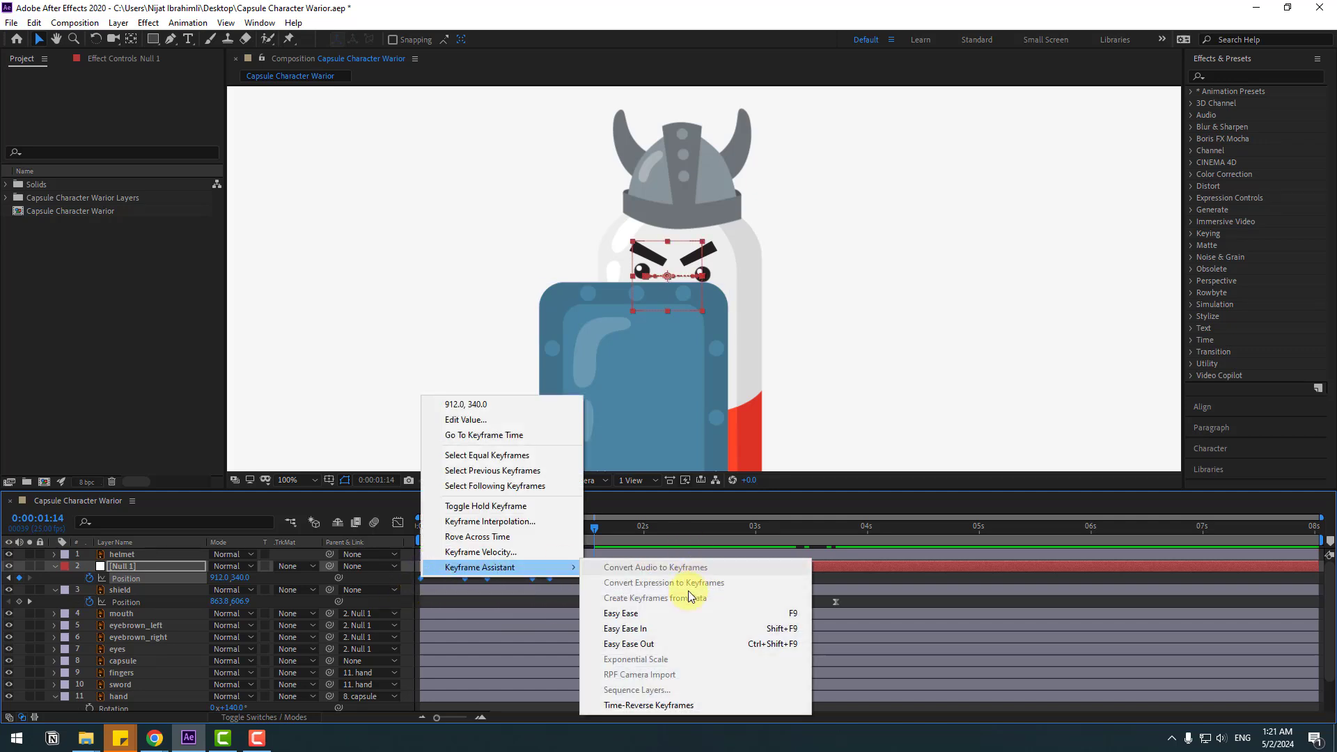
click(666, 611)
key(space)
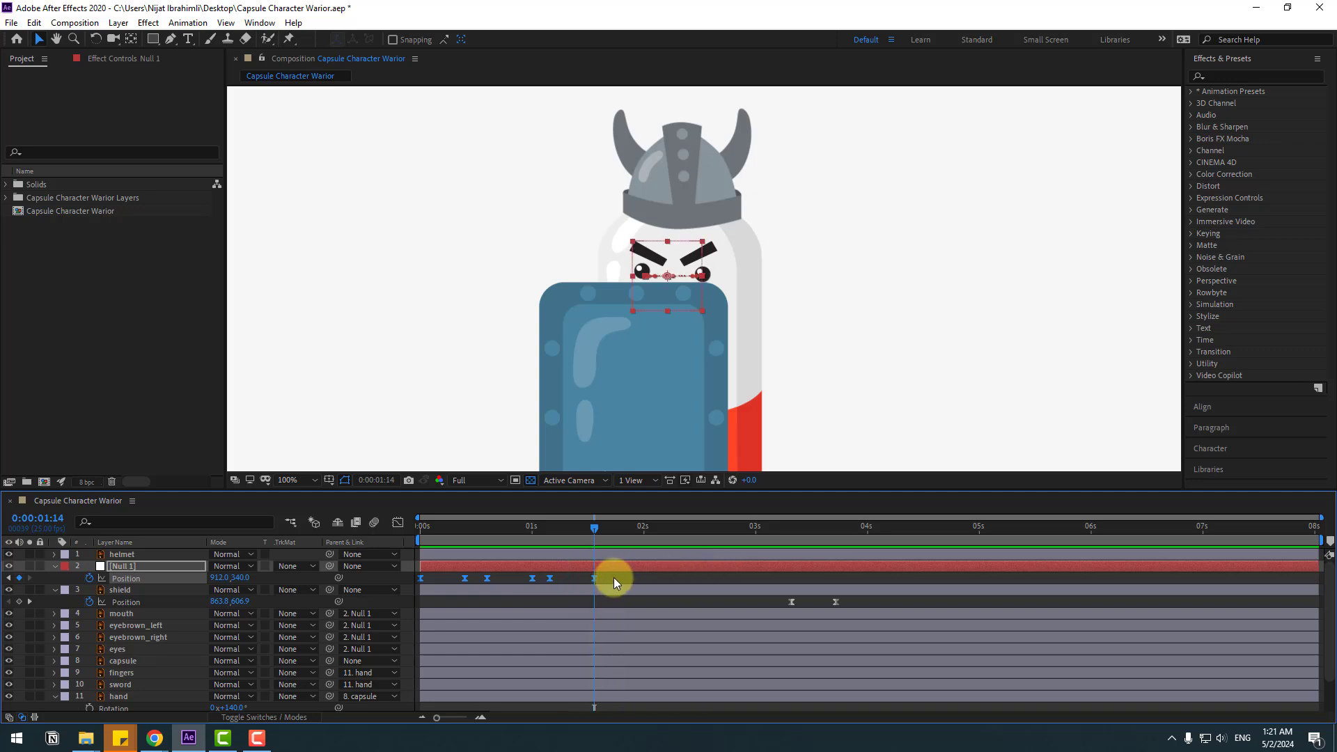
drag(614, 577, 528, 585)
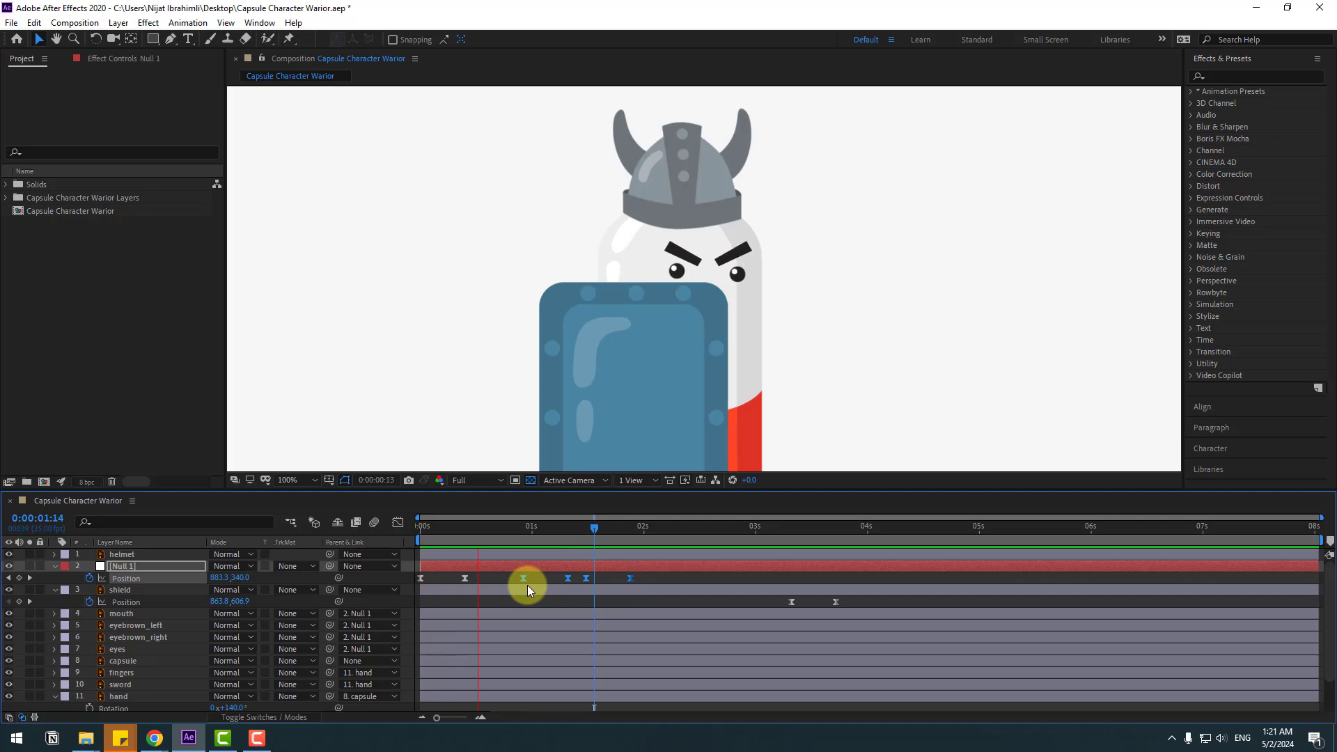
key(space)
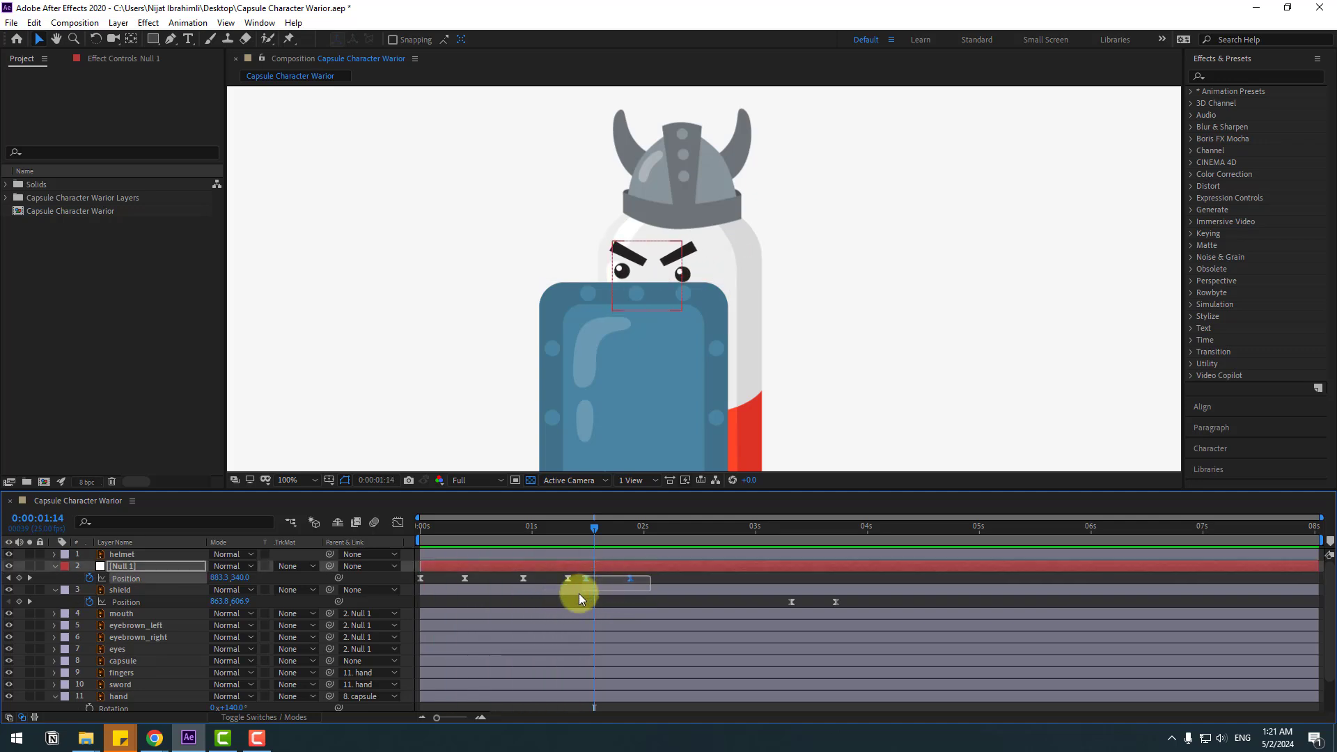
drag(579, 593, 626, 578)
key(space)
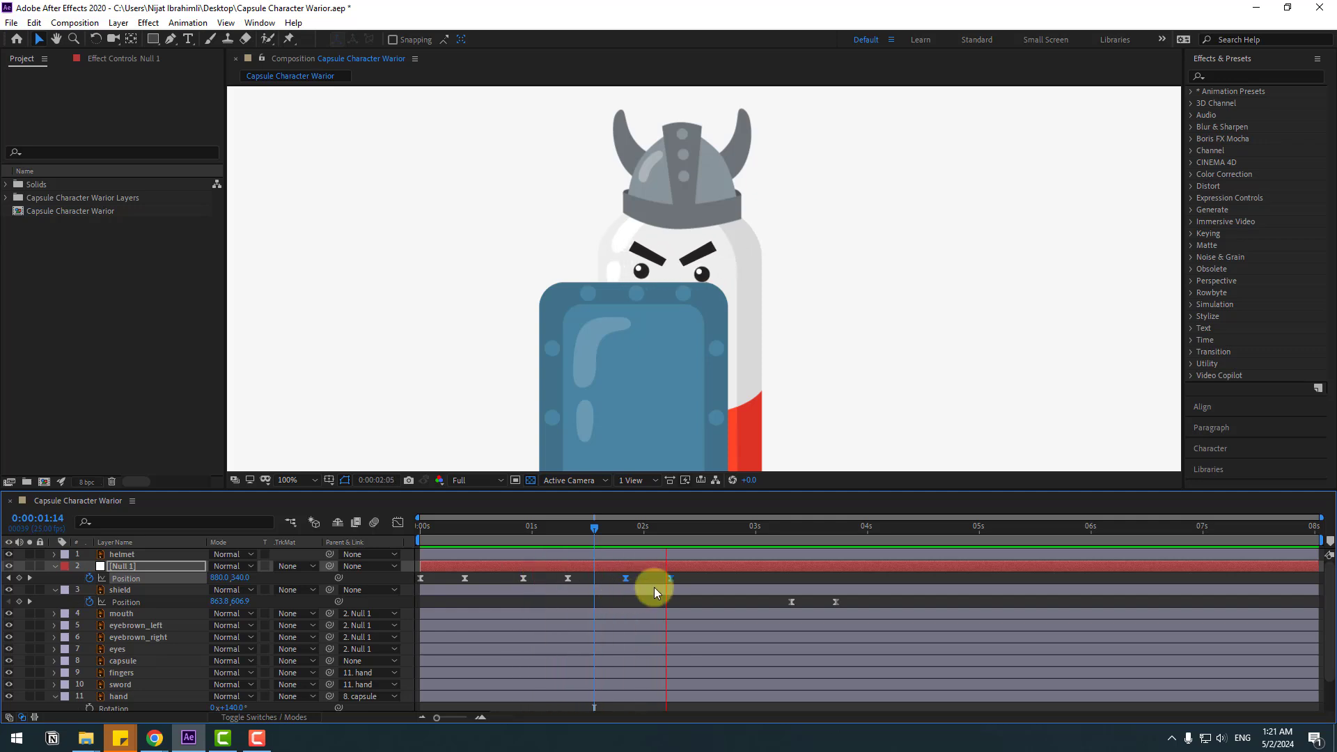
key(space)
click(502, 579)
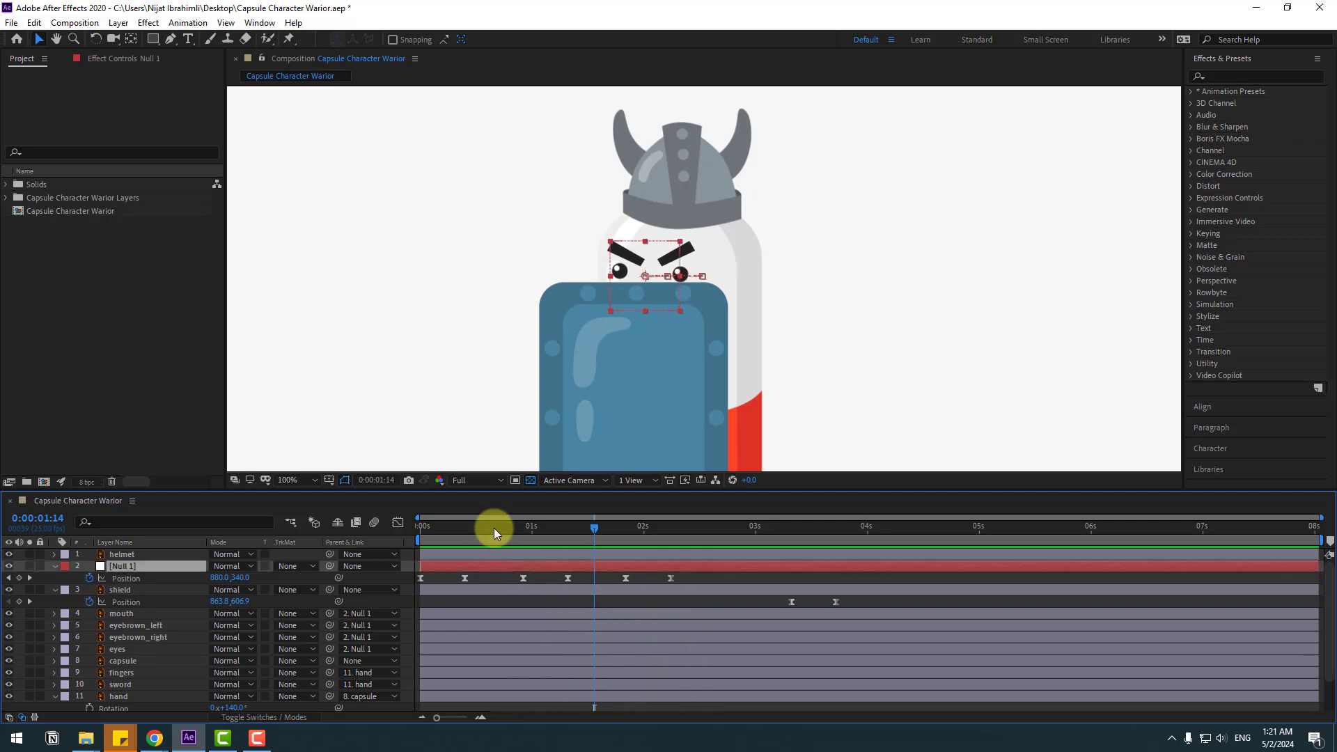
Step: Add small downward bobs to the face, including Y 366 at 1:03 and Y 358 at 2:00
click(436, 527)
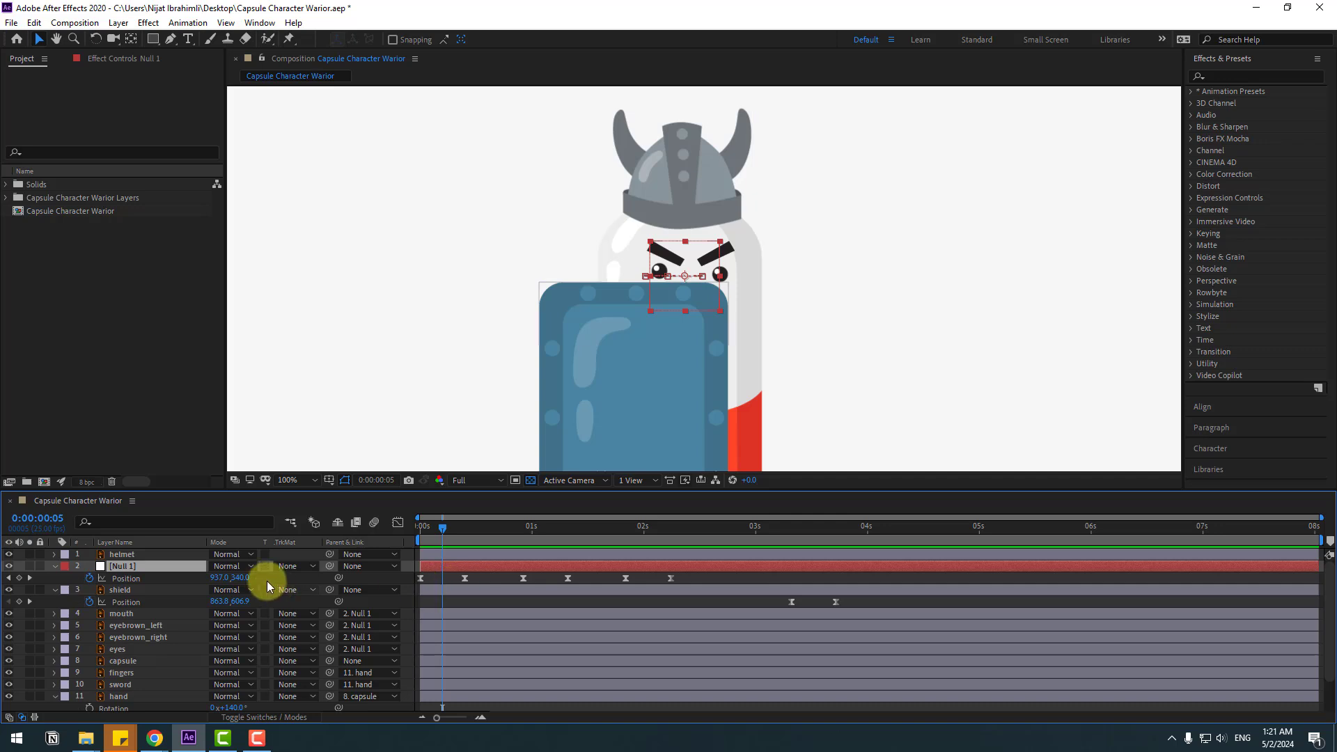
drag(239, 577, 256, 576)
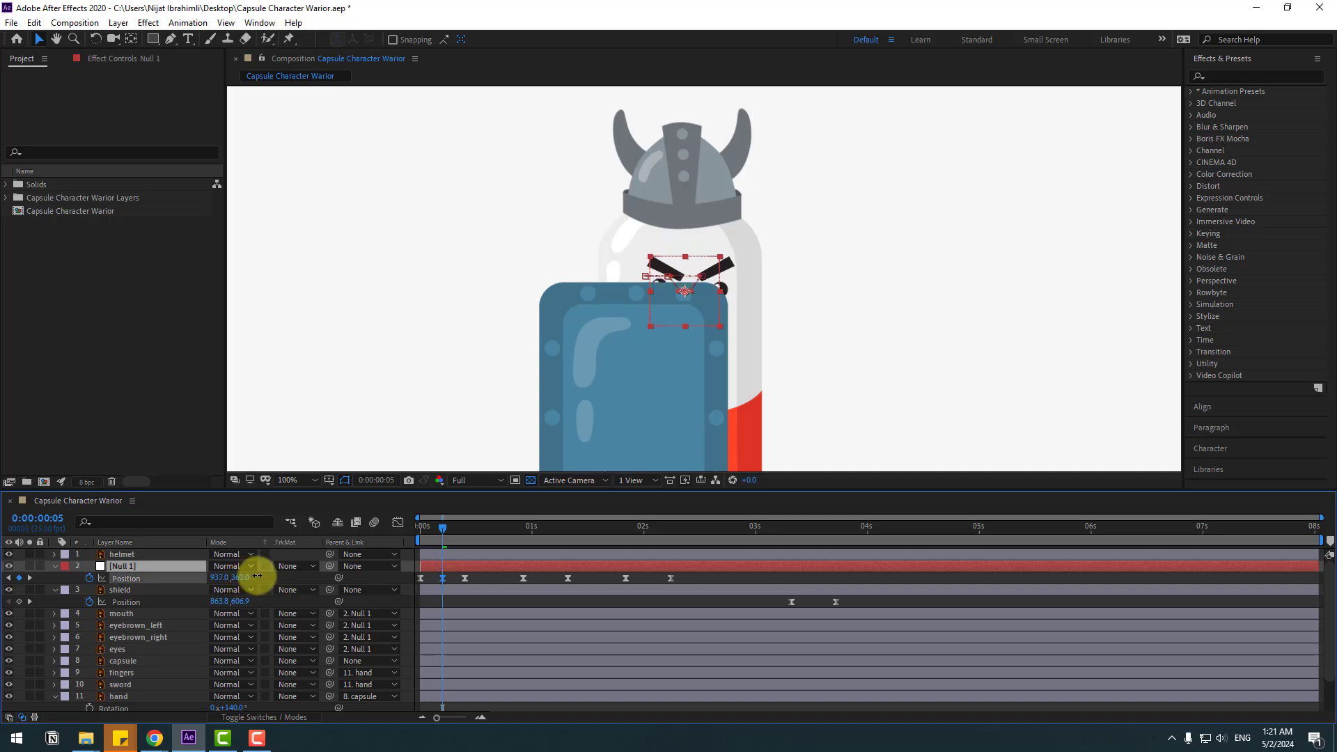
key(space)
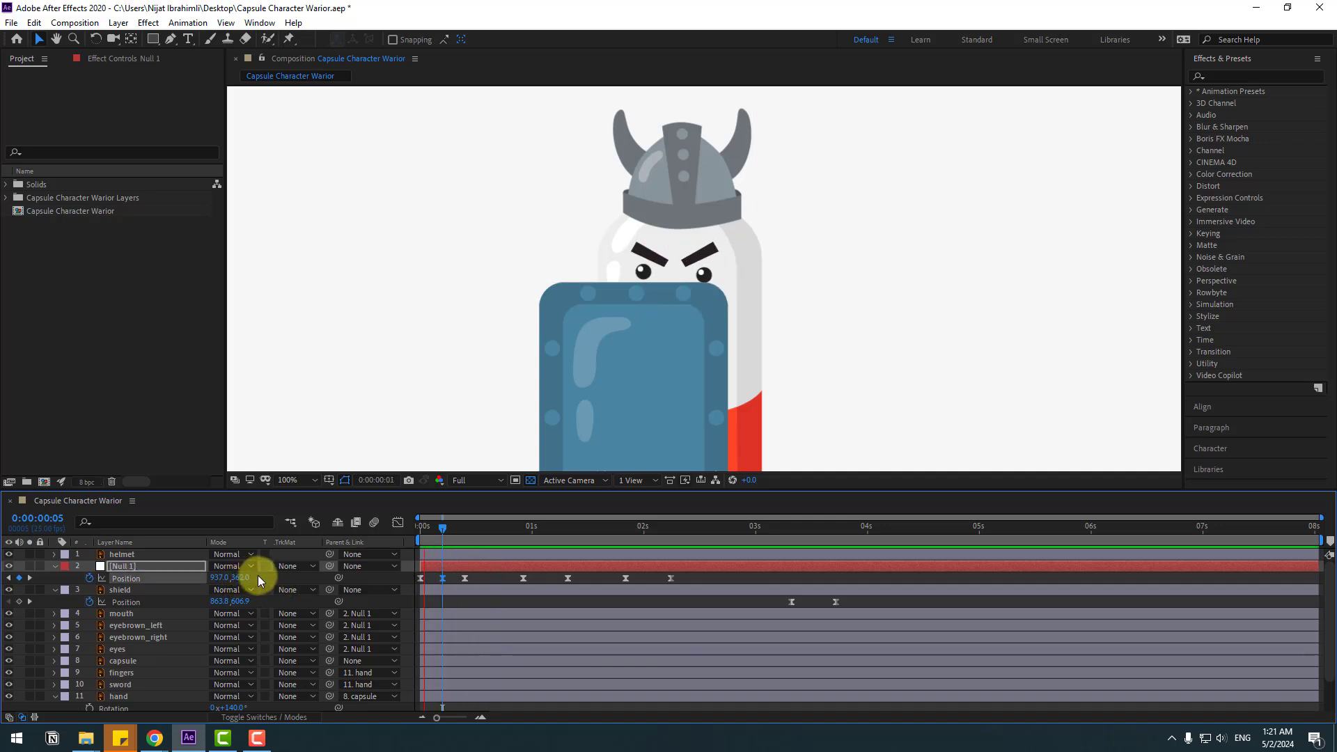
drag(520, 524, 547, 529)
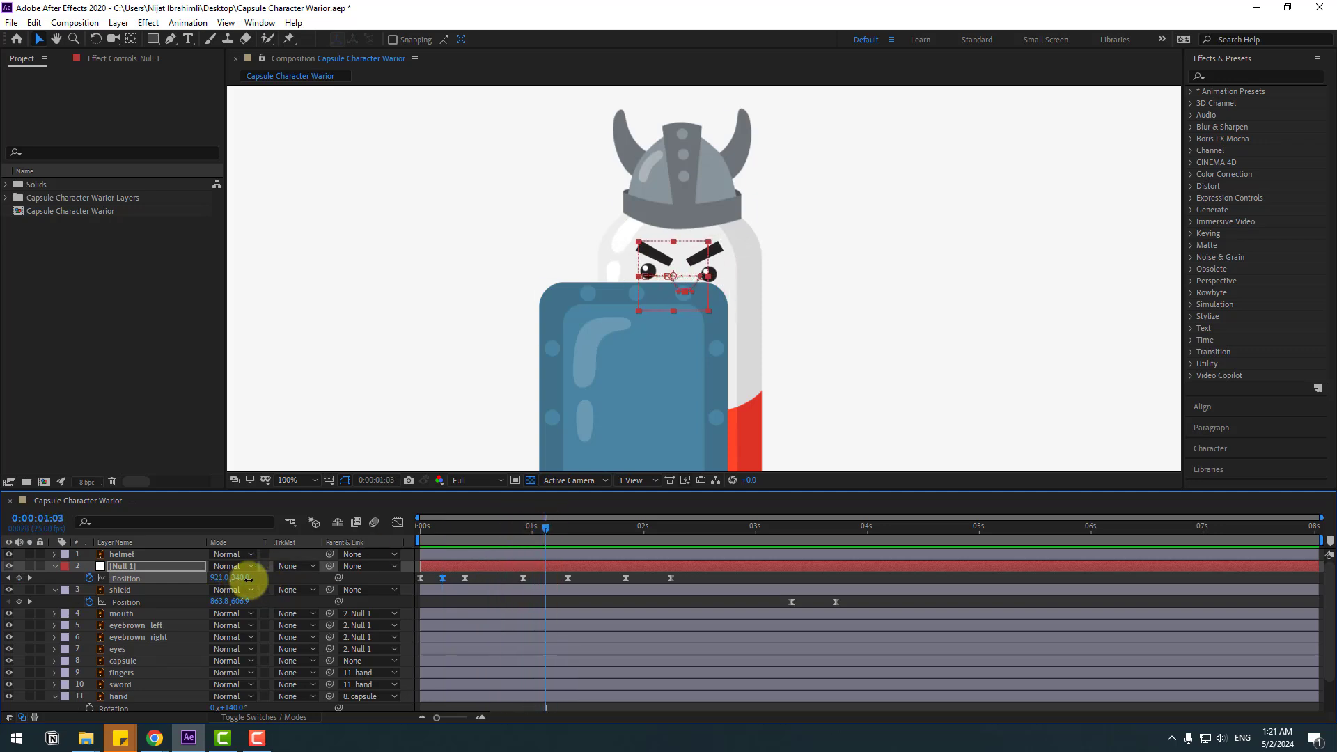
drag(248, 579, 260, 579)
key(space)
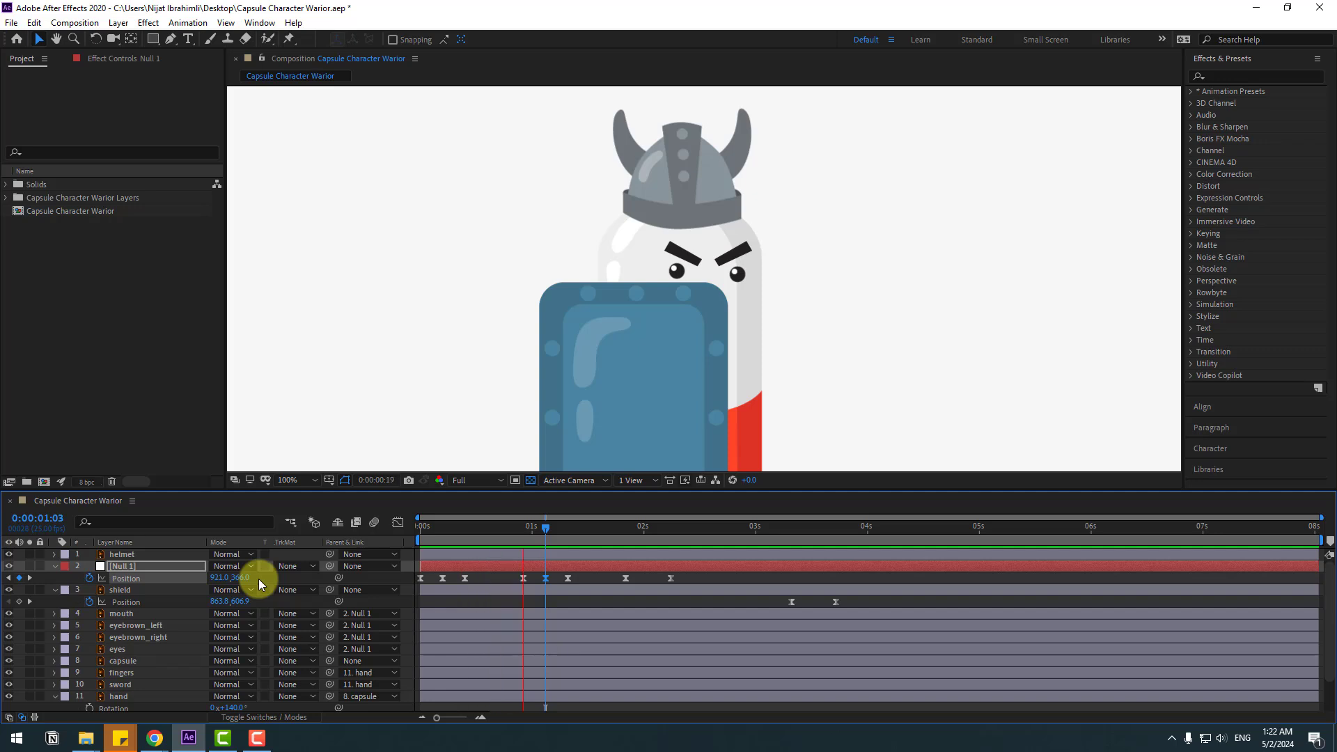
key(space)
drag(586, 530, 643, 540)
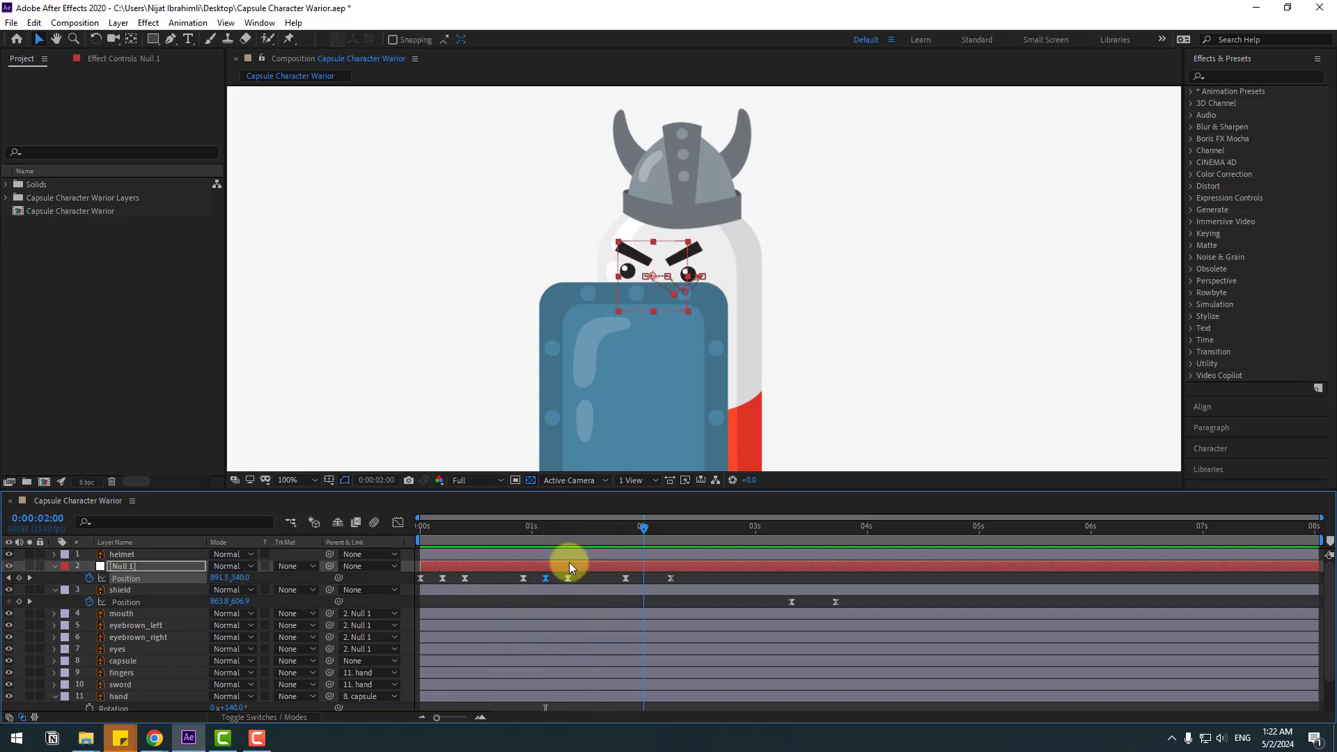
drag(250, 577, 257, 577)
key(space)
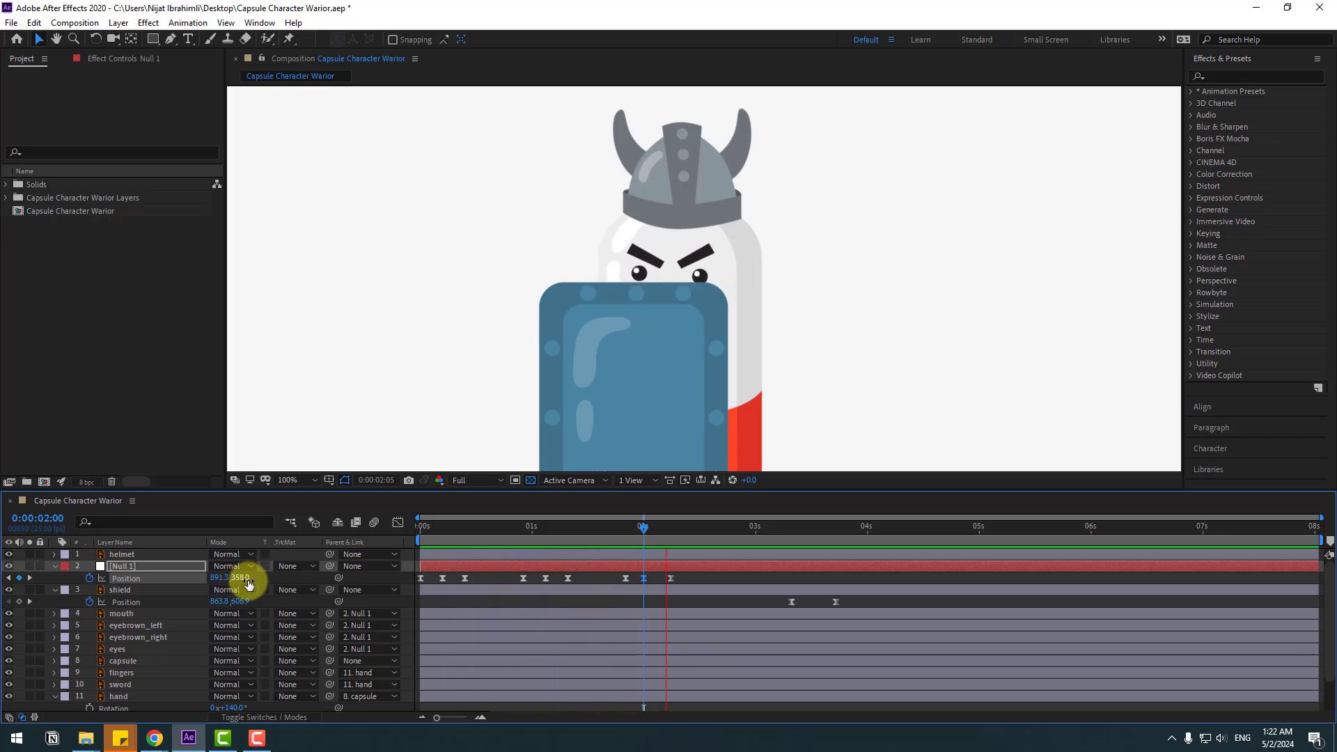
key(space)
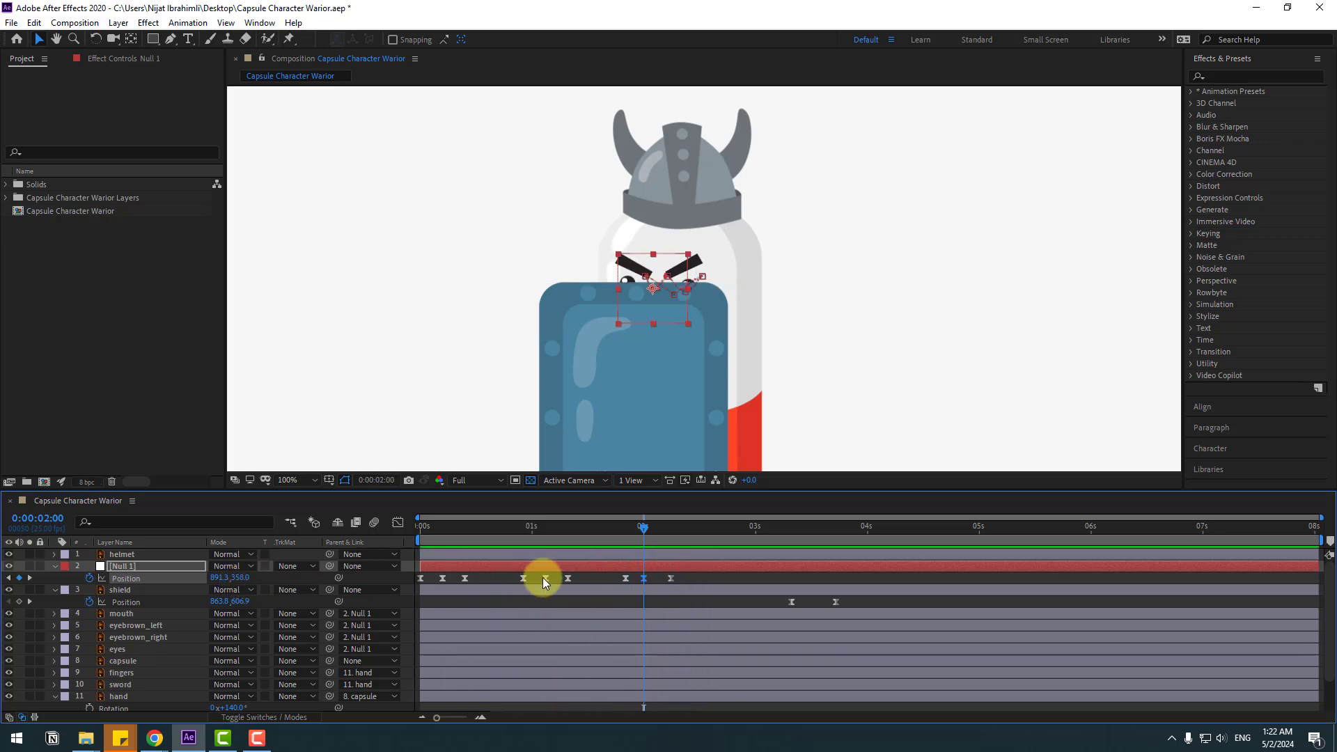
Step: Key eyebrow rotations at the start (left -18°, right 33°), then right -15° at 0:10
click(141, 626)
ctrl+click(140, 635)
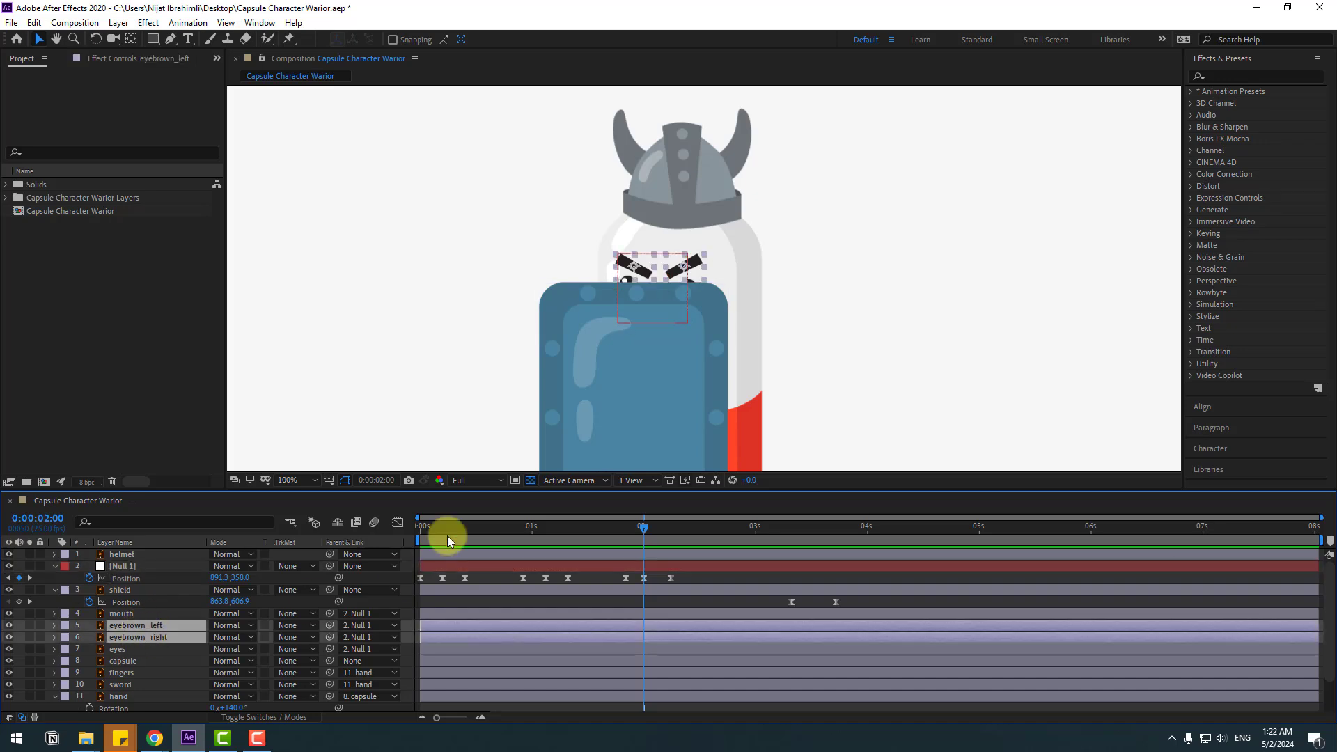
drag(454, 528, 392, 539)
key(r)
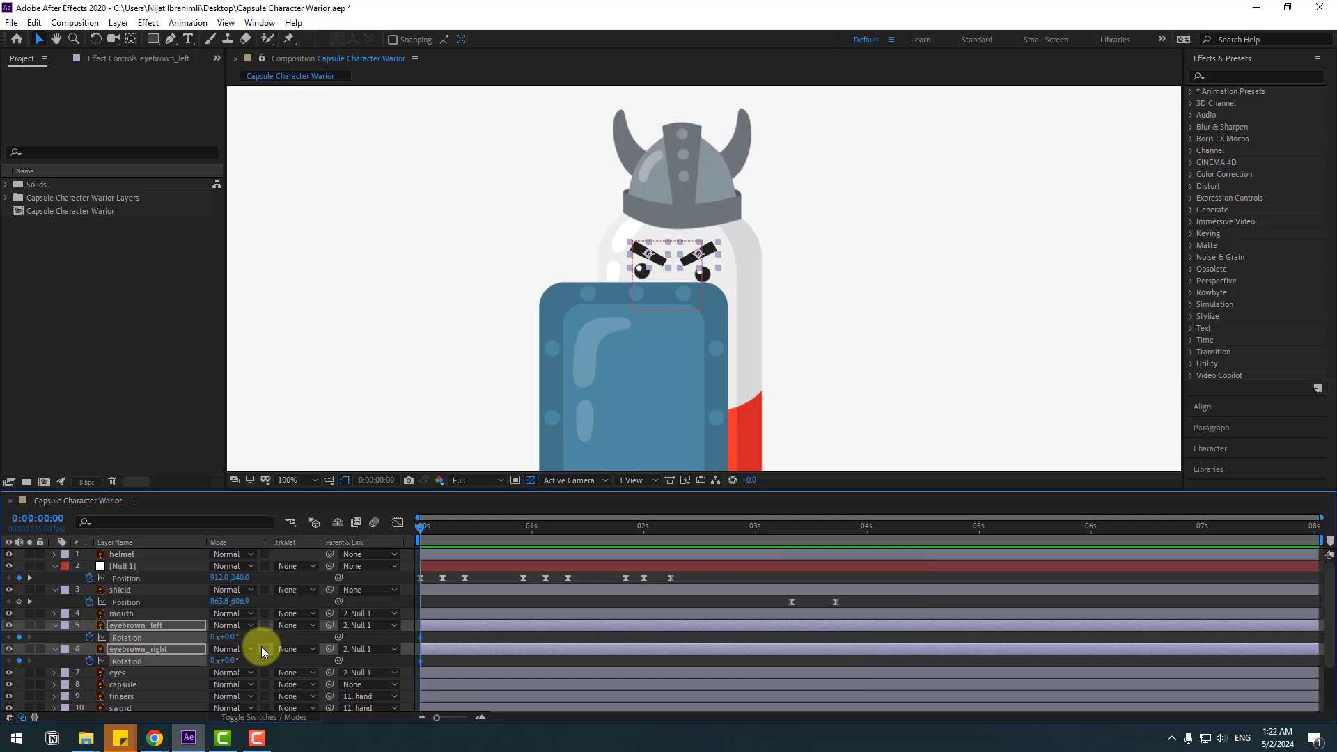
drag(235, 636, 212, 645)
drag(233, 659, 256, 658)
drag(418, 534, 465, 538)
drag(252, 663, 254, 629)
Step: Add later eyebrow rotation keys: left -30° near one second, both at 1:21 and 2:06
click(234, 638)
drag(451, 539, 503, 533)
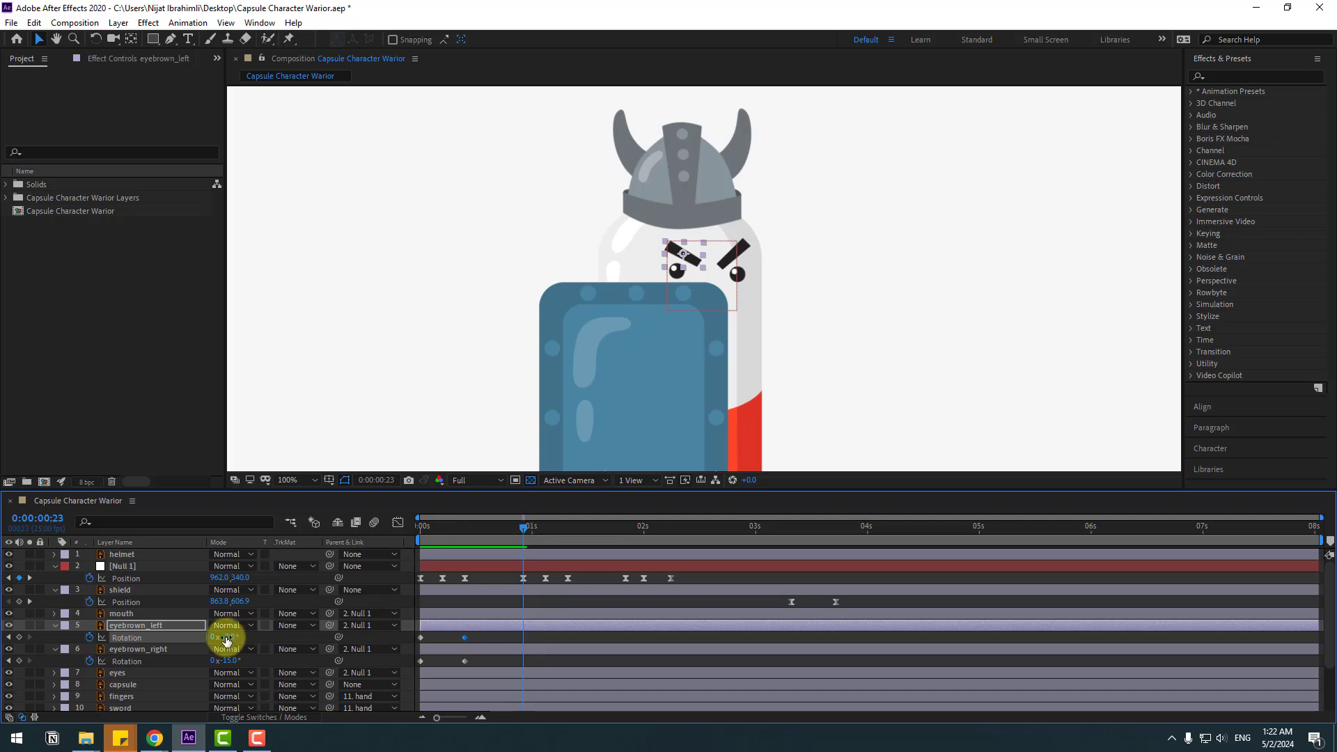
click(18, 660)
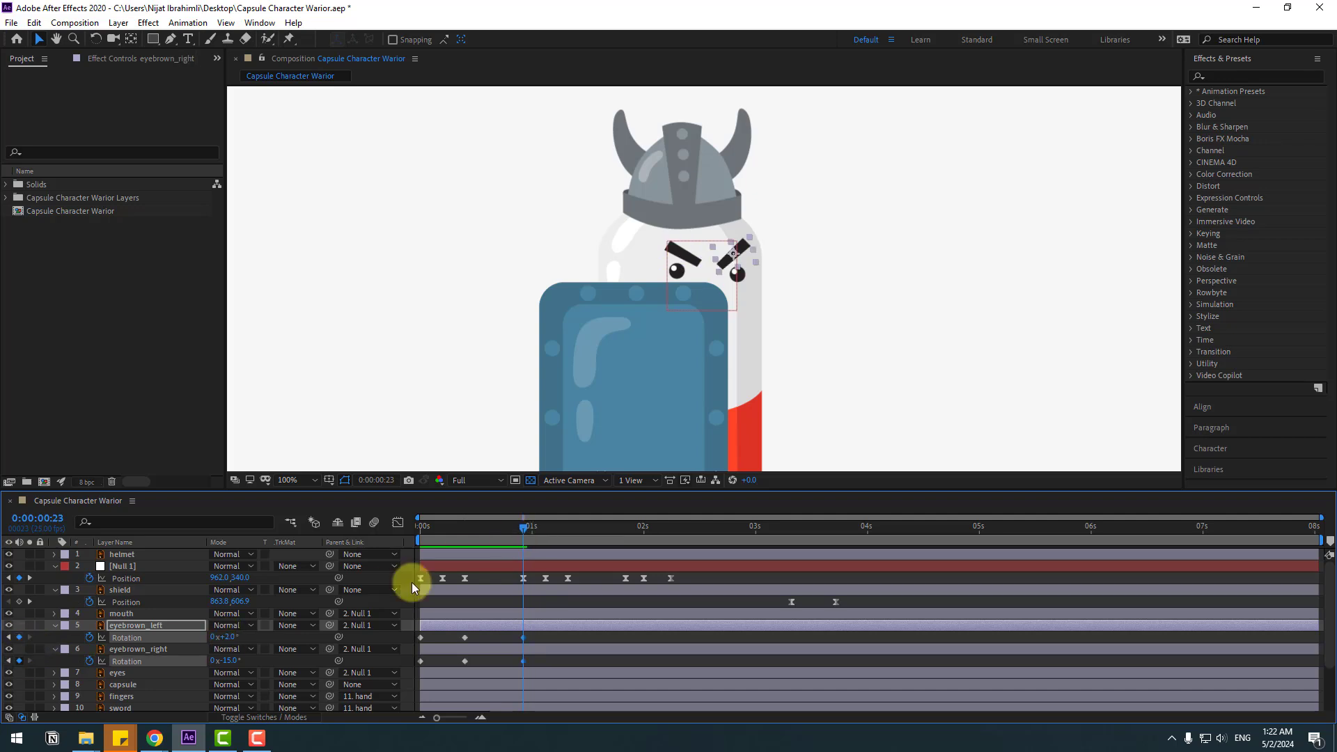
drag(523, 528, 569, 533)
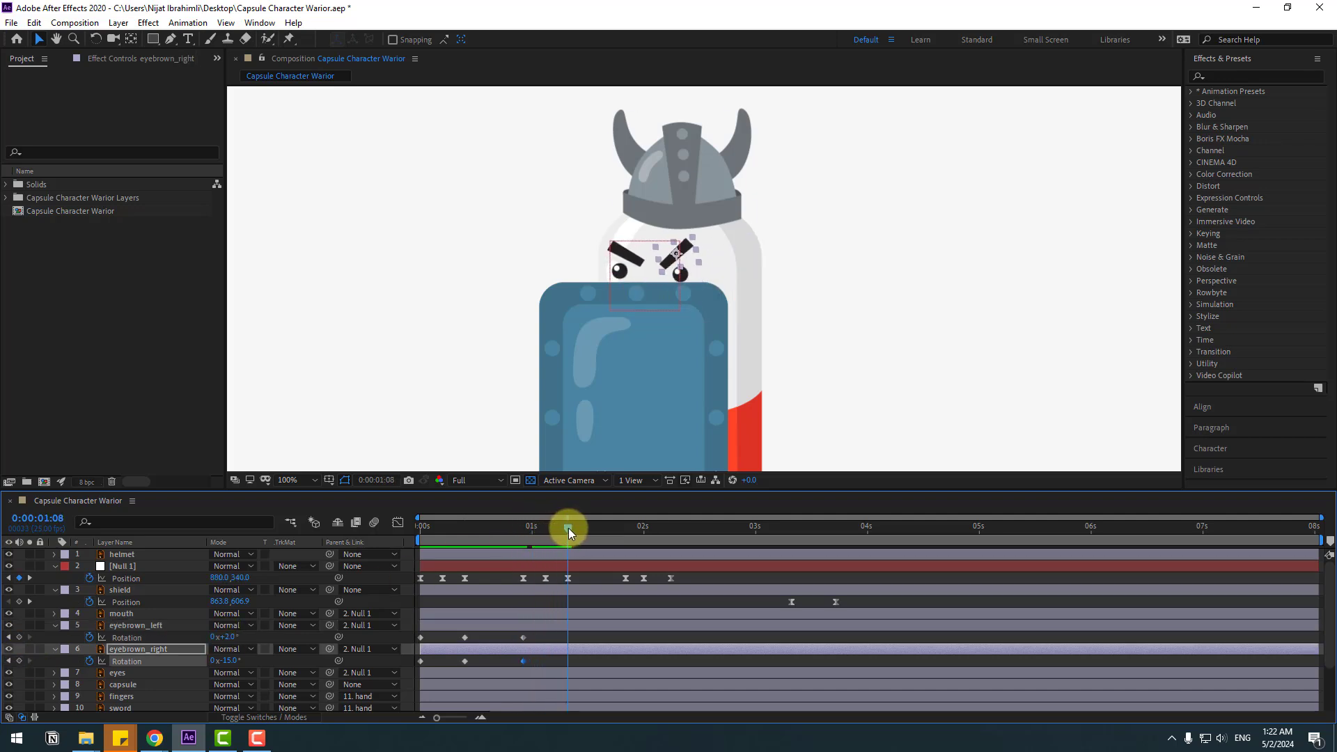
drag(224, 636, 266, 649)
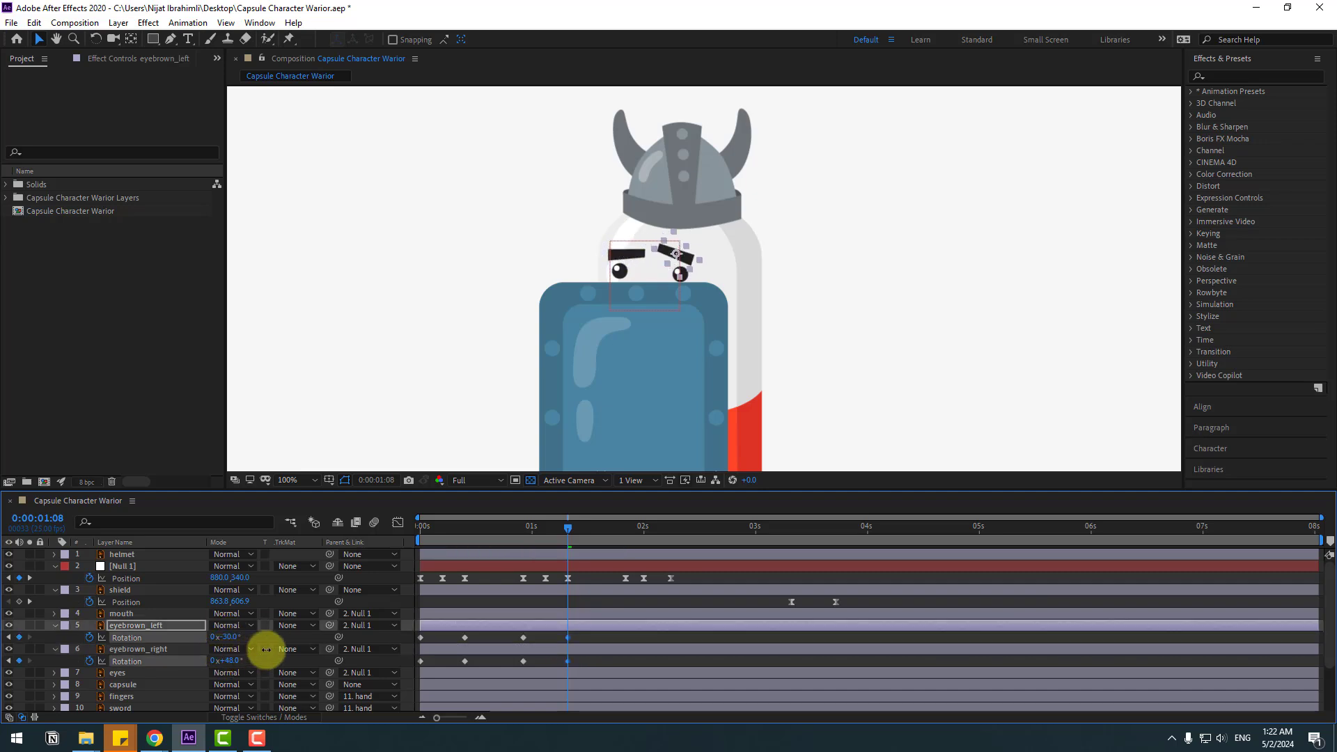
click(266, 649)
drag(516, 528, 579, 526)
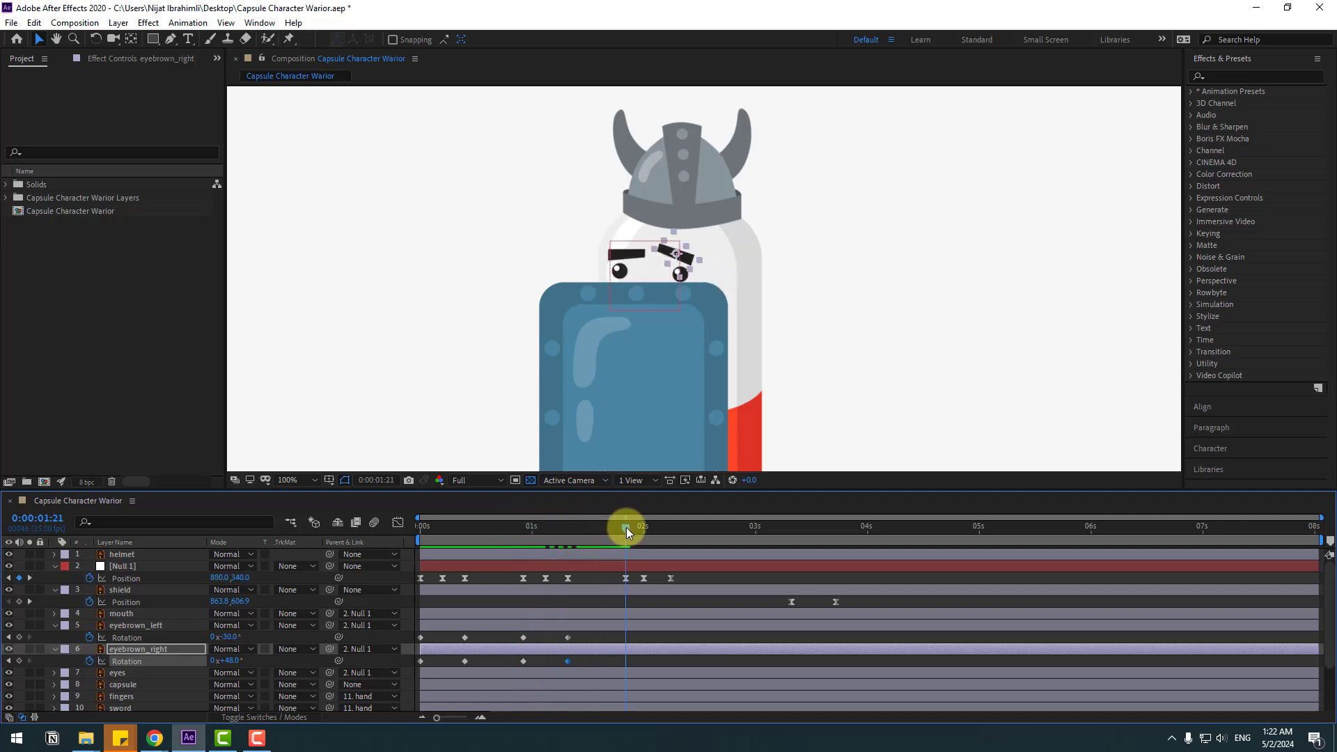
click(18, 637)
drag(625, 528, 667, 534)
key(space)
key(space)
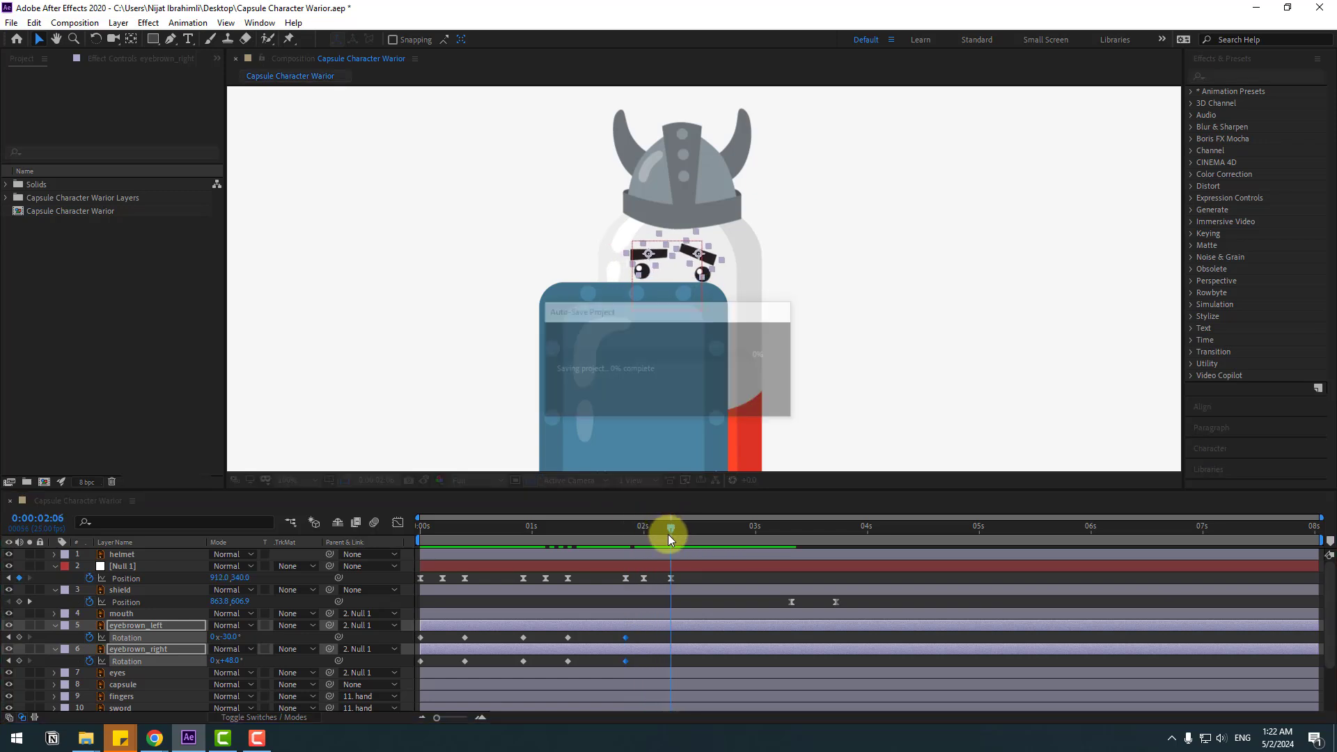
drag(230, 661, 252, 634)
Step: Apply Easy Ease to all eyebrow keyframes and return to the start of the animation
drag(689, 633, 417, 662)
right_click(420, 661)
mouse_move(488, 649)
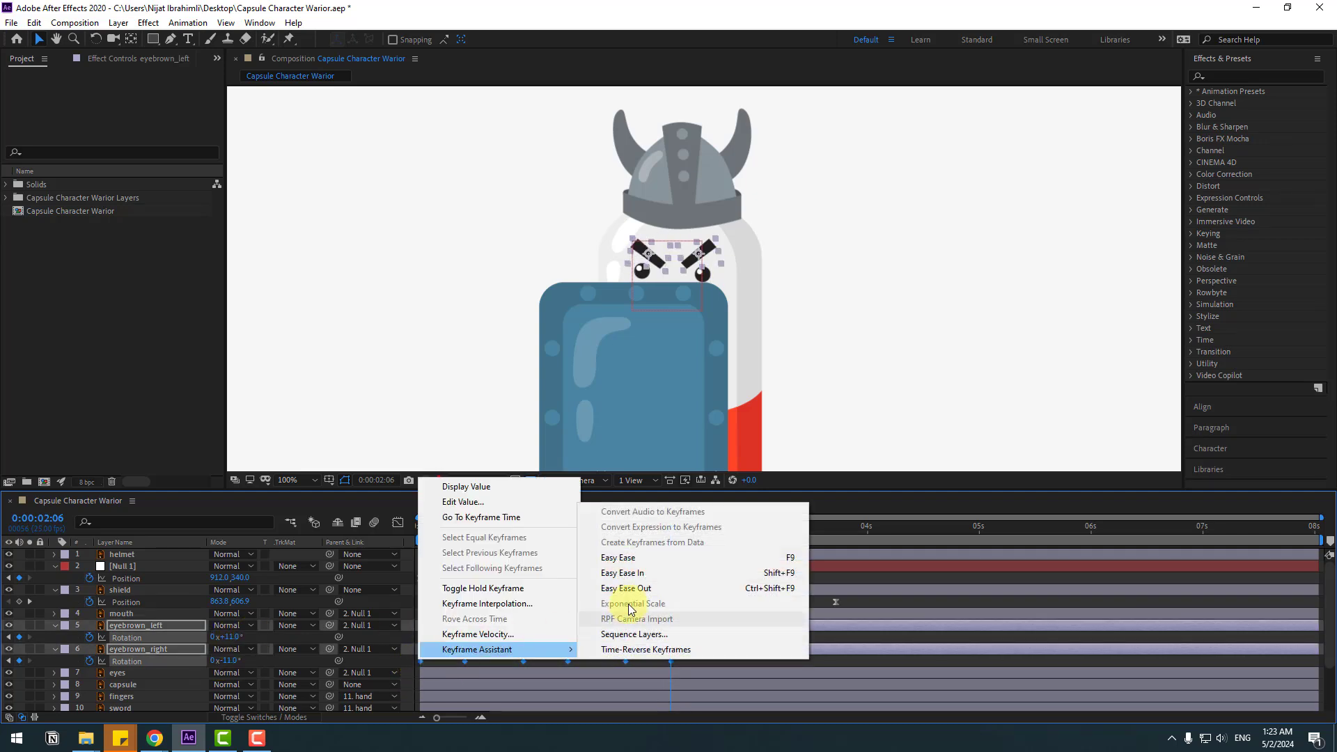
click(619, 552)
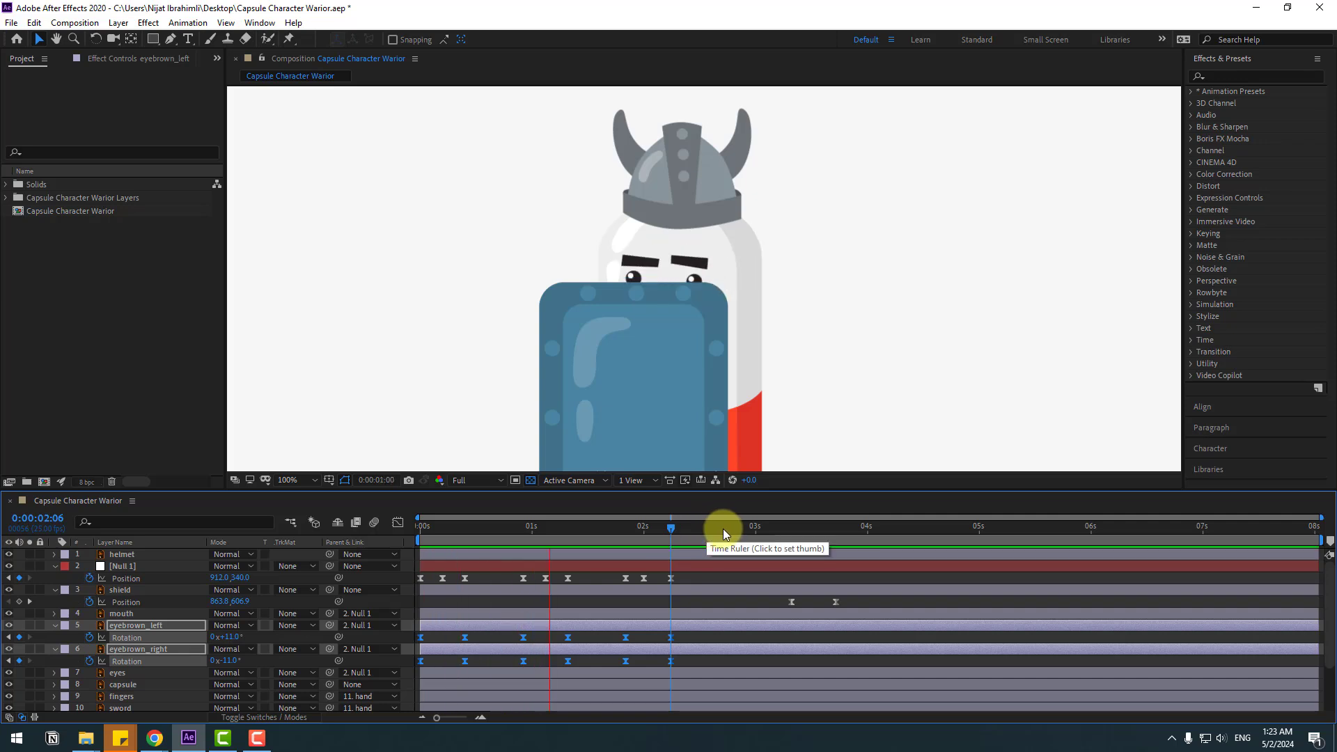
click(624, 522)
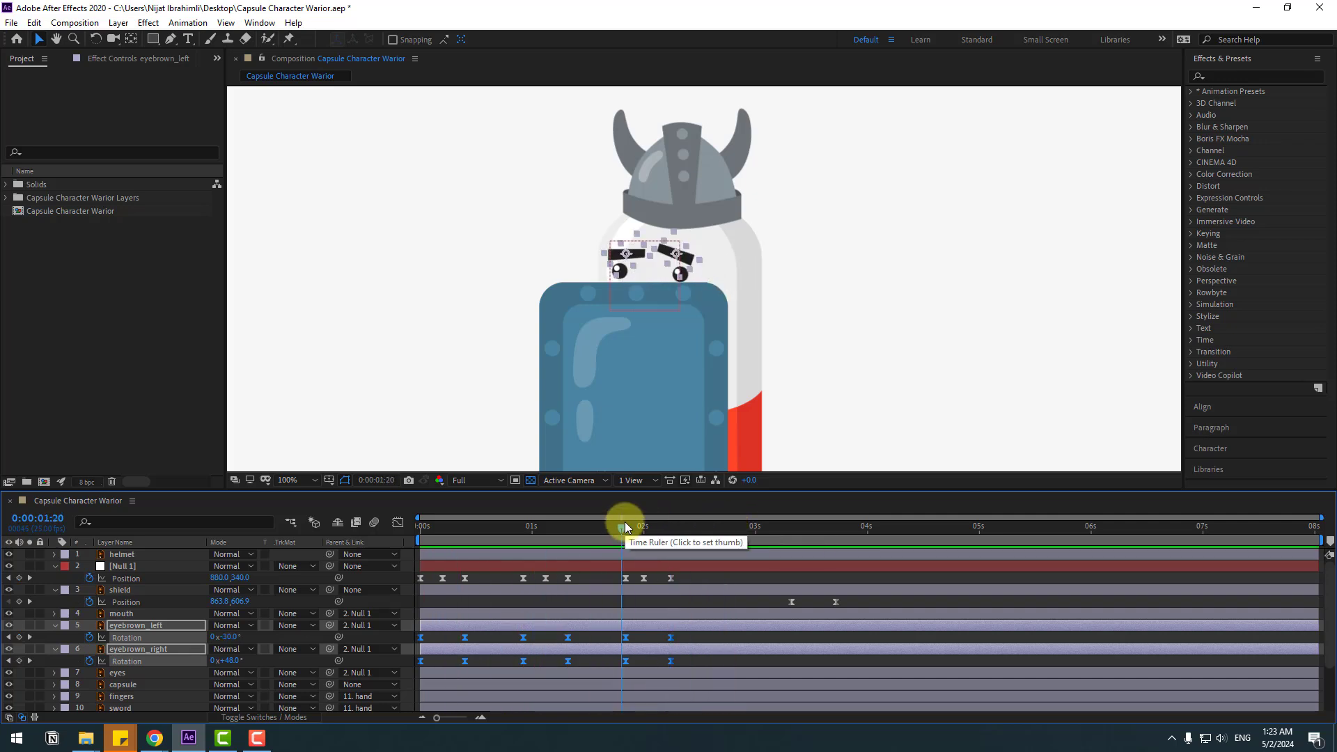
click(474, 527)
click(420, 536)
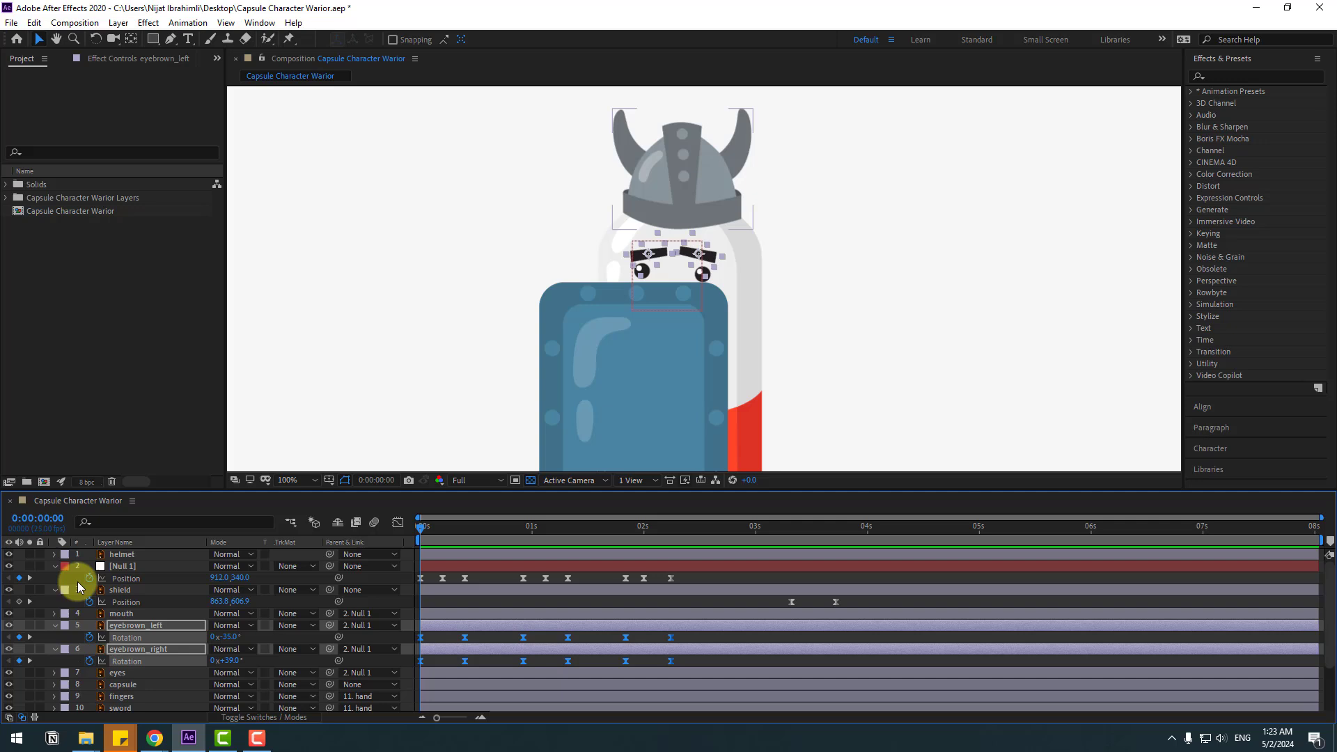
click(119, 566)
Step: Keyframe Null 1's rotation at frame 0 and set it to -10° at 0:10
key(shift+r)
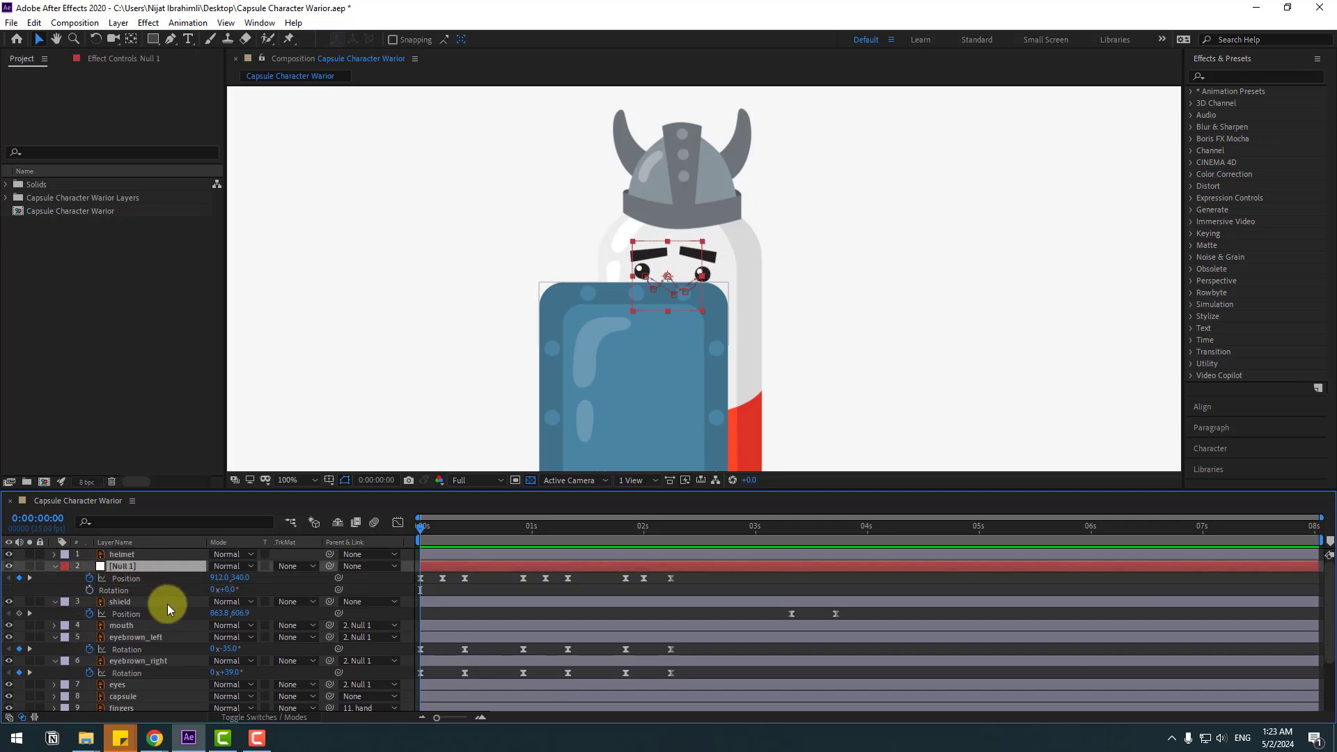
click(89, 590)
drag(426, 527, 465, 529)
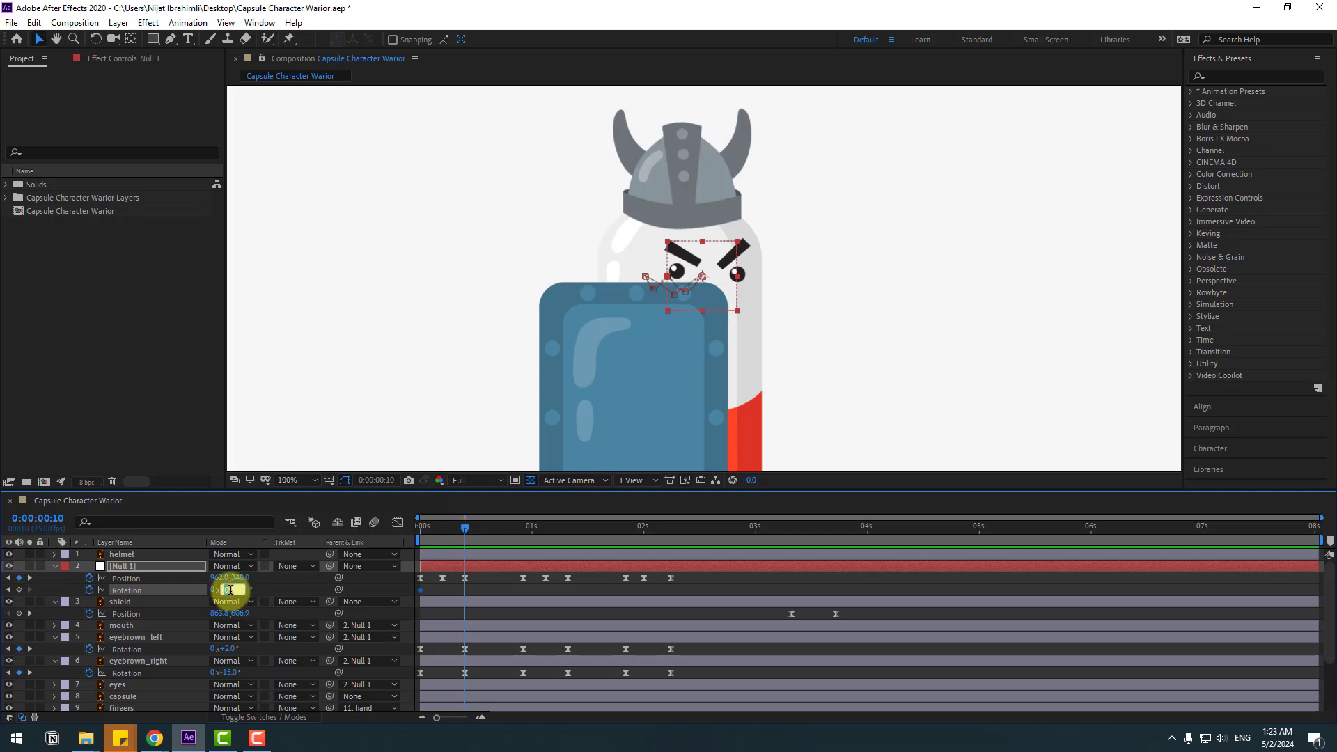
text(-3)
key(Return)
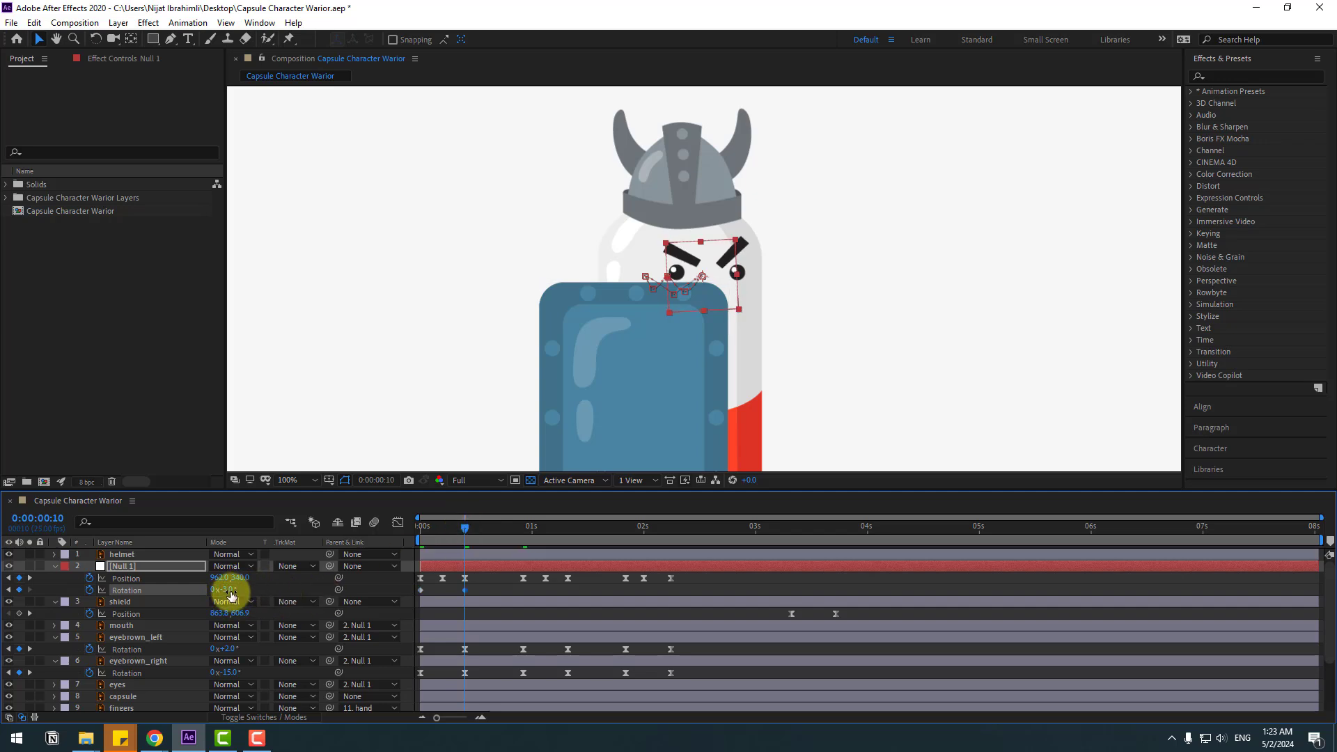
key(Return)
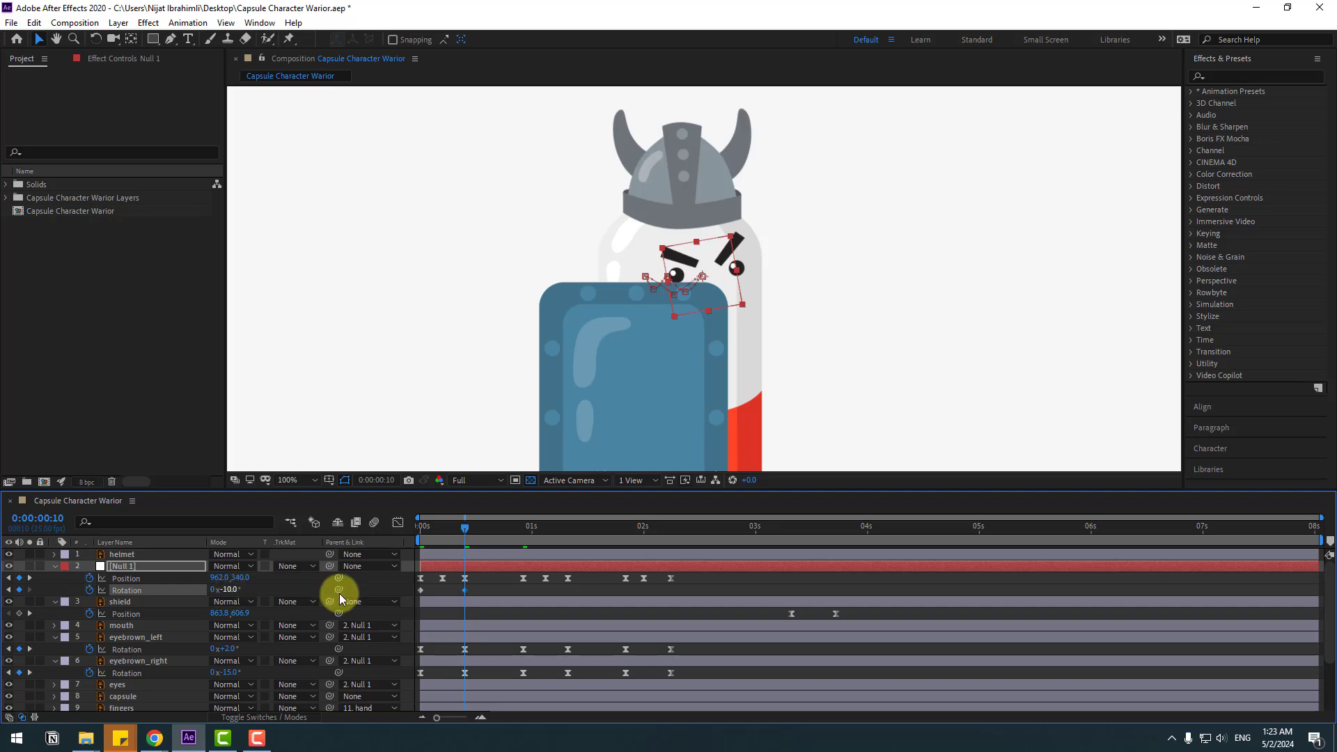
Step: Add Null 1 rotation keys at 0:23 and 1:21, with +10° at 1:08
drag(465, 528, 524, 528)
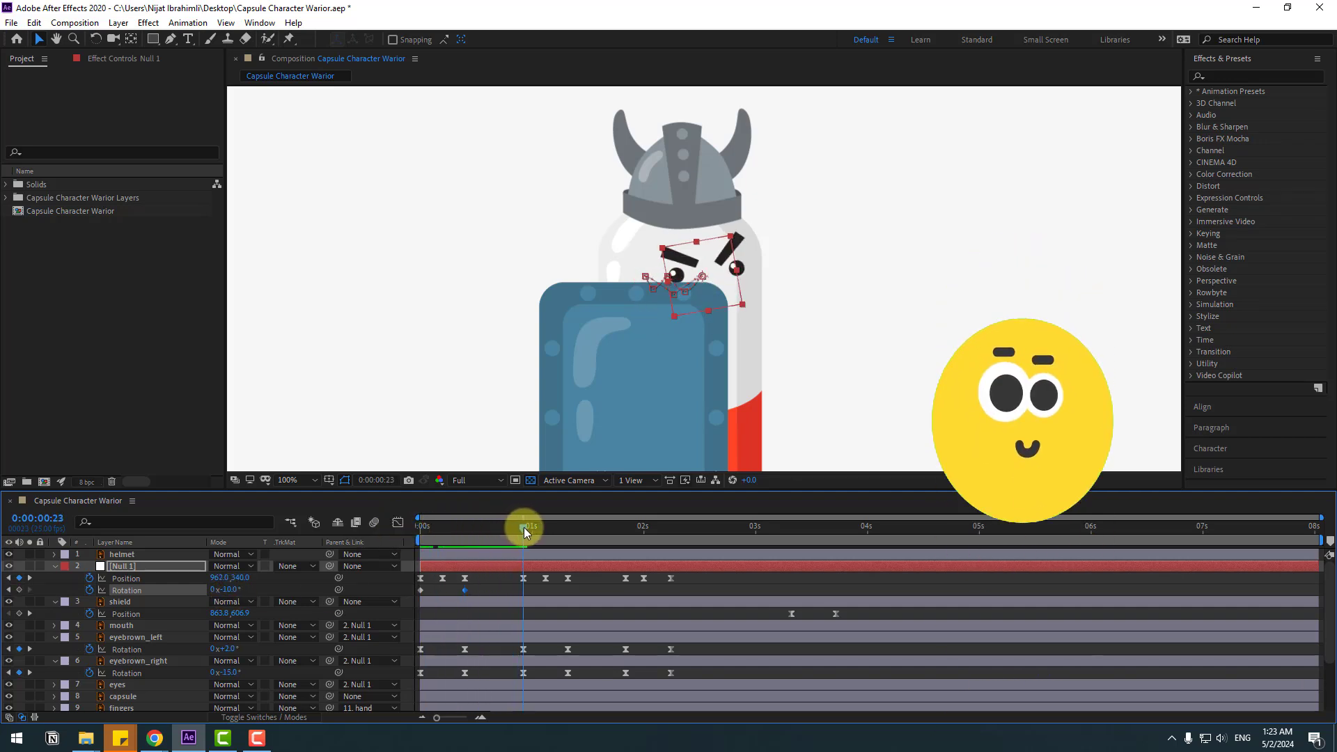
click(19, 590)
drag(544, 530, 568, 528)
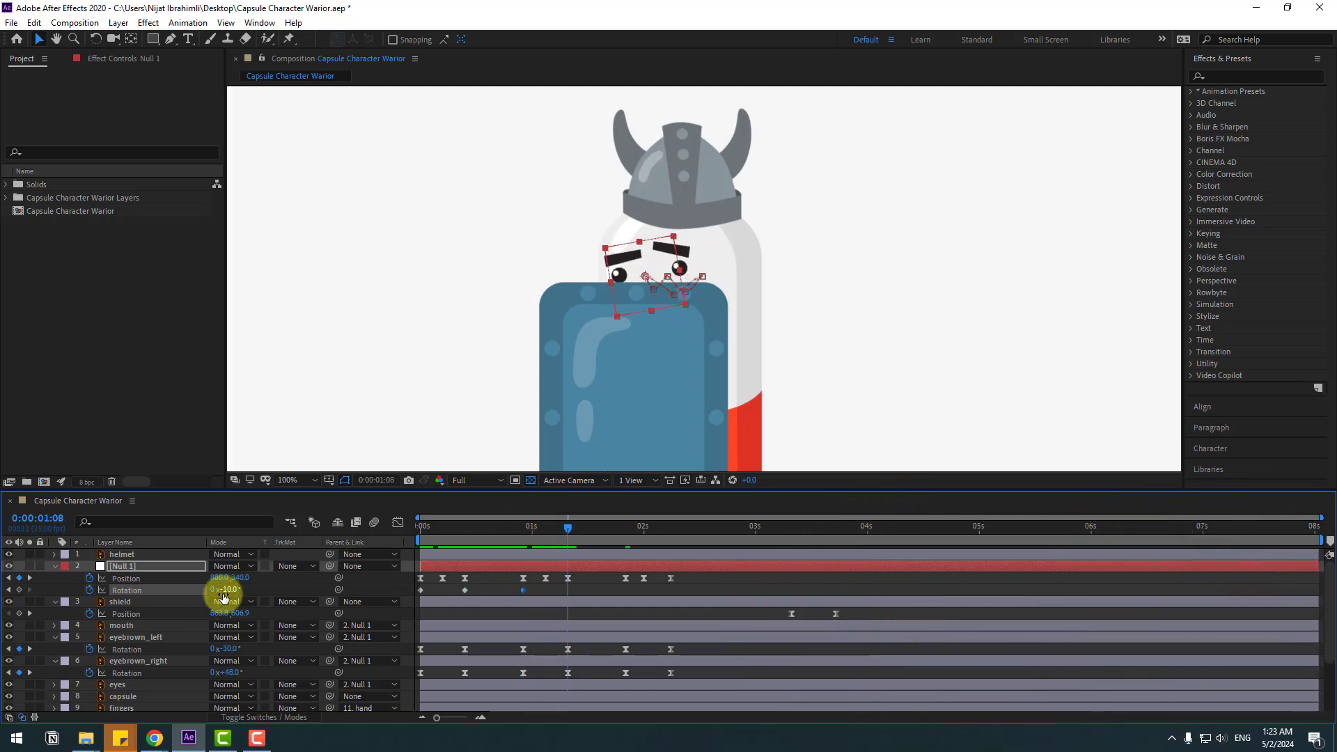
key(Return)
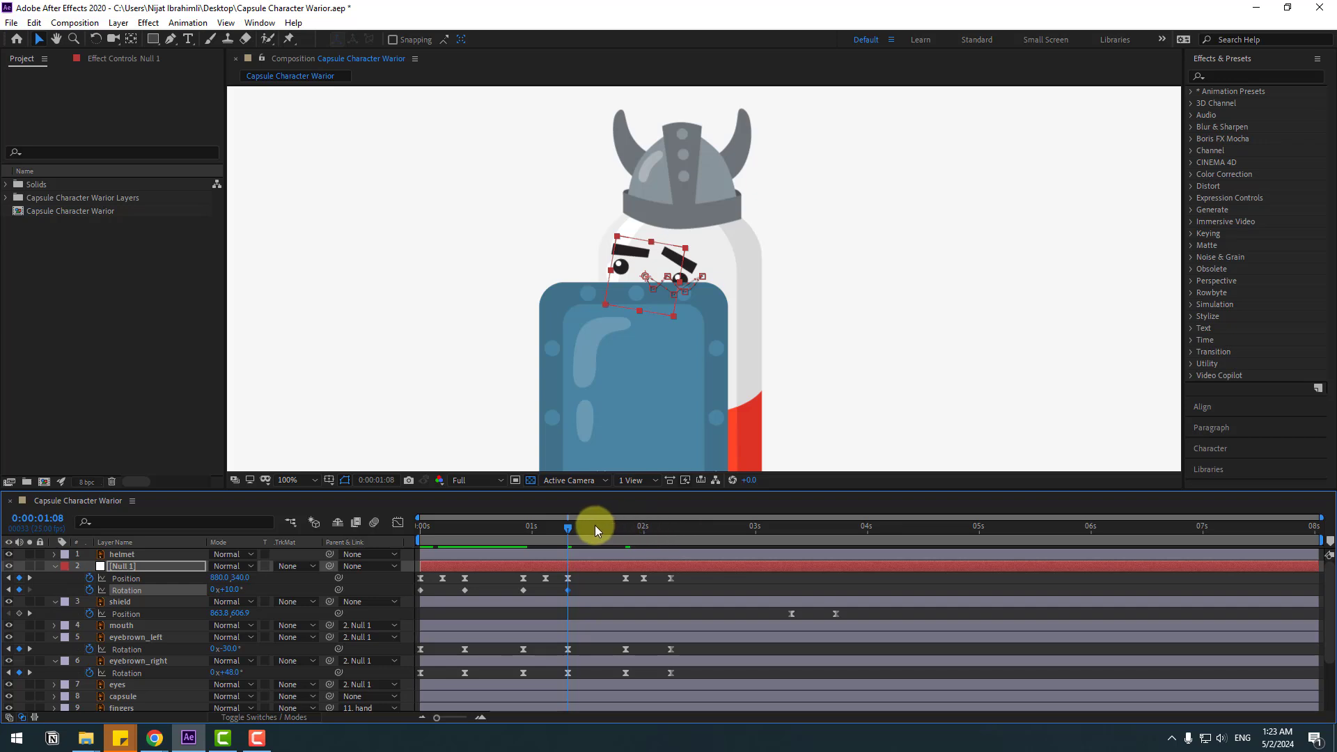
click(625, 528)
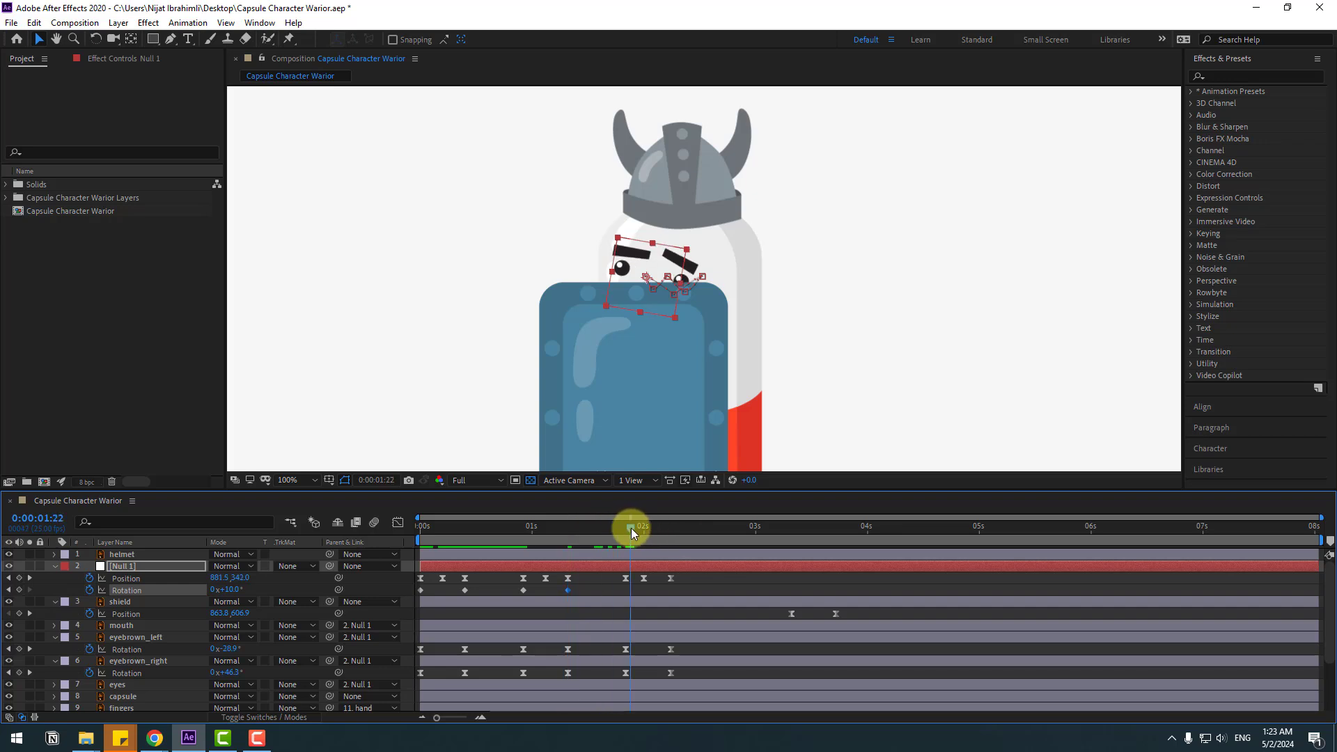
click(19, 589)
Step: Return Null 1's rotation to 0° at 2:06, Easy Ease the keyframes, and preview
click(670, 528)
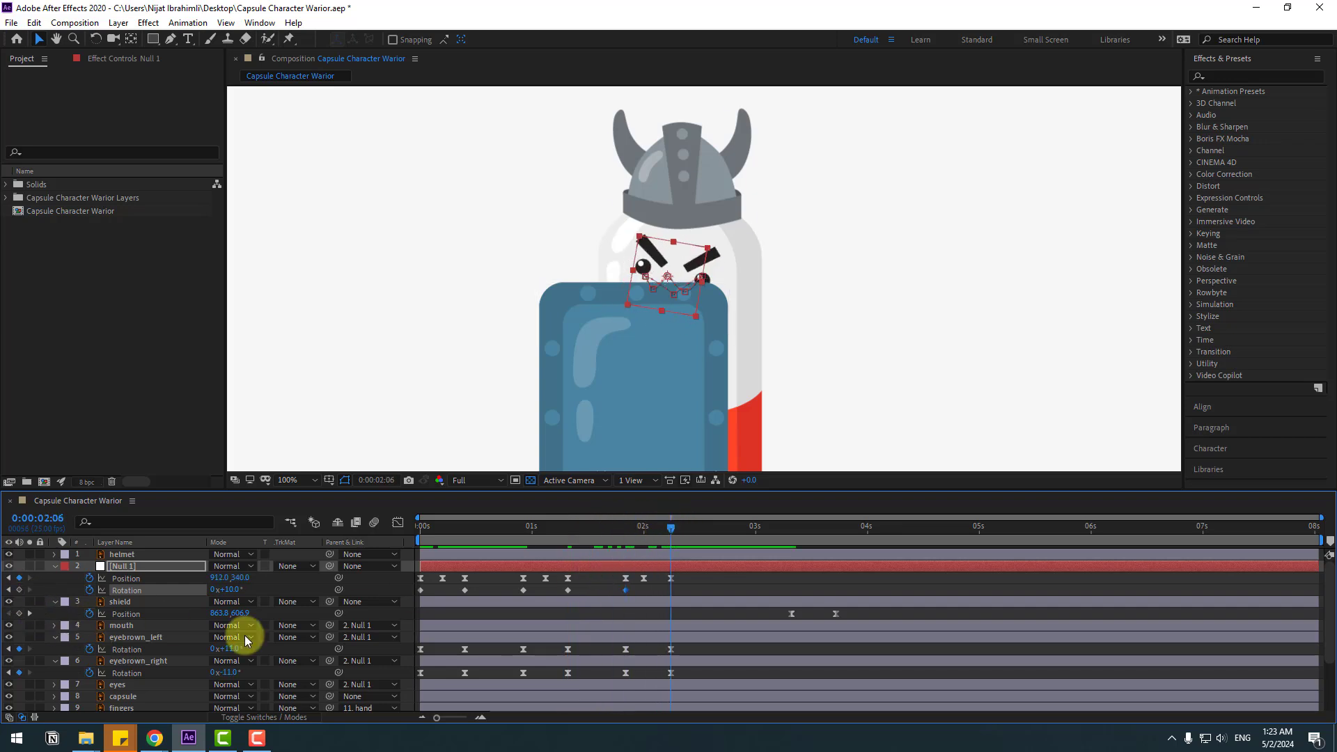
drag(231, 593, 225, 593)
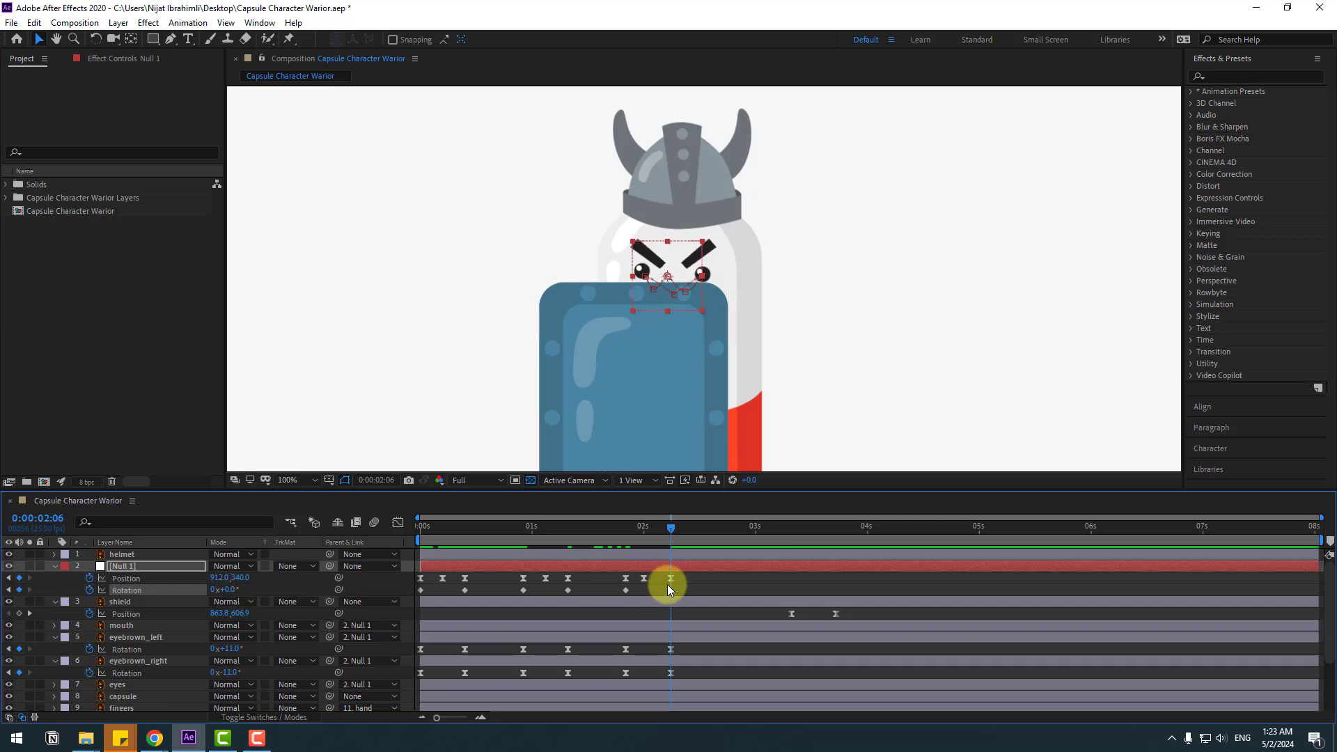
right_click(420, 590)
mouse_move(529, 582)
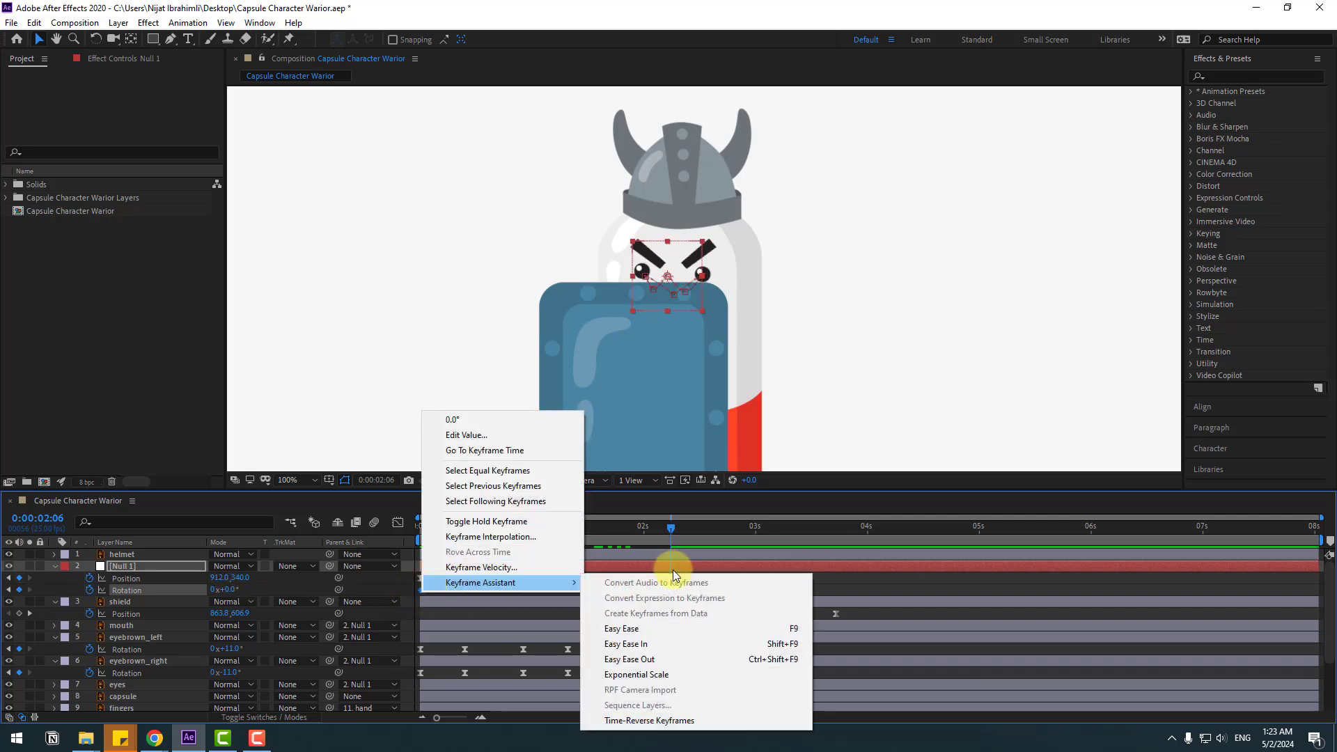
click(622, 628)
key(space)
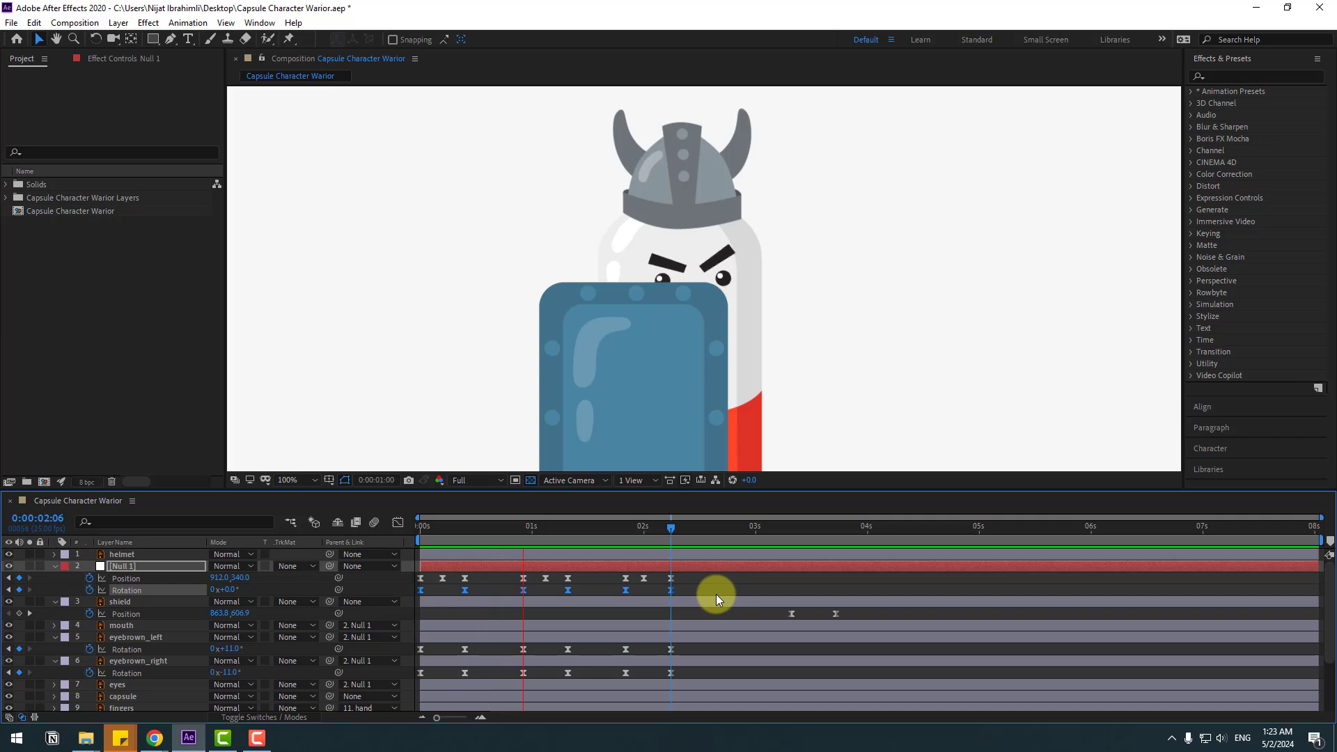
Step: Collapse the expanded properties of Null 1, the shield and both eyebrow layers
click(54, 566)
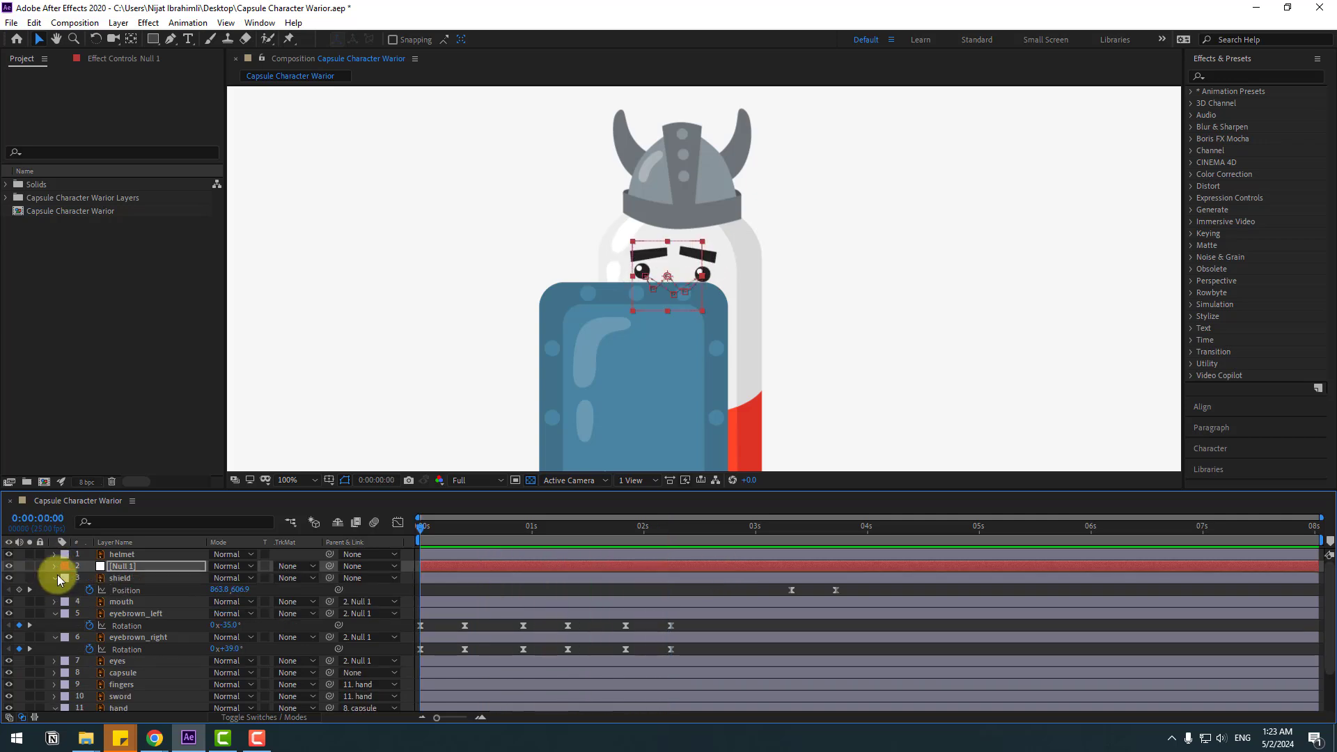
click(55, 580)
click(54, 602)
click(54, 613)
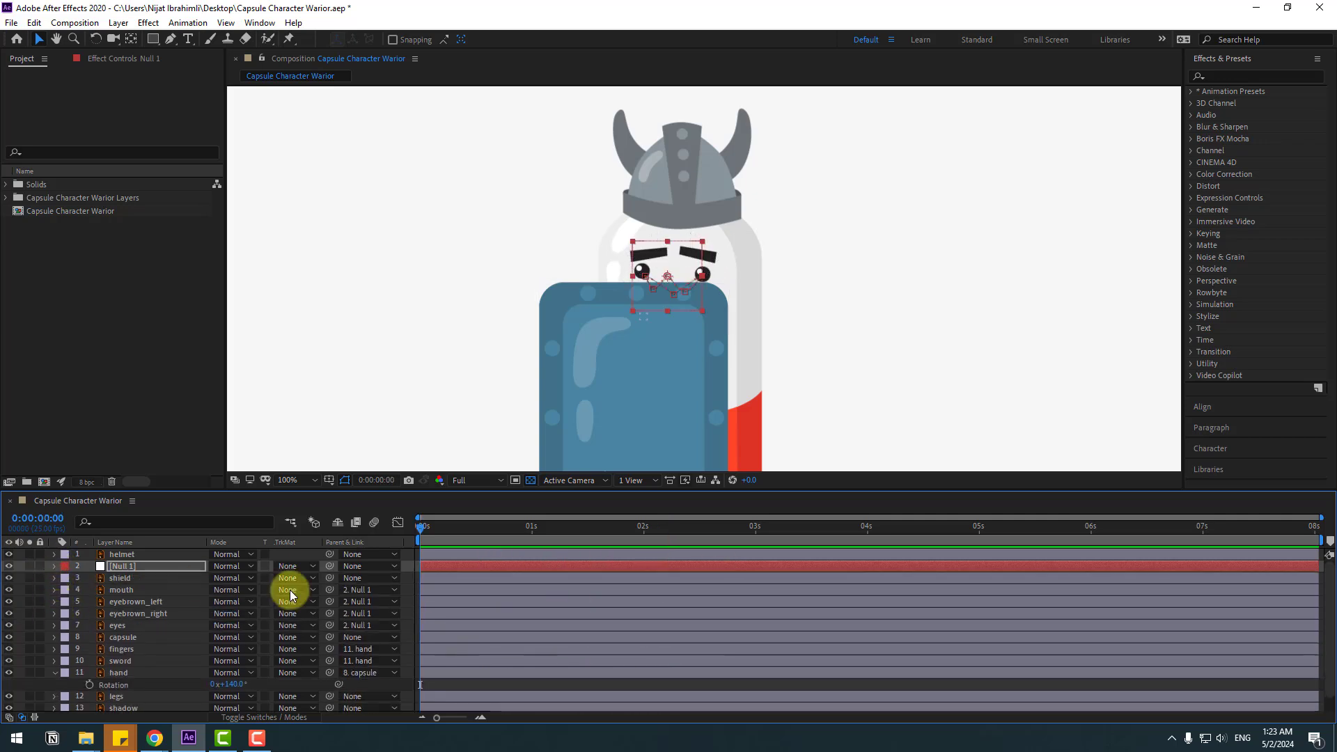
Step: Enlarge the timeline and pick-whip Null 1's parent to the capsule layer
click(118, 567)
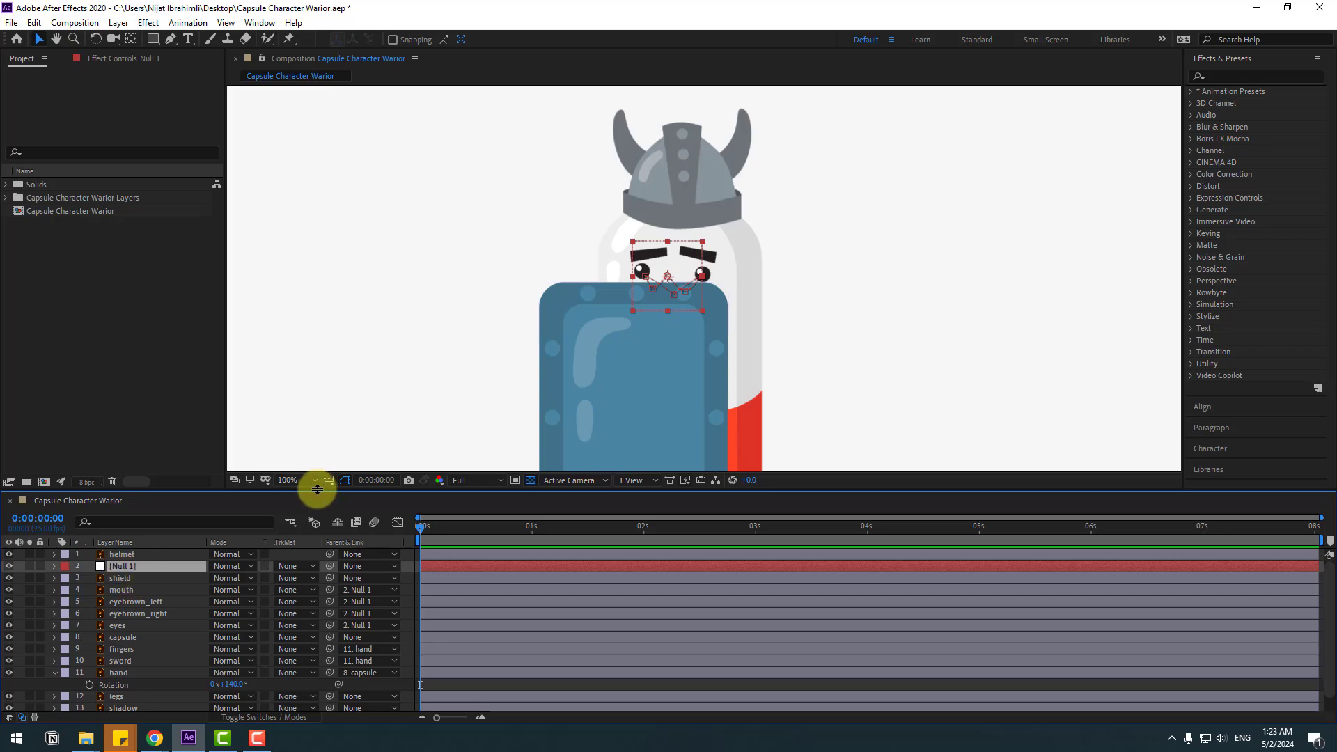
drag(318, 489, 321, 446)
drag(326, 520, 135, 599)
click(128, 595)
Step: Solo the capsule, drag its anchor point down into the red half, then unsolo
scroll(605, 323, down, 2)
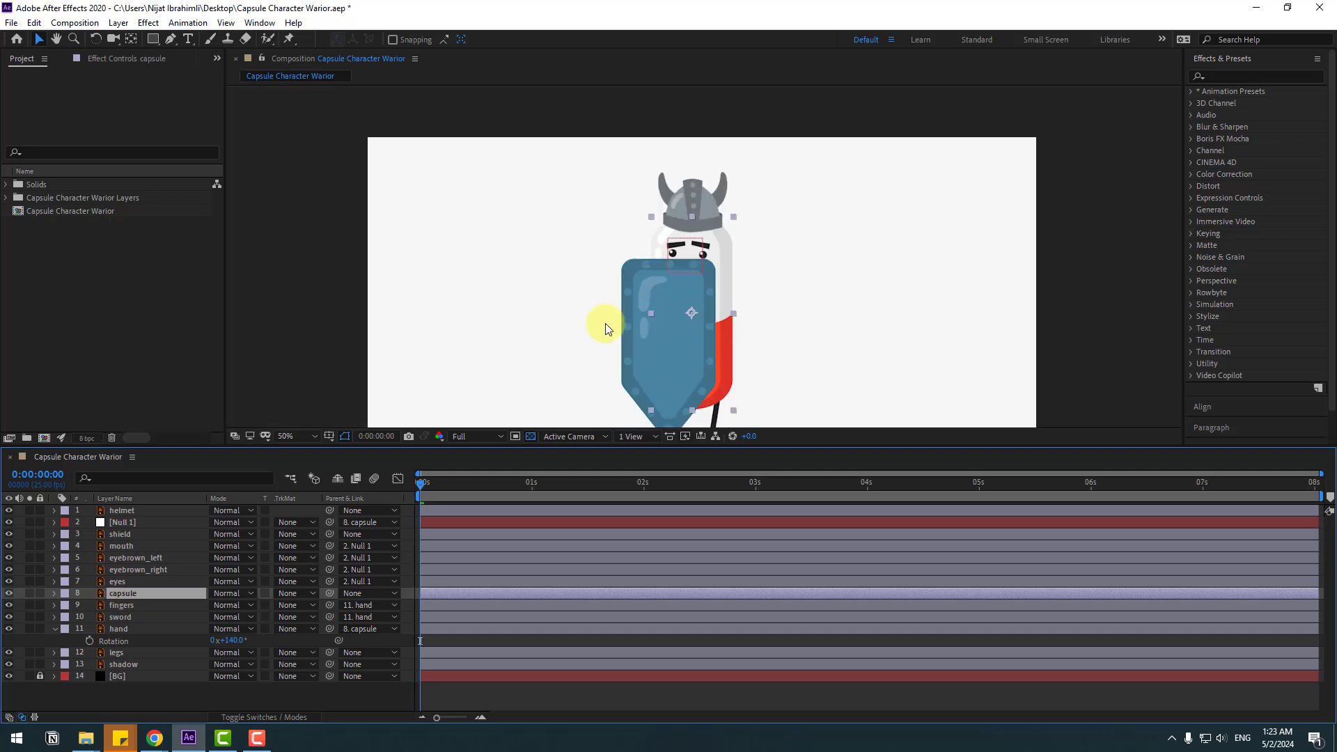
click(29, 593)
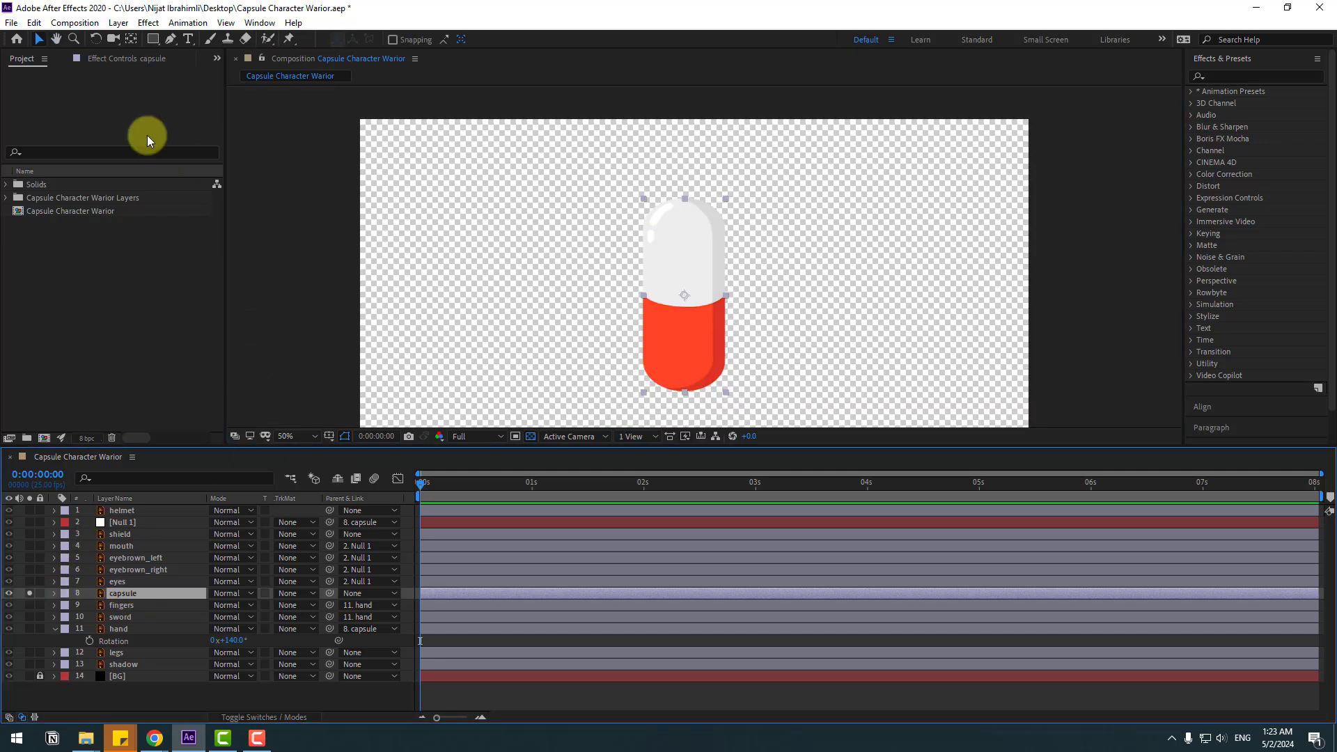
click(131, 40)
drag(681, 298, 683, 358)
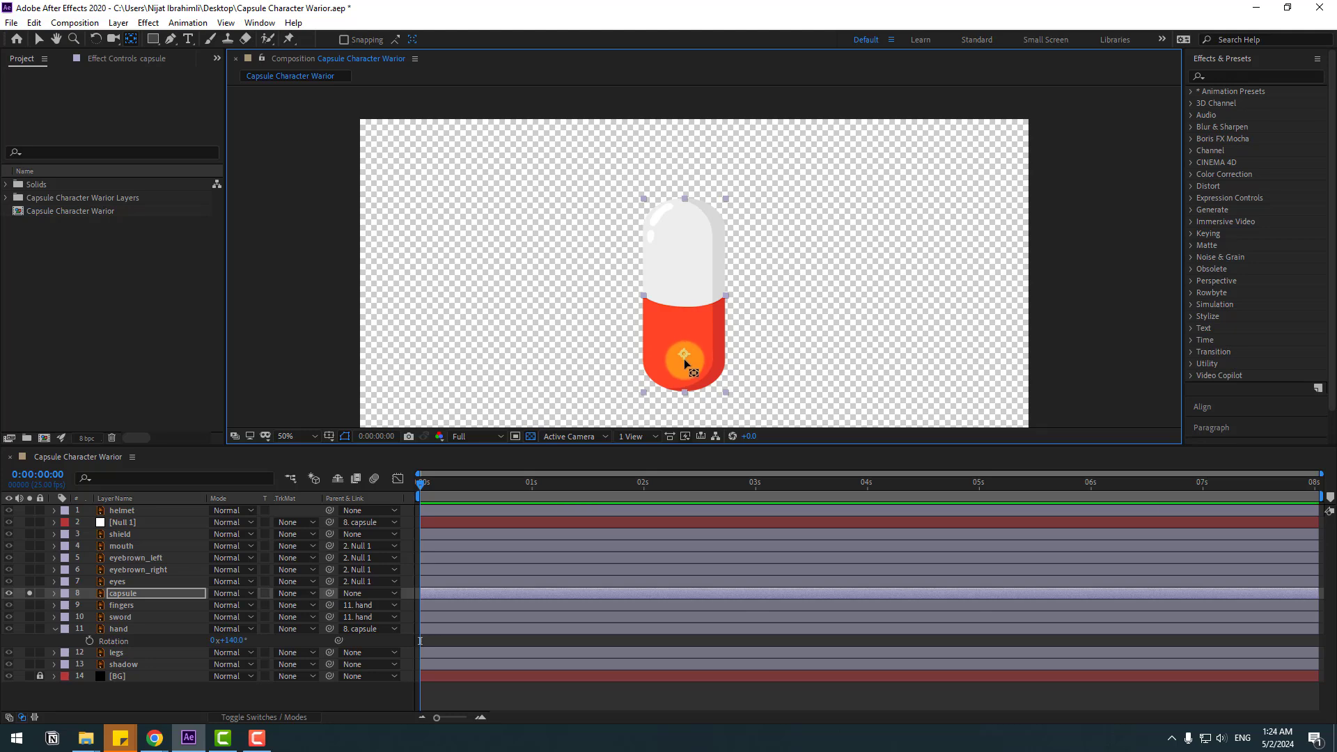
click(39, 39)
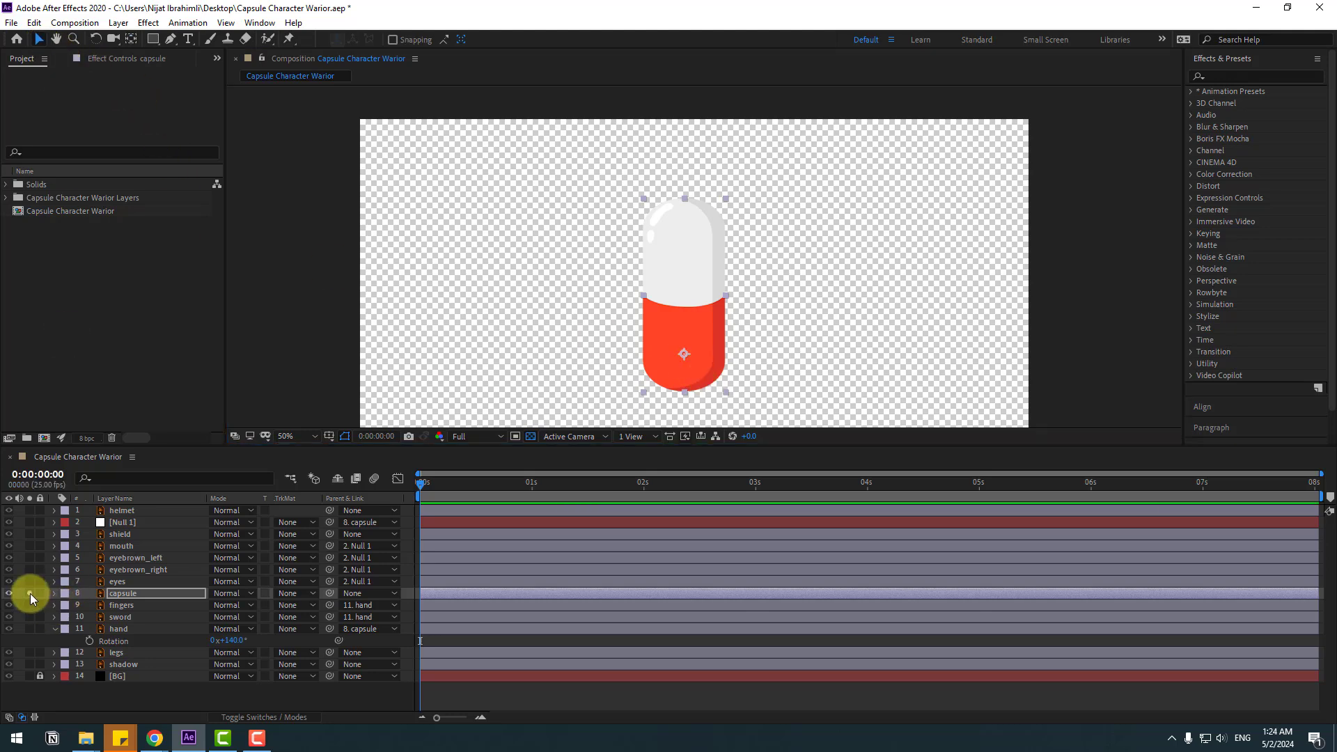
click(30, 593)
click(109, 524)
key(u)
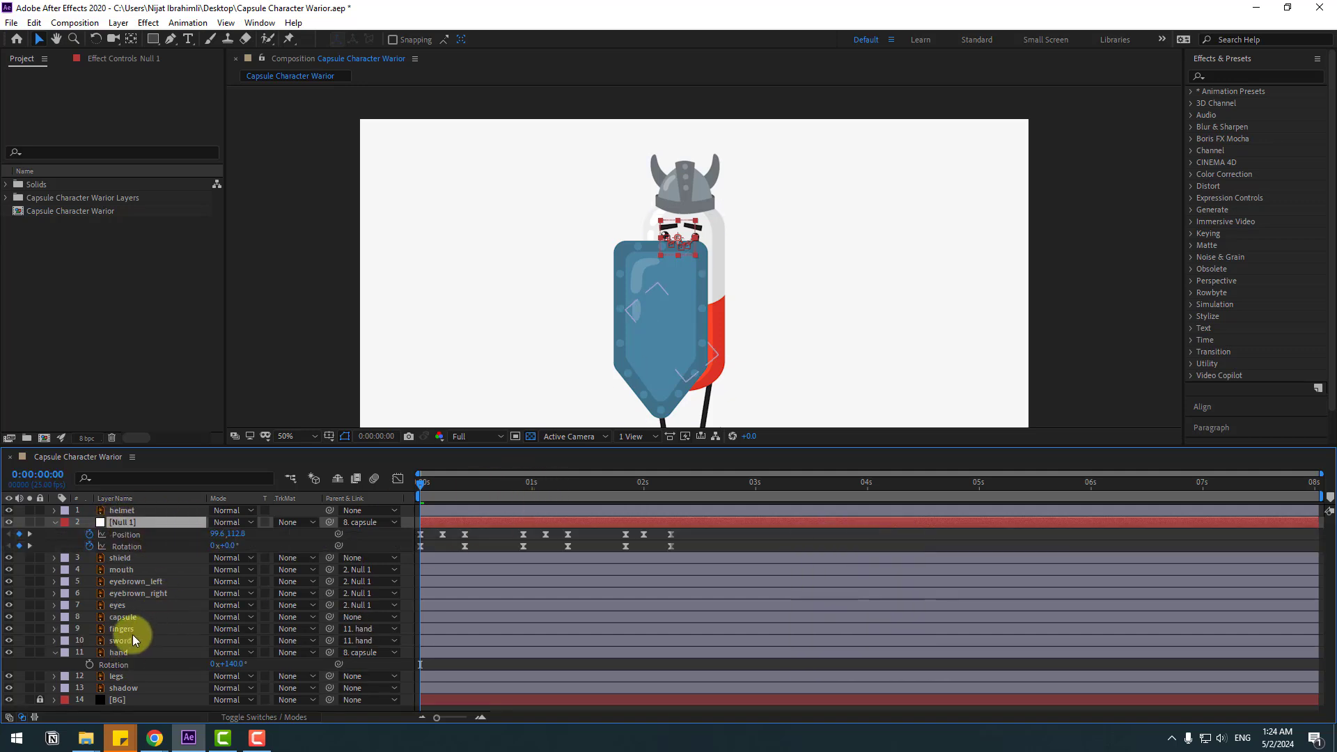
Step: Keyframe the capsule's rotation at frame 0 and set -6° at frame 10
click(133, 619)
key(r)
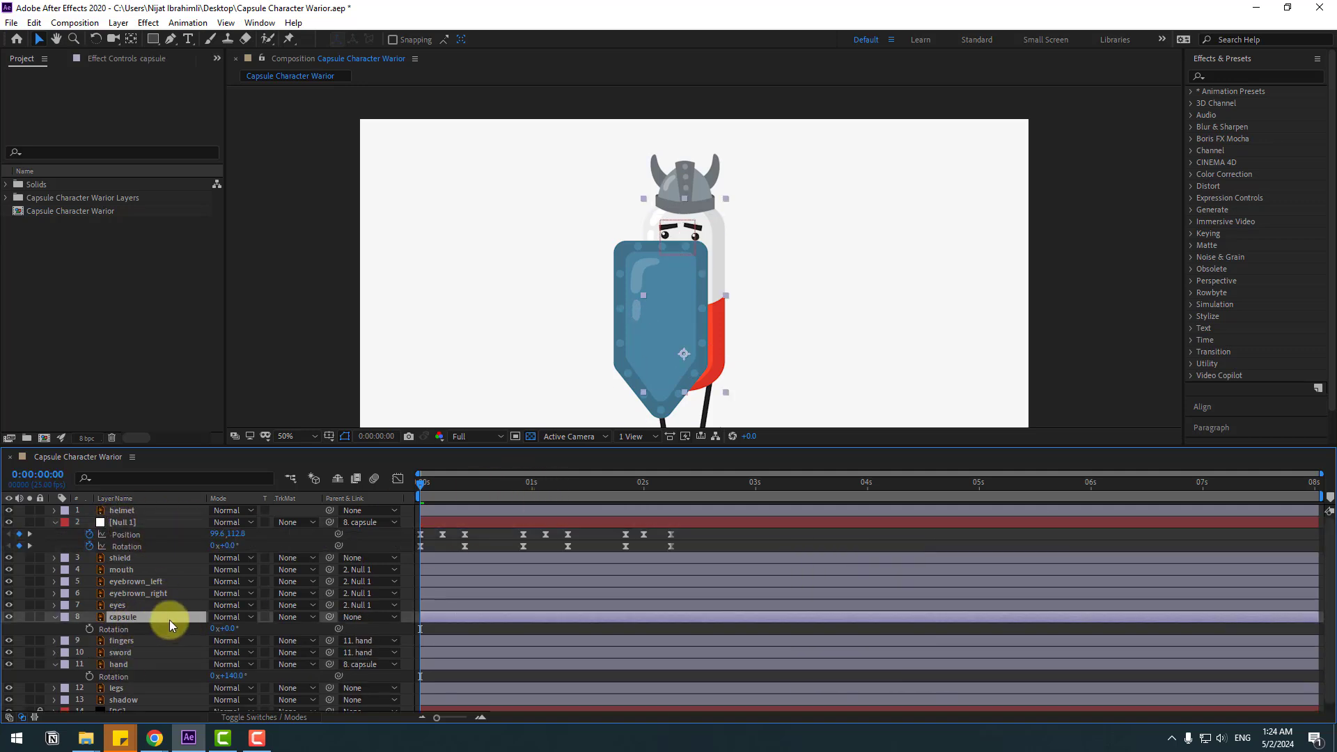
click(89, 630)
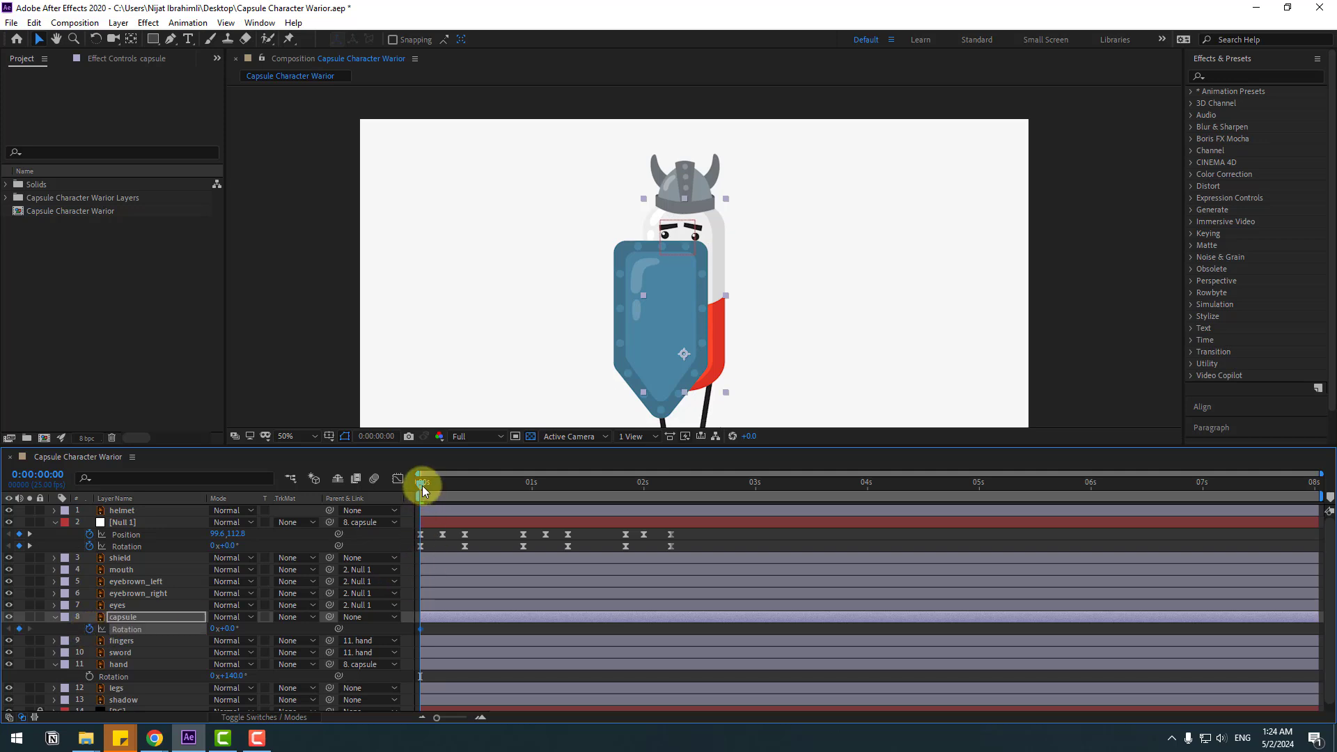
click(465, 491)
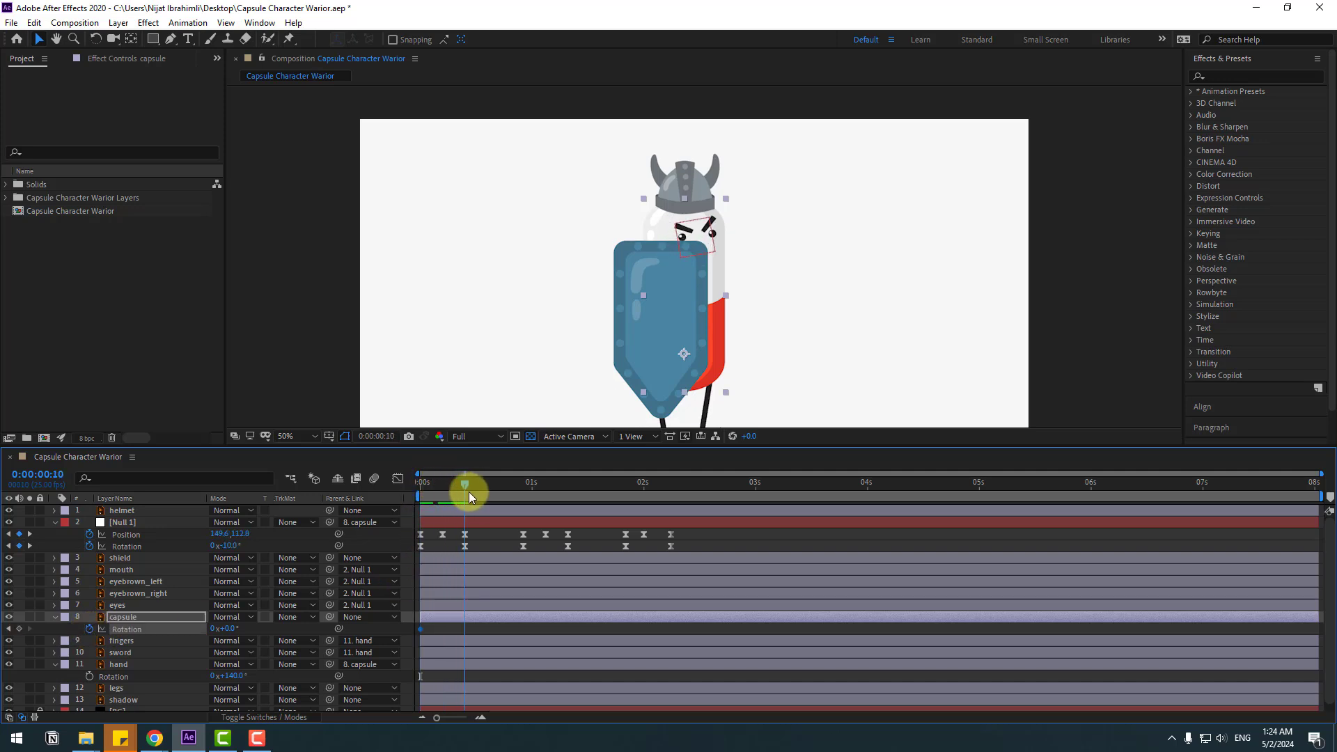
click(229, 629)
text(-4)
key(Return)
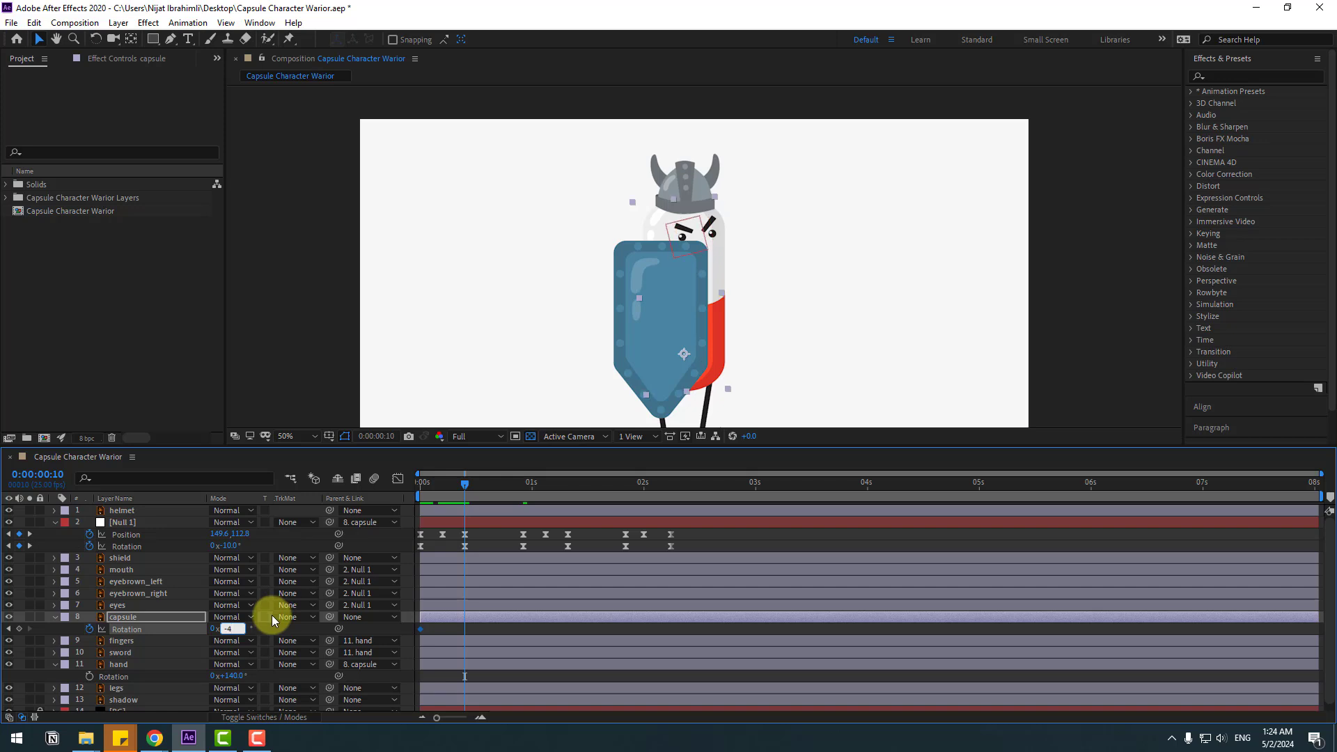
click(463, 488)
mouse_move(461, 486)
mouse_down()
mouse_move(409, 486)
mouse_move(464, 486)
mouse_up()
click(229, 631)
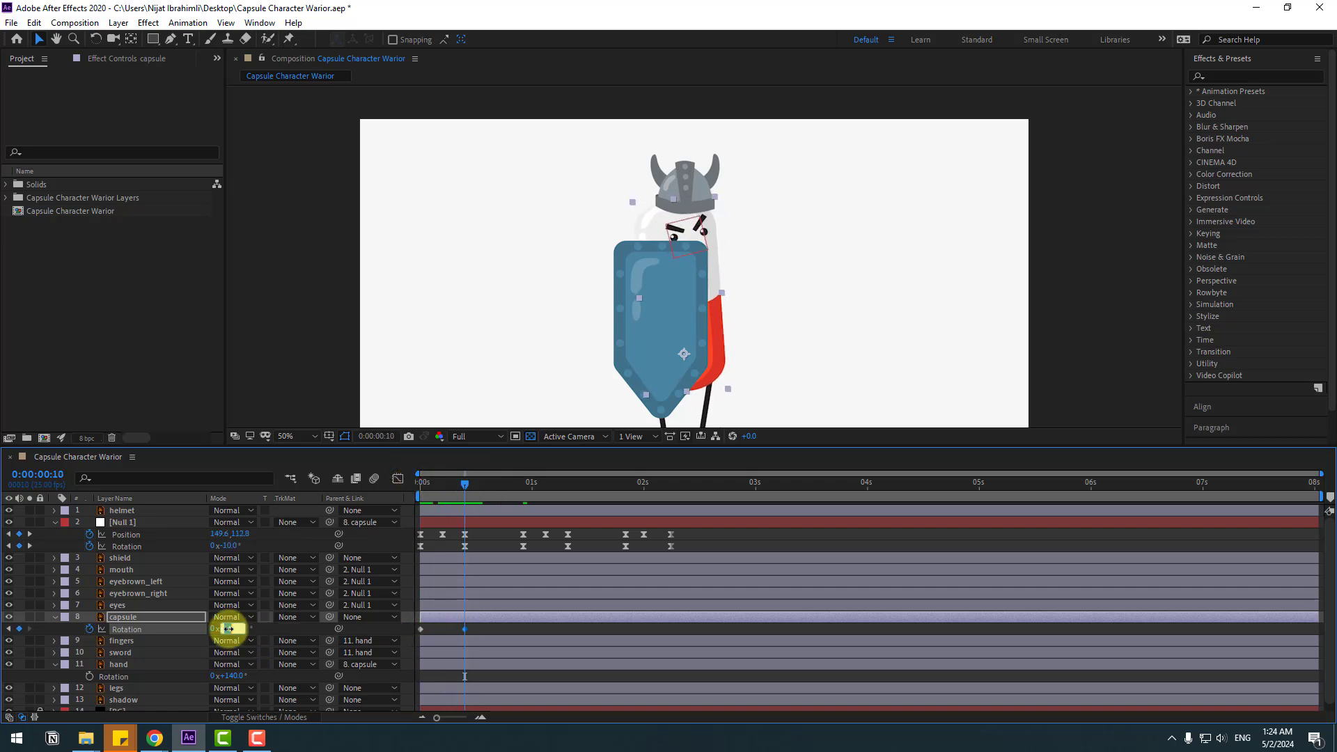
text(-6)
key(Return)
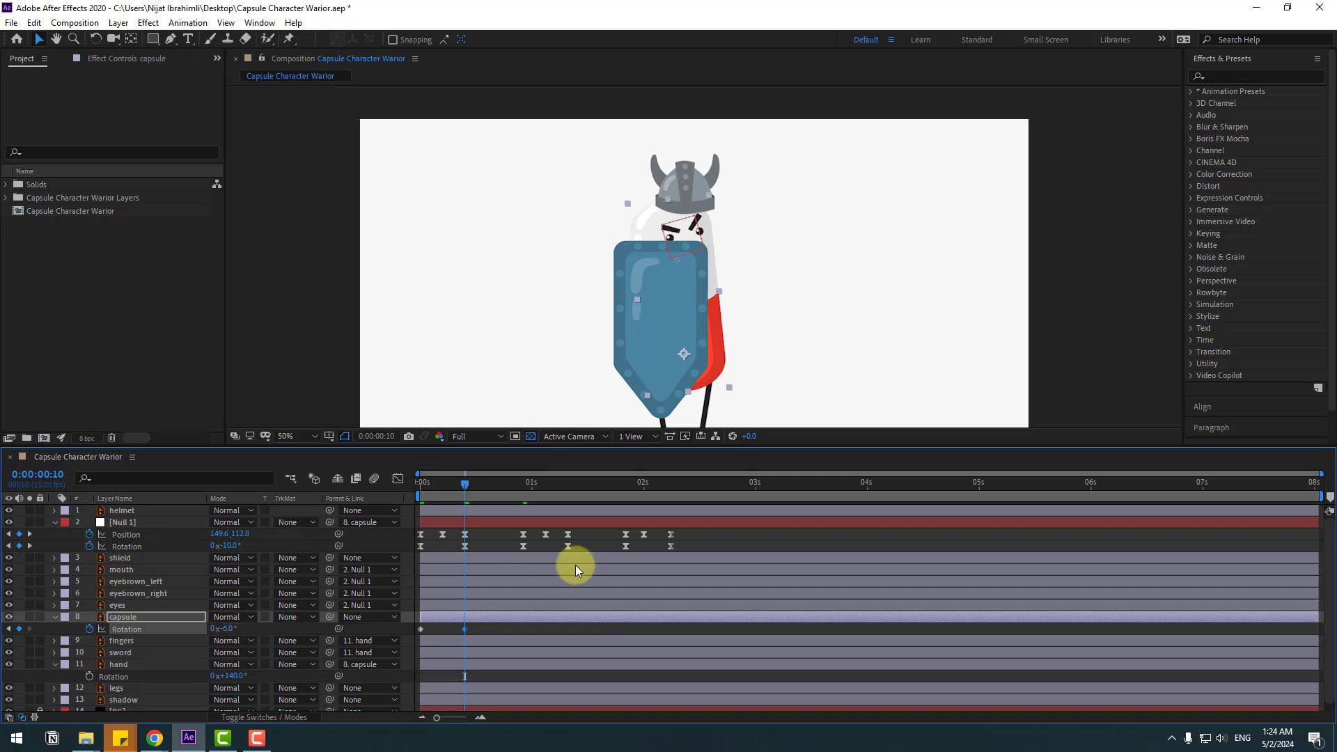
Step: Set the capsule's rotation to +6° at frame 23 and back to 0° at 2:06
drag(474, 485, 565, 491)
click(20, 629)
click(223, 629)
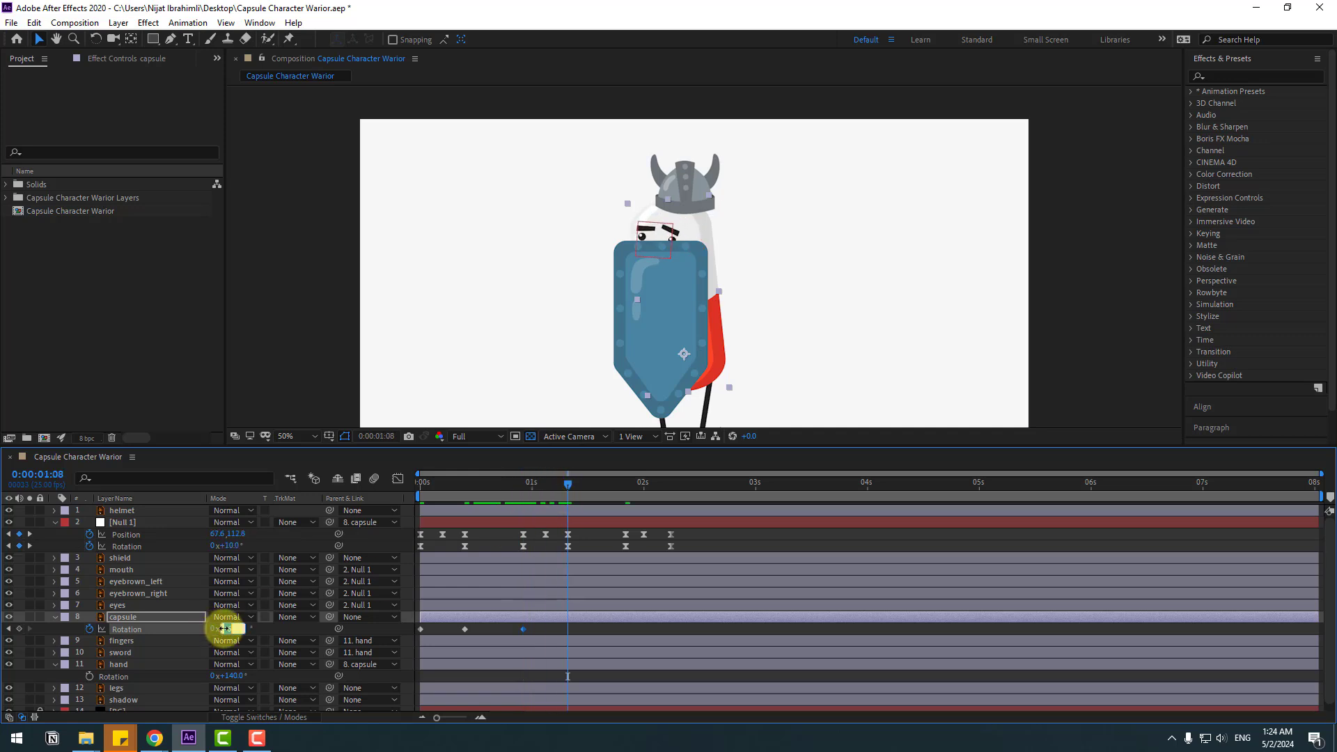
text(6)
key(Return)
drag(586, 487, 670, 487)
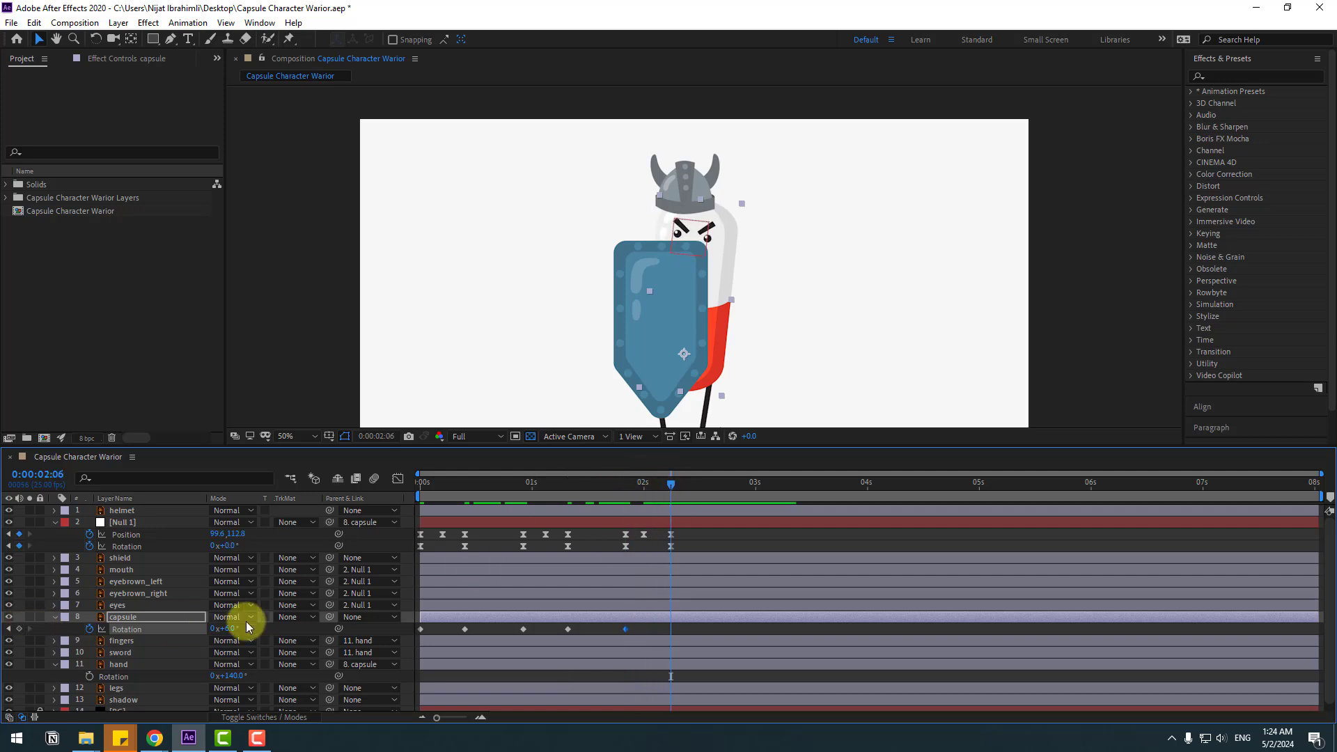
drag(226, 629, 229, 630)
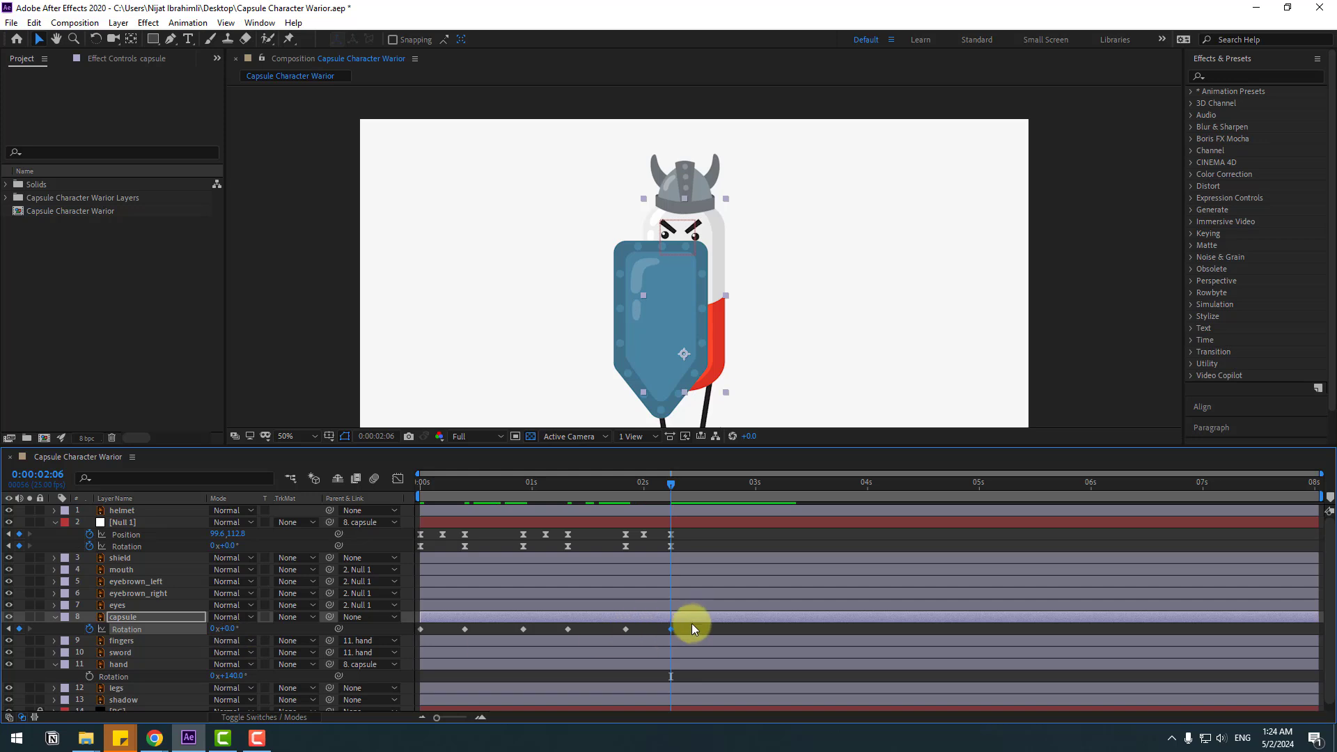
Step: Apply Easy Ease to all six capsule rotation keyframes
drag(692, 623, 419, 632)
right_click(420, 632)
mouse_move(501, 620)
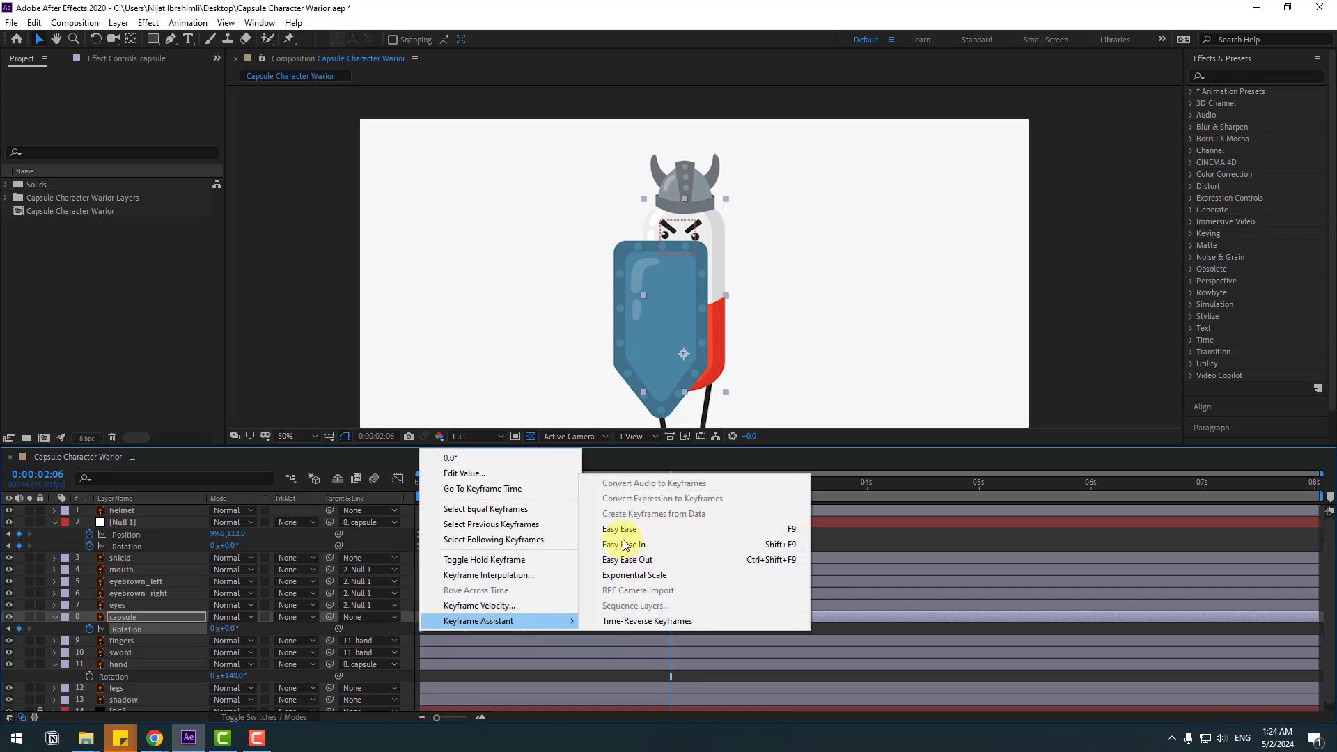
click(612, 529)
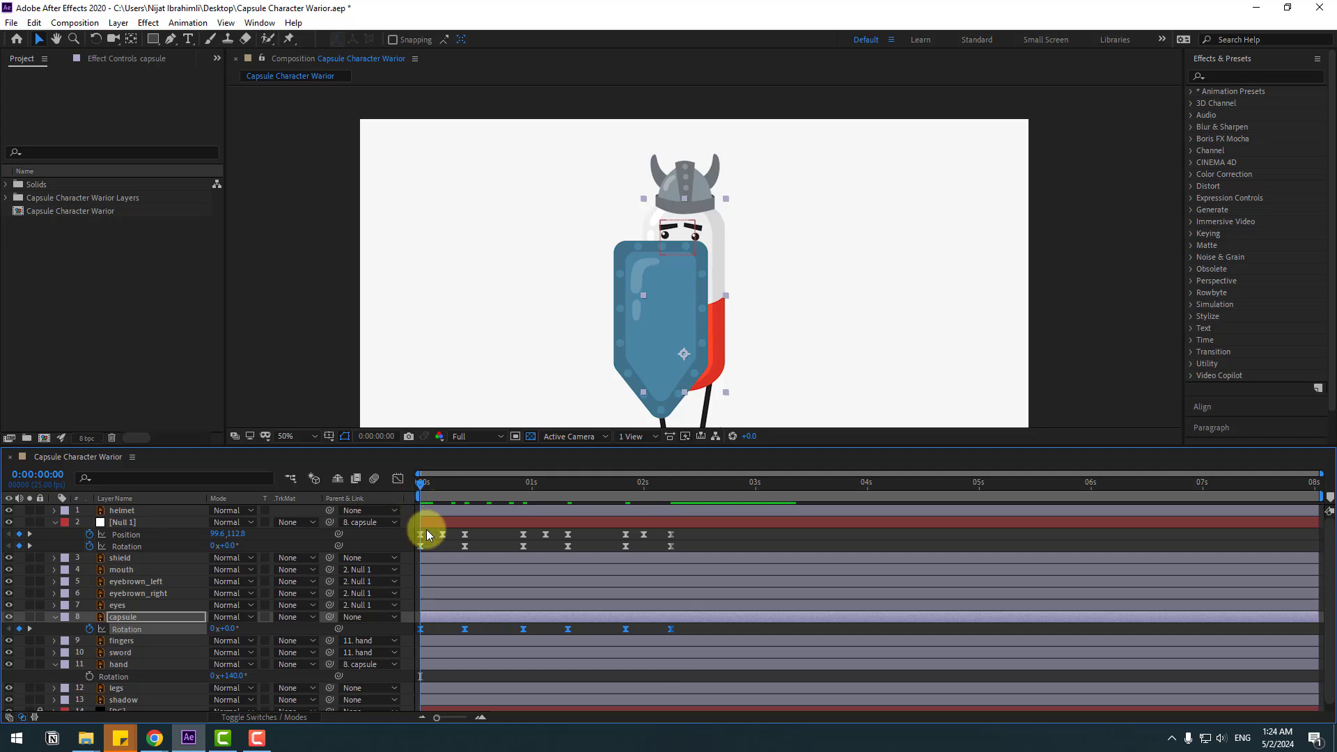
key(shift+p)
Step: Key the capsule's position lowered to Y 695.5 at frame 5, back at rest at frame 10
click(88, 629)
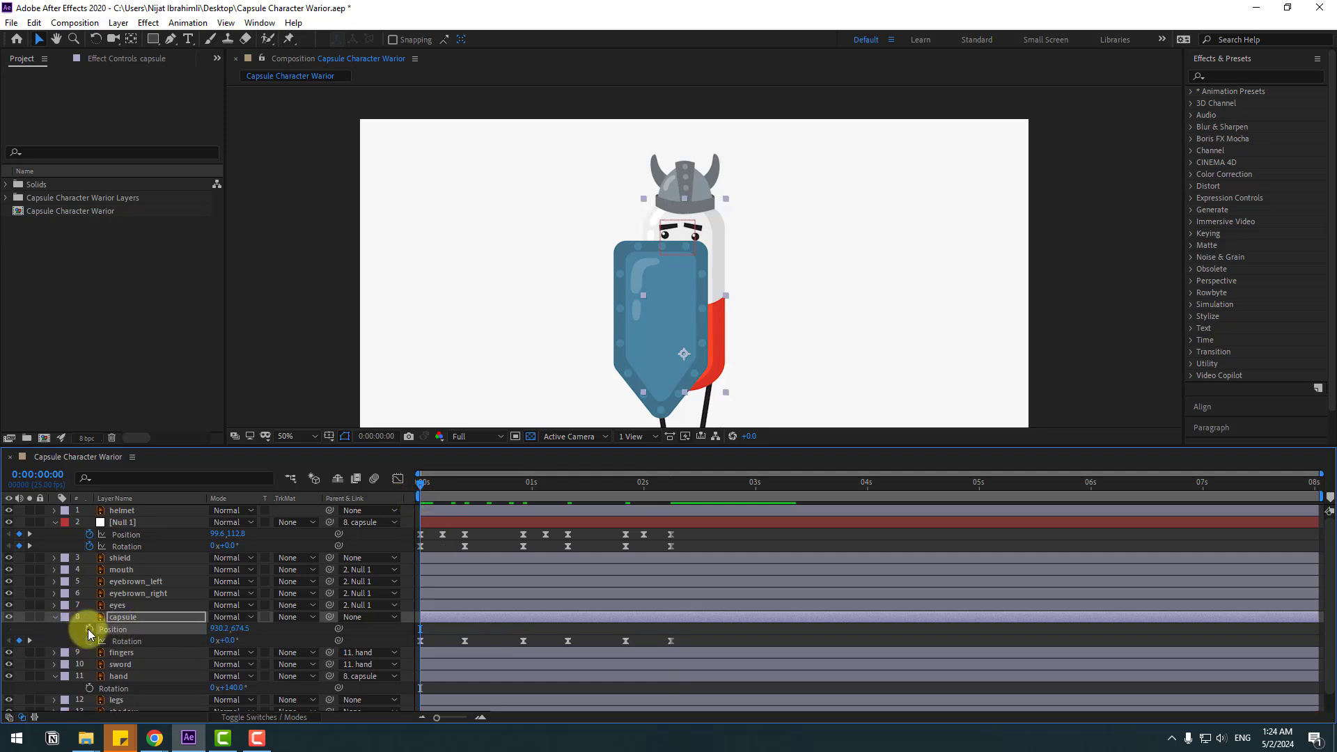
drag(432, 486, 441, 486)
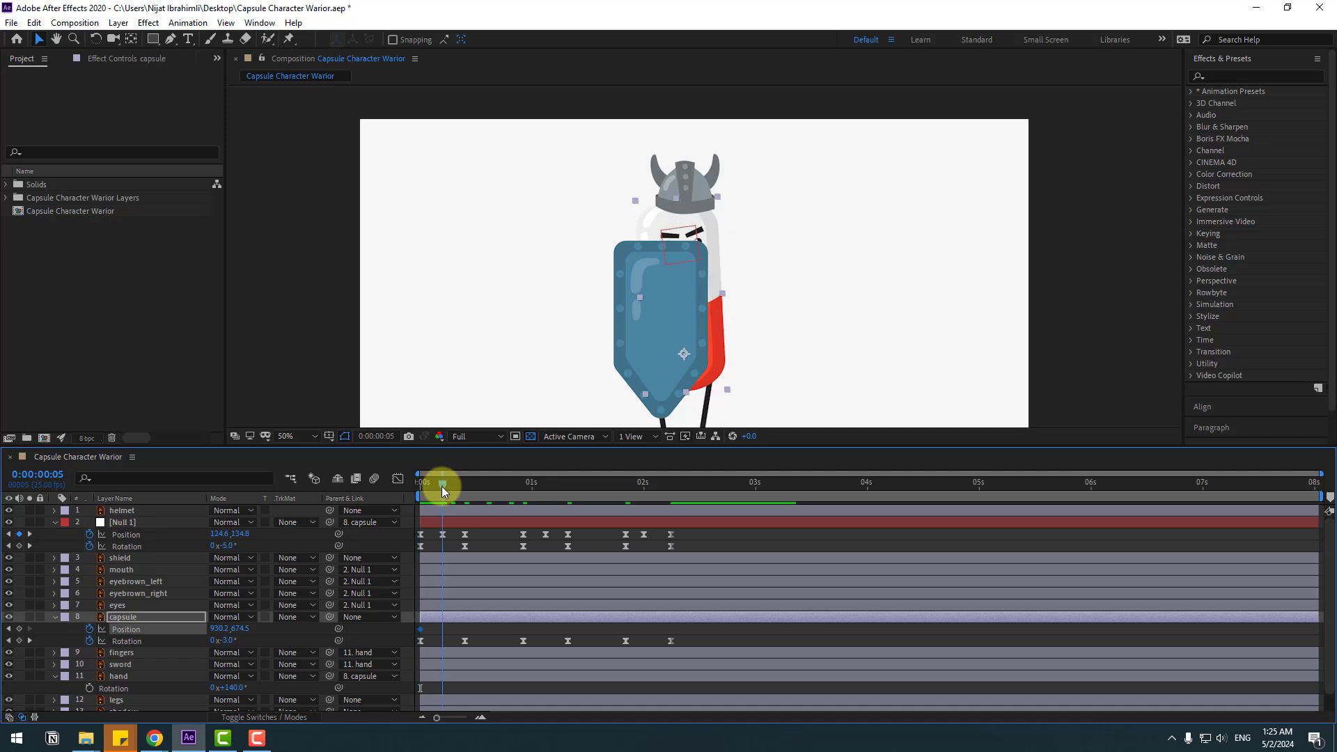
drag(239, 629, 253, 629)
drag(448, 490, 467, 484)
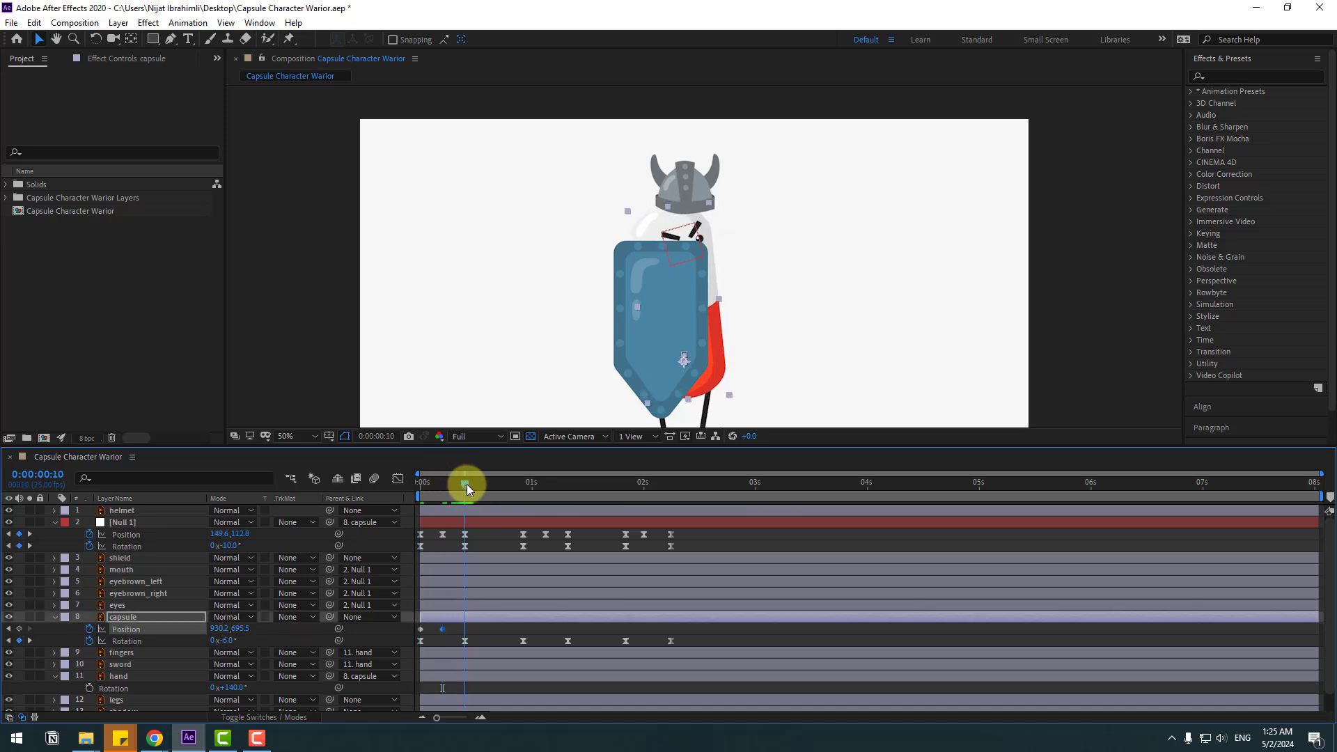
click(421, 629)
key(ctrl+c)
key(ctrl+v)
Step: Easy Ease the three capsule position keyframes and preview the bob
drag(473, 628, 419, 630)
right_click(461, 624)
mouse_move(462, 617)
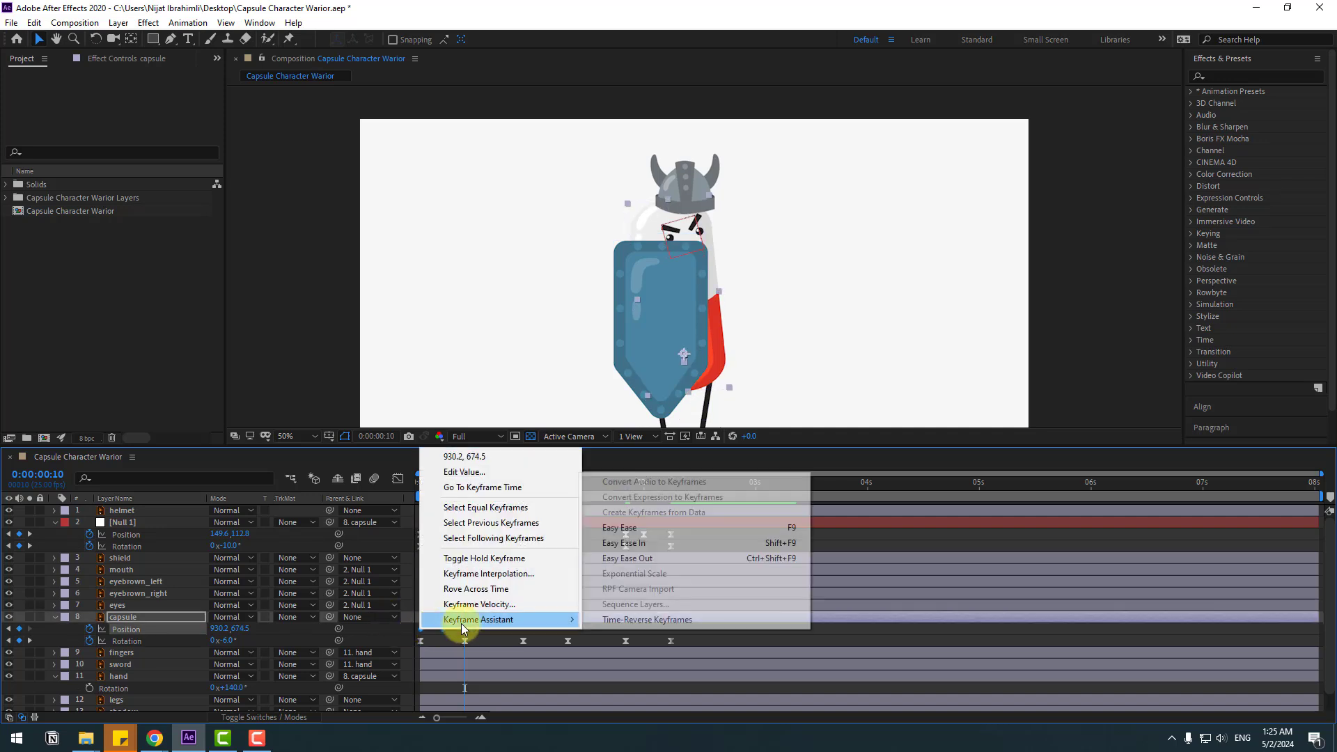
click(600, 530)
key(space)
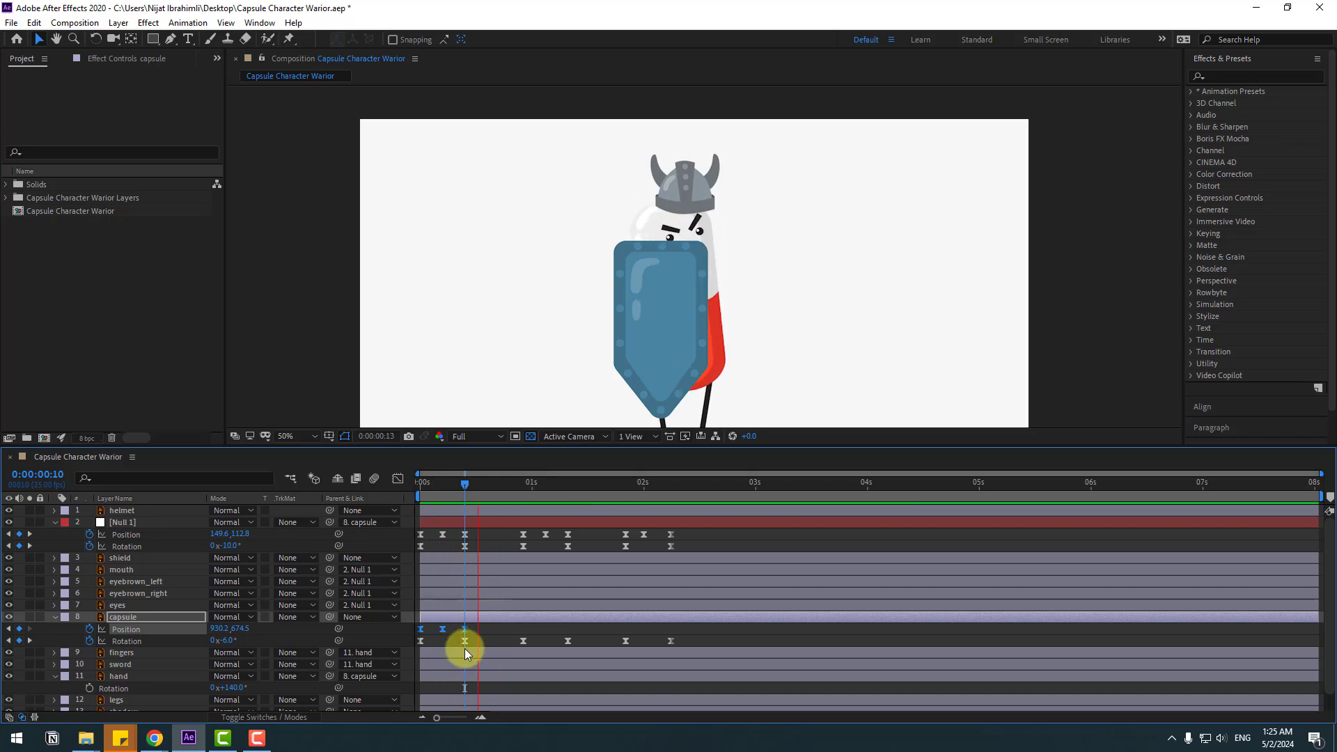
Step: Paste the three bob keyframes again at frame 23 and at 1:21, then preview
drag(477, 625, 433, 619)
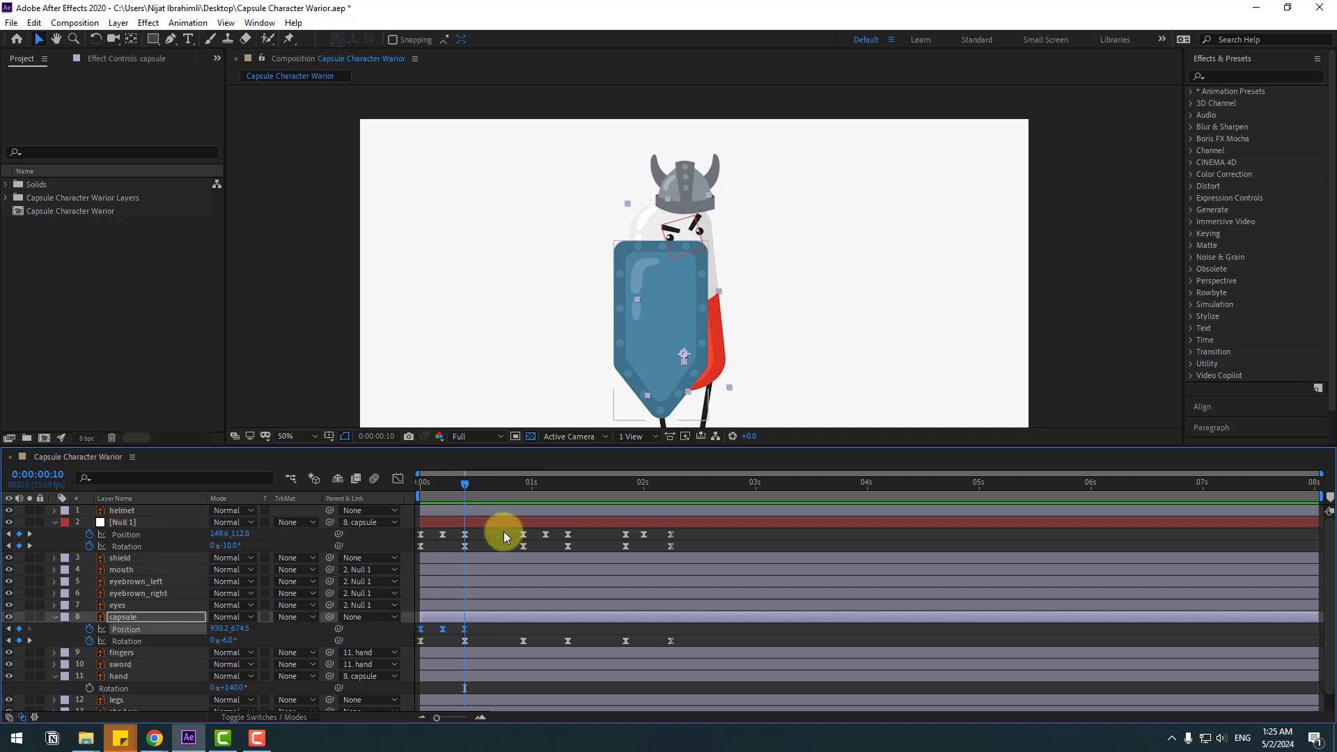
drag(504, 484, 529, 489)
key(ctrl+v)
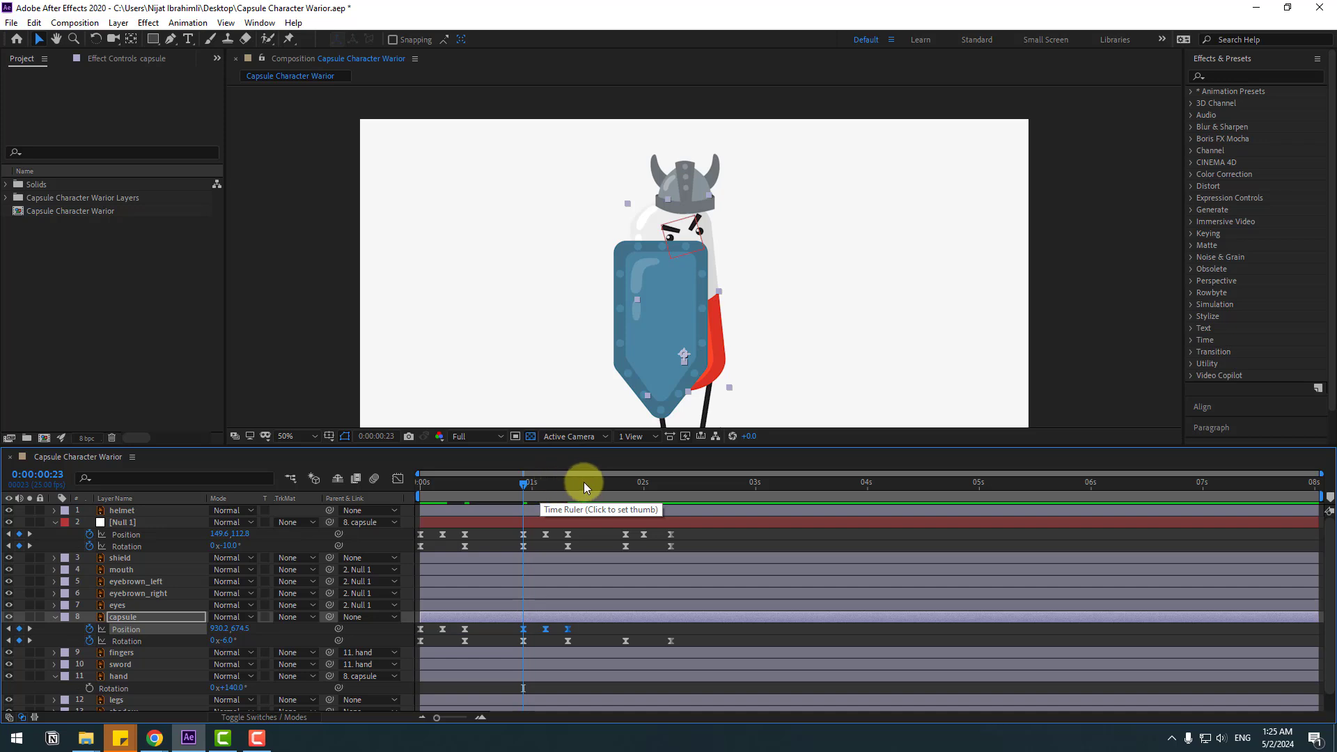
click(610, 481)
key(ctrl+v)
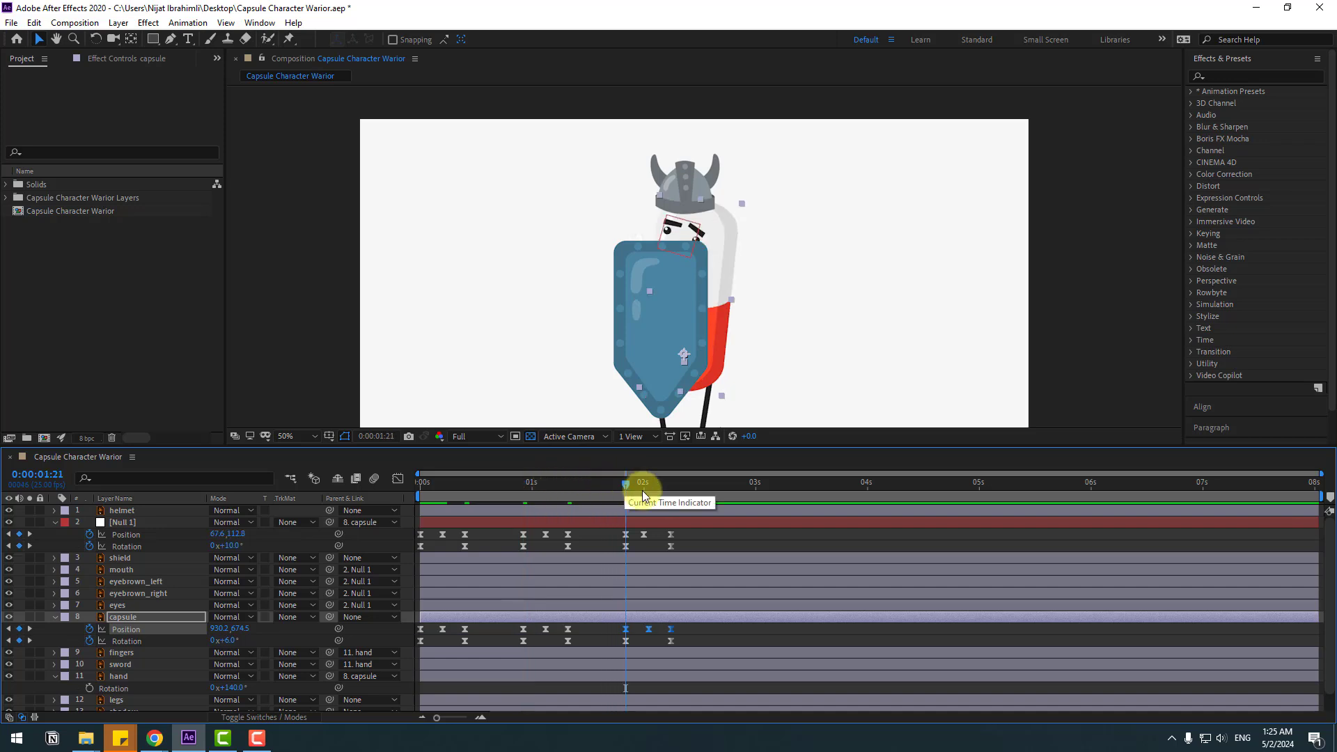
key(space)
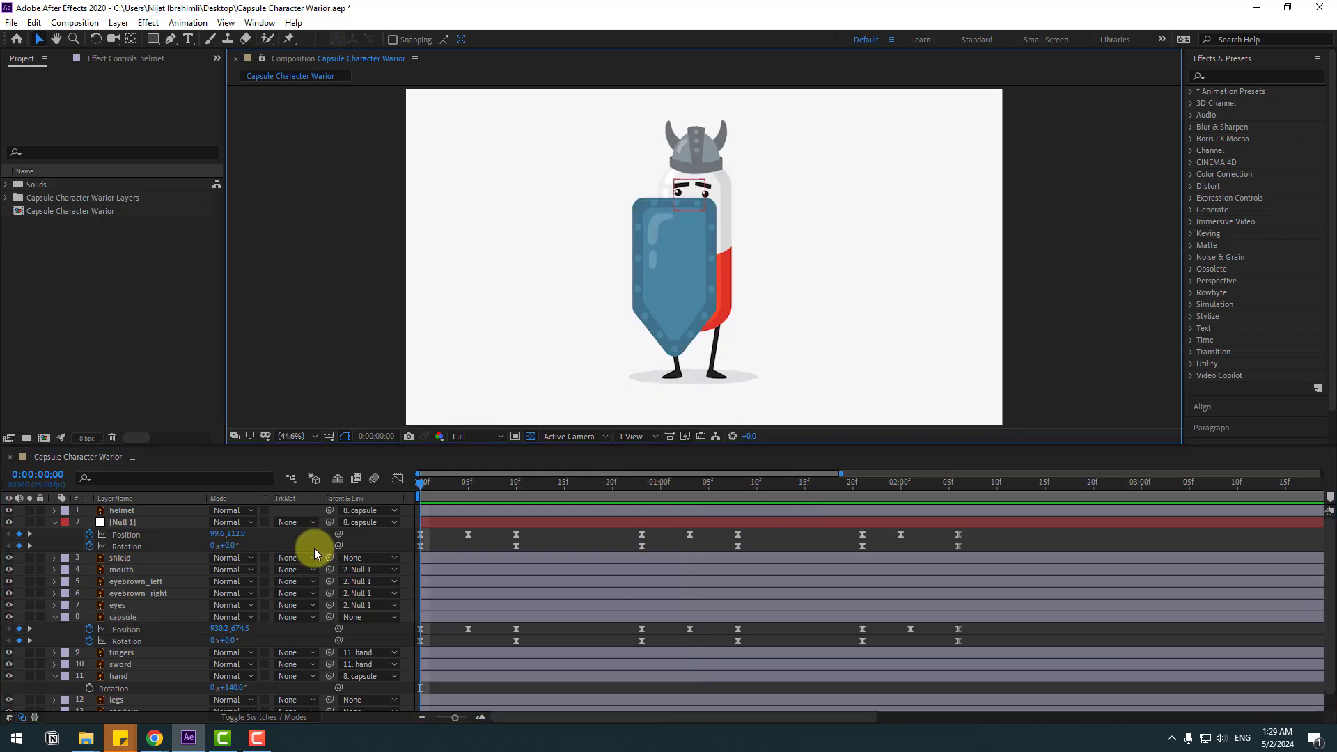
Step: Keyframe the helmet's position at frame 5 and raise it high at frame 10
click(125, 512)
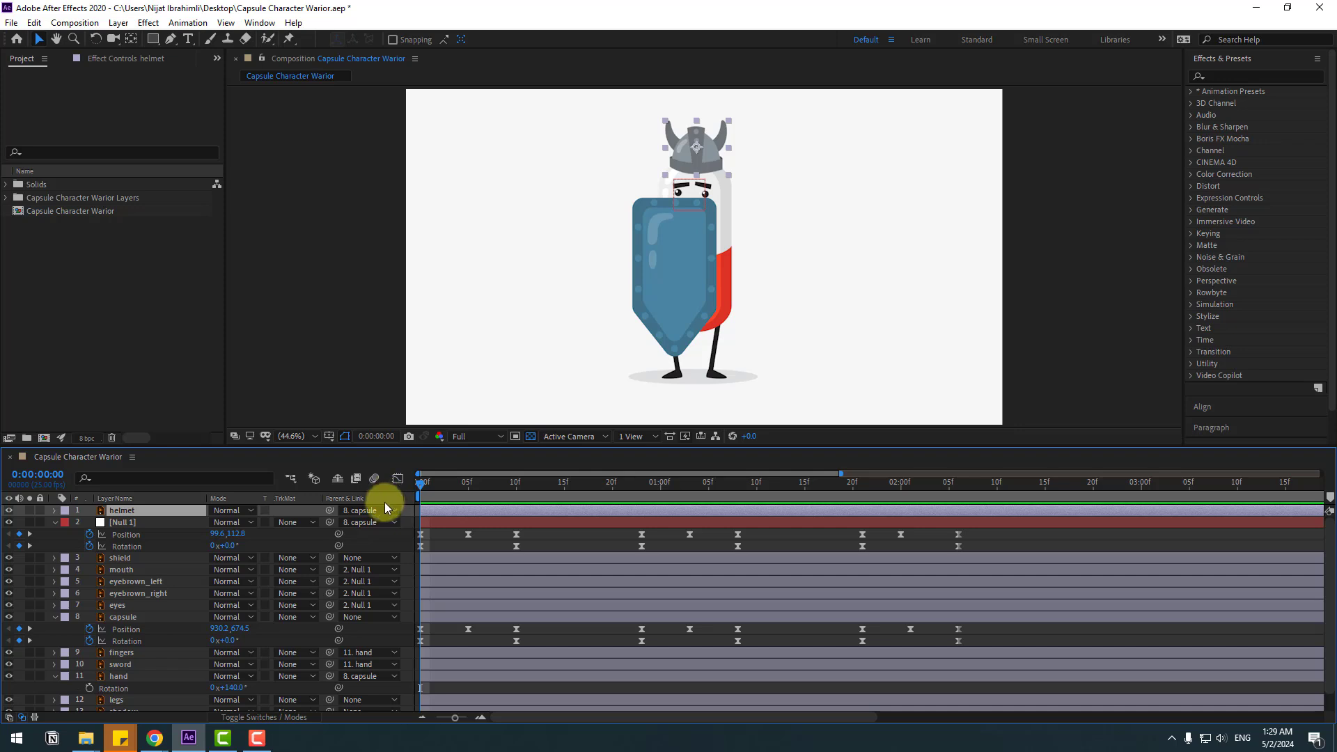
key(p)
click(476, 488)
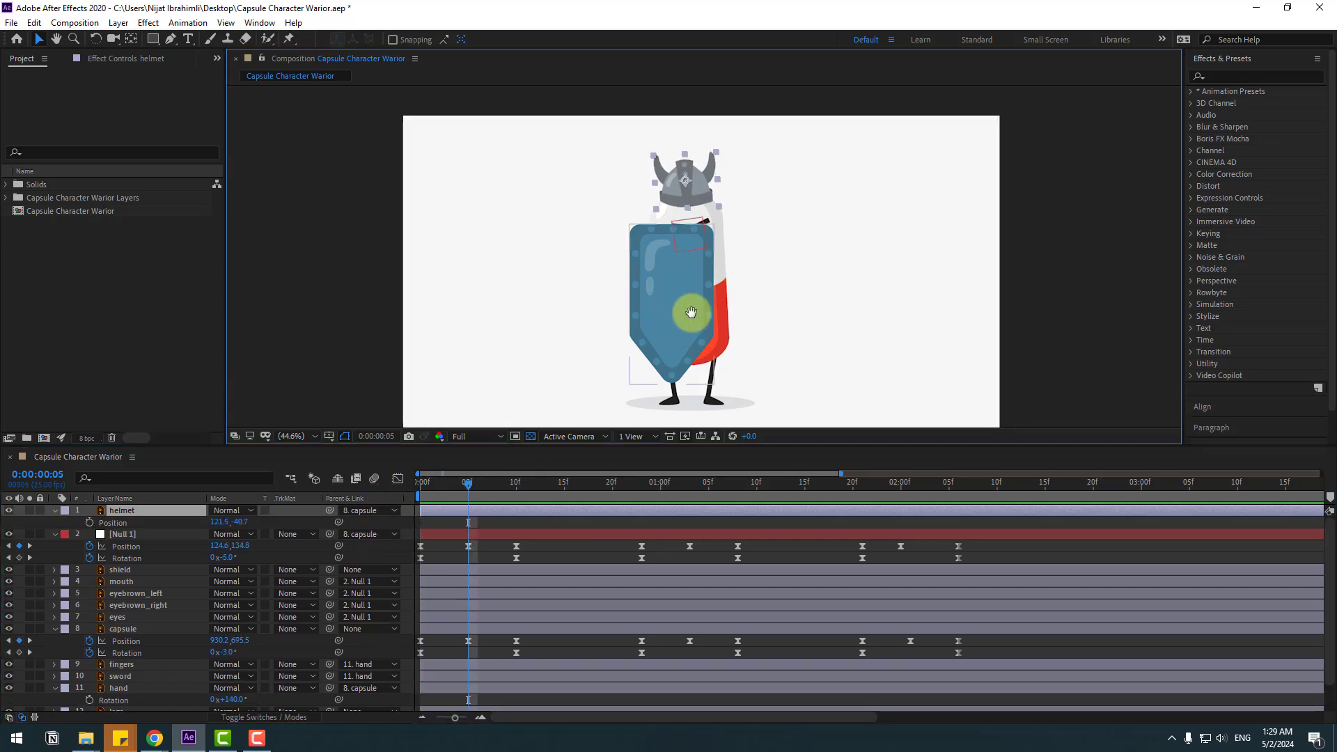
scroll(686, 307, up, 3)
key(Page_Up)
drag(424, 500, 515, 490)
click(89, 522)
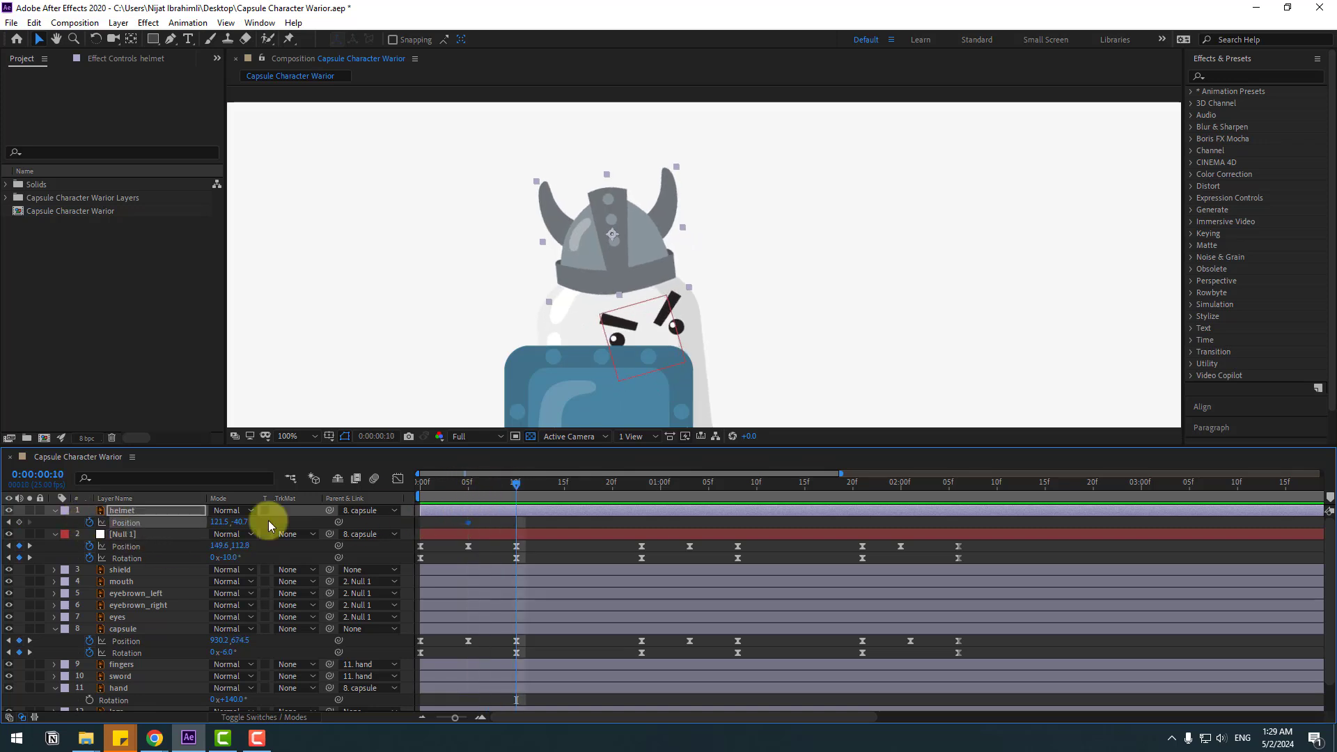
mouse_move(238, 522)
mouse_down()
mouse_move(174, 522)
mouse_move(248, 522)
mouse_up()
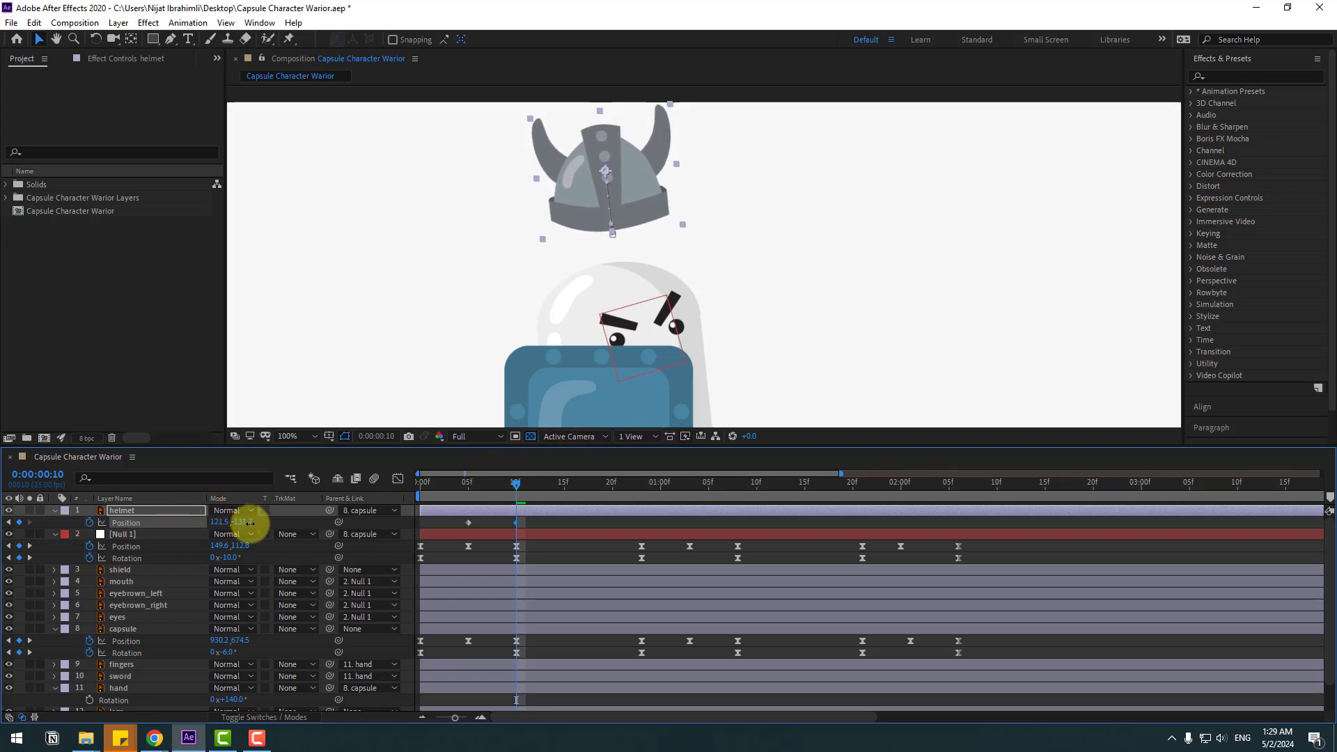
Step: Drop the helmet back onto the capsule at frame 16 and nudge it up at frame 19
drag(530, 490, 570, 488)
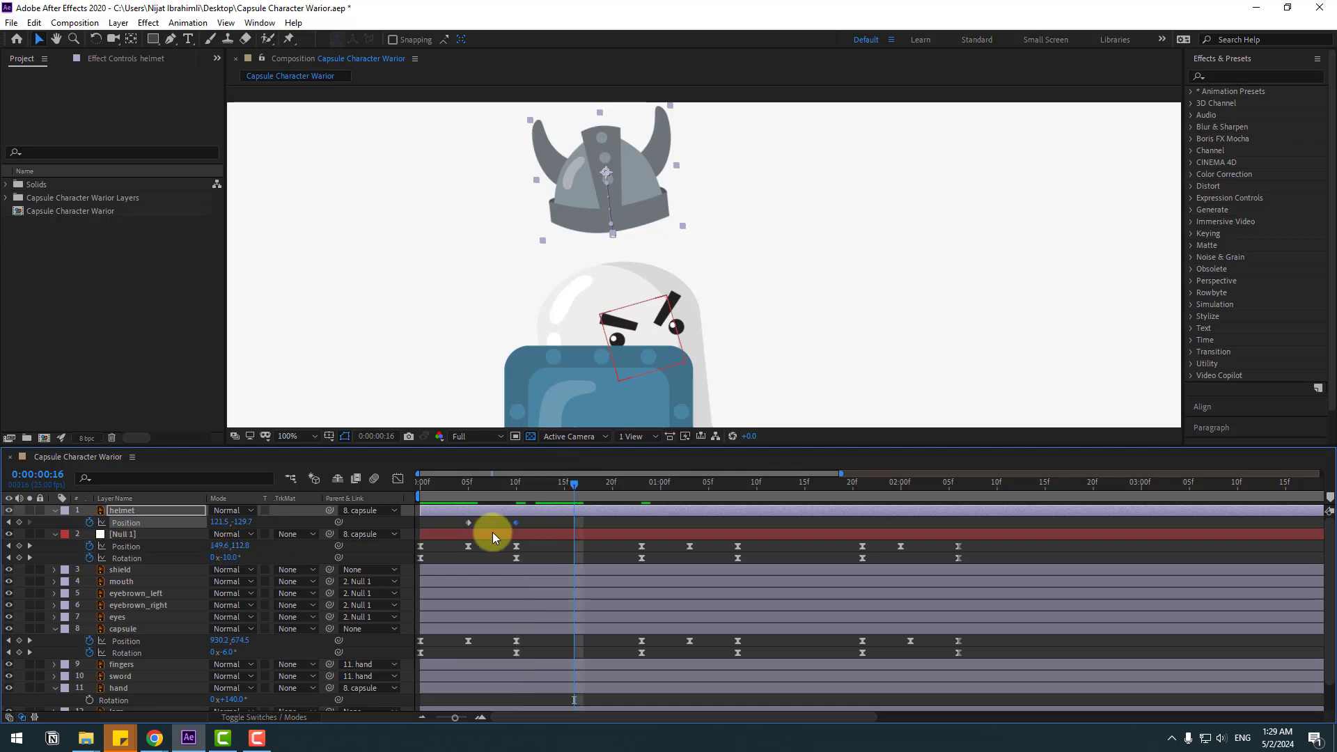
click(465, 526)
key(ctrl+v)
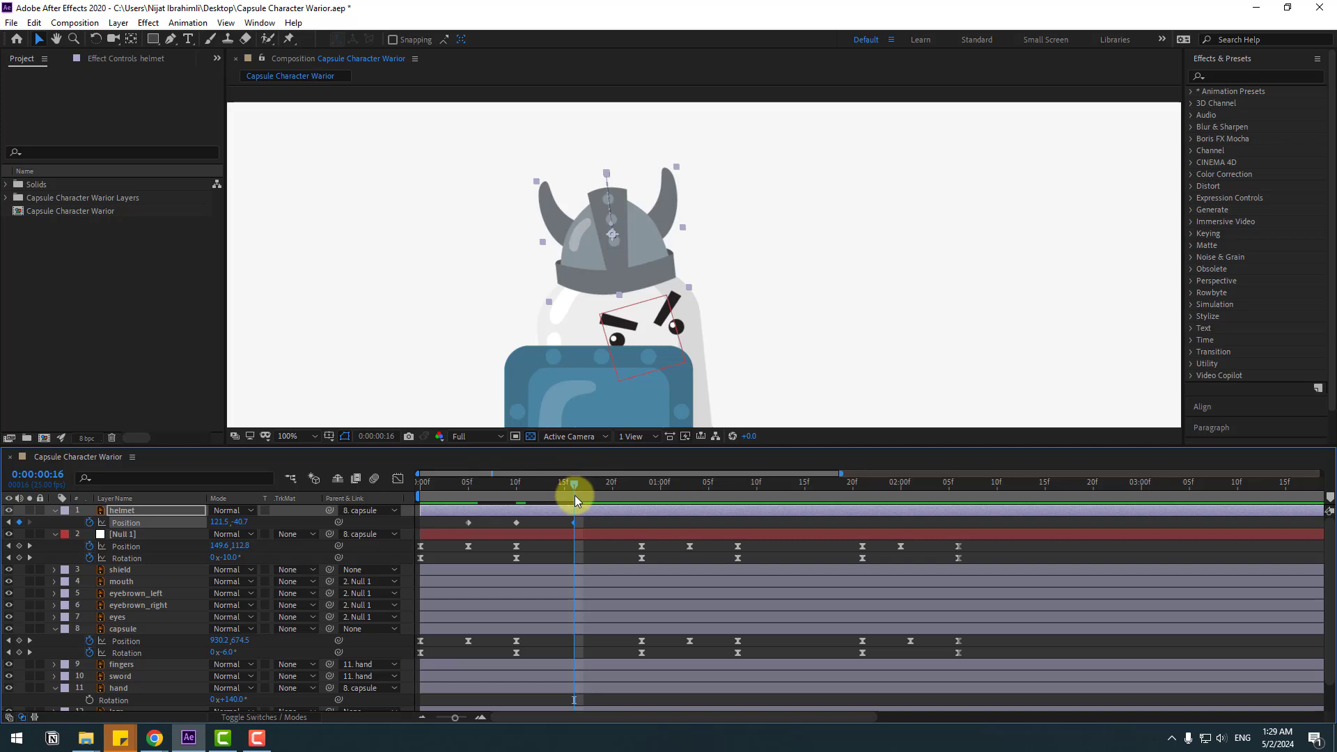
key(Page_Down)
key(Page_Down)
key(Page_Down)
key(shift+Up)
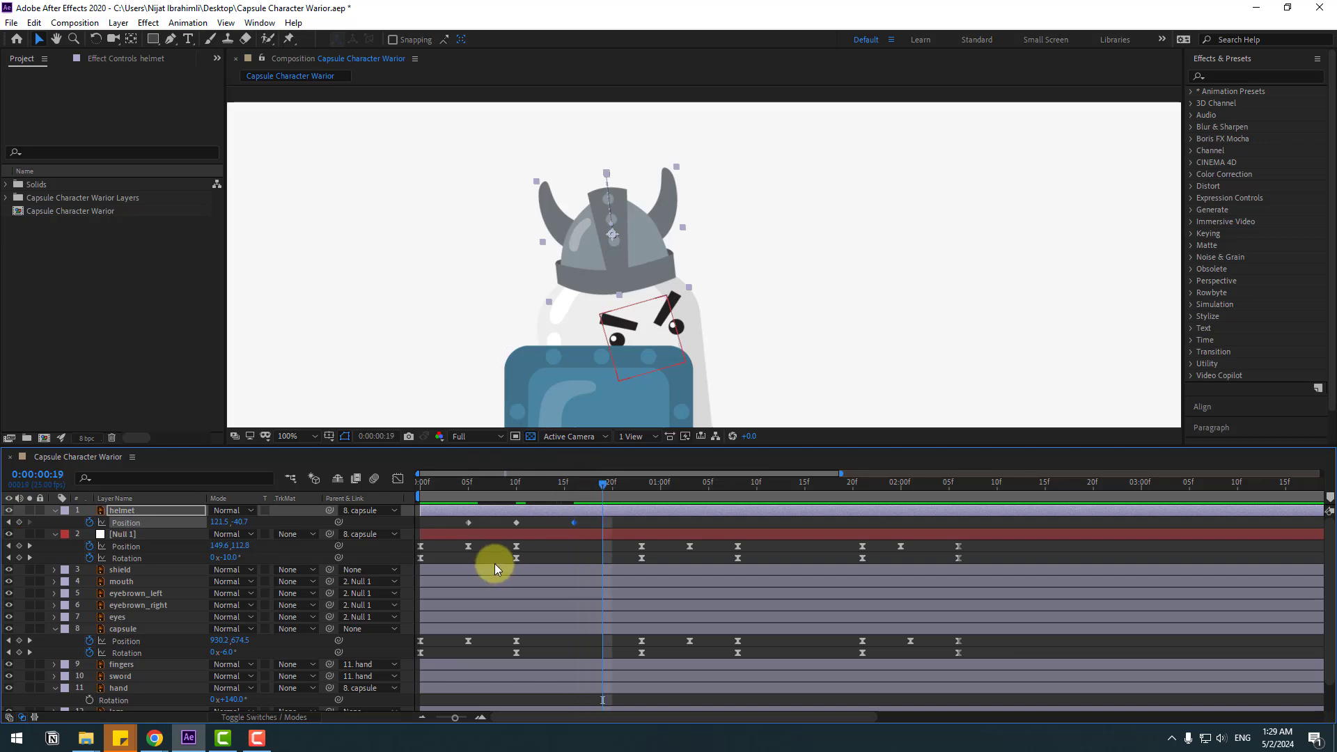
key(Up)
key(Up)
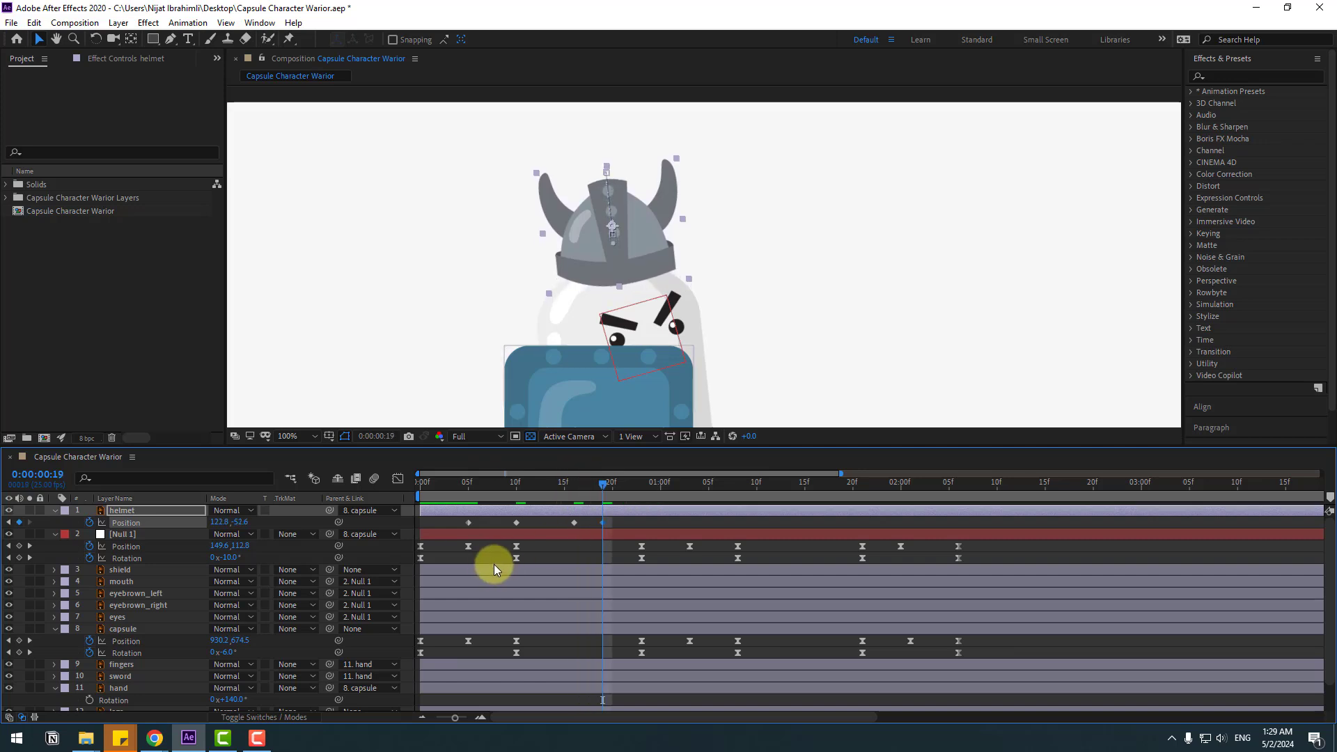
Step: Set the helmet back at rest at frame 22 and Easy Ease its position keyframes
key(Page_Down)
key(Page_Down)
key(Page_Down)
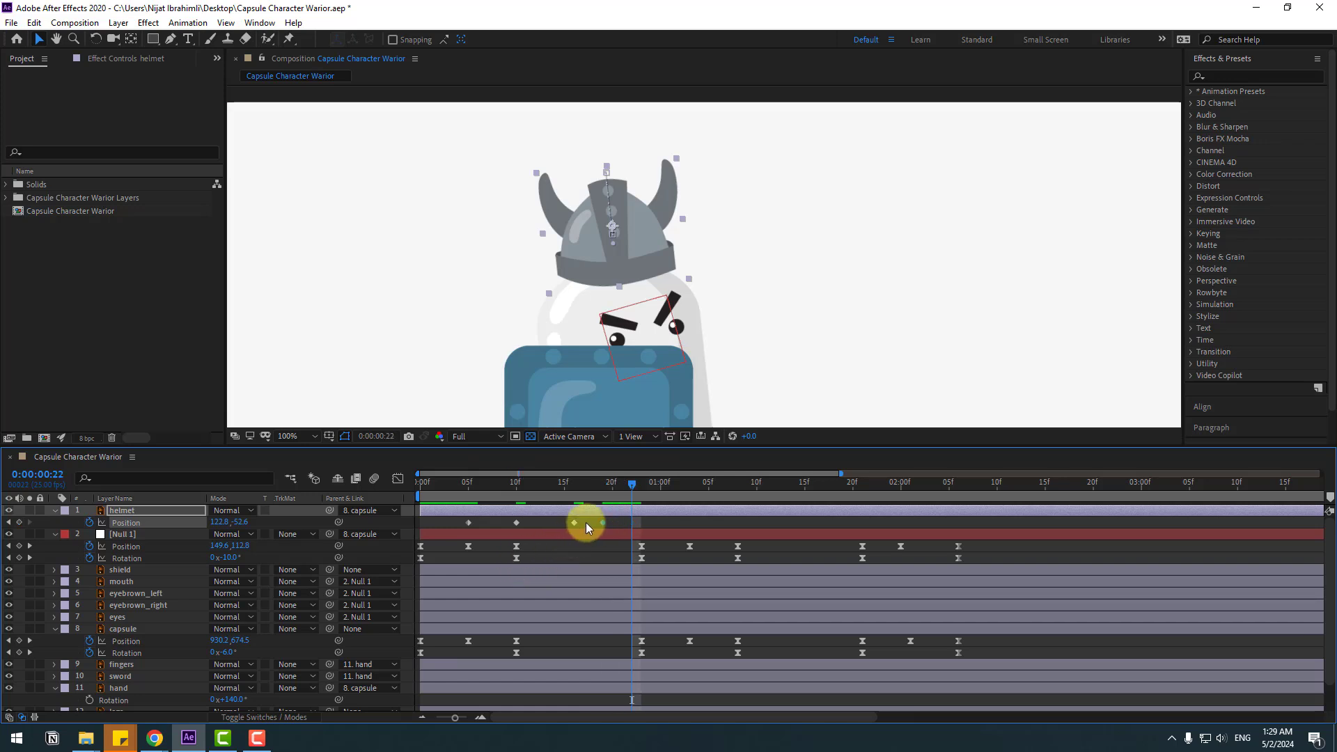
click(573, 522)
key(ctrl+v)
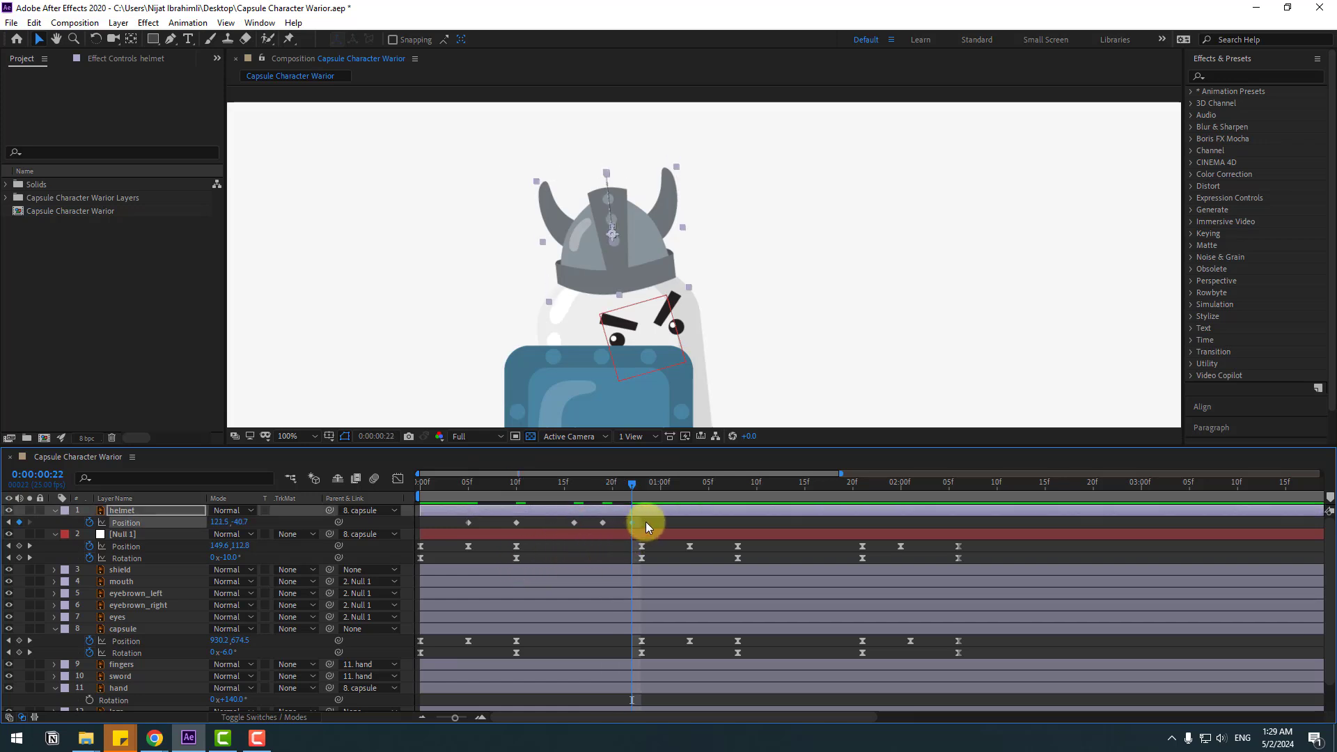
right_click(469, 522)
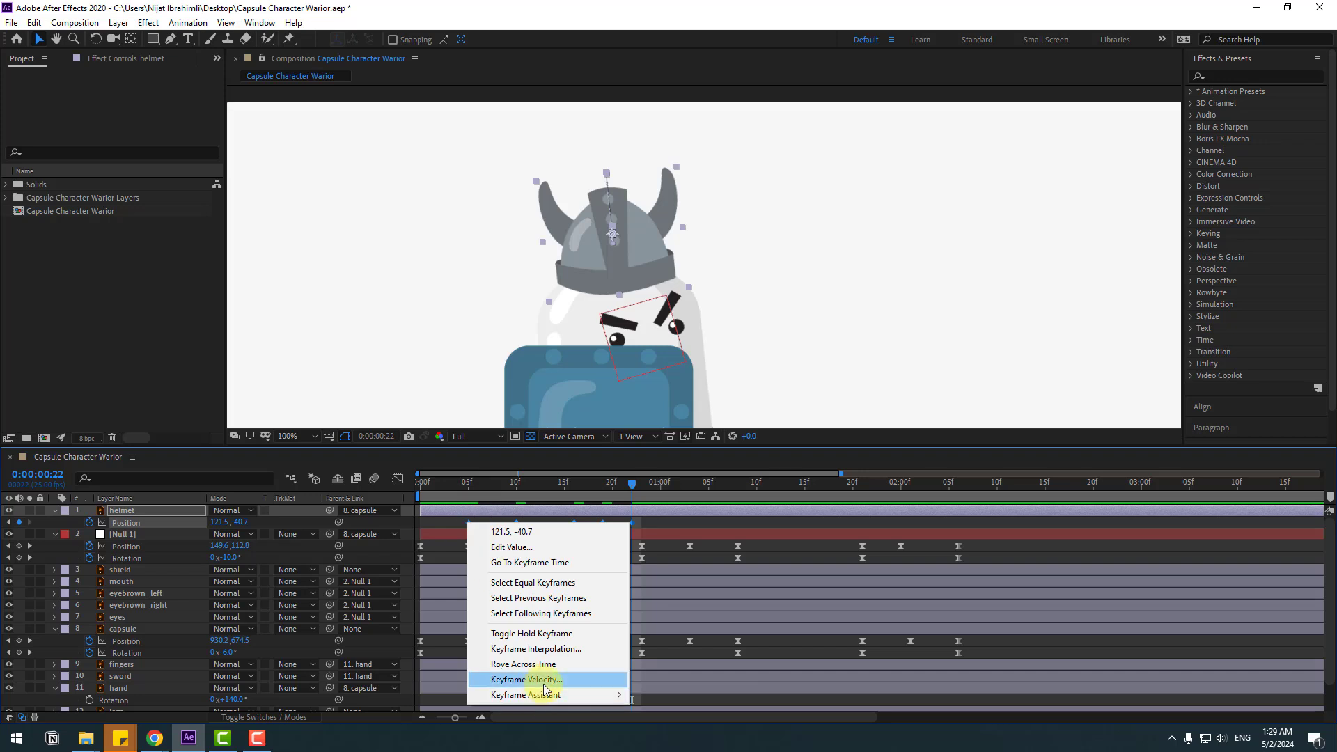
mouse_move(550, 694)
click(697, 603)
Step: In the helmet's speed graph, sharpen the first jump's curve and raise the second speed peak
key(space)
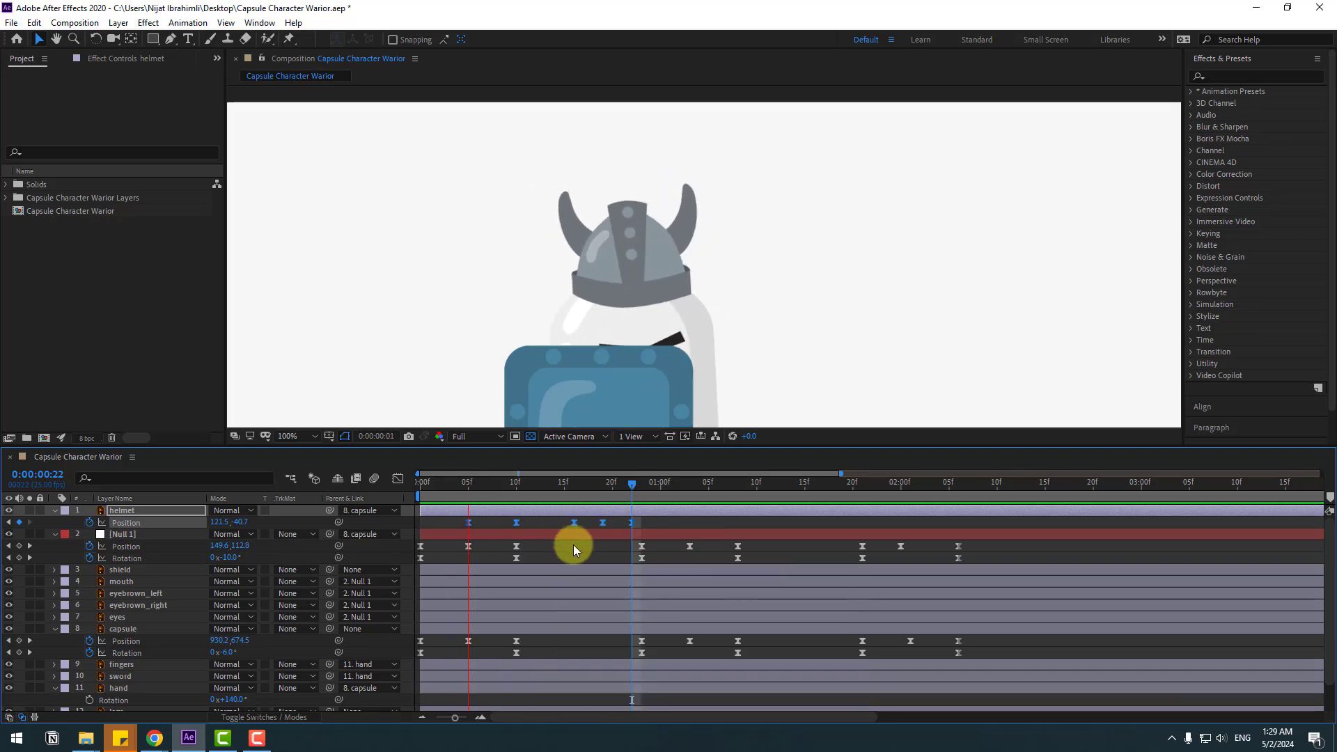
key(space)
mouse_move(463, 493)
mouse_down()
mouse_move(499, 486)
mouse_move(468, 487)
mouse_up()
click(399, 479)
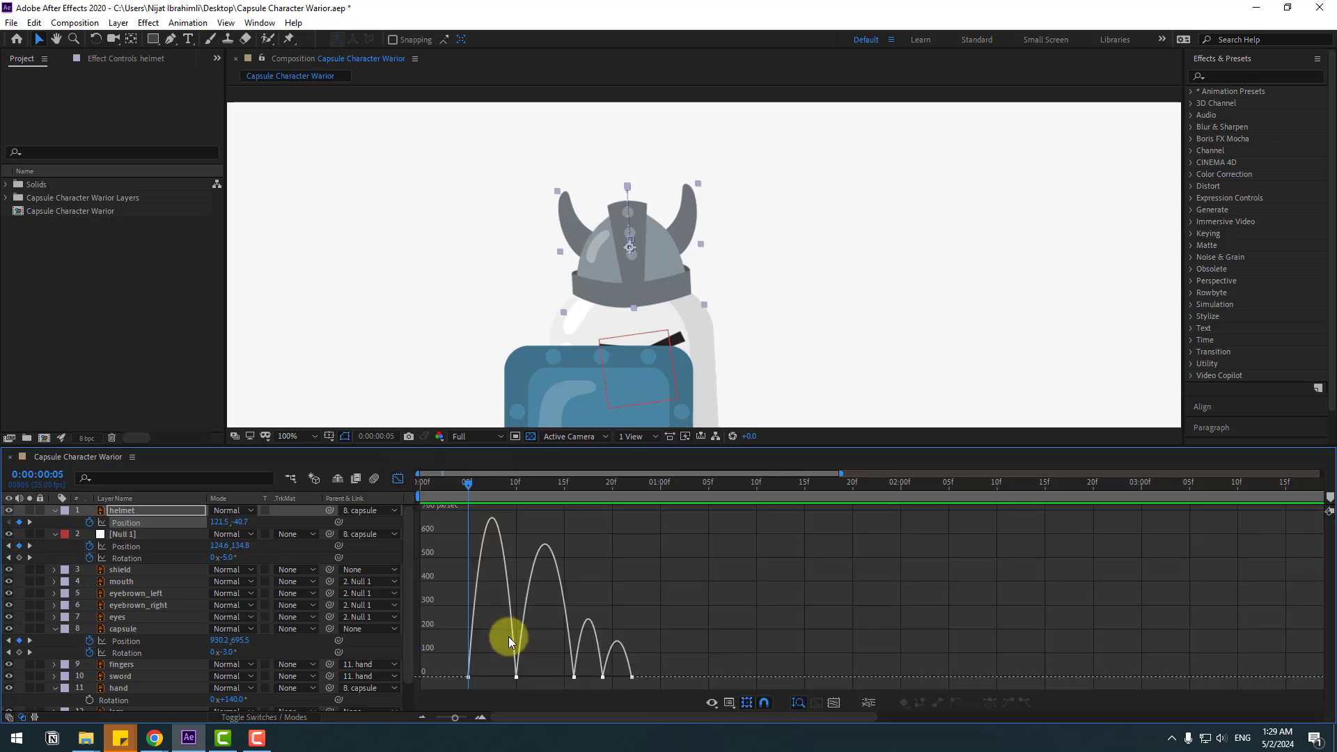
drag(508, 677, 492, 677)
drag(541, 682, 552, 675)
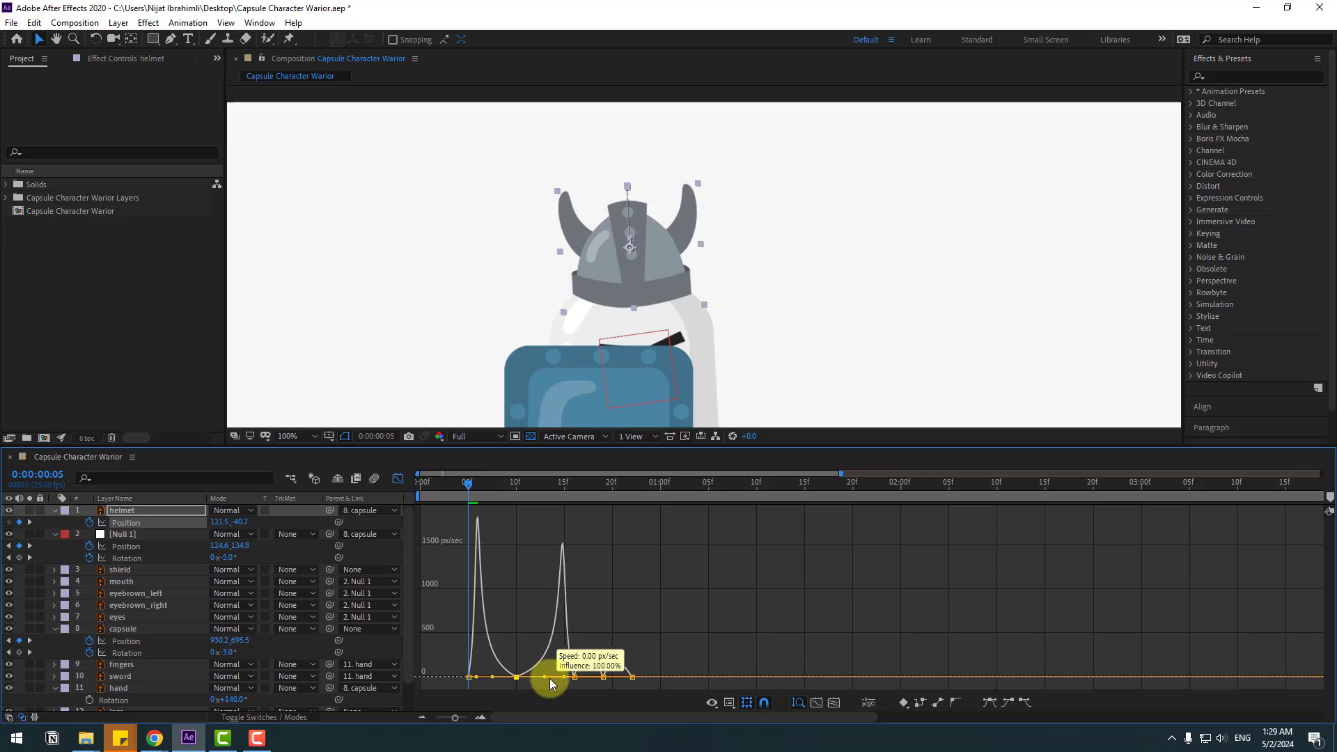
key(space)
key(space)
scroll(764, 314, down, 2)
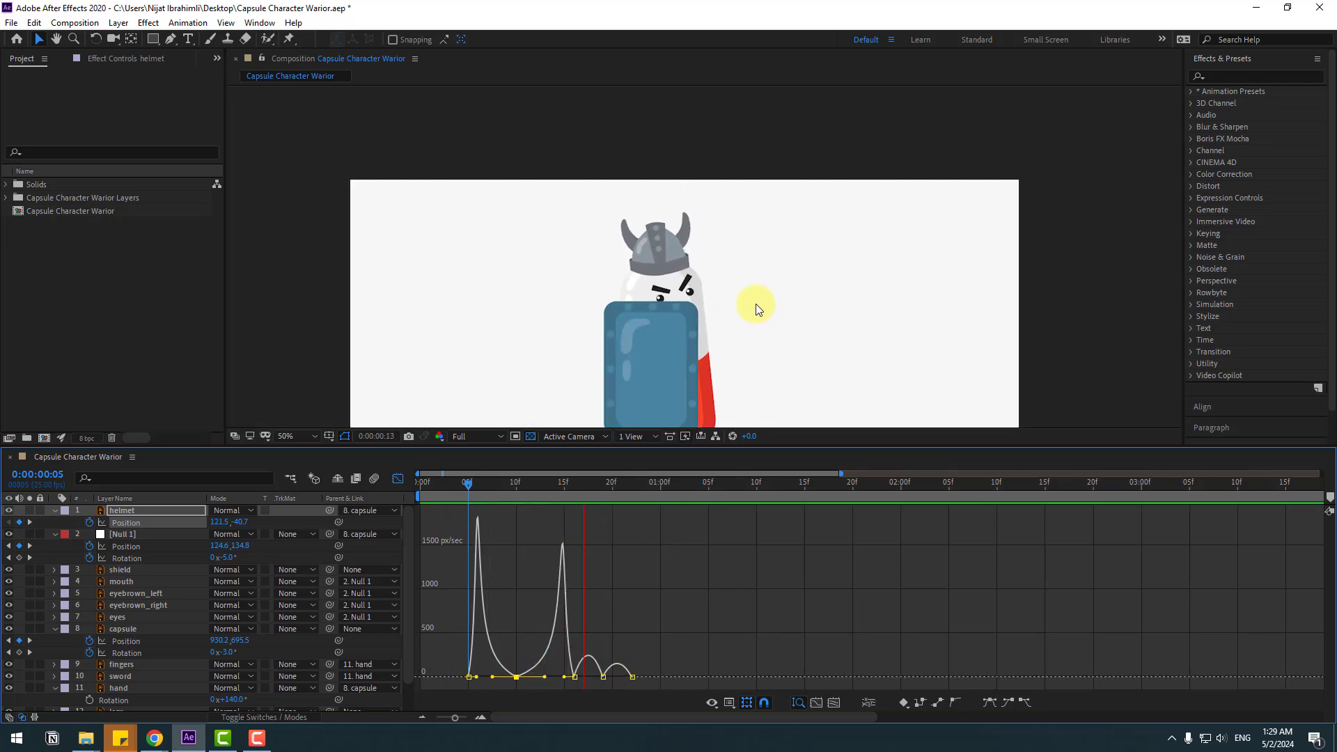
Step: Paste the helmet's hop keyframes at 1:21, shift them one frame later, and preview
key(shift+F3)
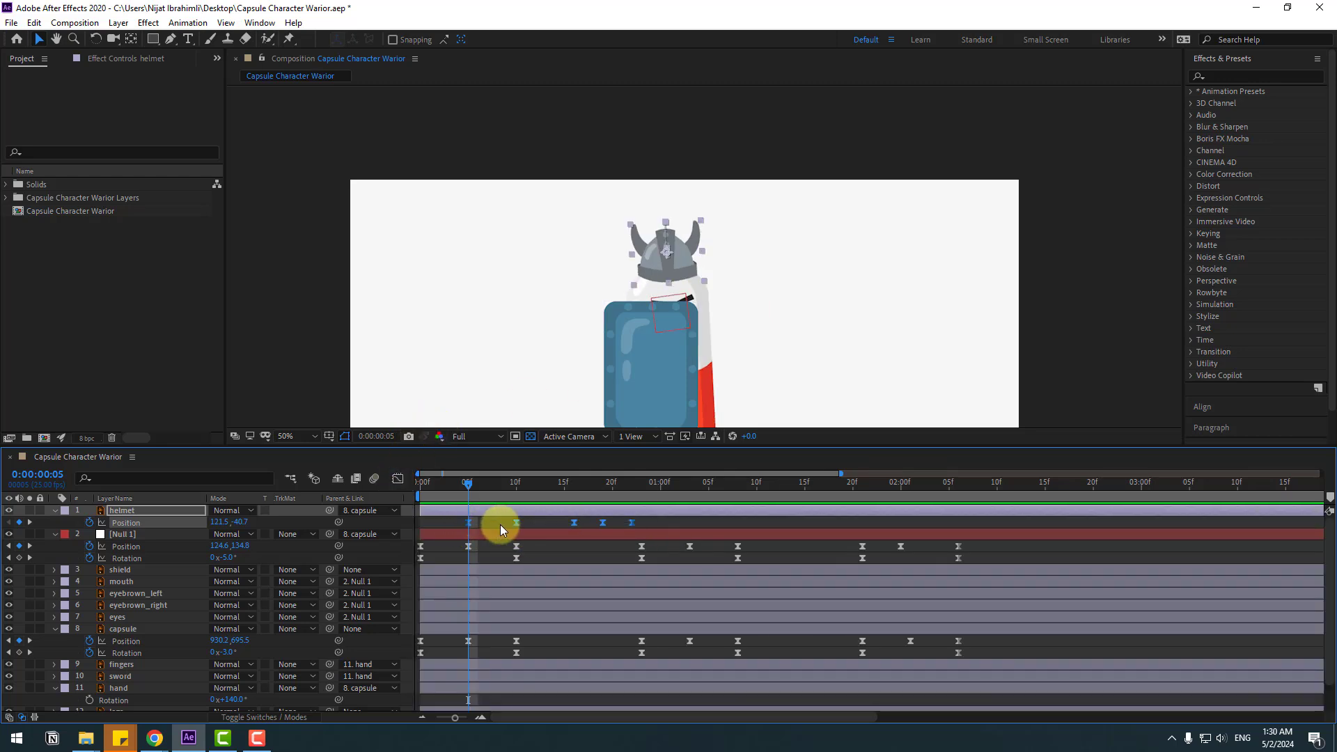
mouse_move(752, 485)
mouse_down()
mouse_move(668, 487)
mouse_move(733, 488)
mouse_up()
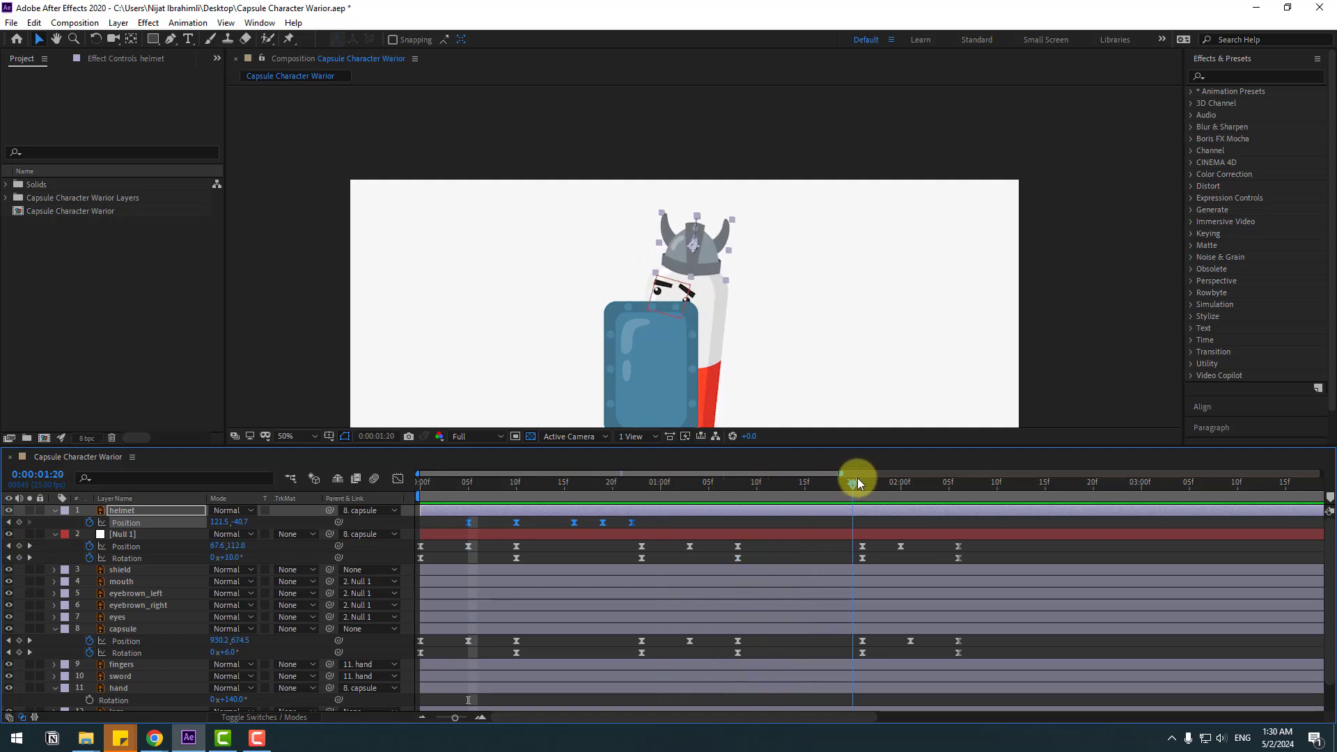
click(858, 481)
key(ctrl+v)
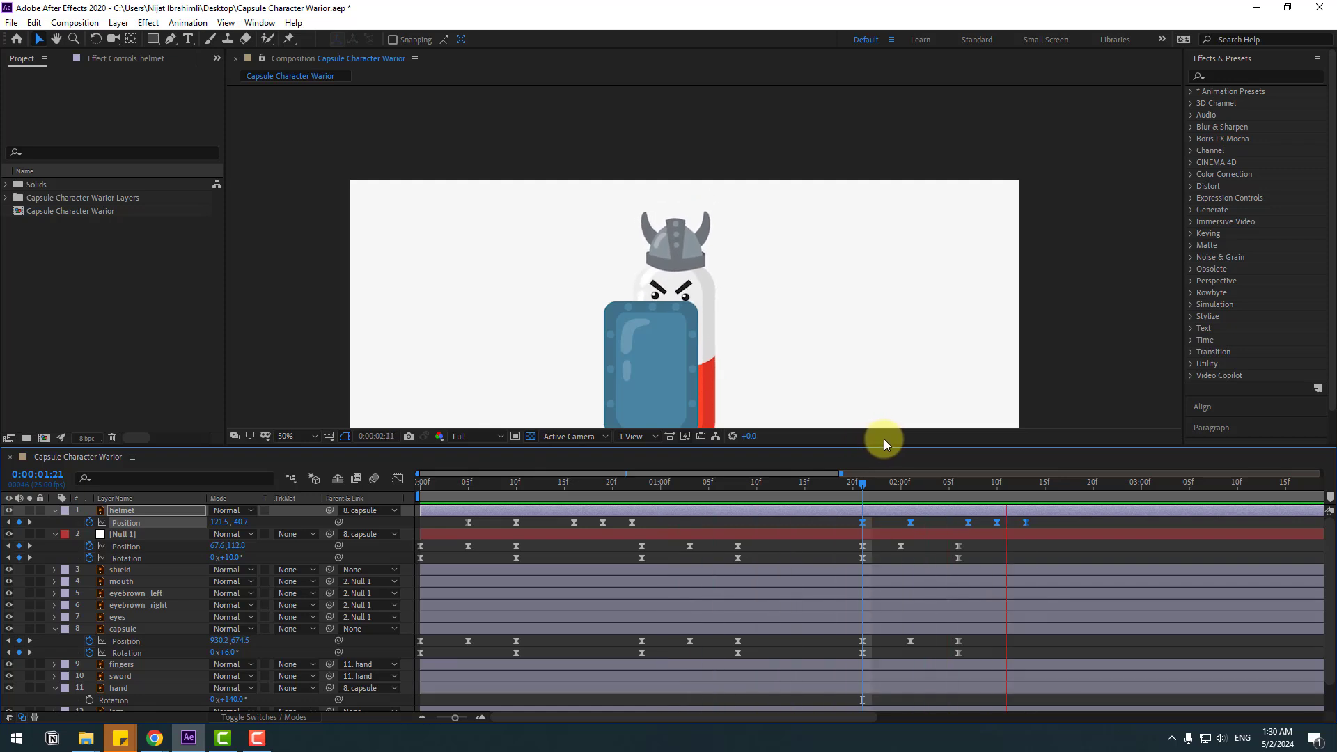
drag(861, 480, 934, 524)
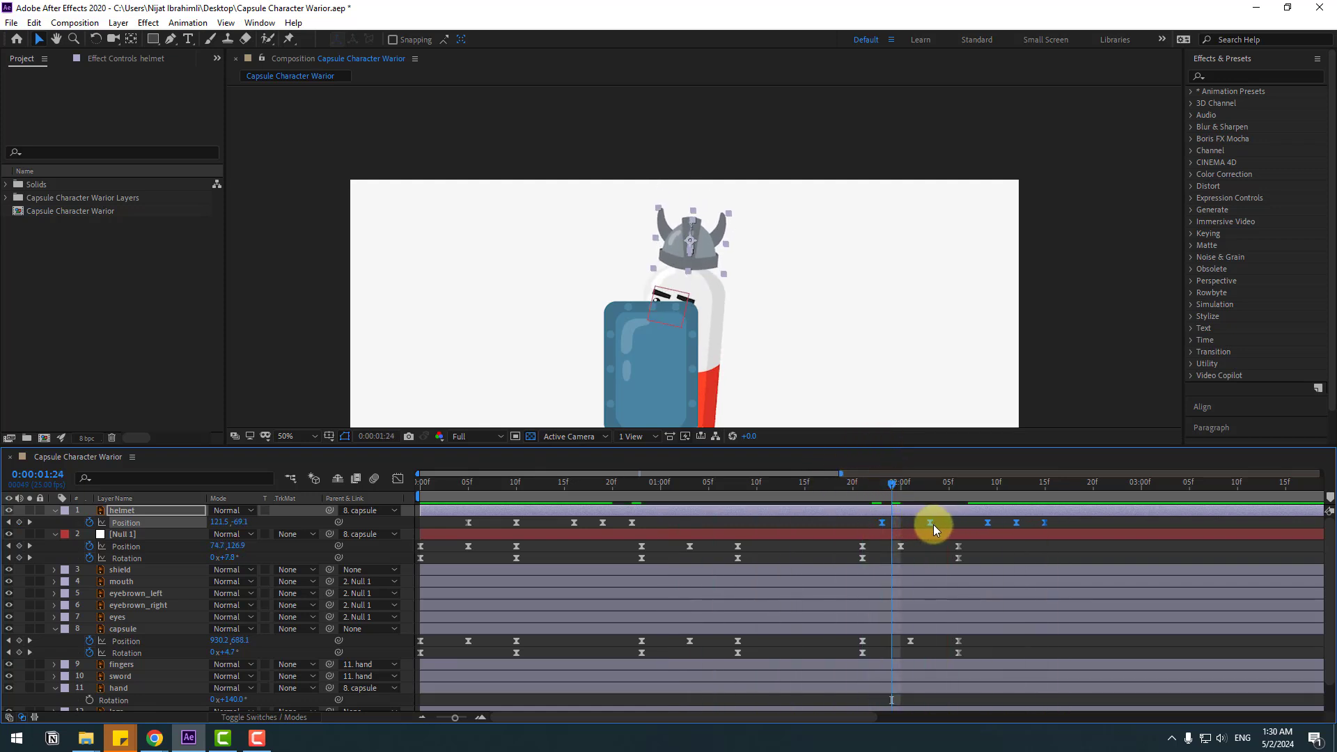
drag(850, 486, 949, 508)
key(space)
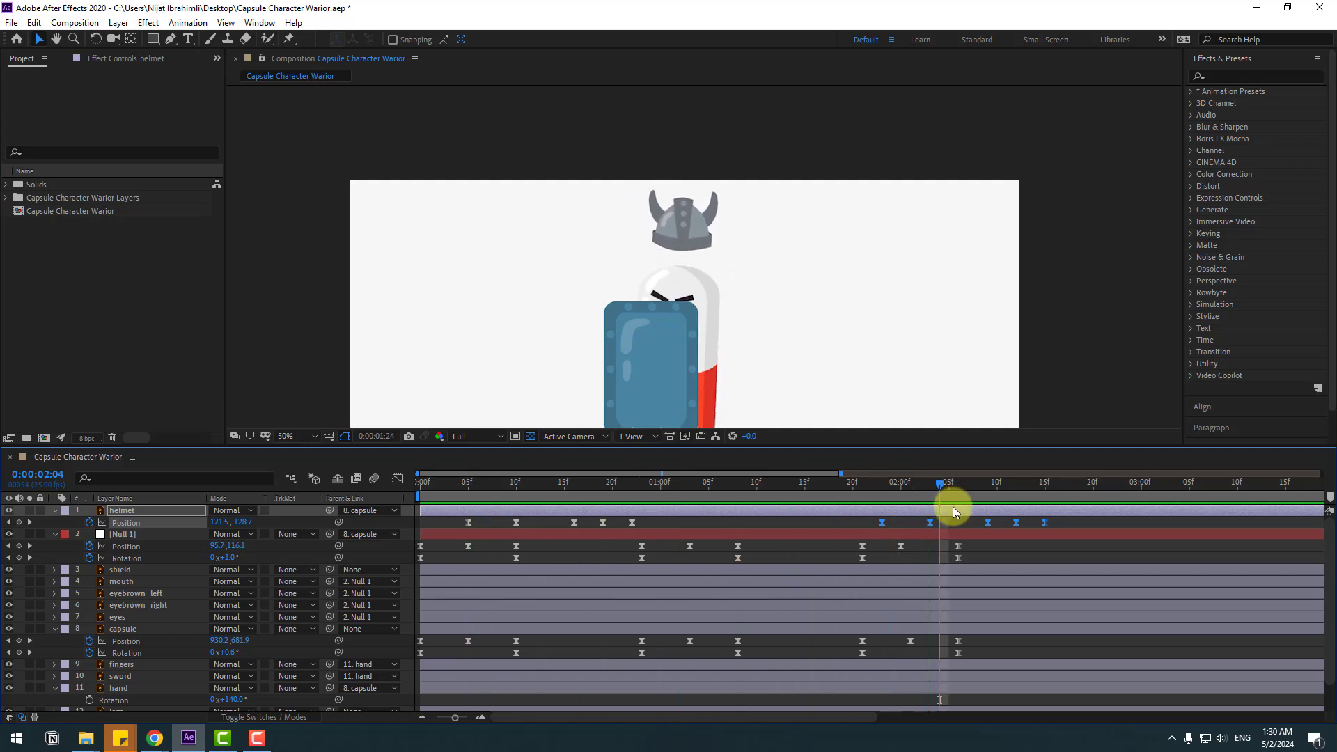
key(space)
click(429, 533)
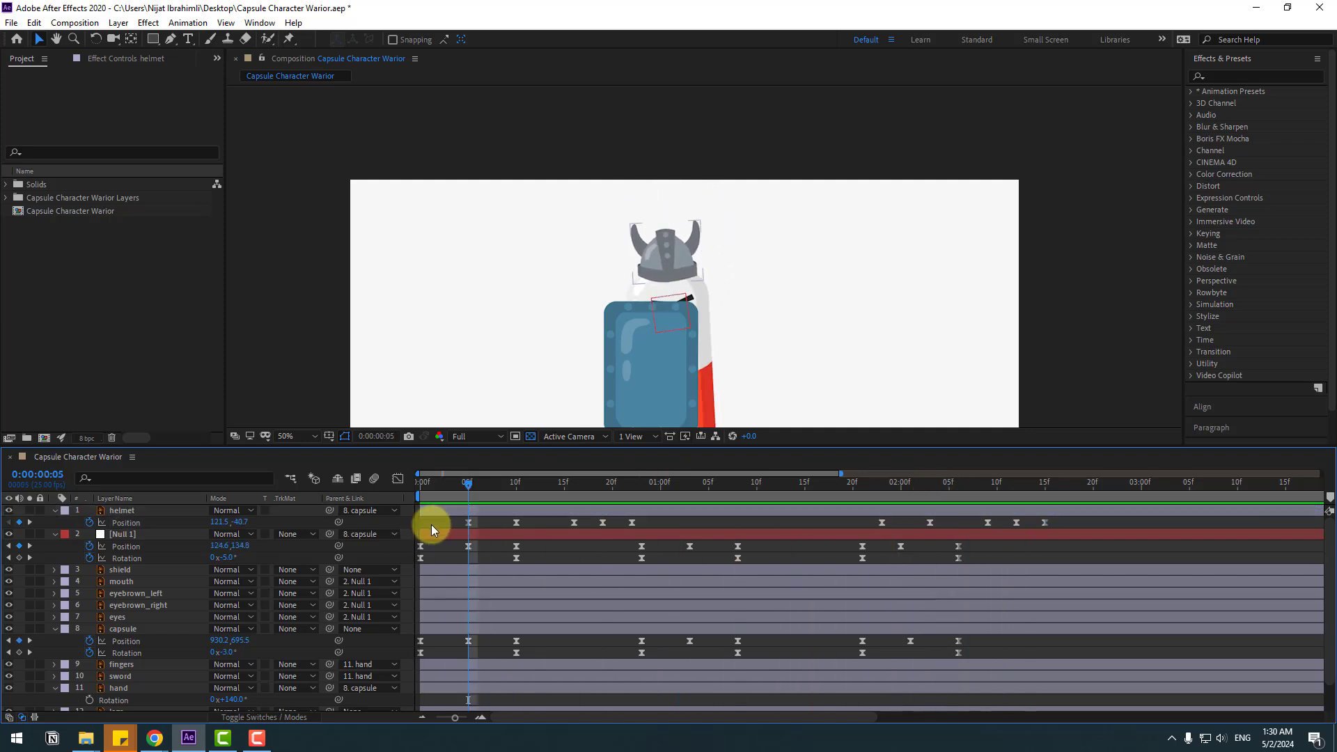
Step: Keyframe the helmet's rotation at frame 5, tilt it at frame 10, and set 2° at frame 16
click(122, 512)
key(shift+r)
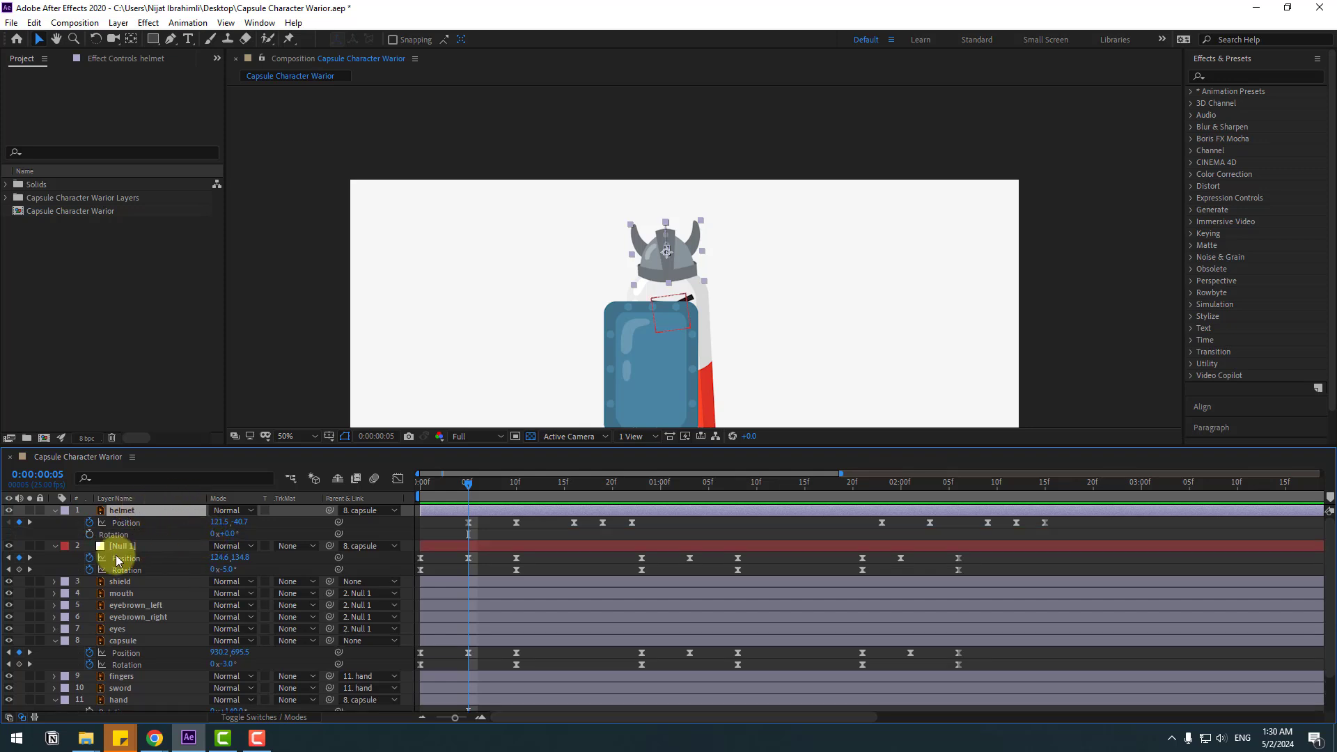
click(89, 534)
drag(490, 491, 516, 487)
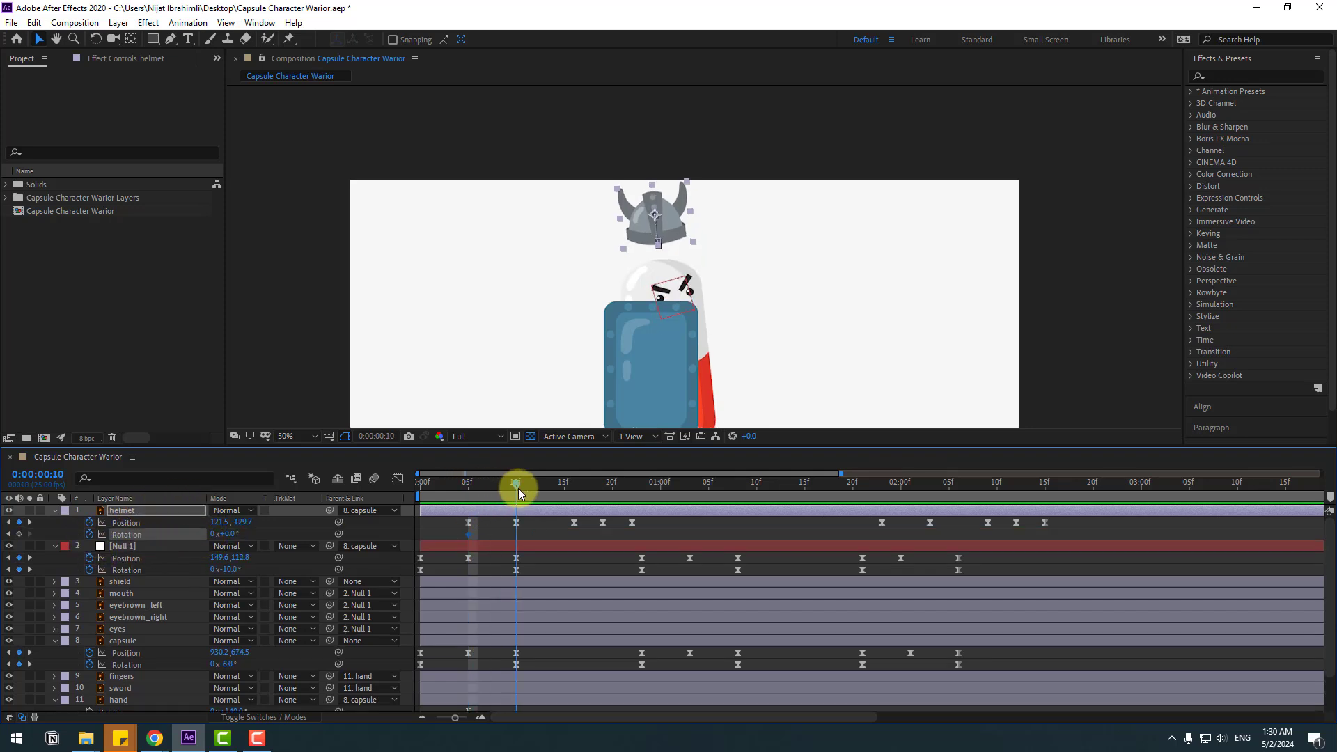
drag(230, 534, 223, 533)
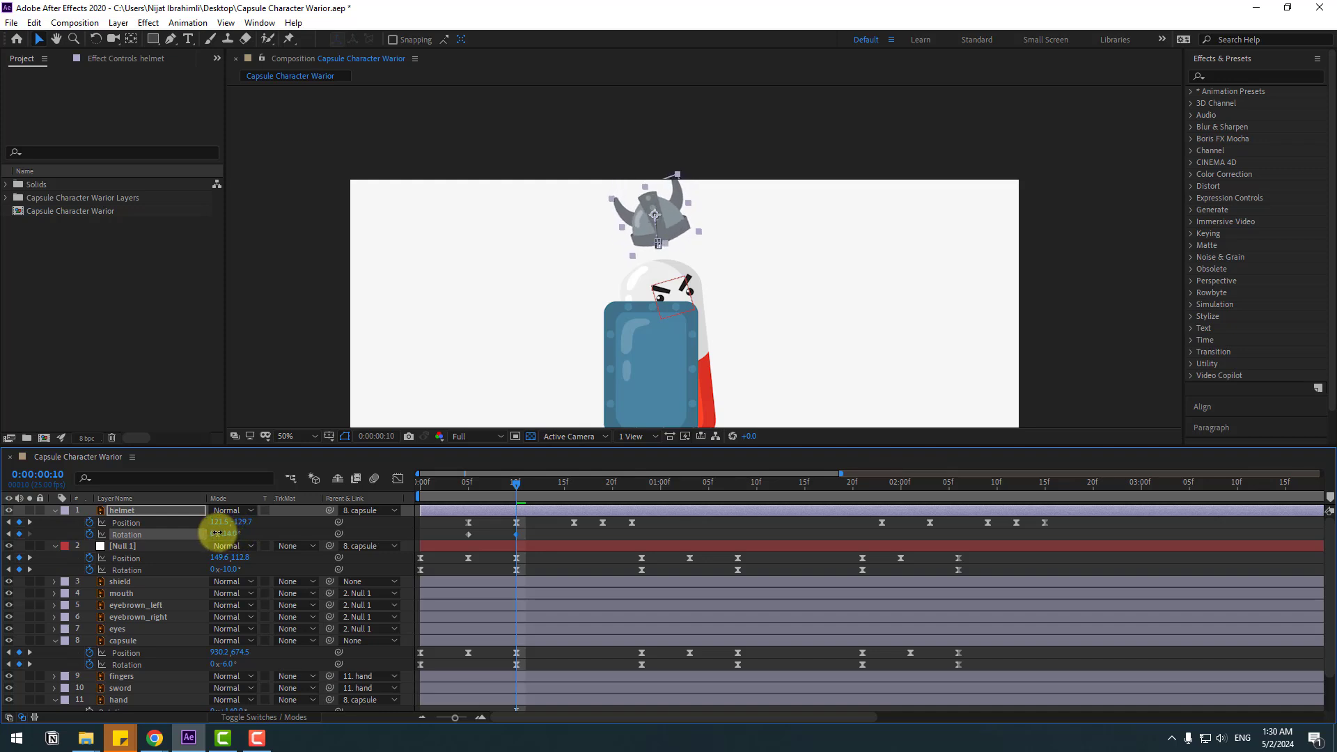
drag(522, 489, 574, 485)
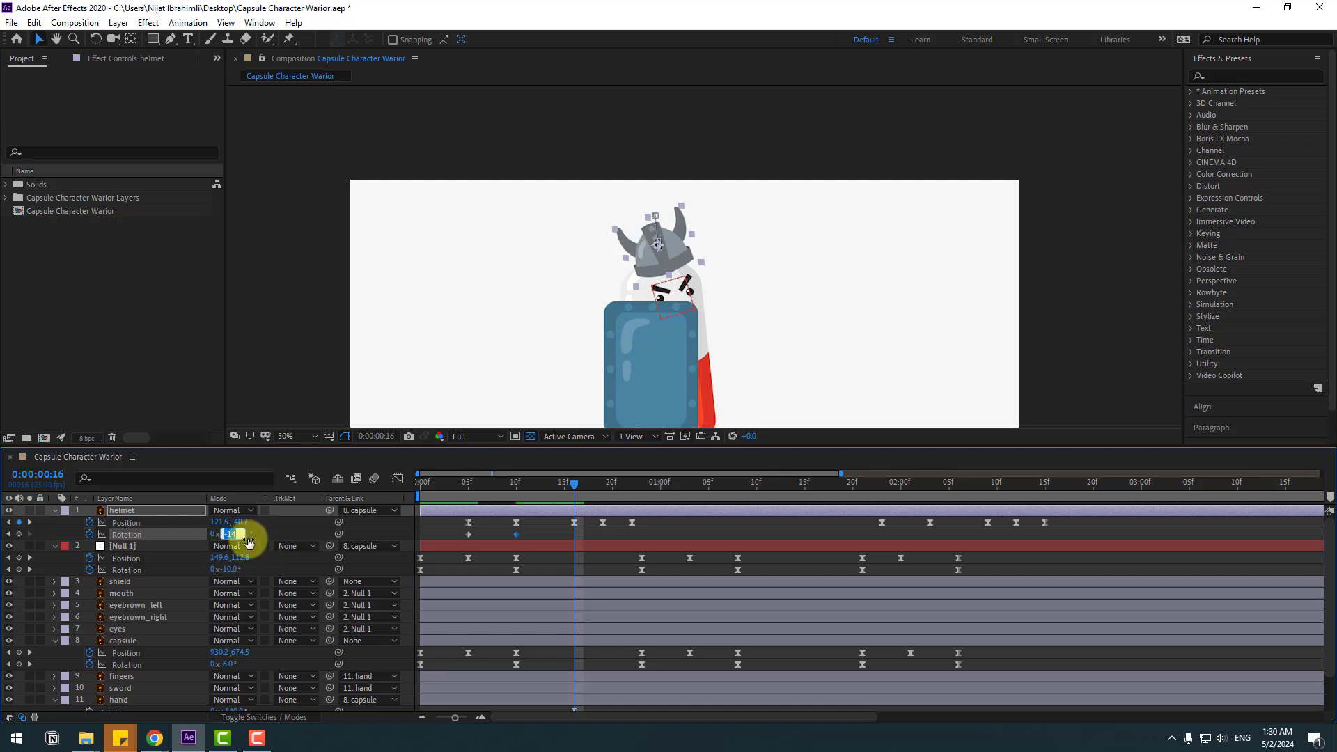
key(Return)
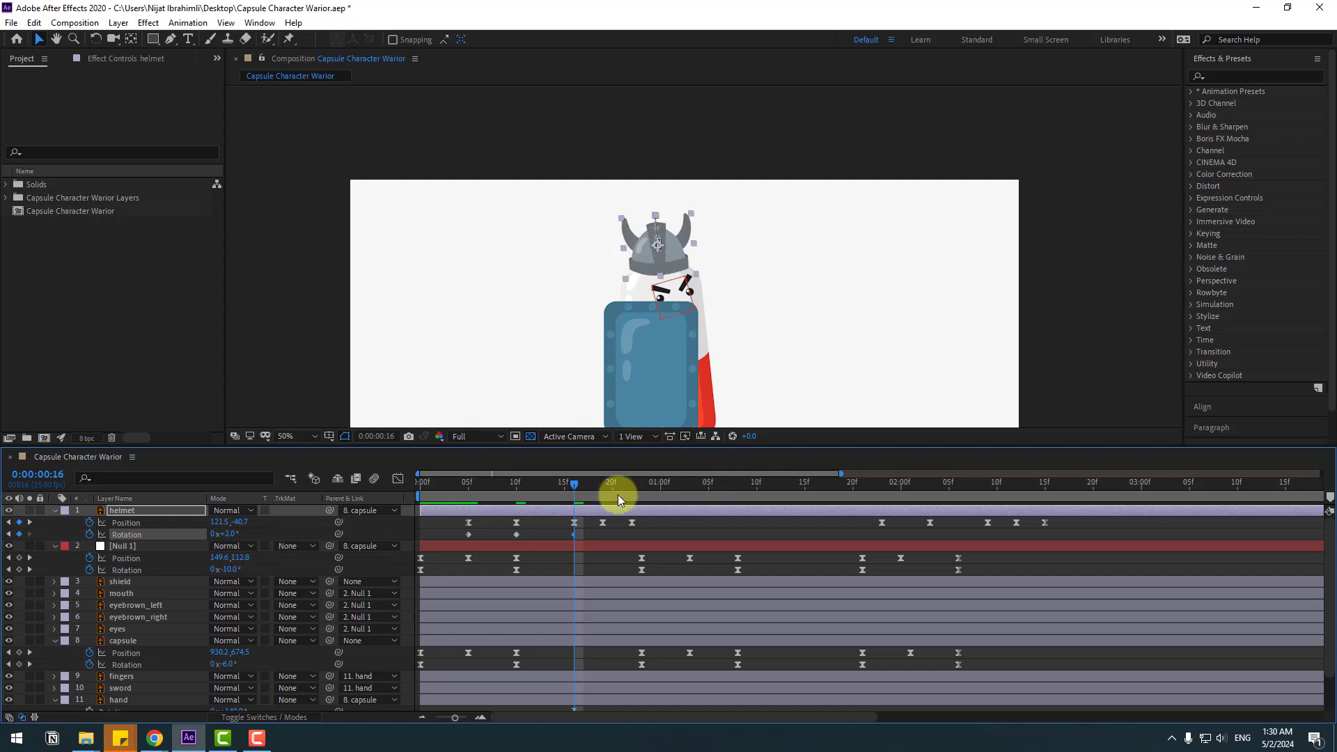
Step: Set the helmet's rotation to -1° at frame 19 and 0° at frame 22
click(601, 487)
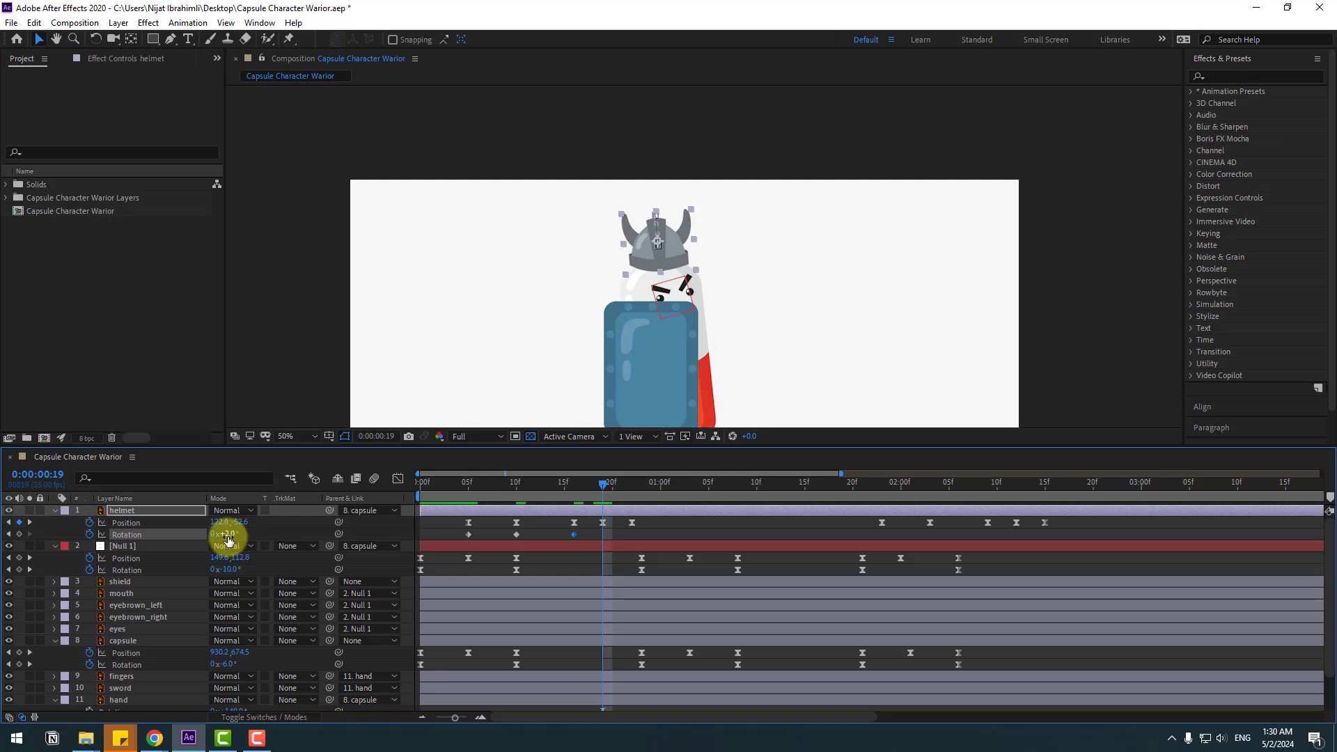
text(-1)
key(Return)
click(623, 488)
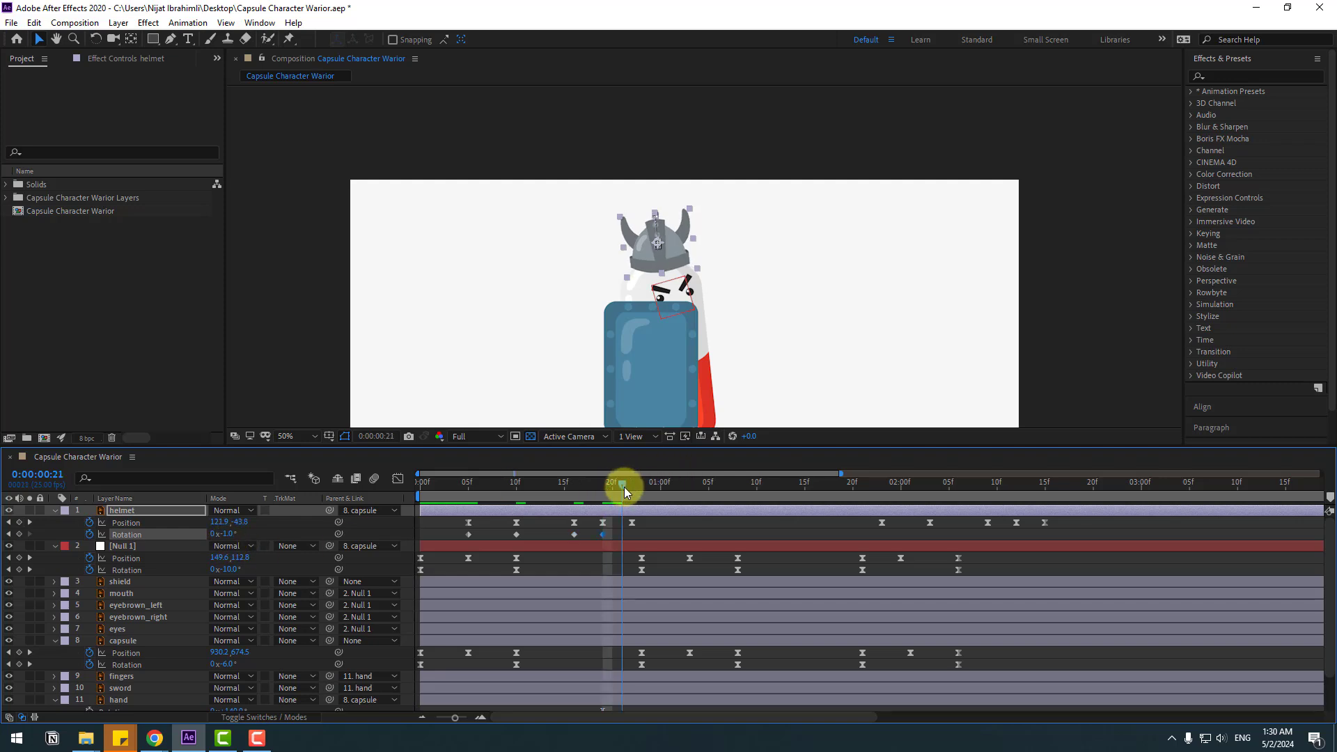
click(230, 534)
text(0)
key(Return)
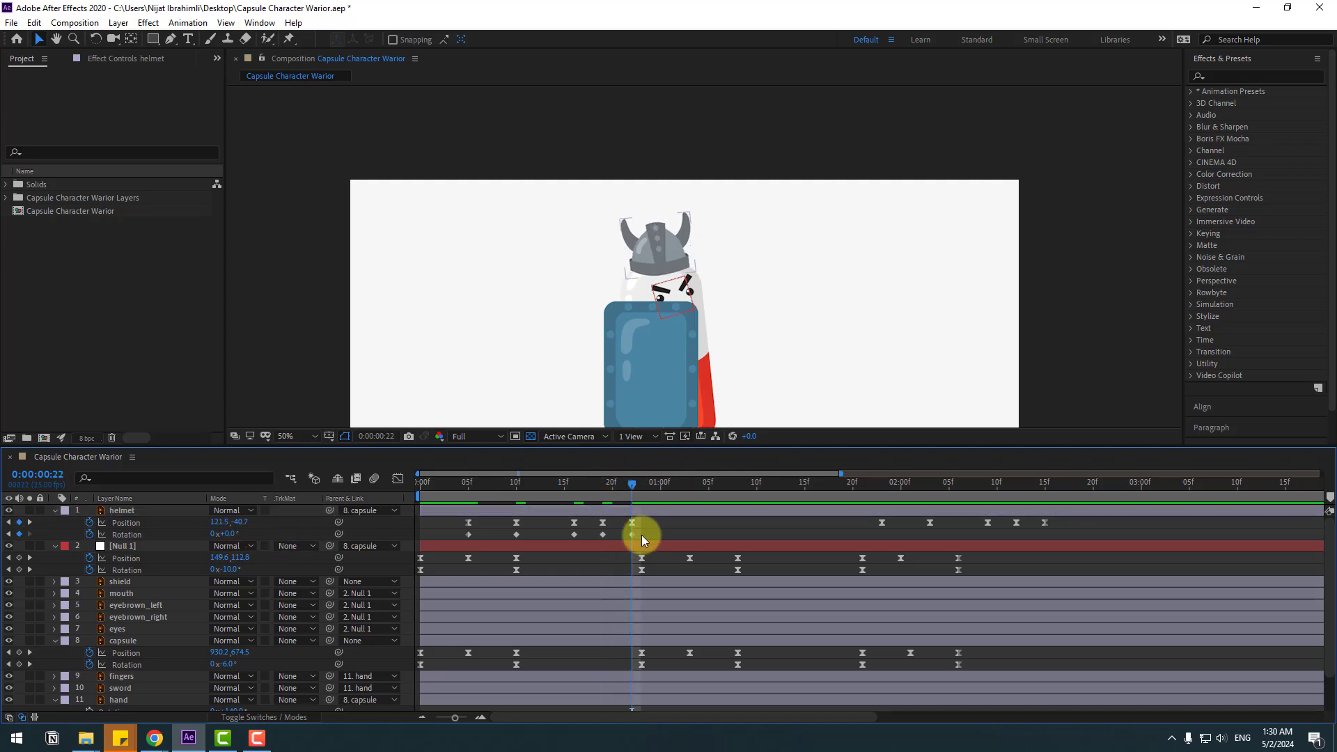
Step: Apply Easy Ease to the helmet's five rotation keyframes
drag(635, 541, 469, 537)
right_click(469, 537)
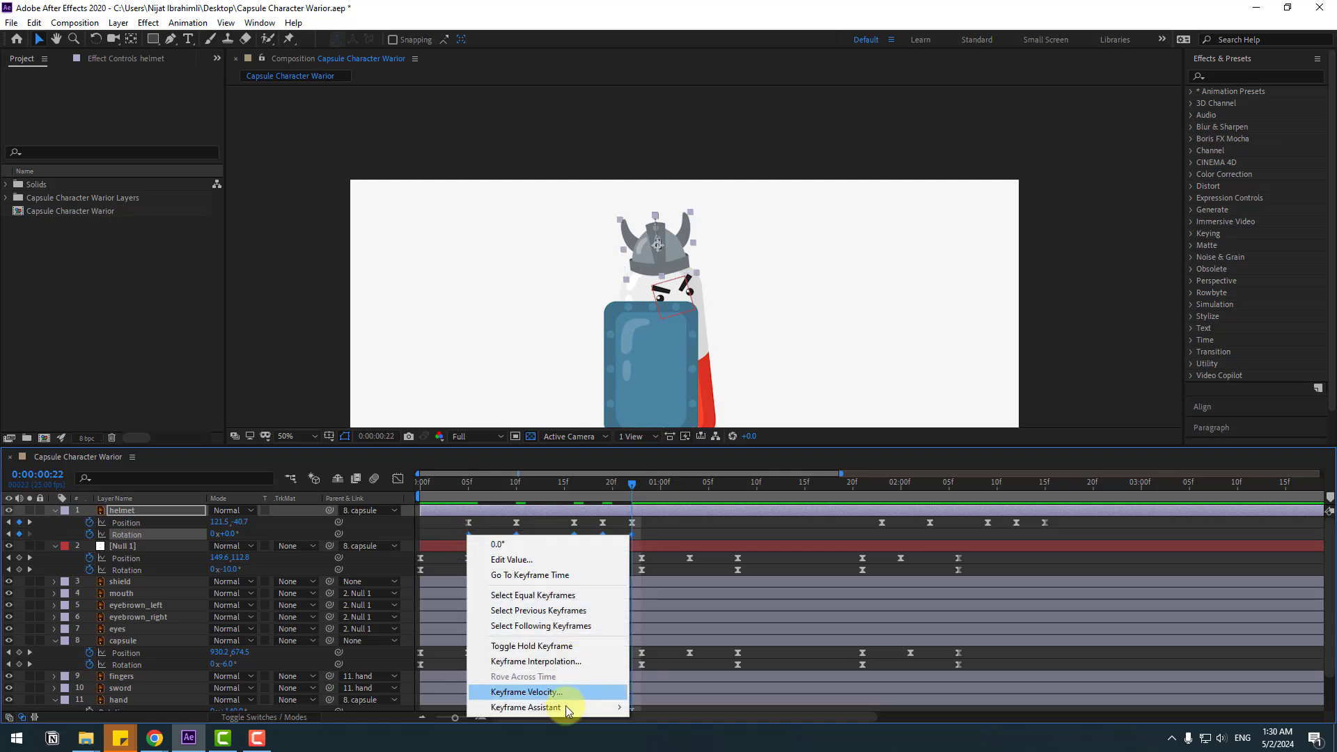
mouse_move(546, 708)
click(770, 617)
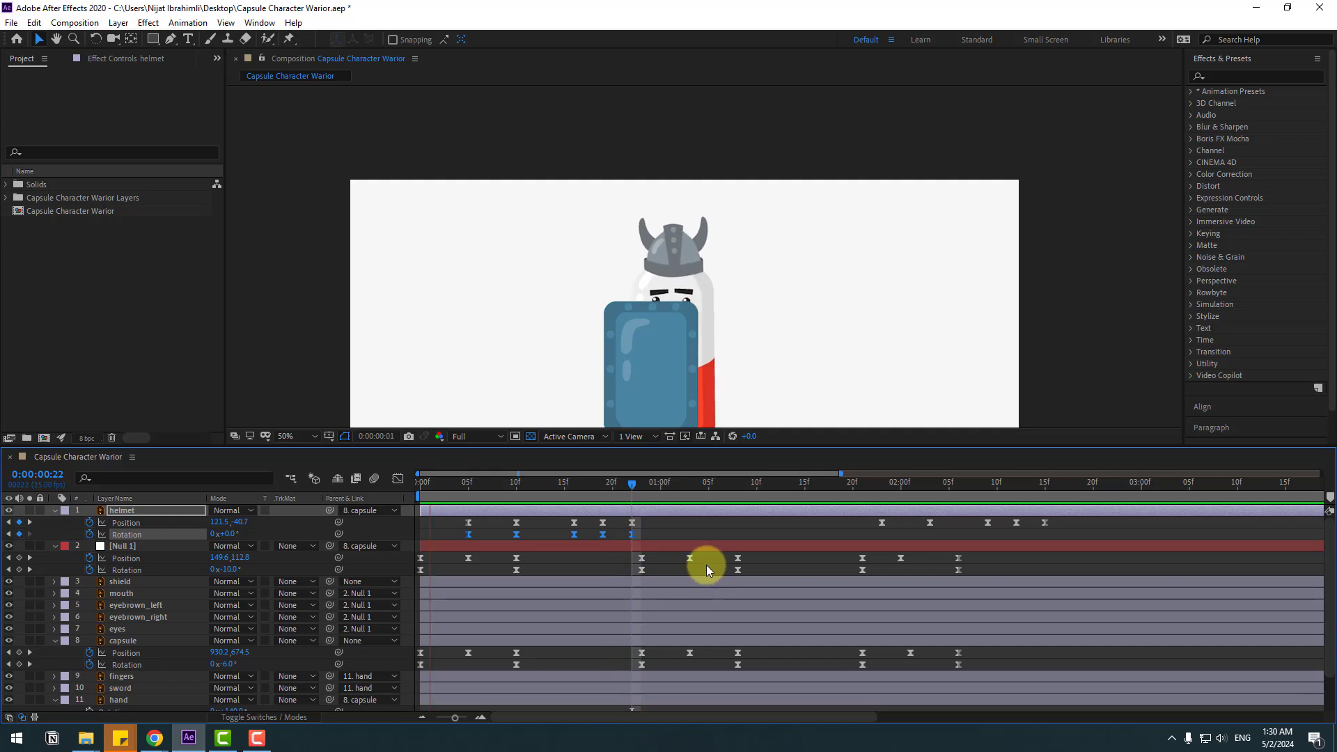
Step: Paste the helmet's tilt keyframes at 1:23 and adjust their rotation values through 2:15, ending at 0°
key(space)
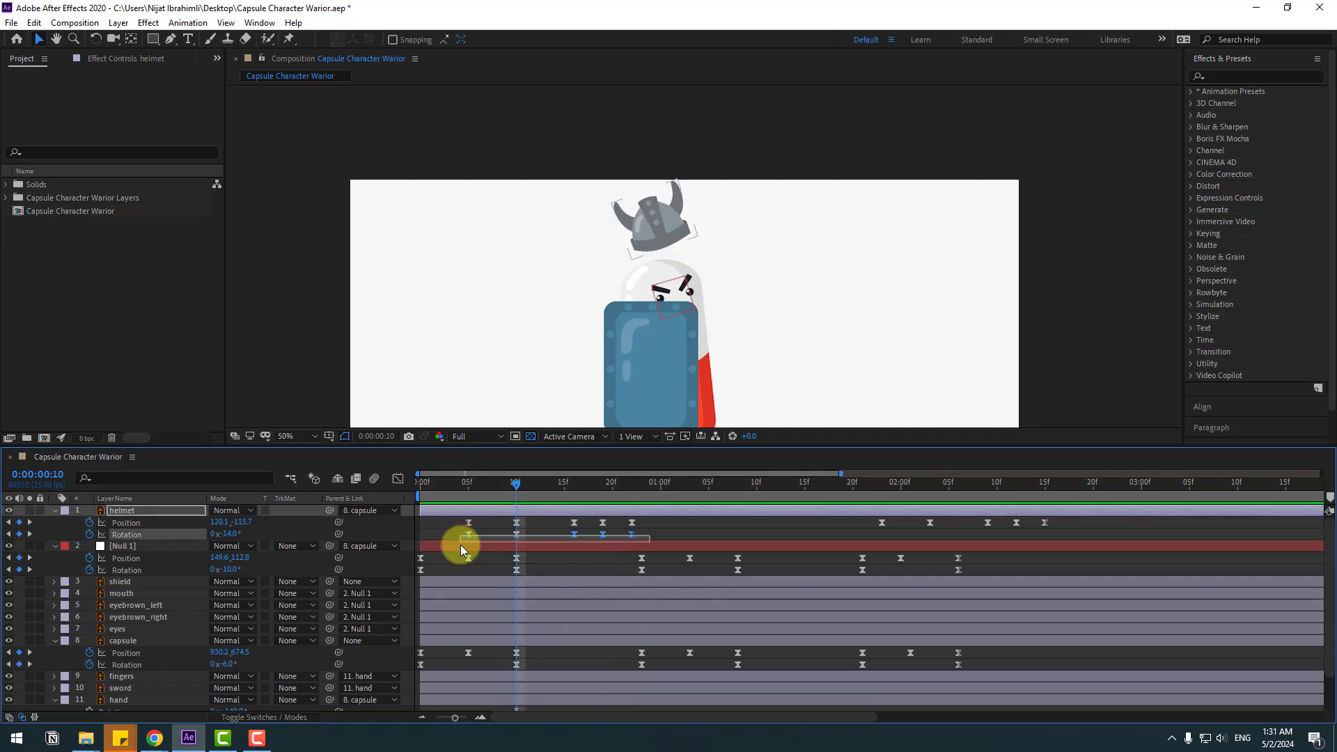
click(879, 483)
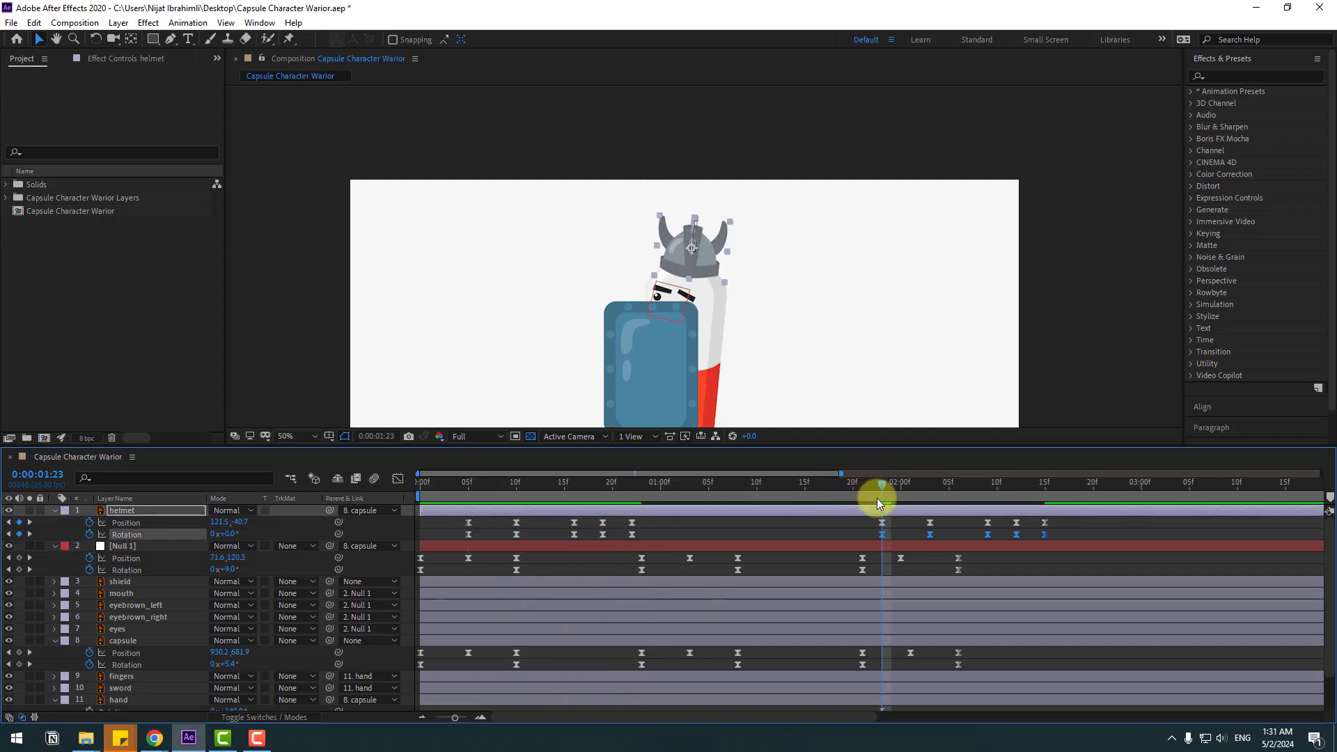
key(ctrl+v)
drag(882, 483, 929, 483)
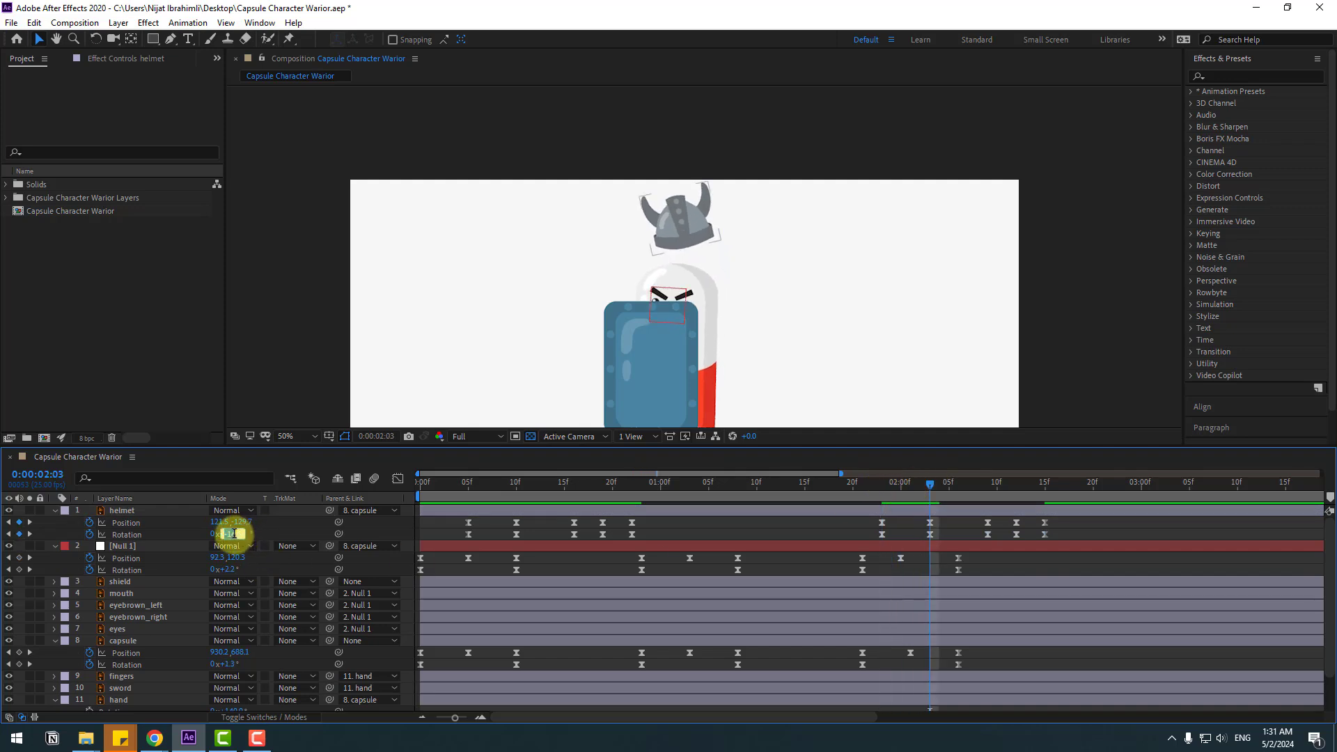
key(Return)
drag(931, 484, 987, 486)
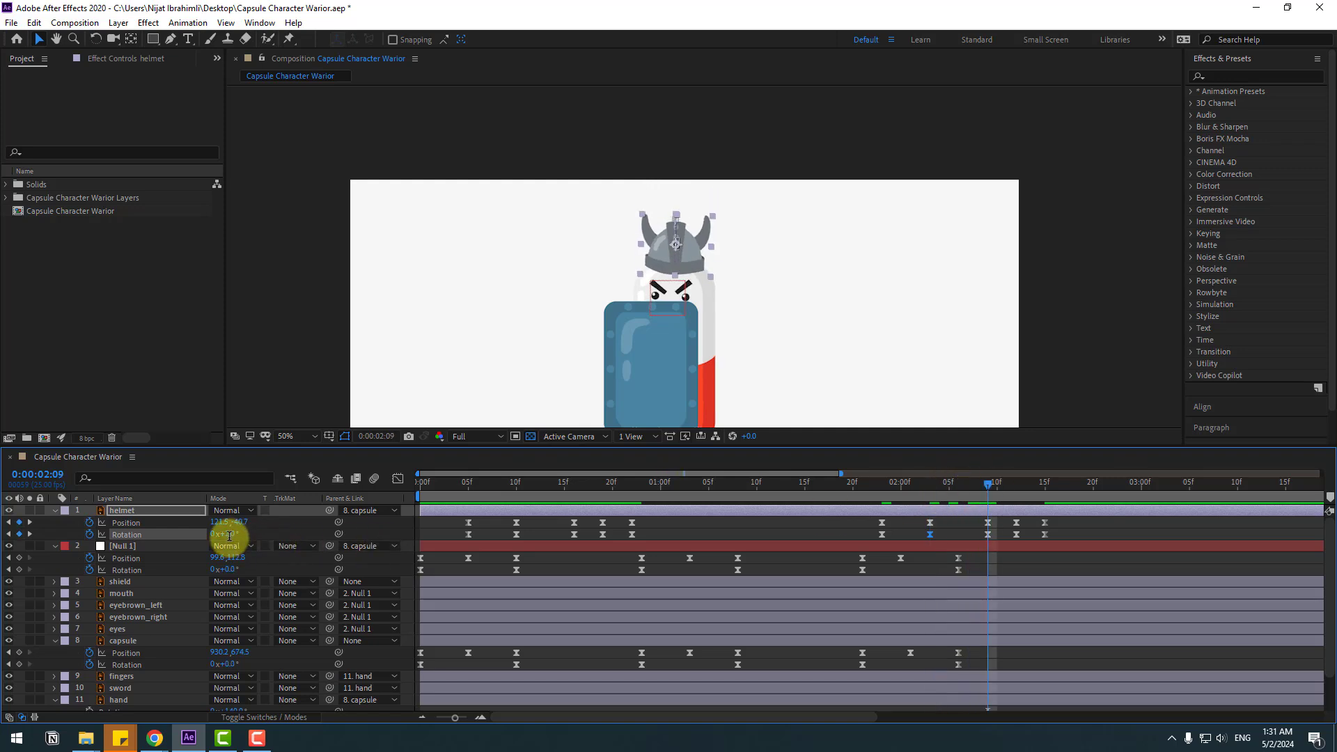
click(1016, 487)
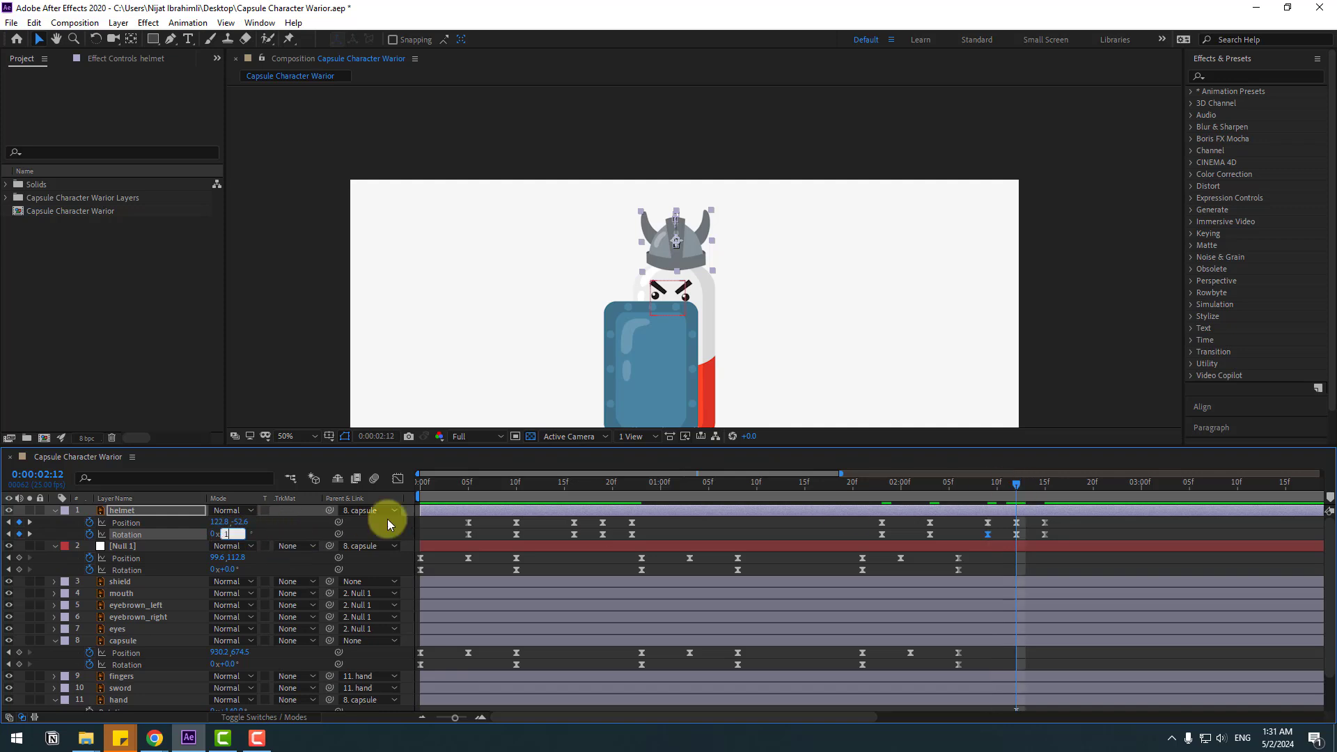
click(1042, 487)
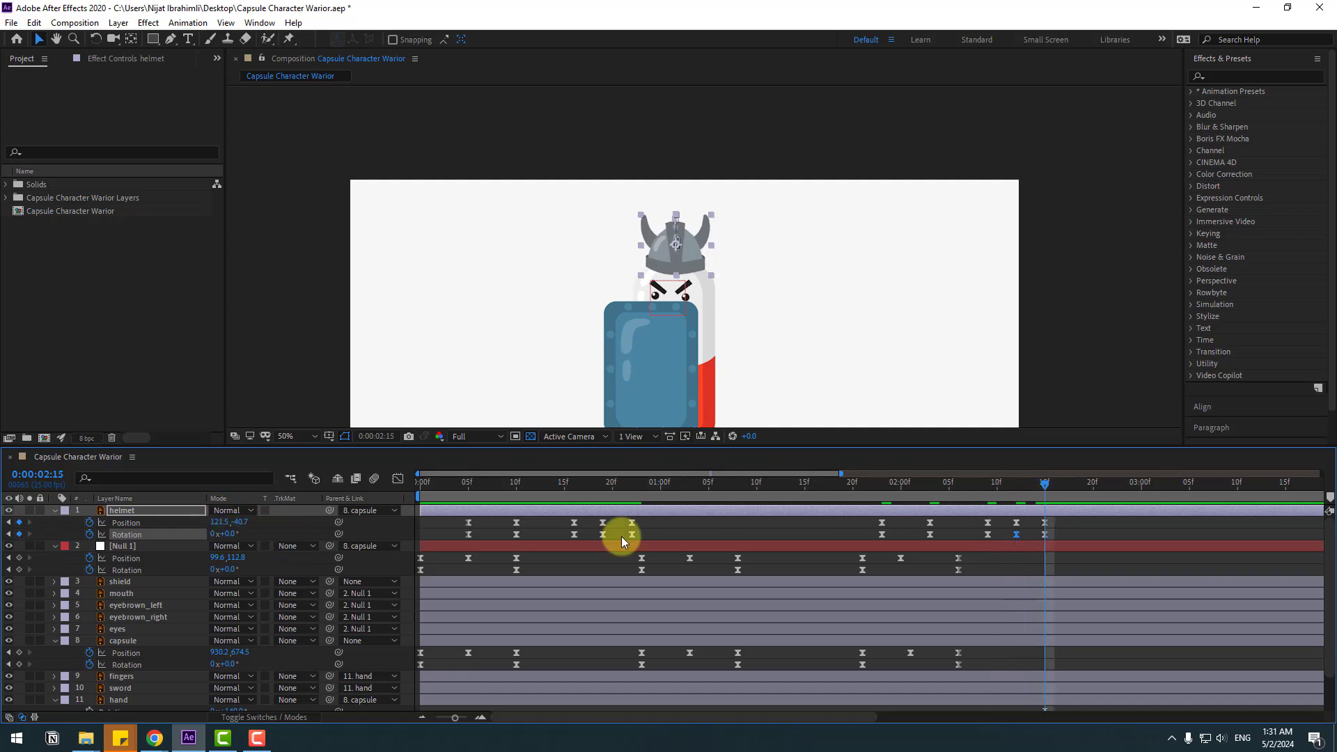
Step: Preview the helmet's second wobble and zoom the viewer out to show the whole character
click(1173, 528)
key(space)
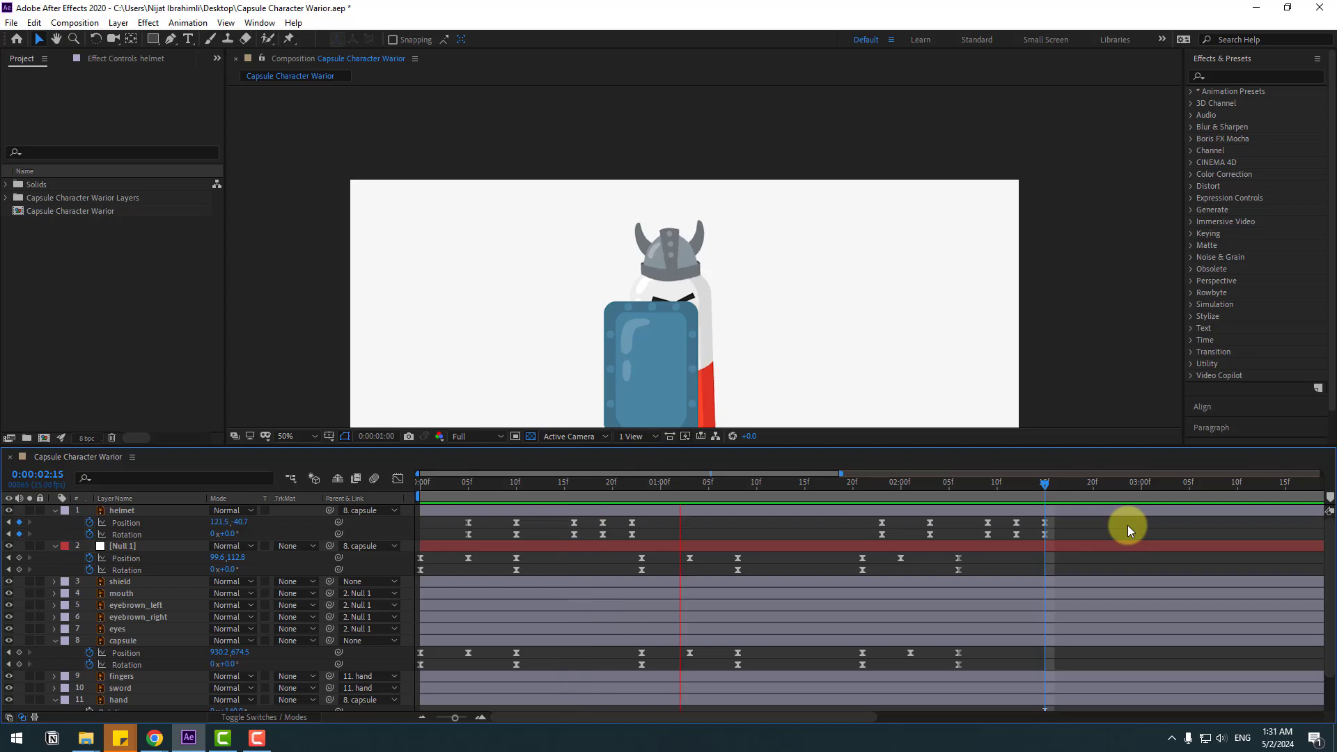
key(space)
key(comma)
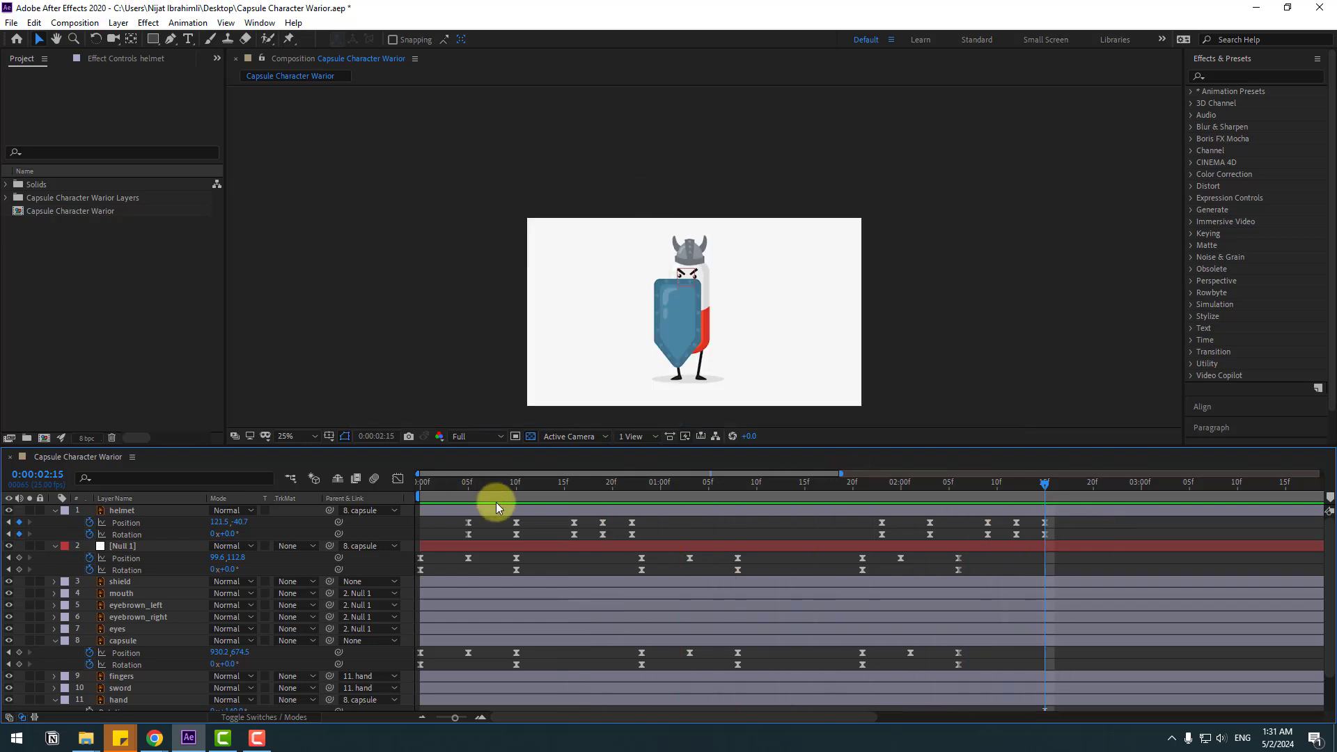
Step: Remove all of the shield's existing Position keyframes
click(120, 583)
key(p)
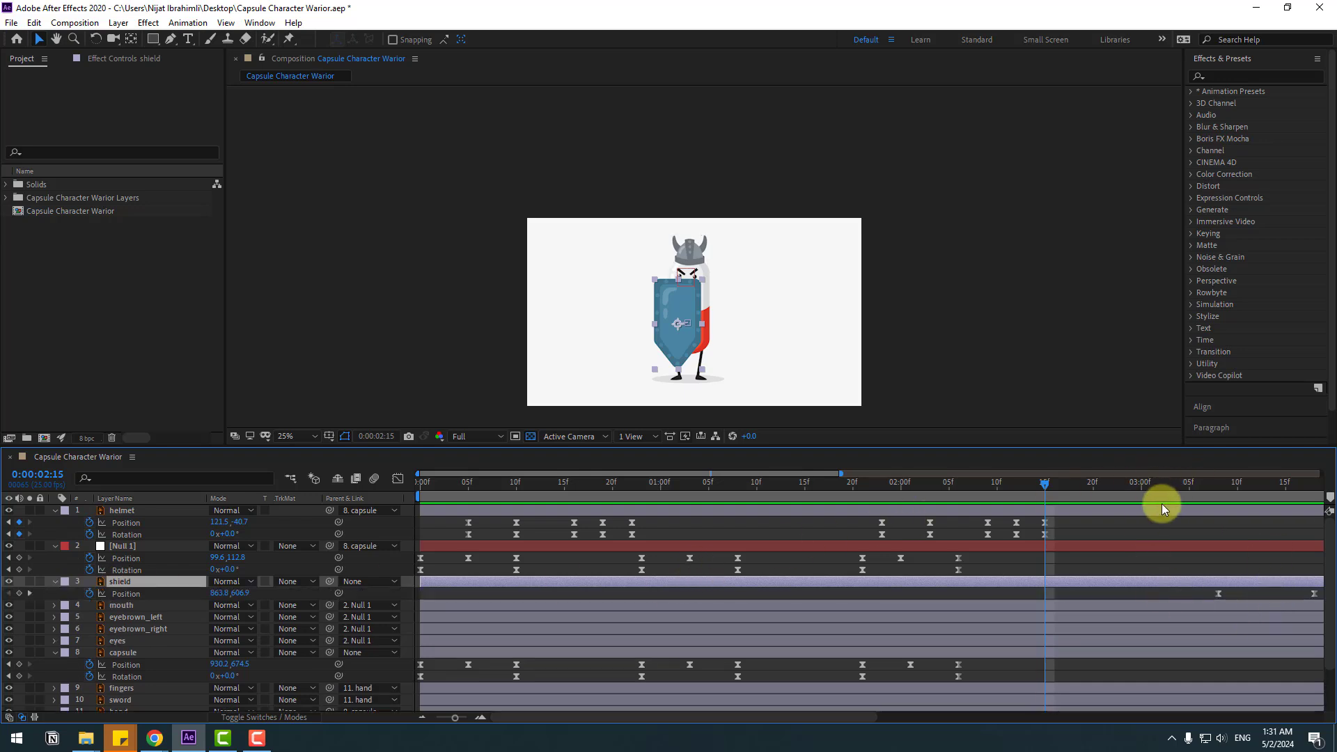
key(minus)
mouse_move(820, 487)
mouse_down()
mouse_move(865, 487)
mouse_move(806, 486)
mouse_up()
click(89, 593)
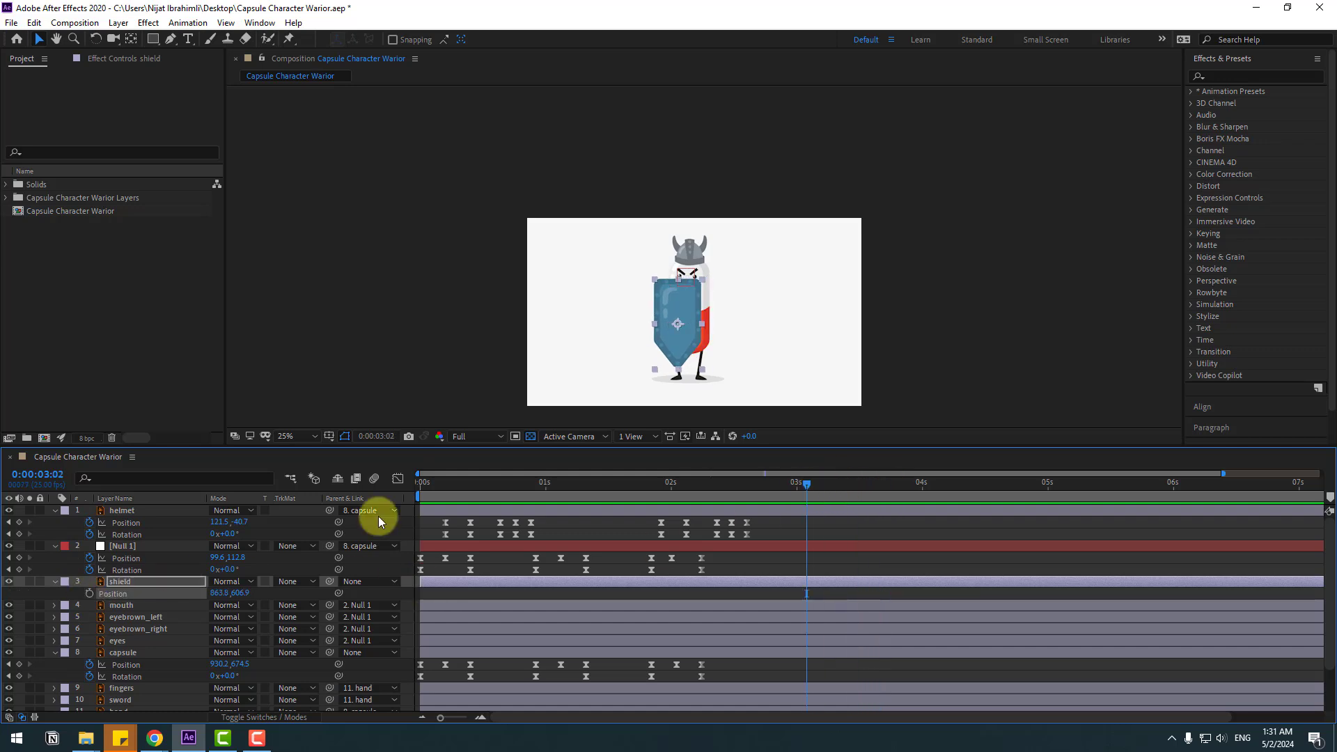
scroll(627, 373, up, 2)
Step: Parent the shield to the capsule layer and key its starting Position at 0s
key(v)
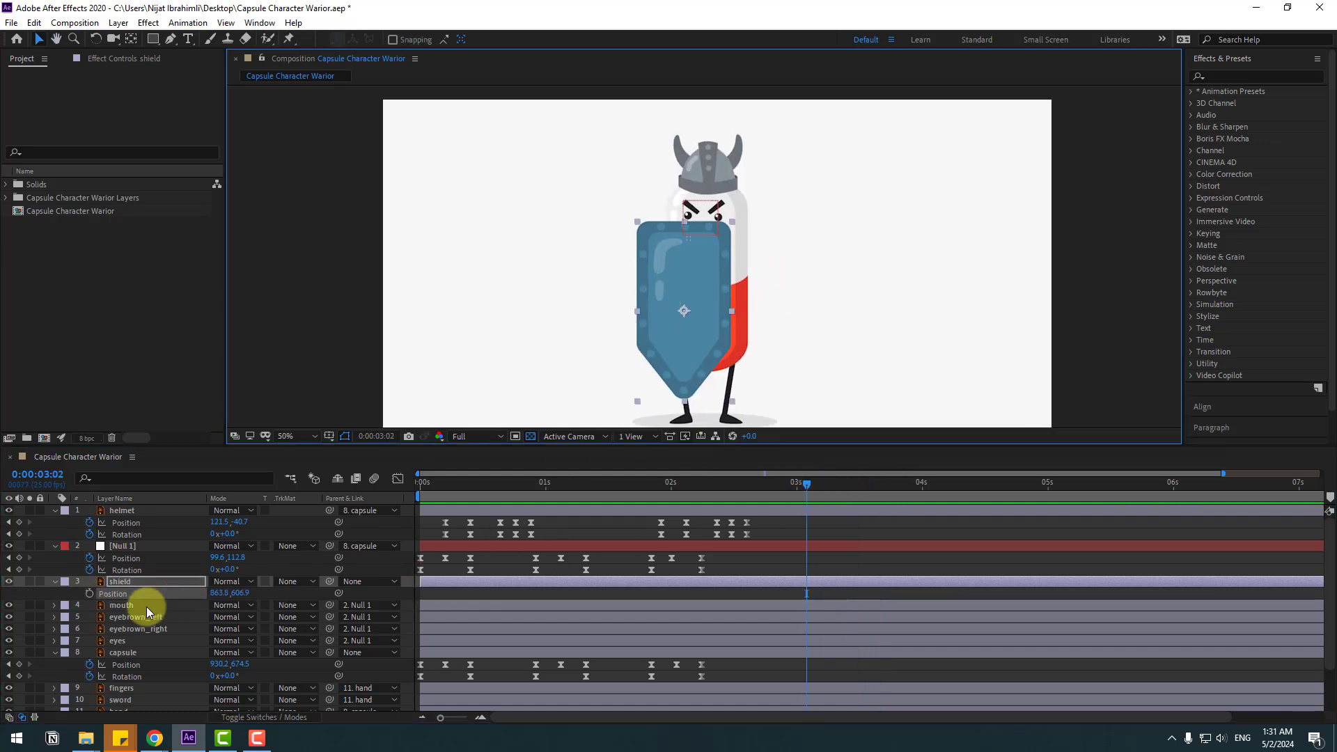
click(424, 483)
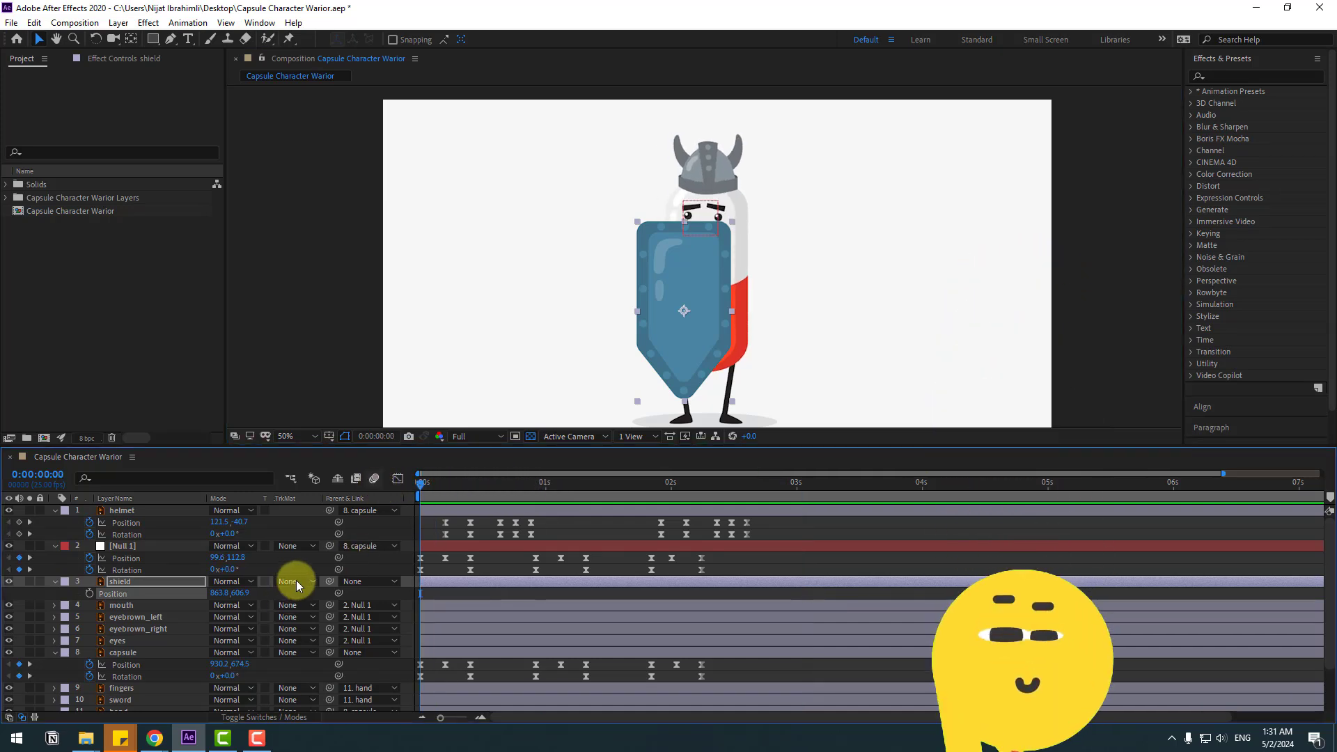
drag(330, 583, 122, 652)
click(89, 594)
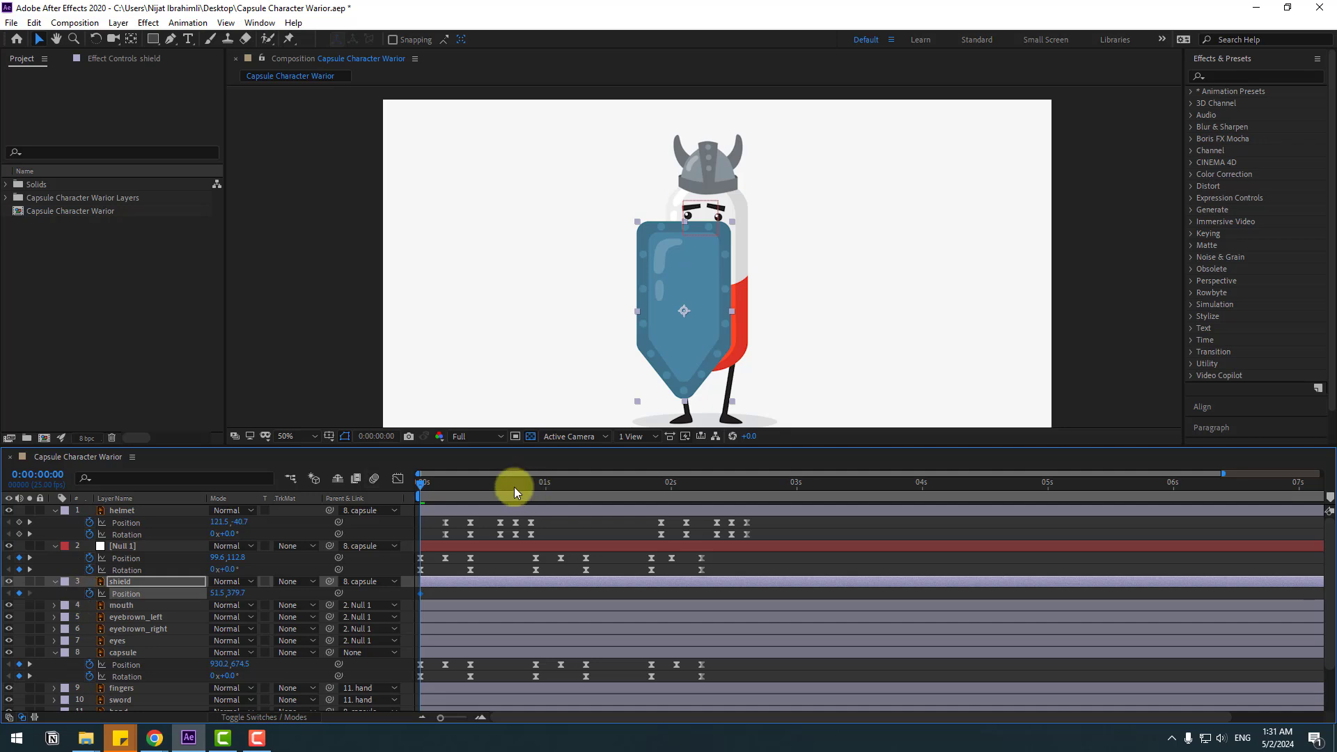
Step: Key the shield's Position: shifted right at frame 10, left at 1:08, centred on the capsule at 2:06
drag(433, 487, 470, 493)
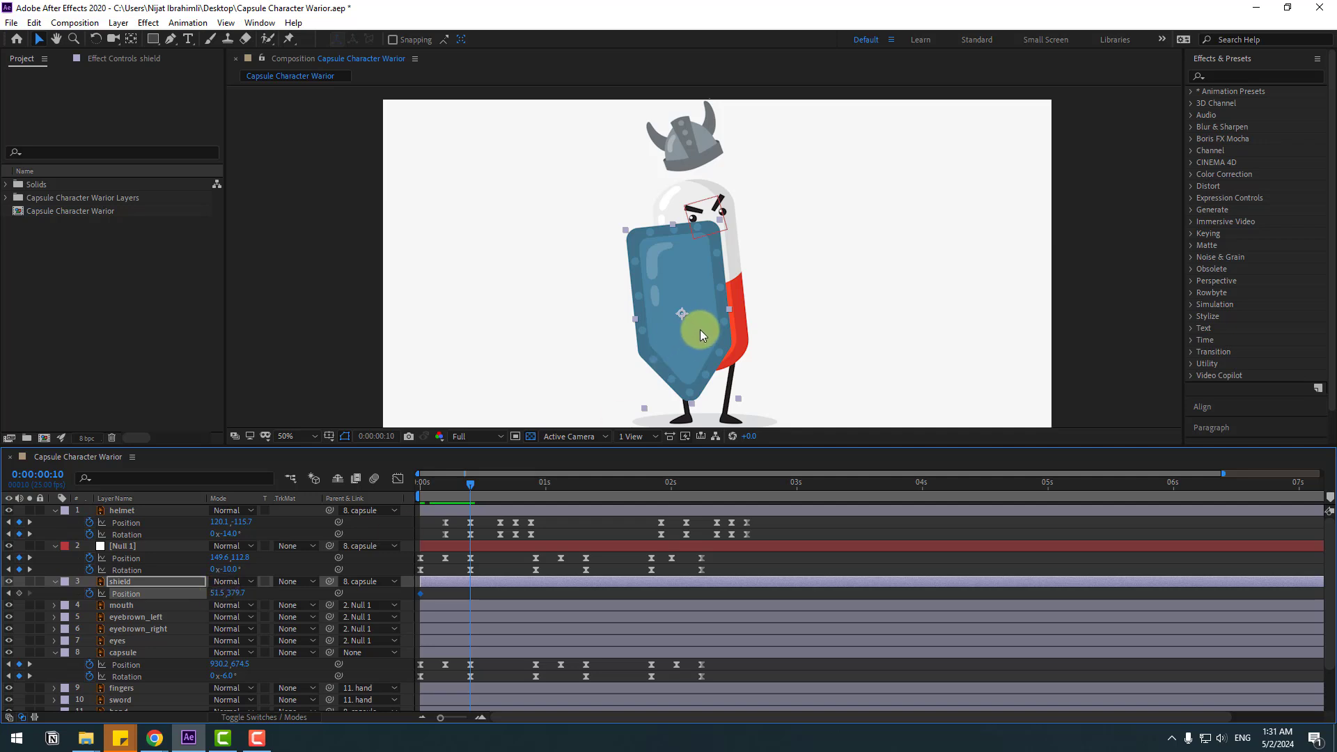
drag(701, 335, 728, 338)
drag(432, 483, 587, 489)
click(26, 593)
drag(724, 352, 702, 353)
drag(596, 486, 646, 489)
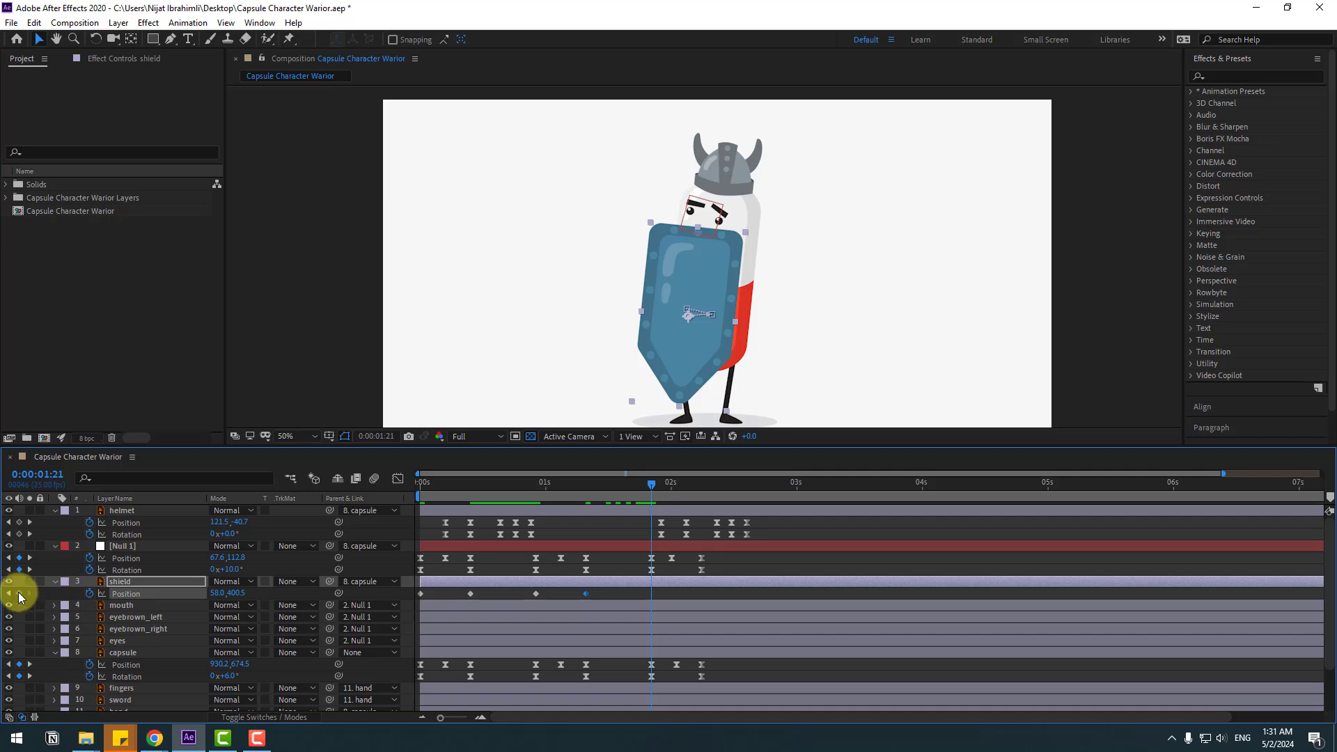
drag(673, 492, 700, 486)
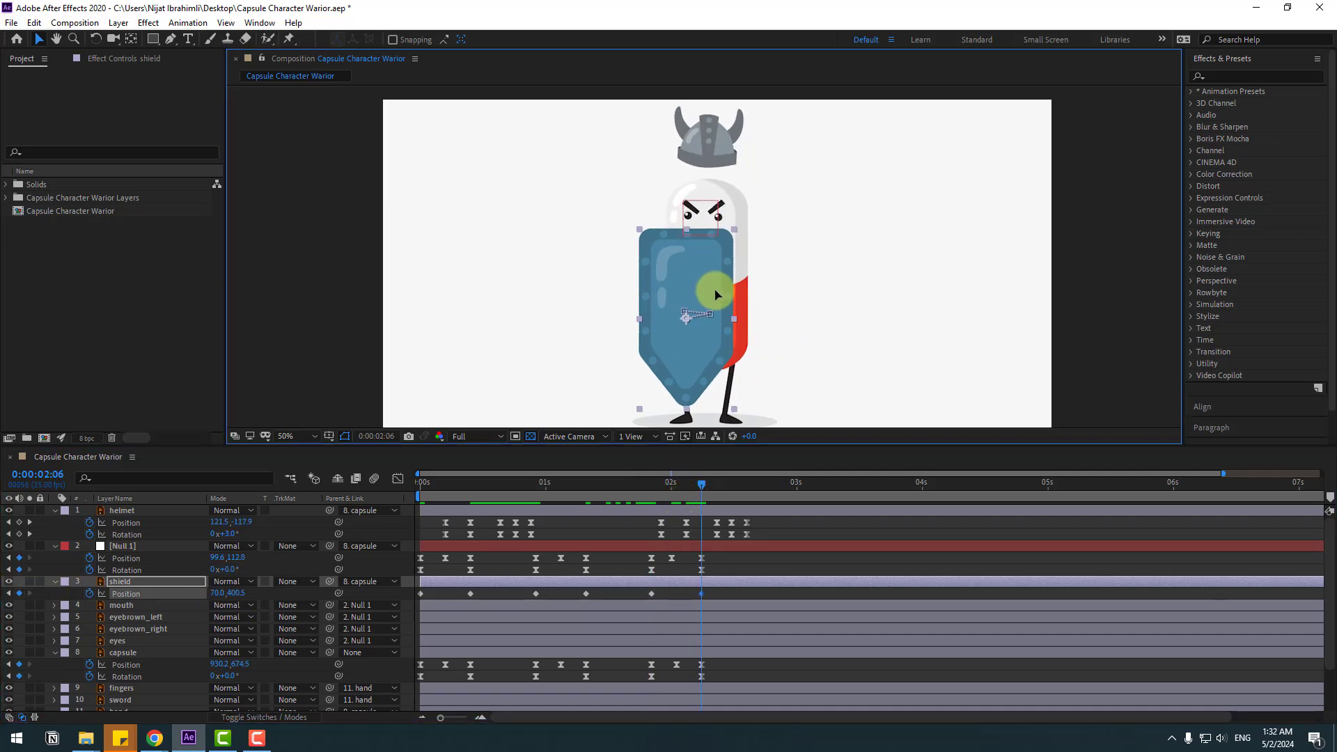
drag(705, 292, 722, 297)
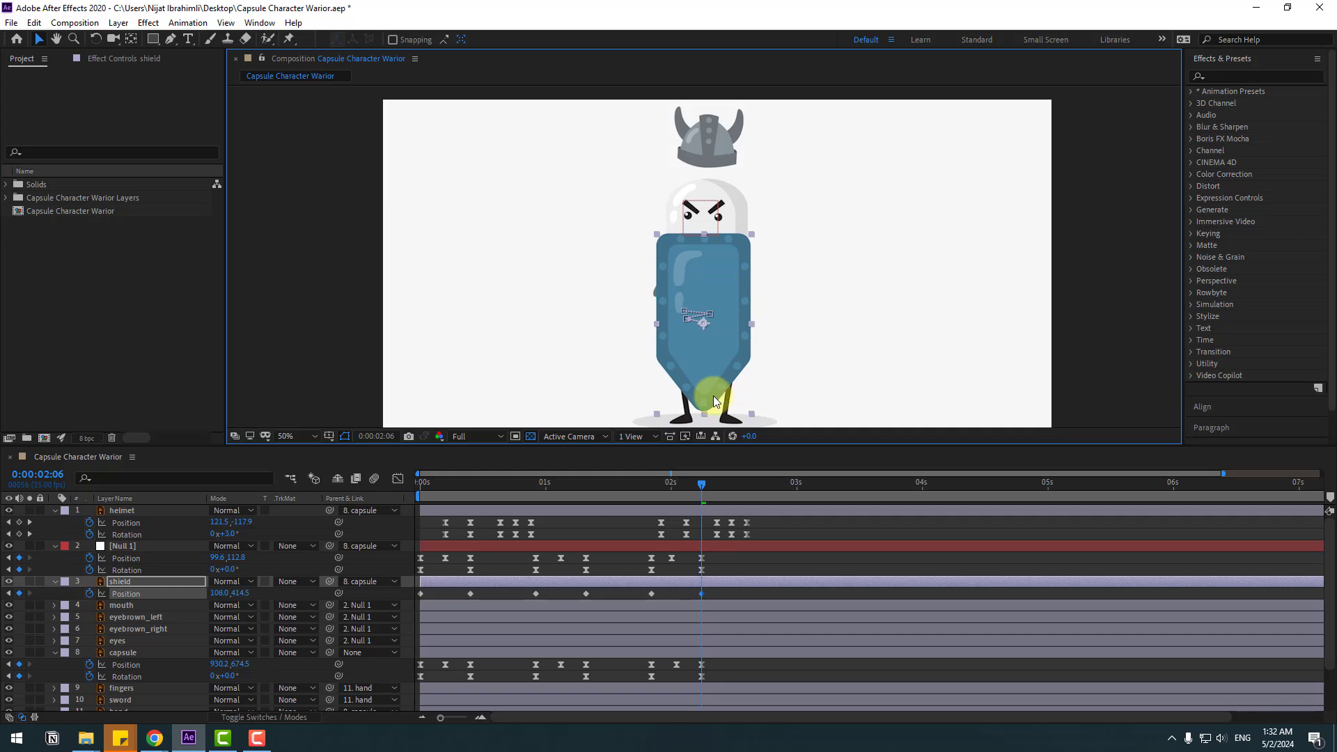
click(691, 486)
Step: Apply Easy Ease to all shield Position keyframes, stretch them to end at 2:06, and preview
drag(711, 589, 424, 594)
right_click(422, 593)
mouse_move(463, 584)
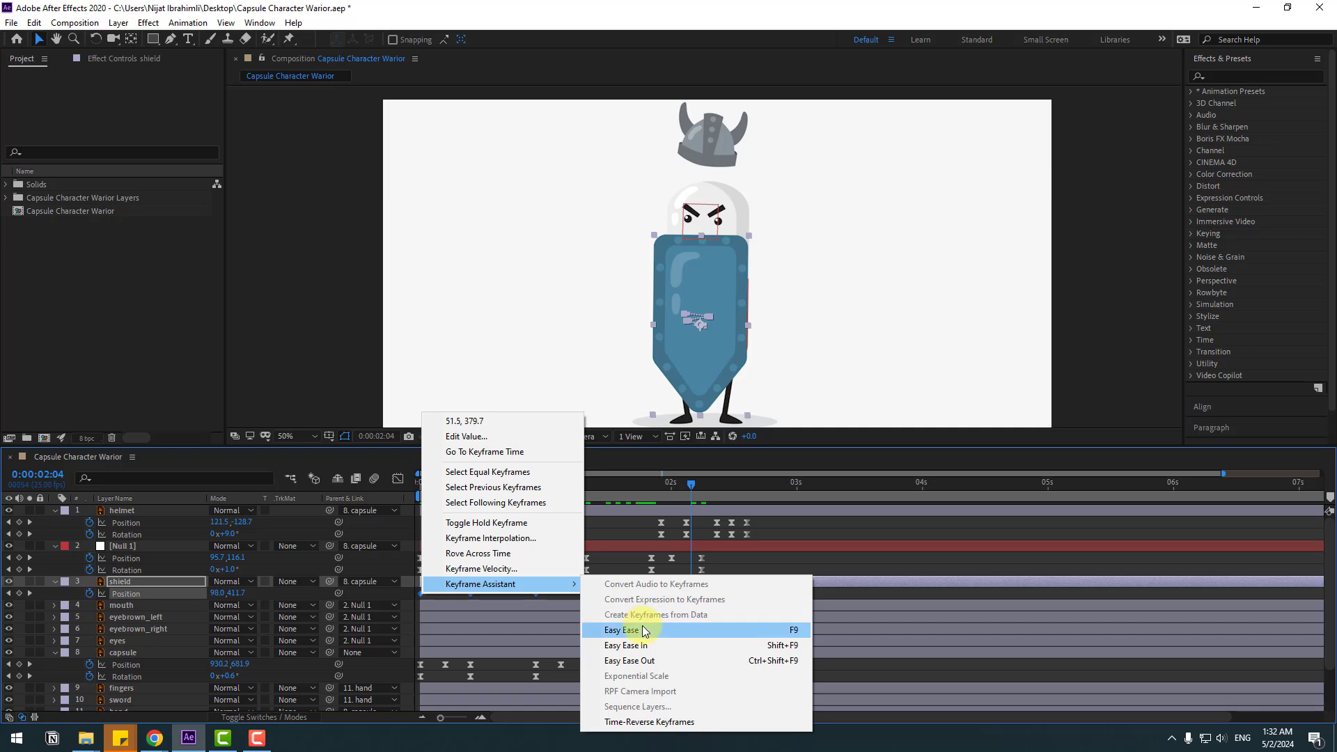
click(643, 631)
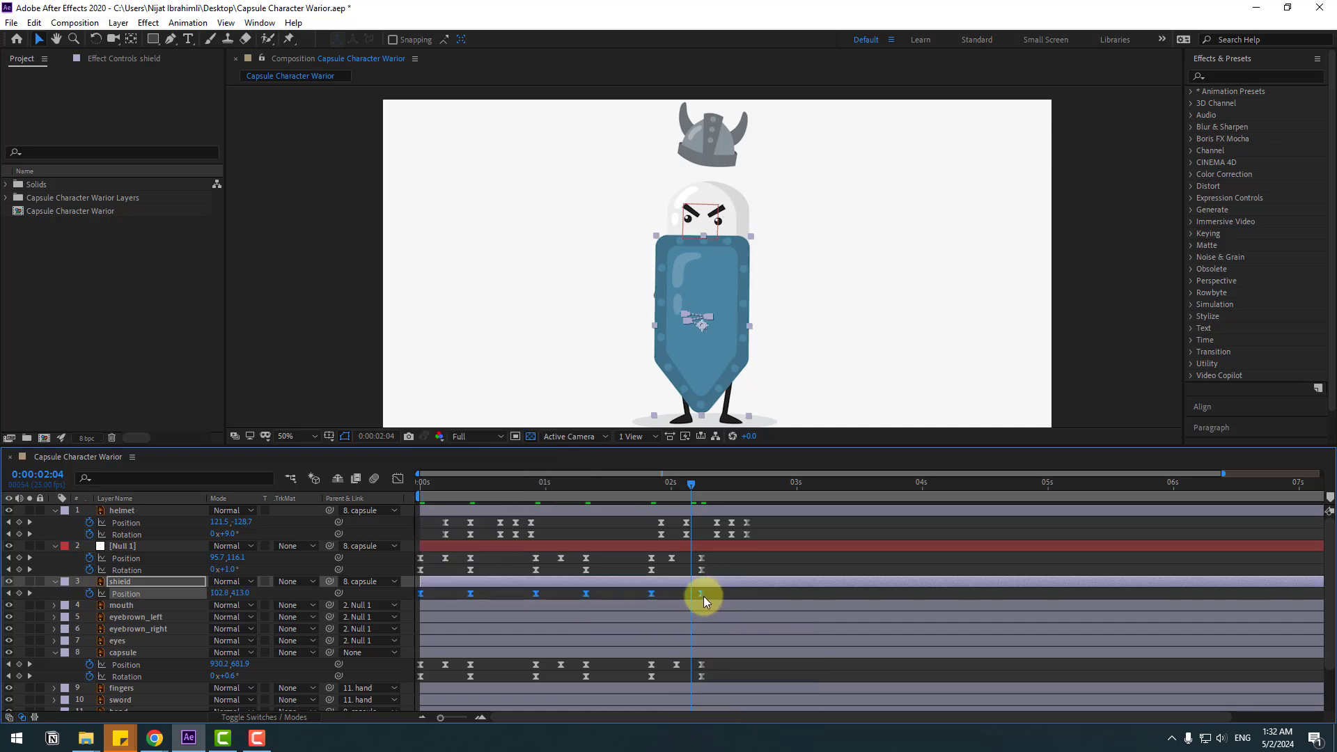
drag(701, 596, 729, 600)
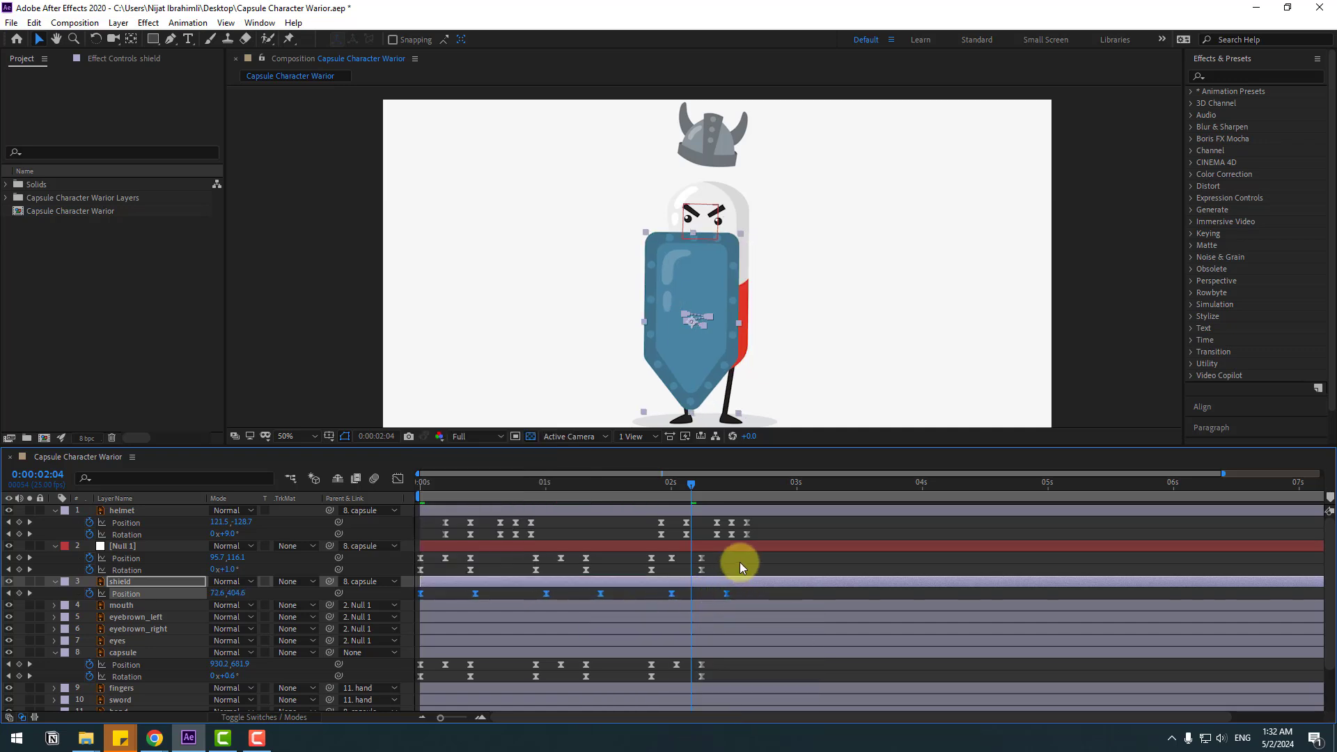
key(space)
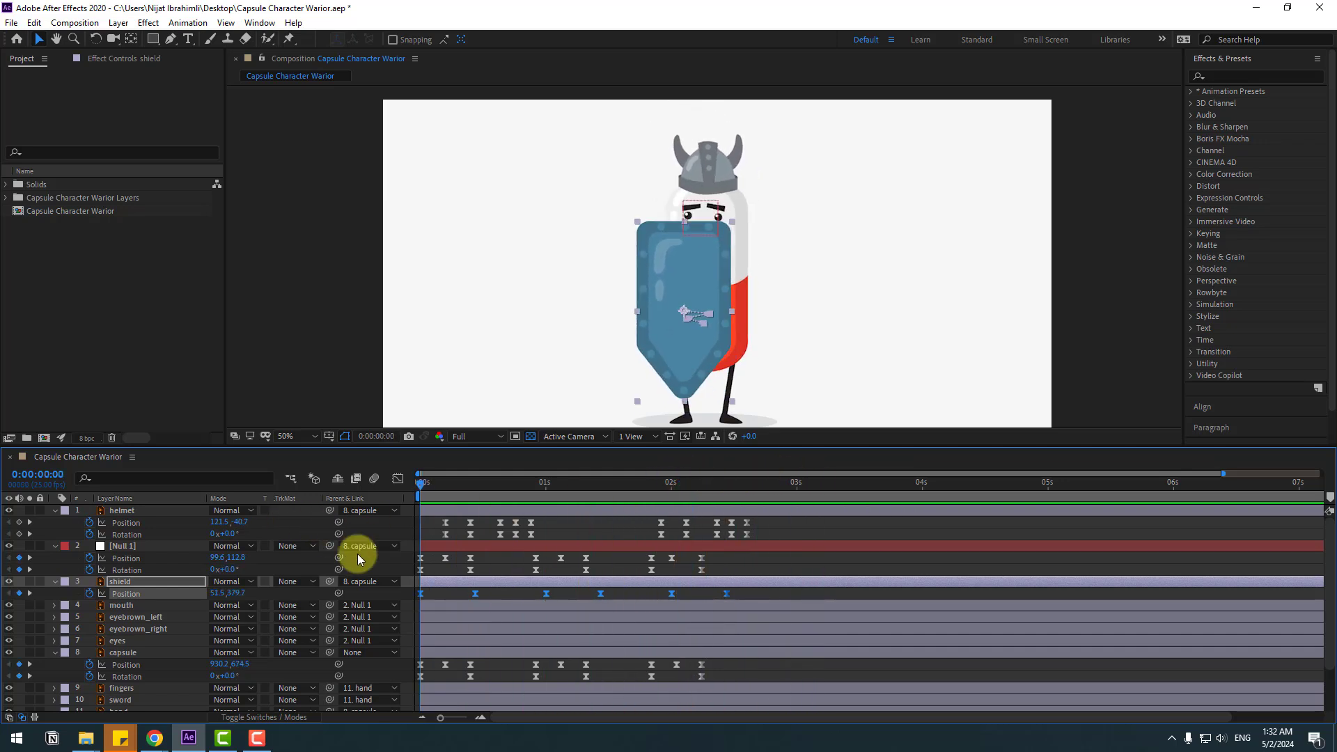
Step: Start keying the shield's Rotation at 0s and tilt it to -6° at 11 frames
key(space)
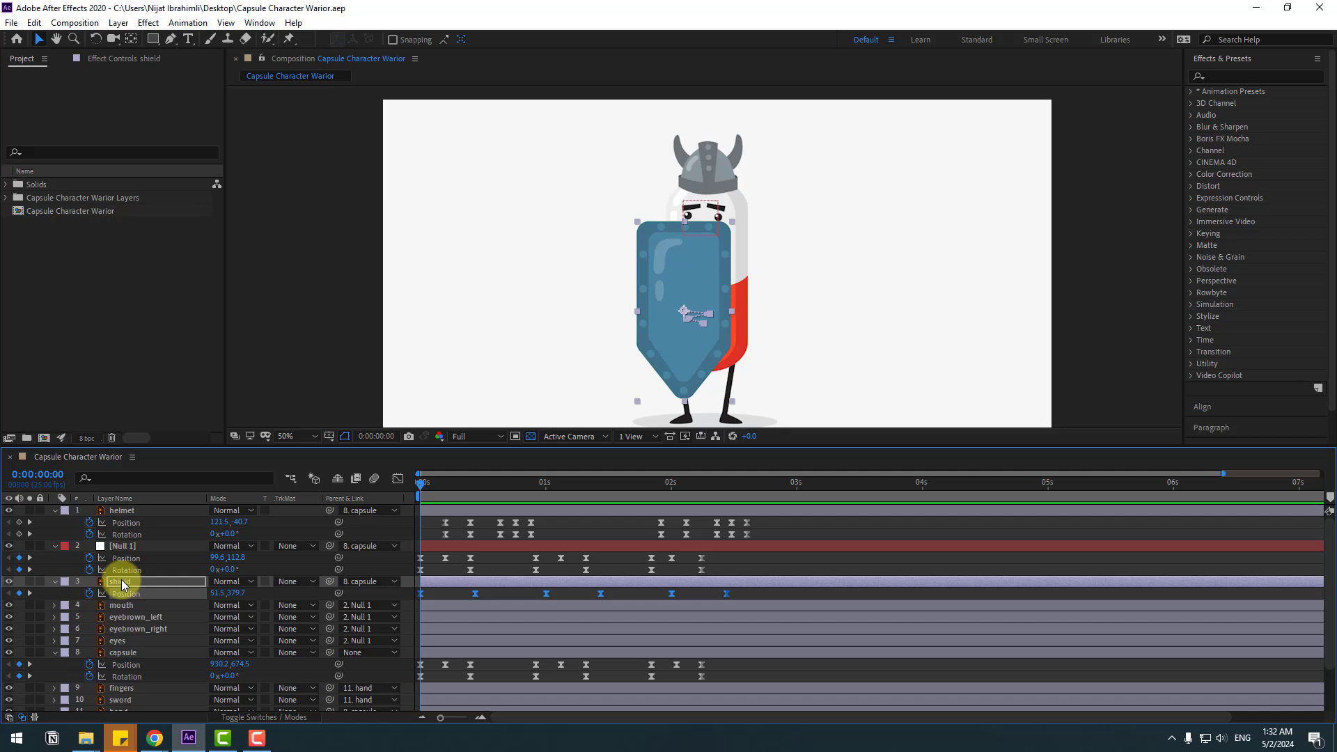
click(122, 584)
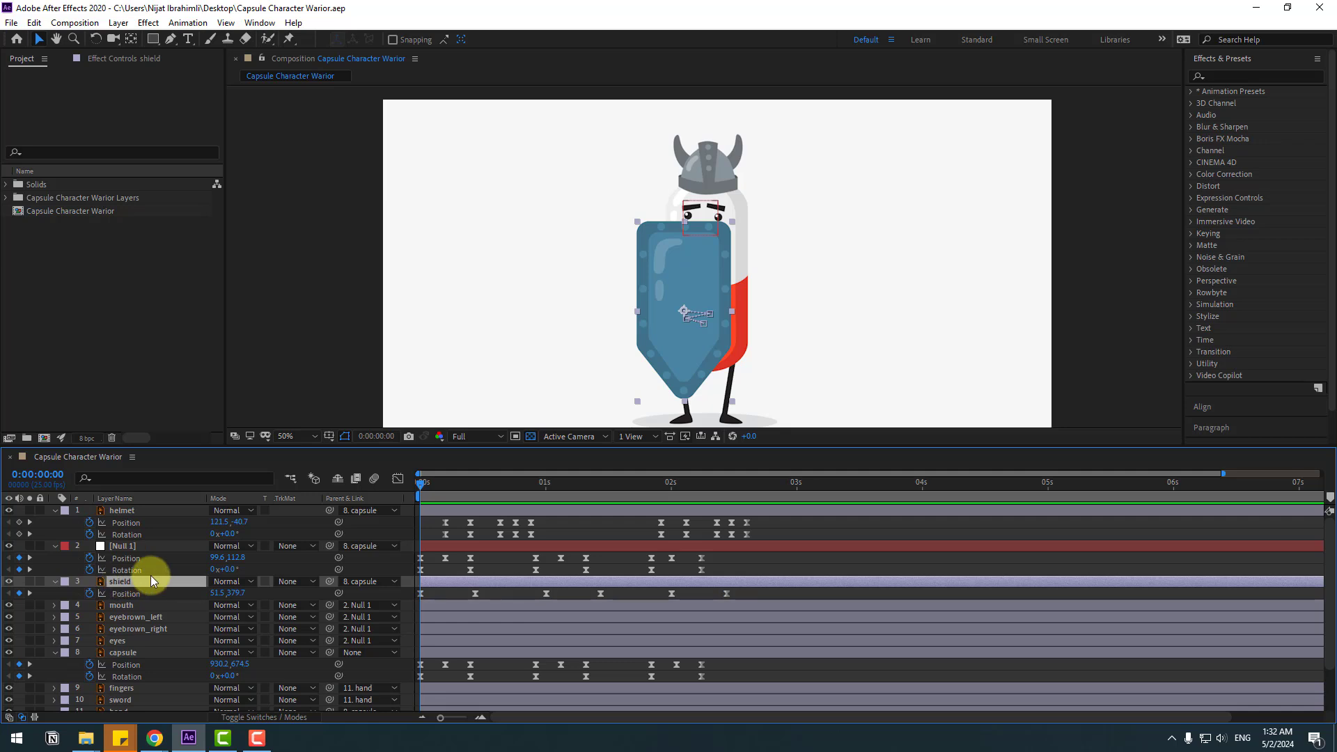
key(shift+r)
click(89, 605)
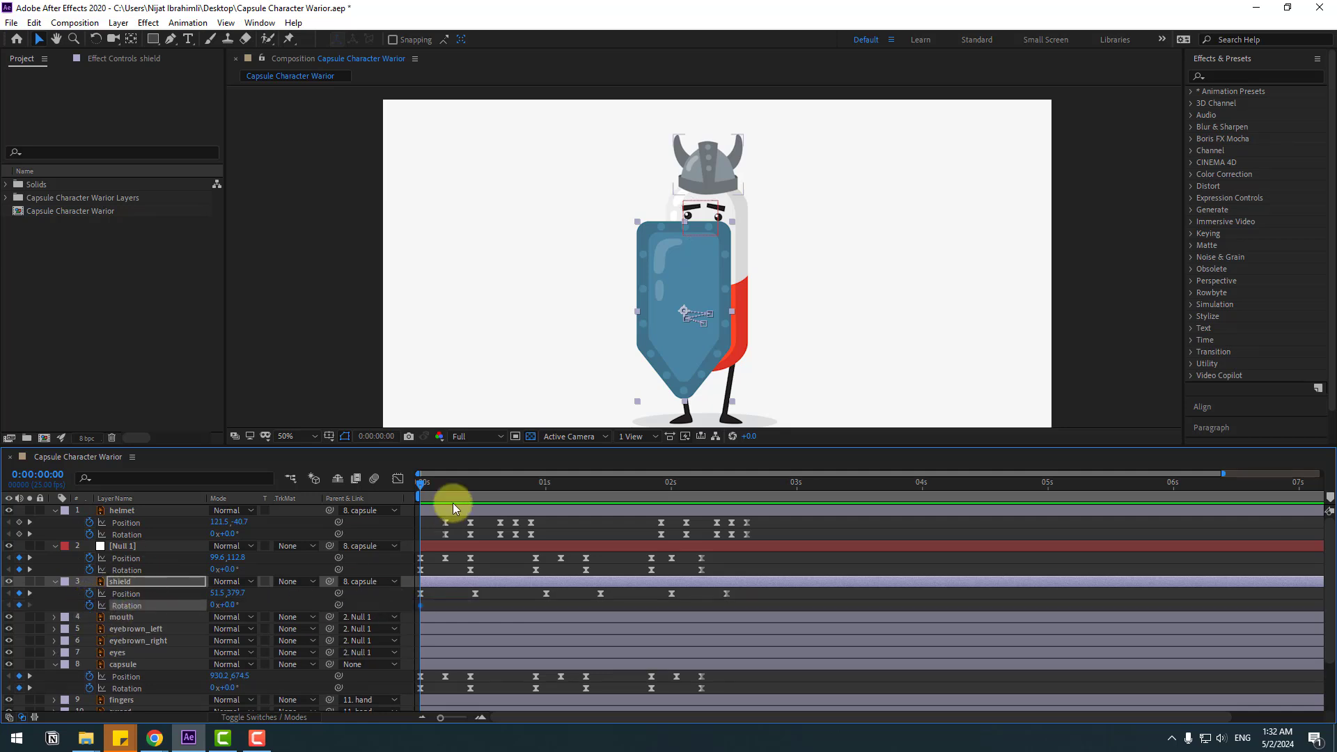
click(474, 483)
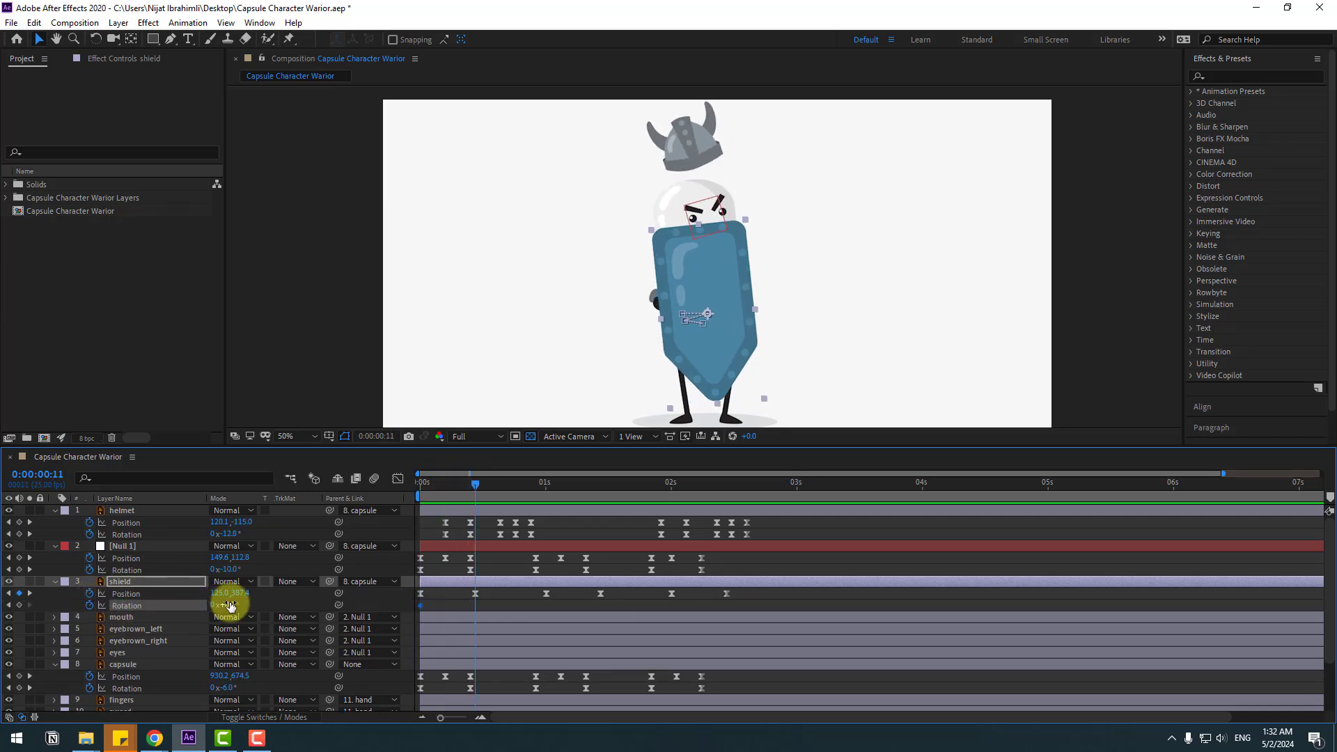
drag(230, 605, 224, 606)
Step: Key the shield's Rotation at +9° around 1:11 and back to 0° at 2:11
drag(508, 481, 601, 487)
click(19, 605)
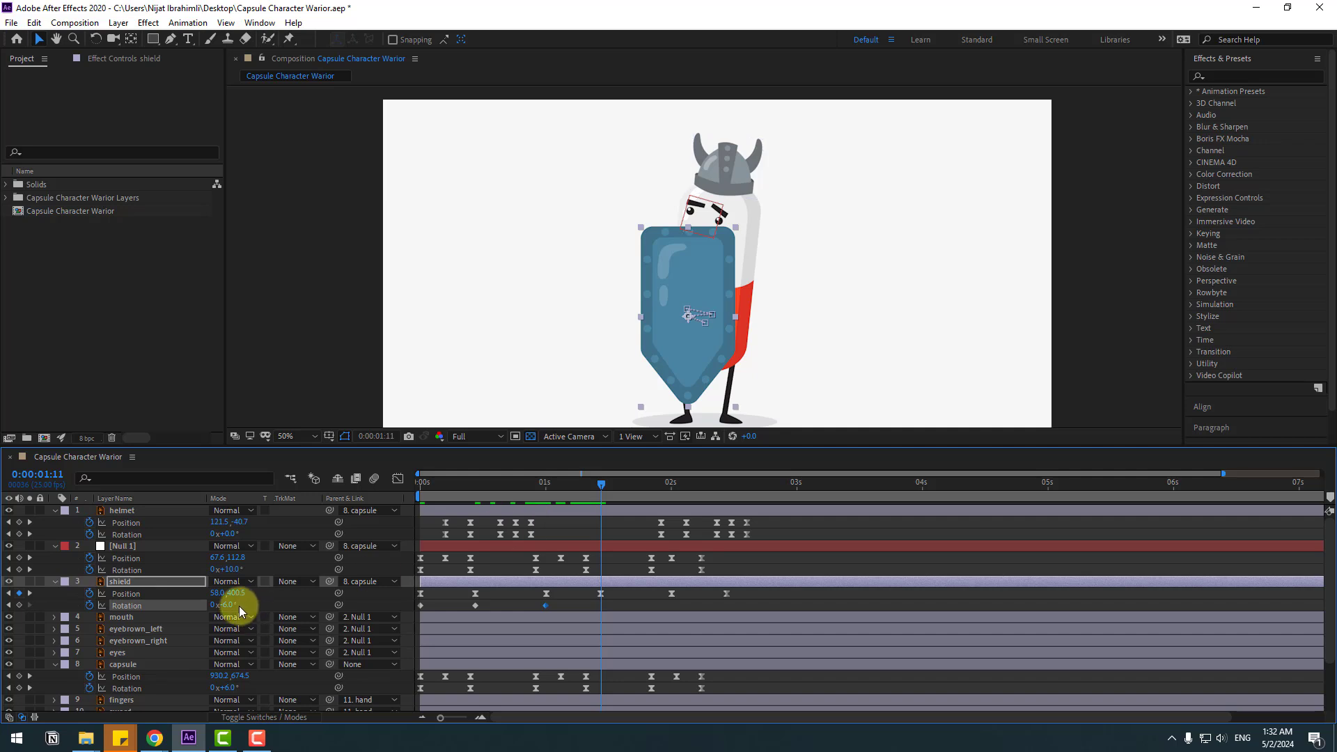
drag(229, 605, 233, 609)
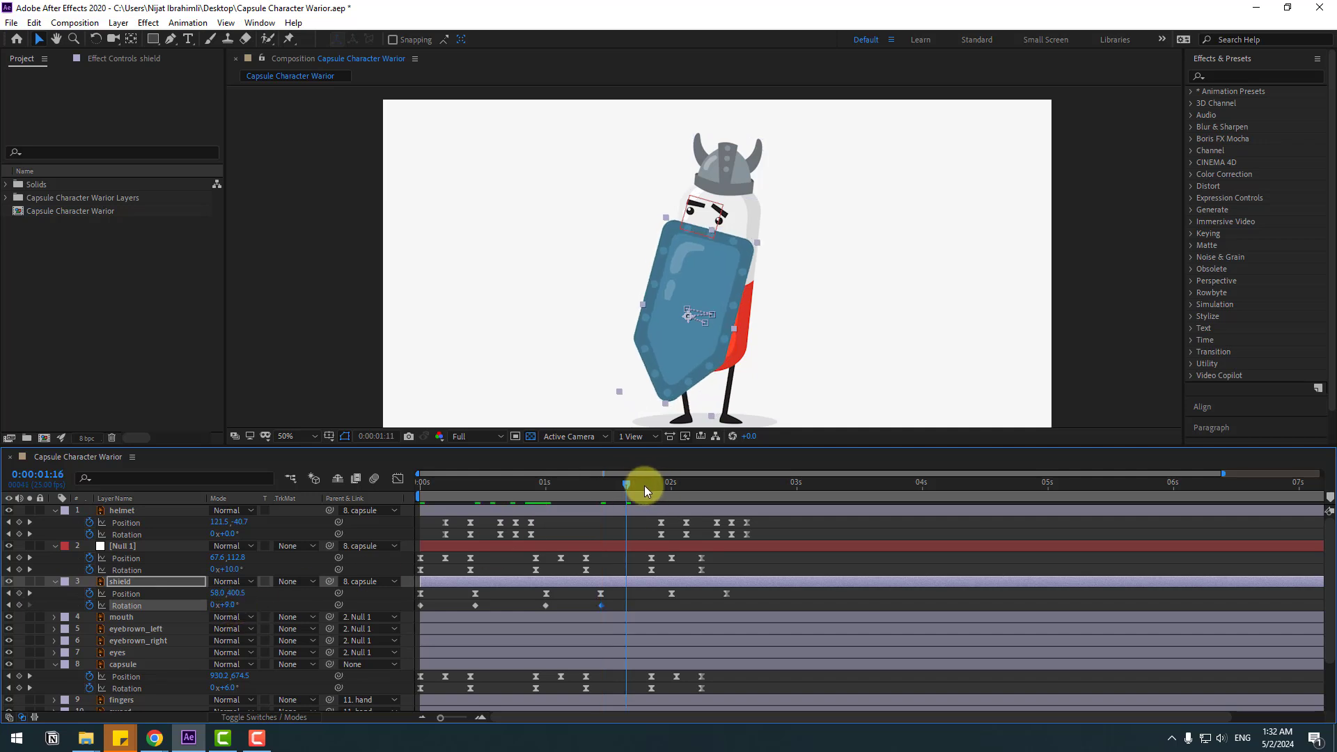
drag(645, 490, 732, 491)
click(19, 605)
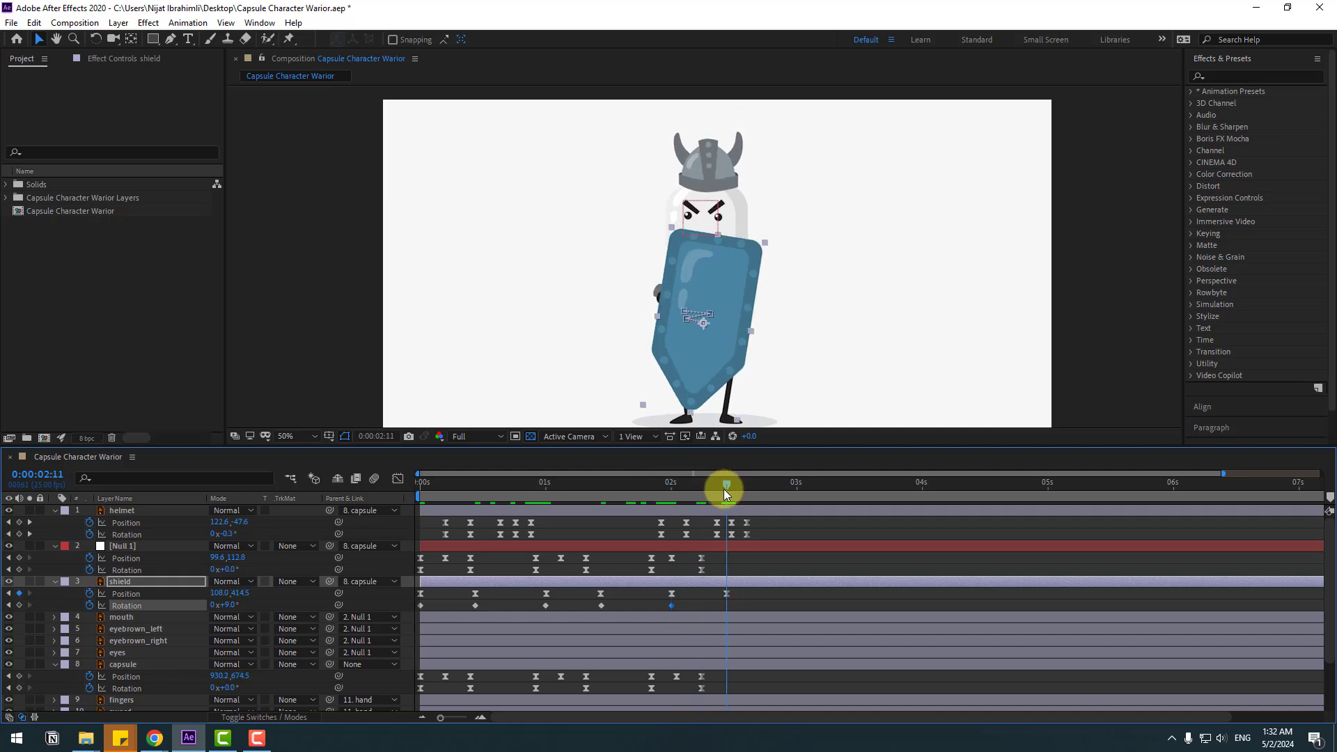
click(230, 606)
text(0)
key(Return)
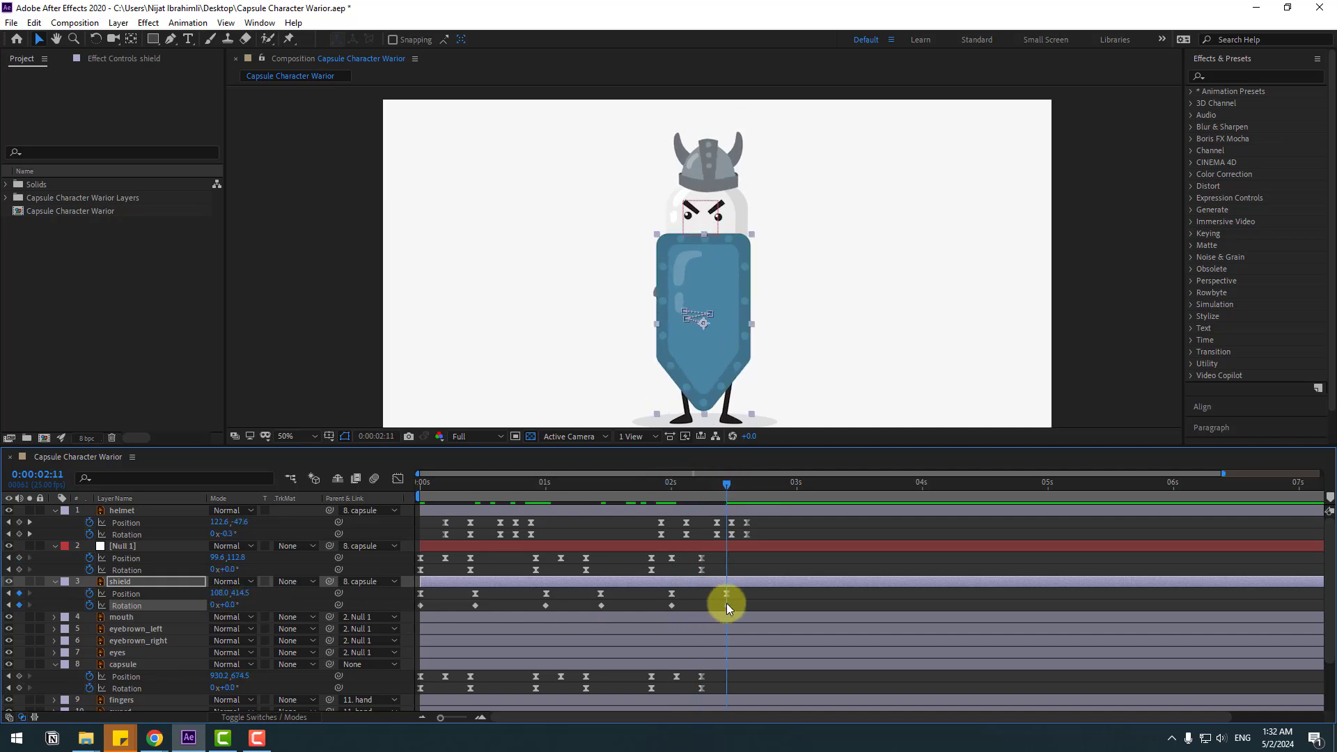
Step: Apply Easy Ease to all shield Rotation keyframes and preview the rocking motion
drag(752, 587, 425, 613)
right_click(422, 610)
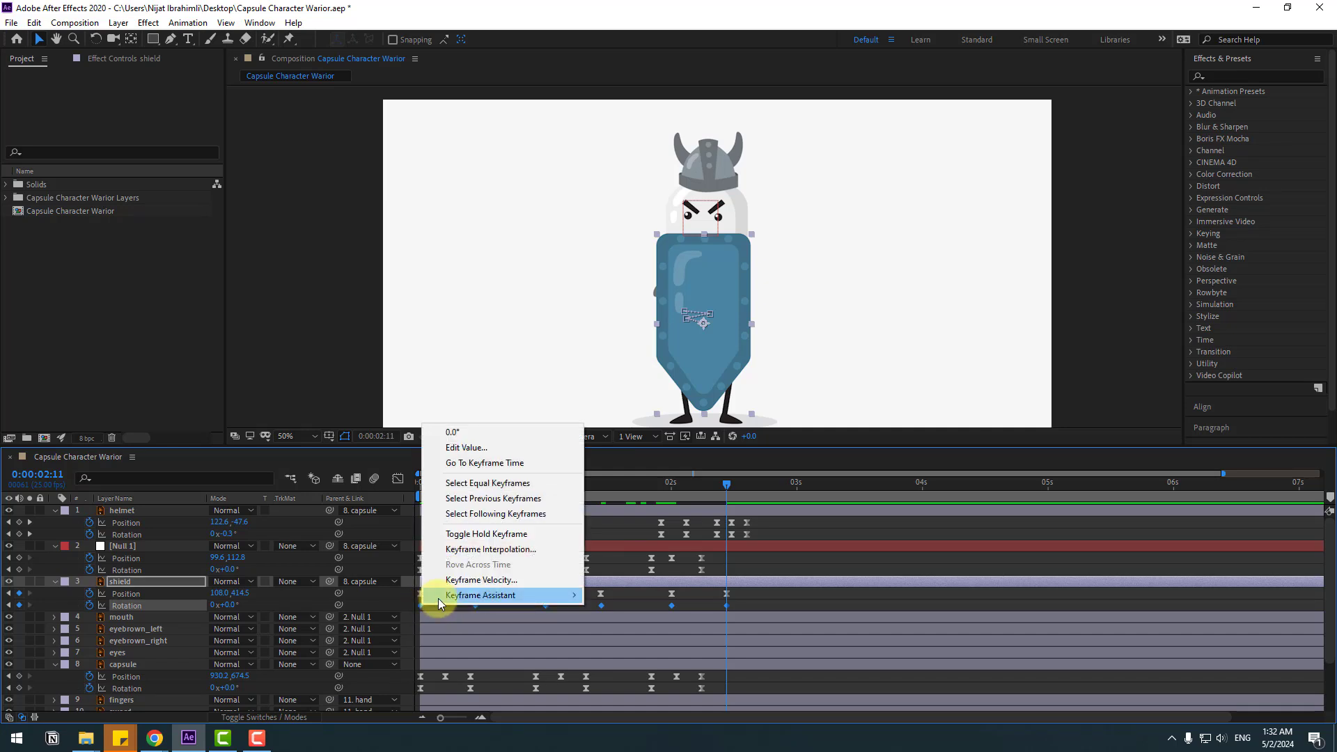
mouse_move(473, 595)
click(637, 636)
key(space)
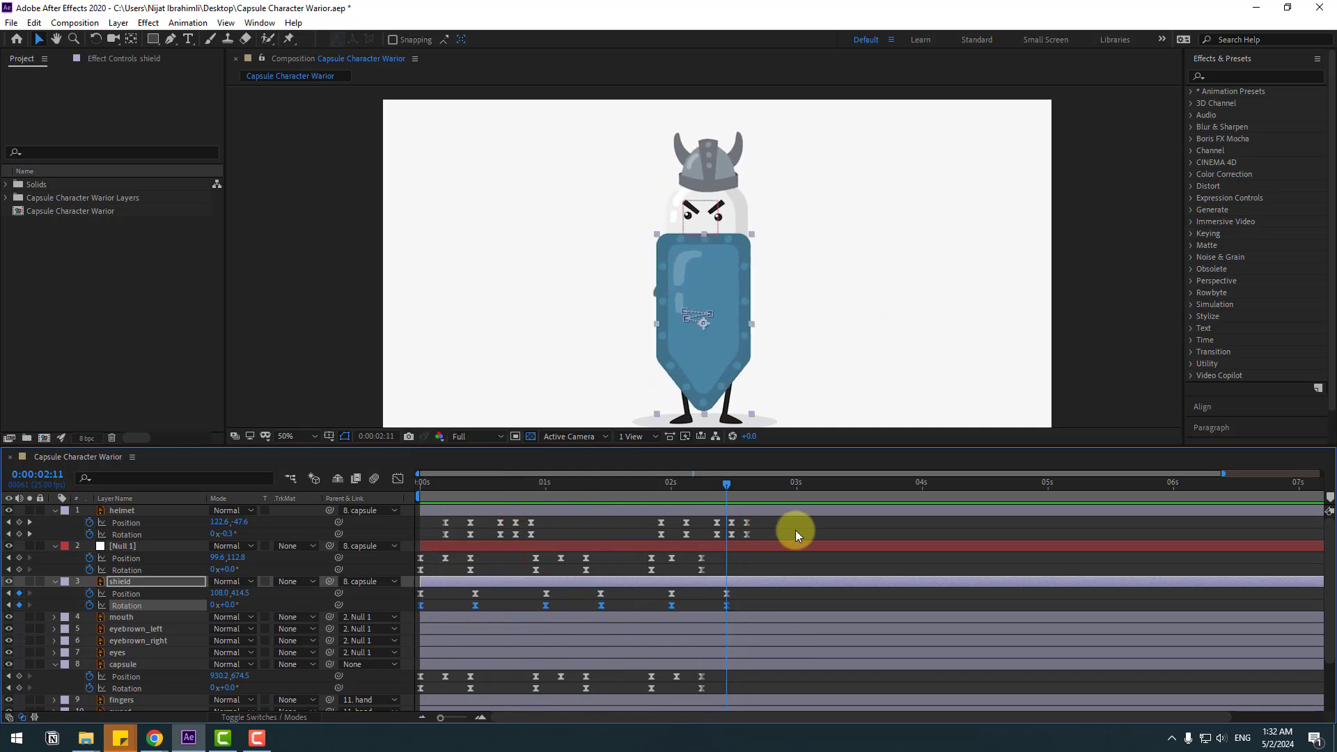
drag(695, 485, 750, 486)
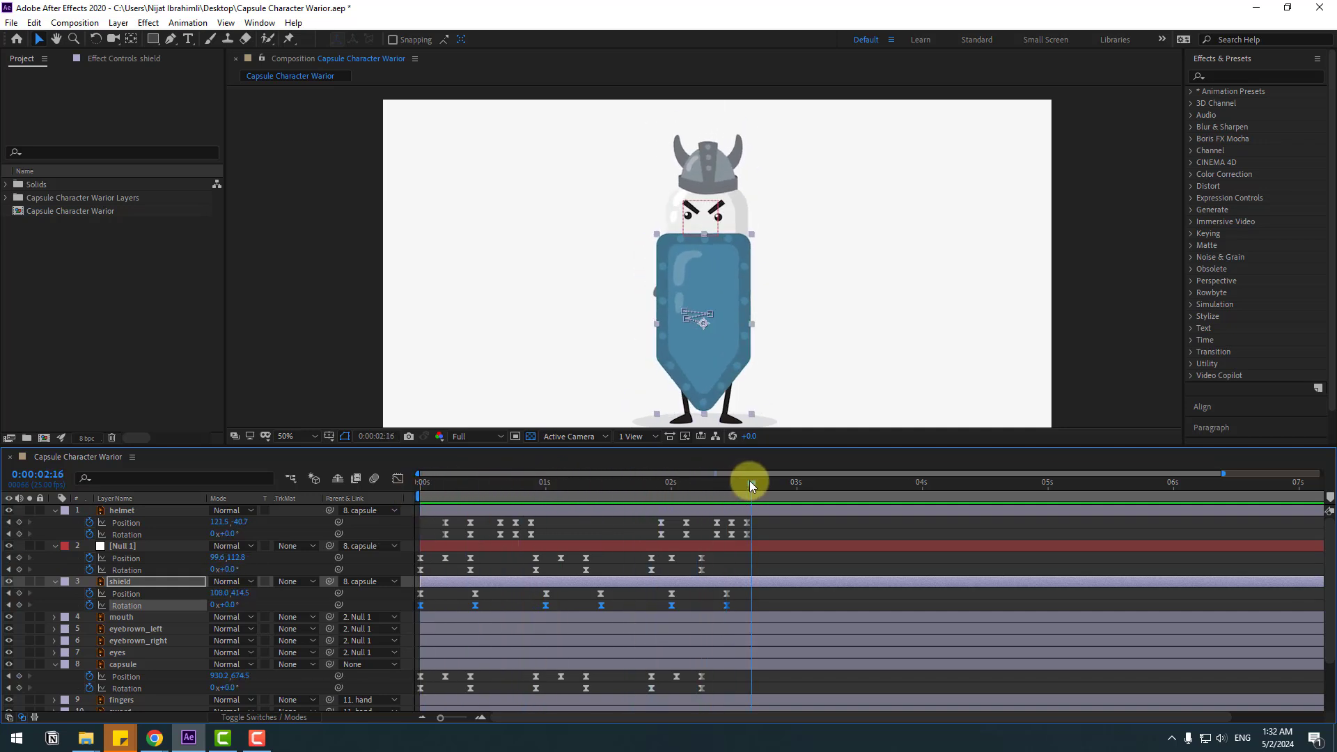
click(184, 603)
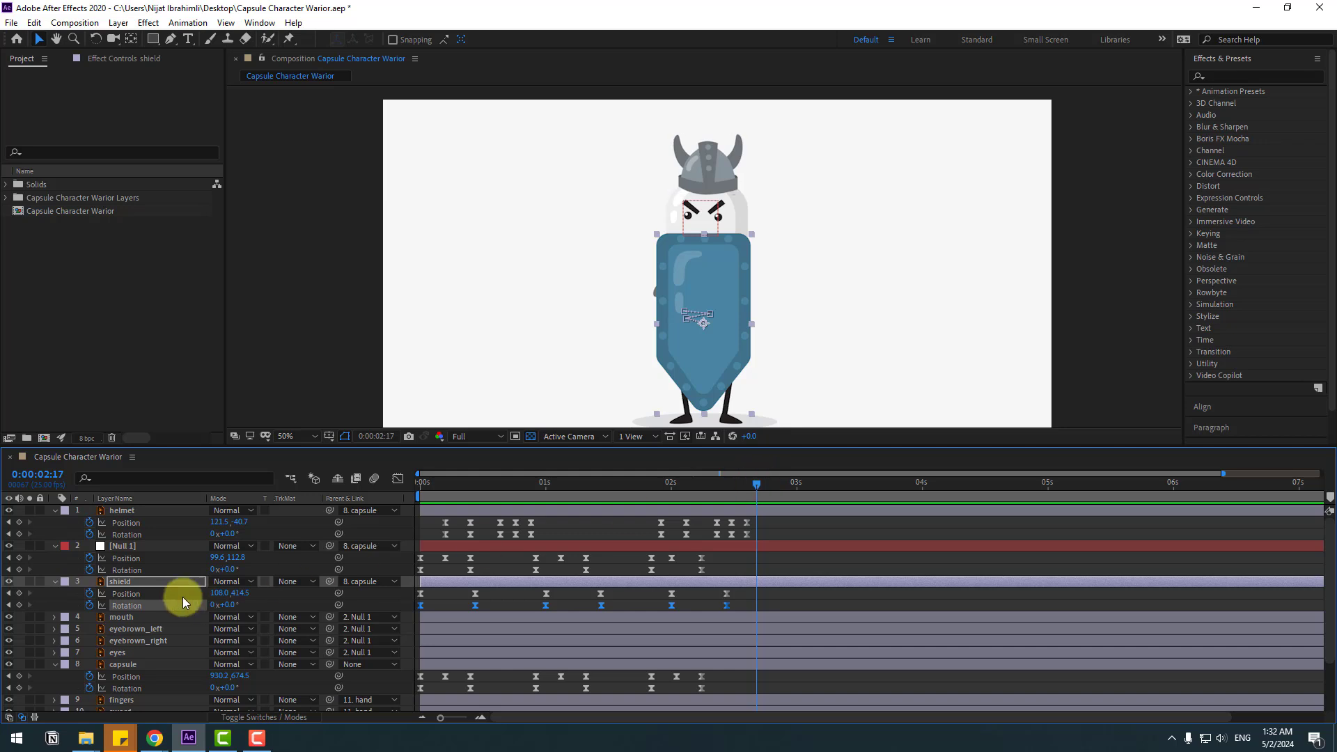
scroll(179, 593, down, 3)
Step: Start the hand layer's Rotation keyframes at 2:07 and raise the sword arm at 2:17
click(120, 656)
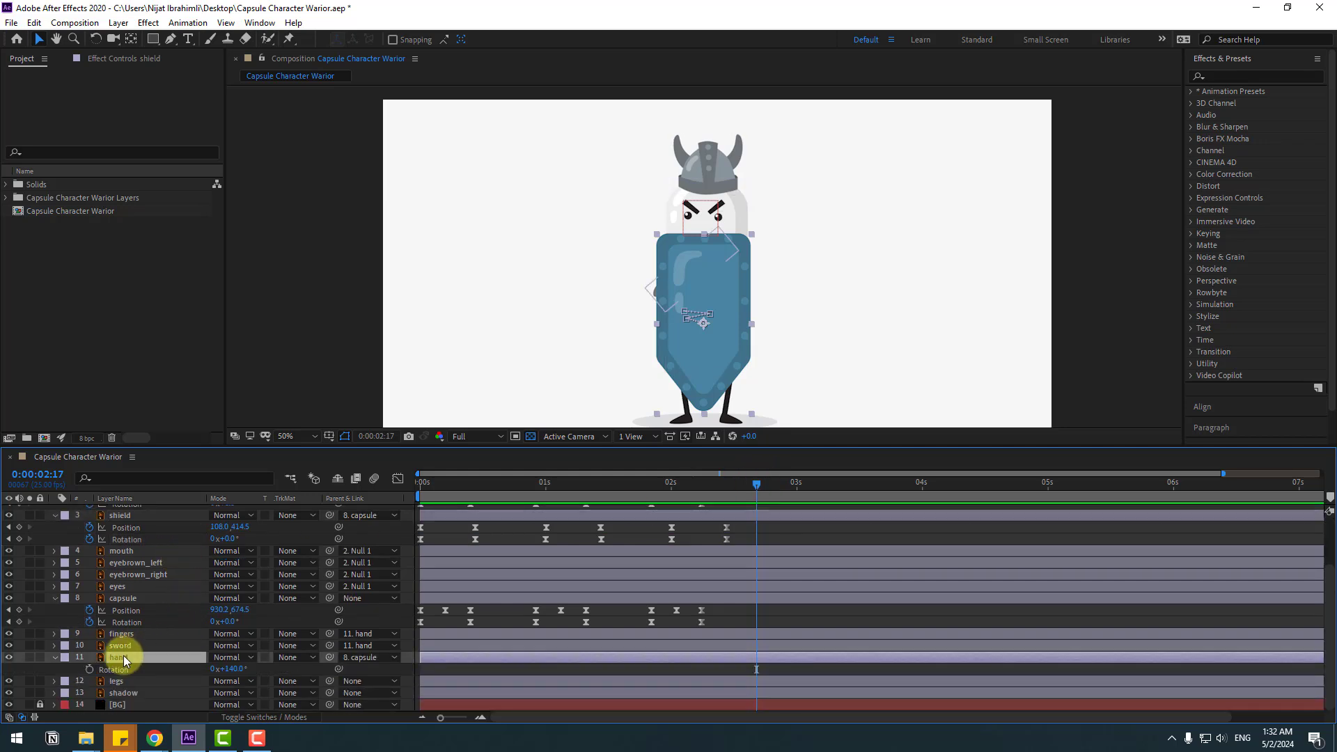
key(r)
mouse_move(727, 481)
mouse_down()
mouse_move(689, 483)
mouse_move(706, 484)
mouse_up()
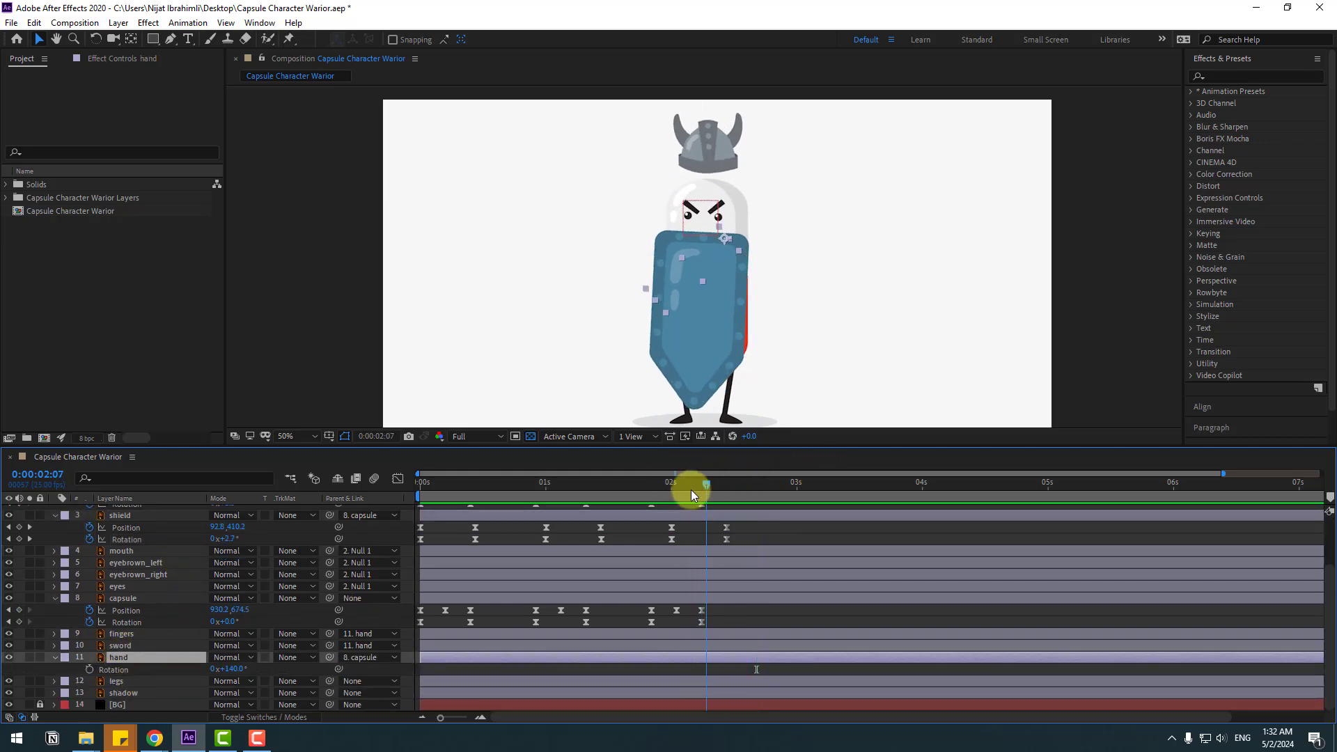
click(672, 538)
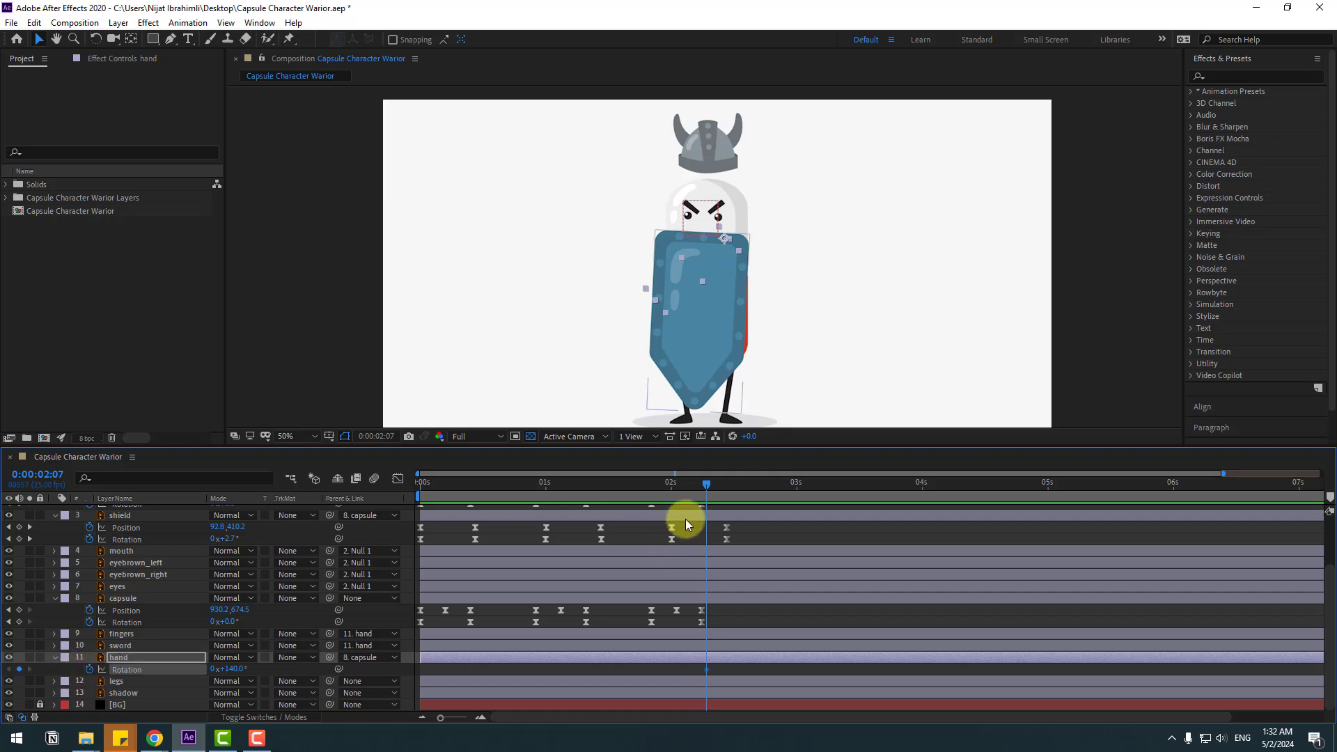
key(shift+Page_Down)
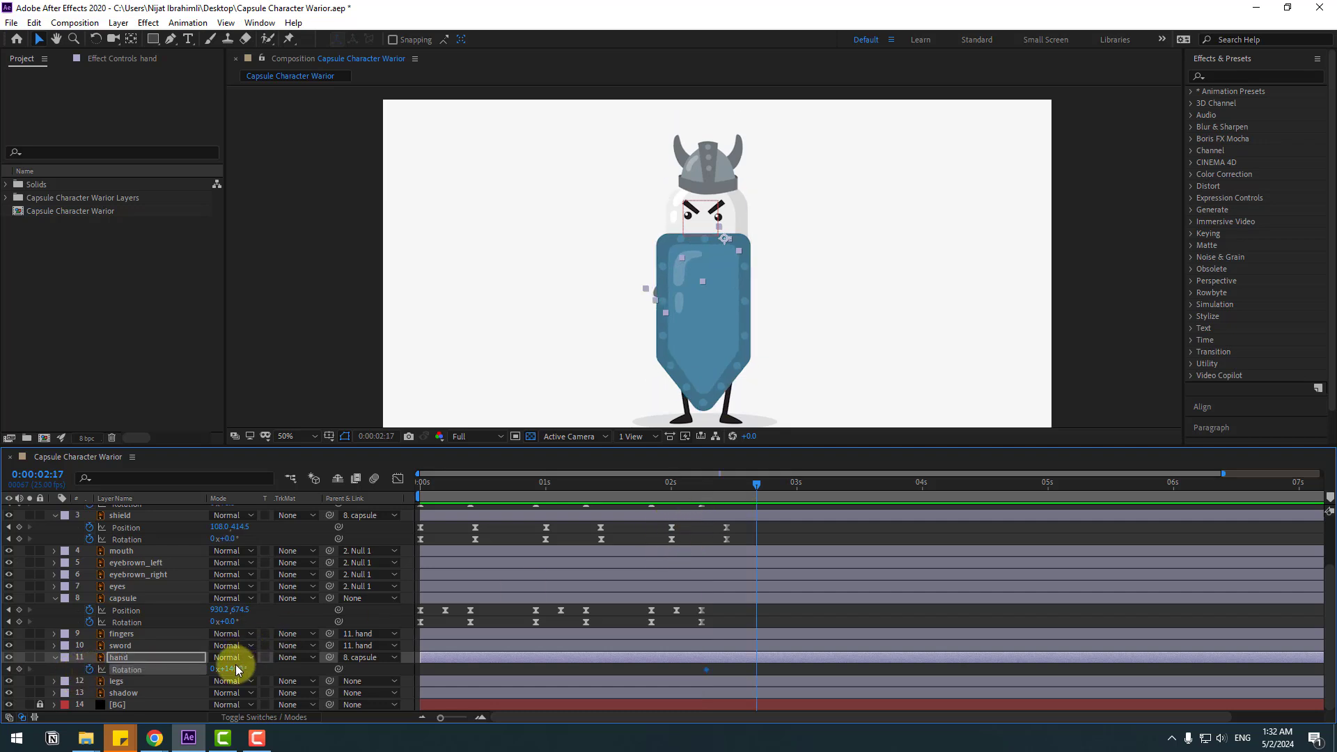
drag(233, 668, 132, 669)
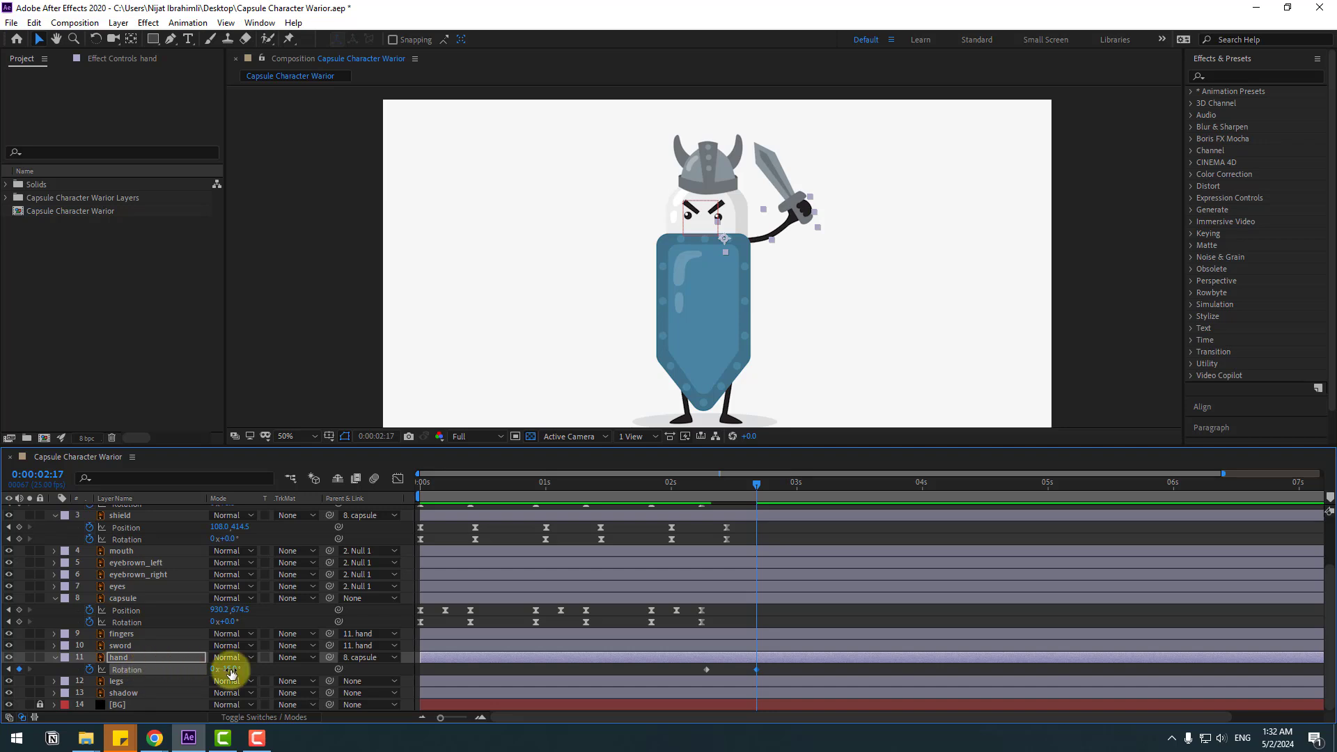
drag(228, 669, 230, 669)
Step: Add alternating lowered (~+29°) and raised arm keyframes every ten frames through about 8:00
key(space)
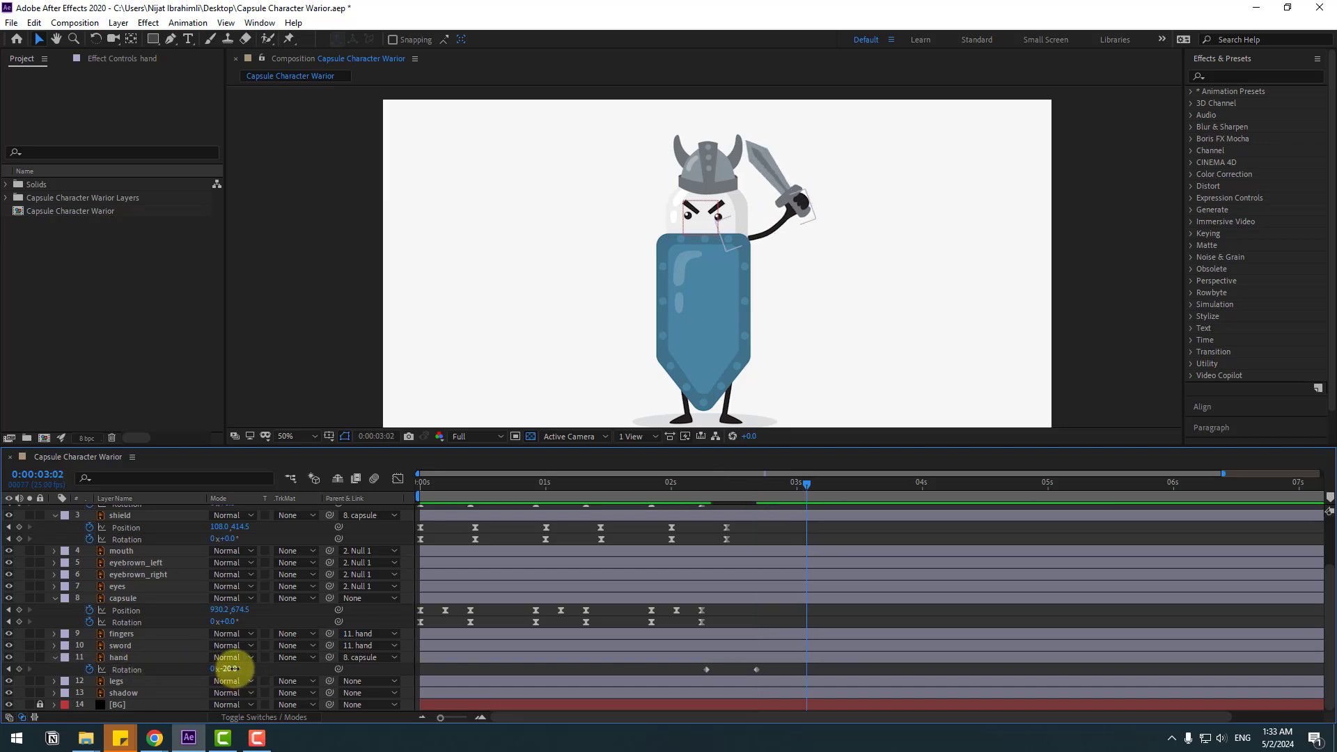
mouse_move(229, 670)
mouse_down()
mouse_move(259, 667)
mouse_move(218, 663)
mouse_move(237, 676)
mouse_move(209, 675)
mouse_move(257, 663)
mouse_move(226, 670)
mouse_up()
key(shift+Page_Down)
key(shift+Page_Down)
key(shift+Page_Down)
key(shift+Page_Down)
key(shift+Page_Down)
key(shift+Page_Down)
key(shift+Page_Down)
key(shift+Page_Down)
key(shift+Page_Down)
drag(218, 670, 233, 670)
key(shift+Page_Down)
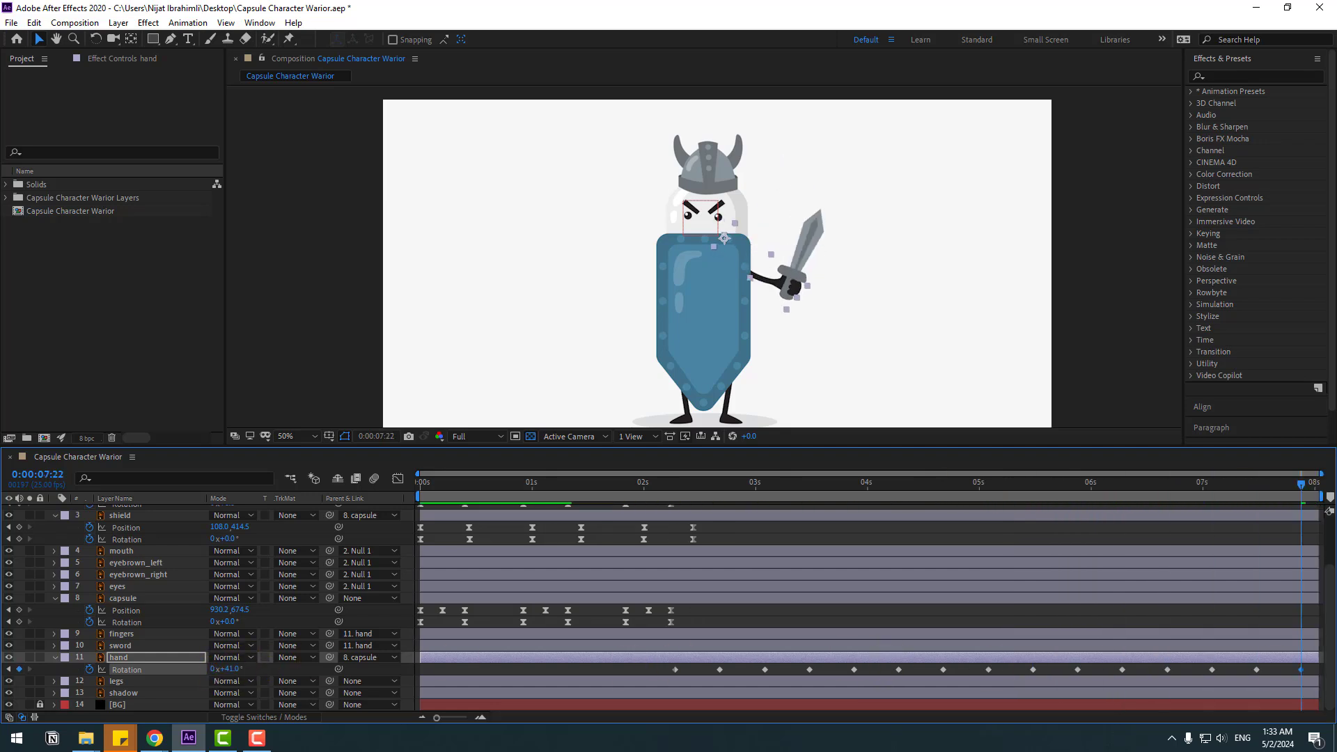
drag(1305, 676, 1313, 670)
Step: Apply Easy Ease to all hand Rotation keyframes and preview the sword wave
drag(1236, 689, 654, 663)
drag(1267, 674, 713, 678)
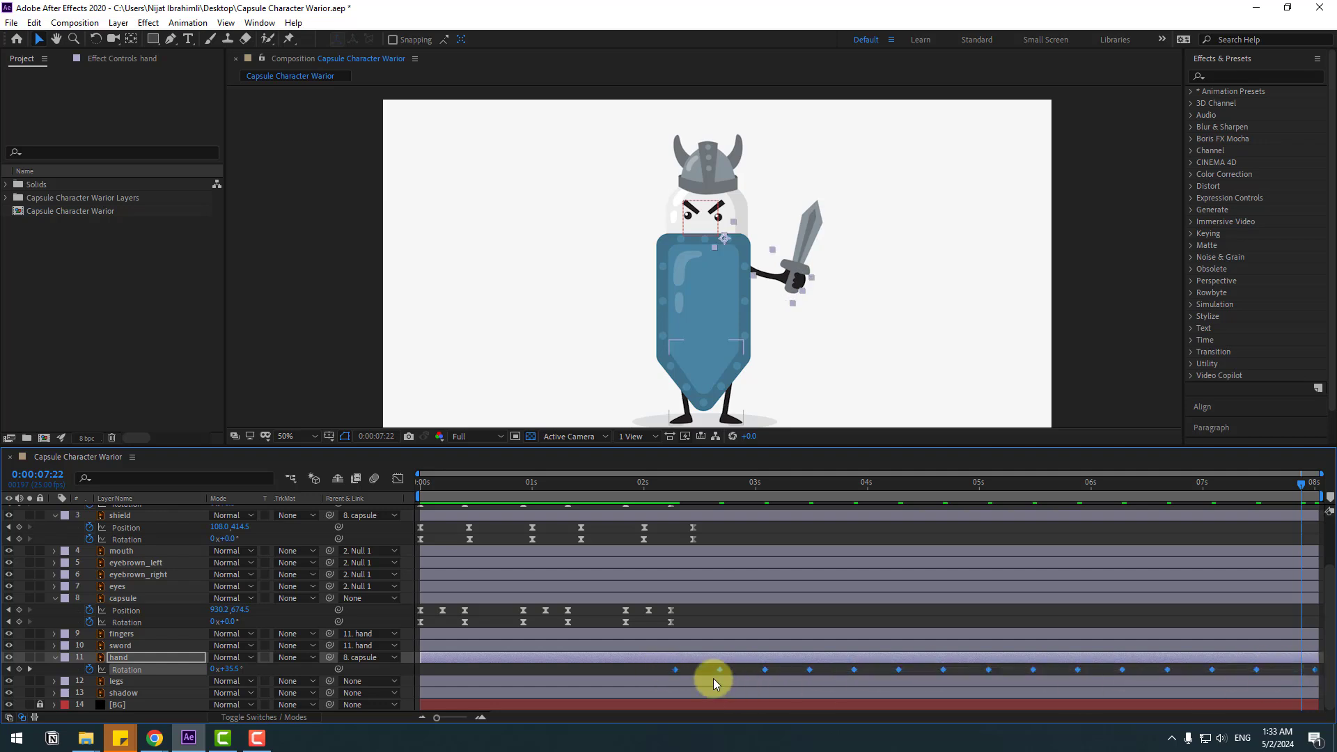
right_click(679, 670)
mouse_move(732, 660)
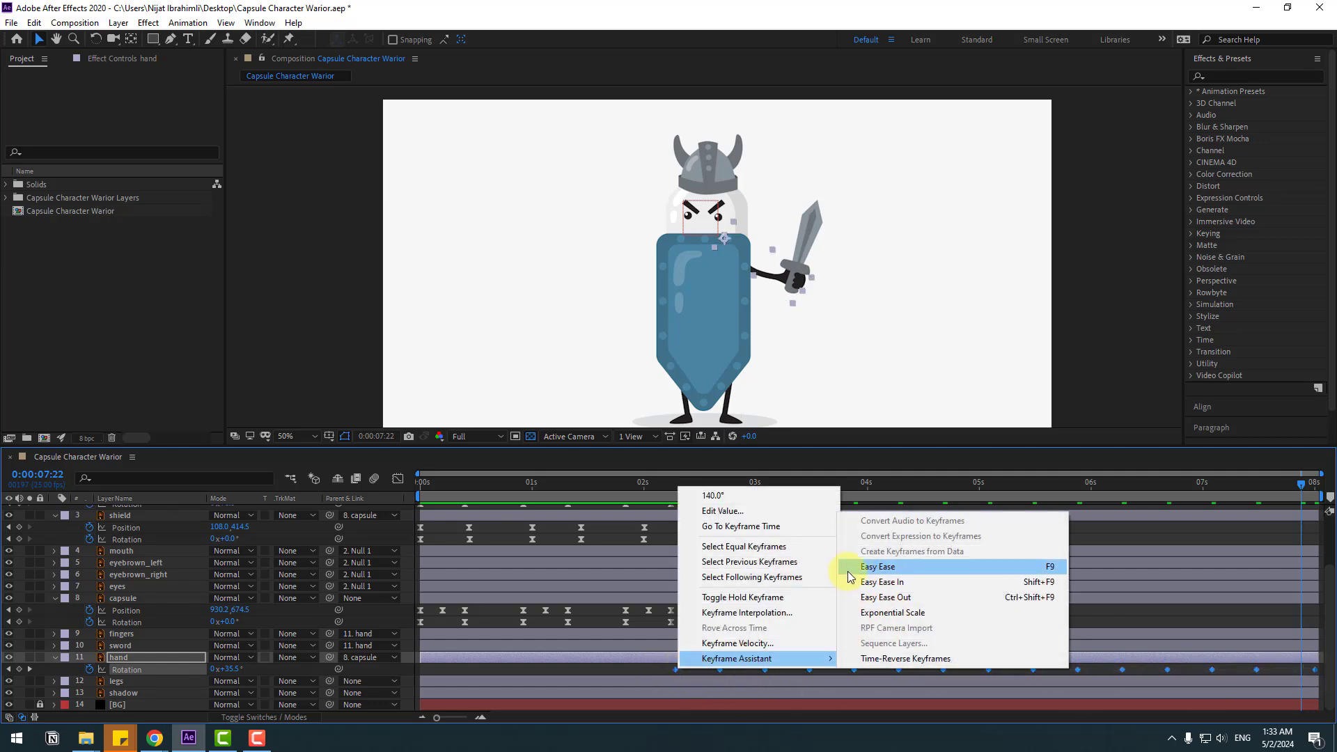
click(883, 577)
key(space)
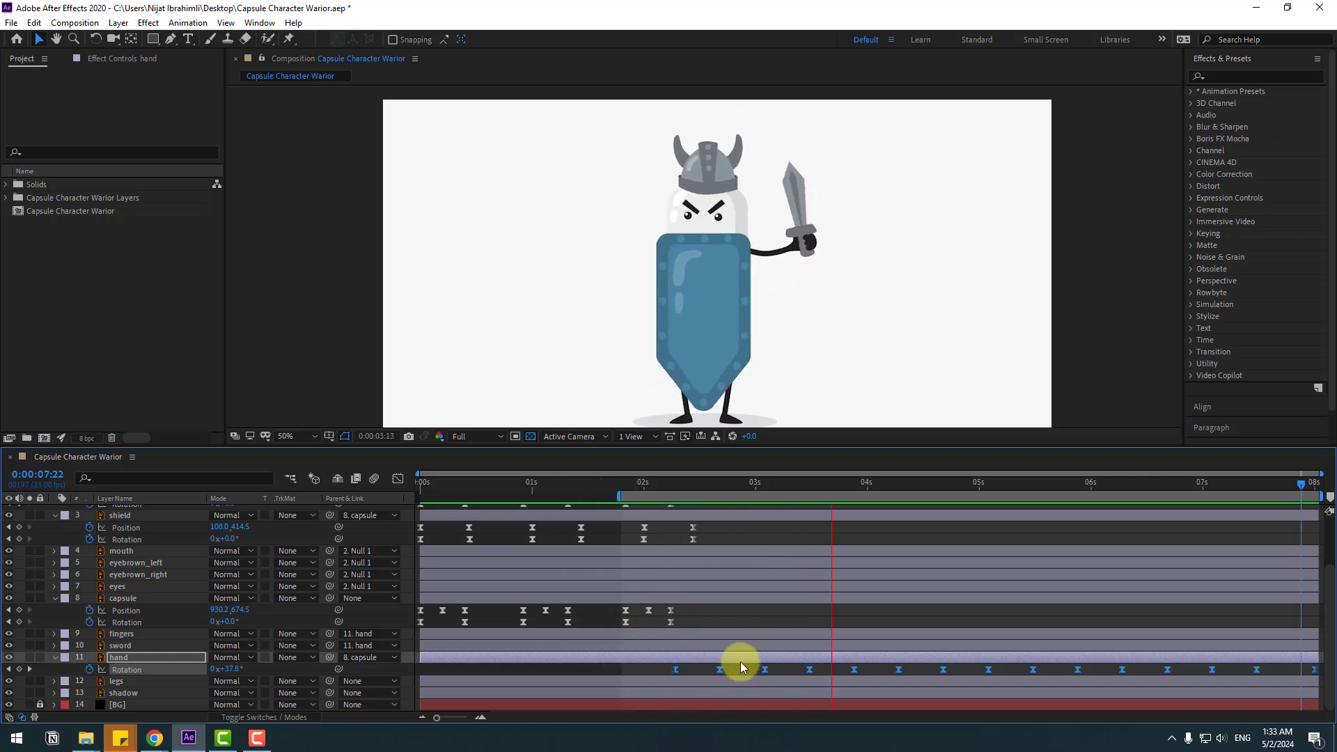
Step: Shift the hand keyframes slightly earlier and spread them out to slow the wave, previewing each change
click(680, 670)
drag(675, 669, 658, 667)
key(space)
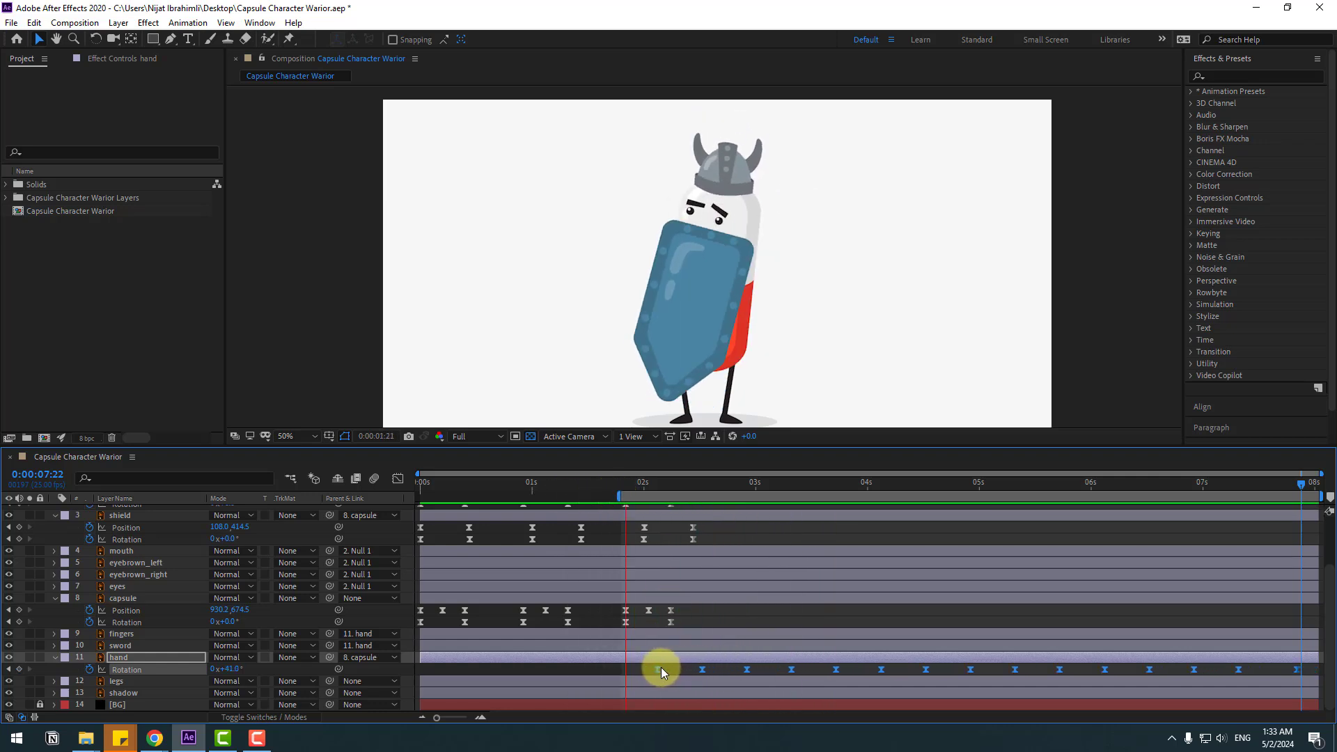
click(1305, 670)
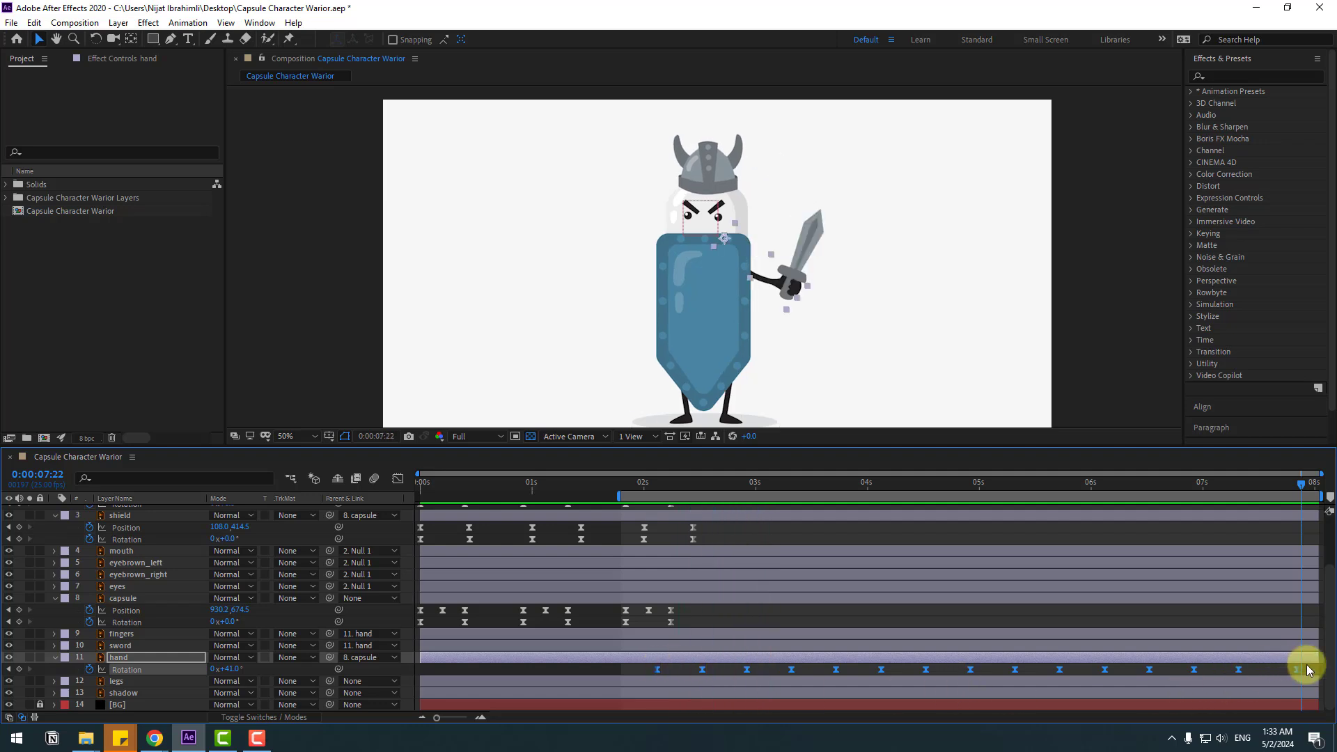
drag(1312, 674, 1316, 674)
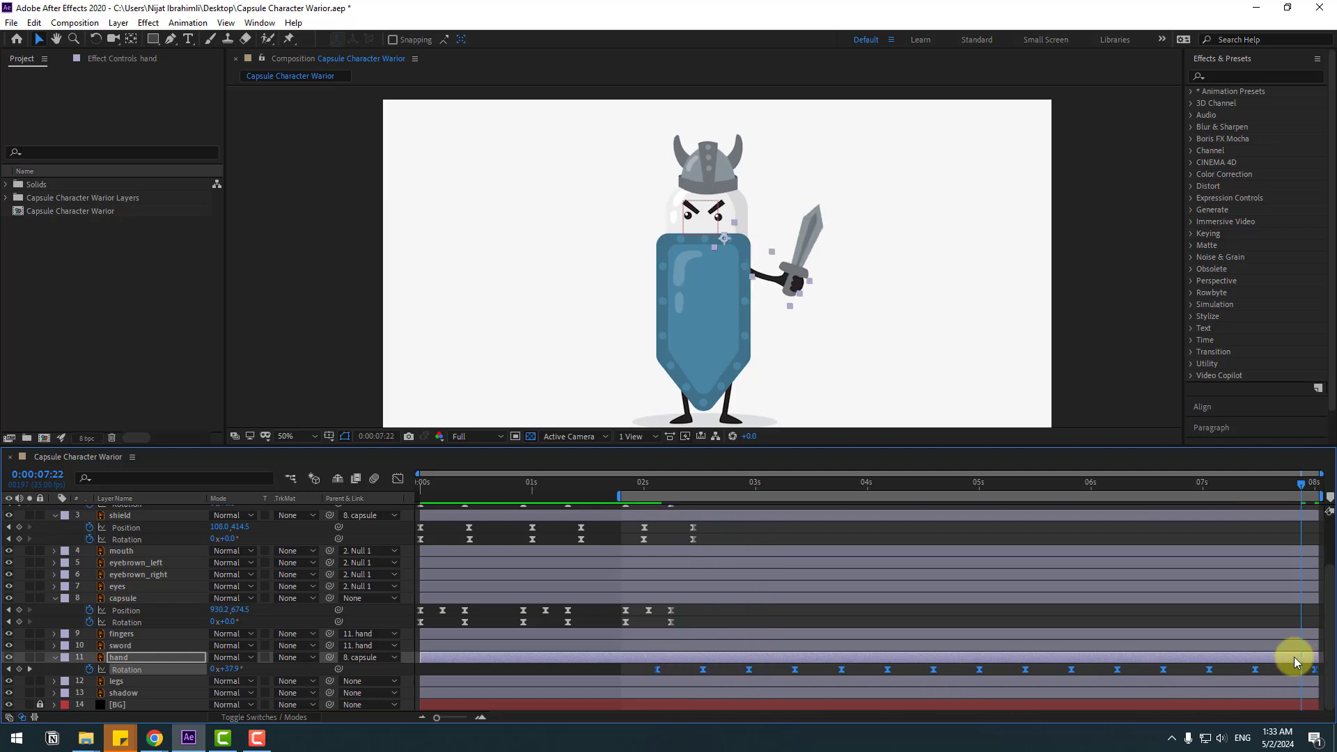
key(space)
click(630, 482)
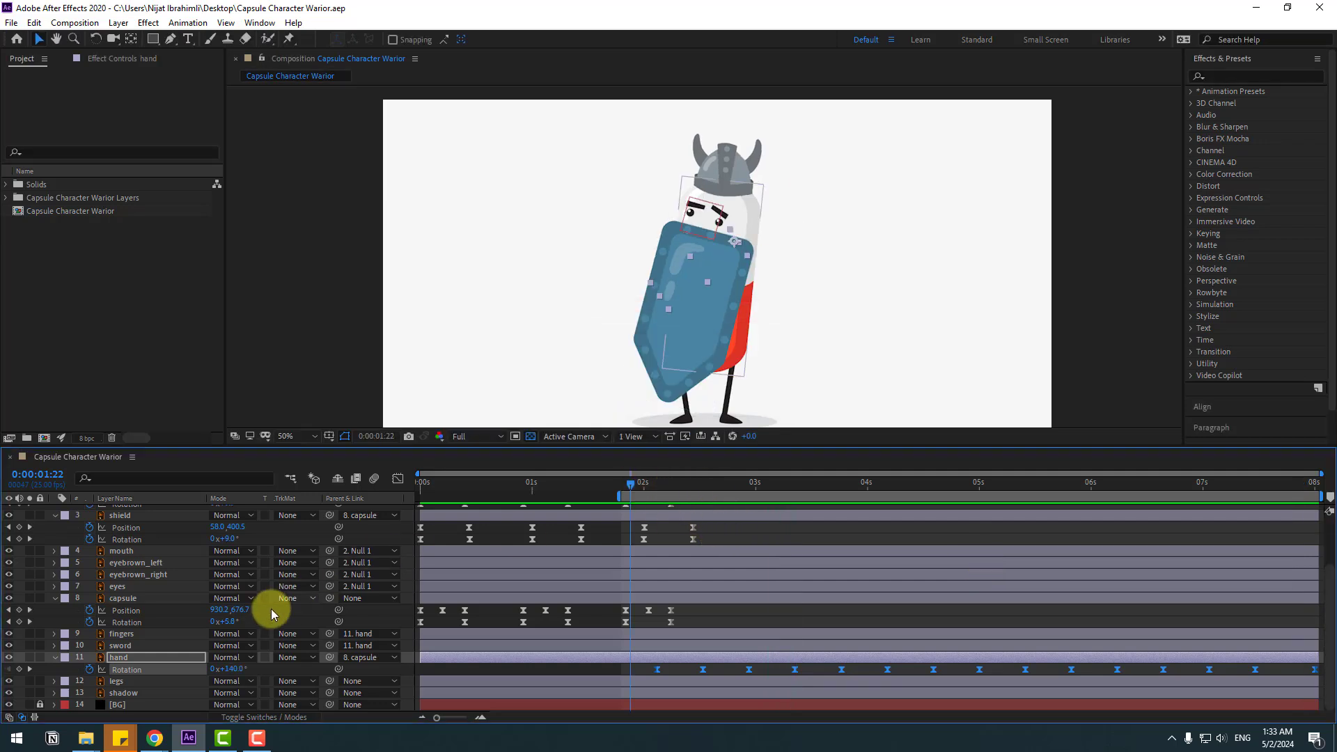
click(152, 623)
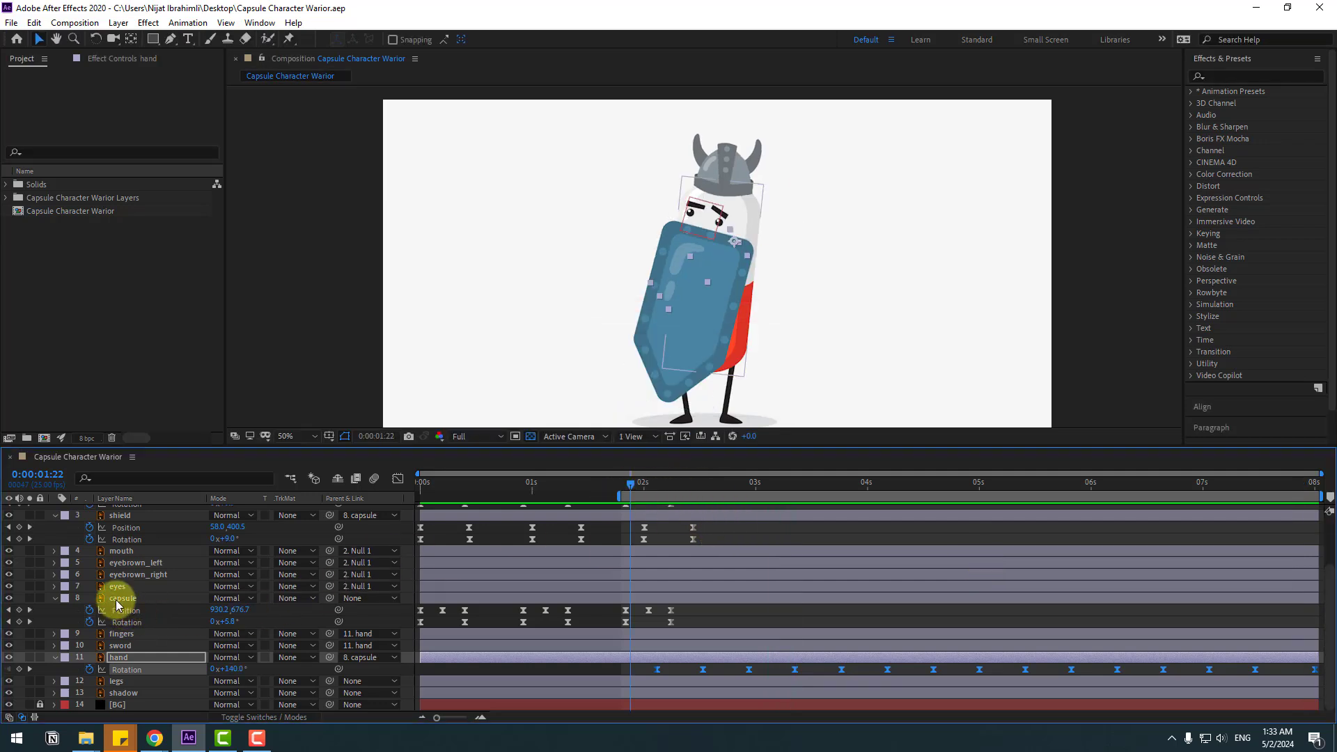
Step: Key the capsule's Rotation at -6° at 2:16, easing back to about -3° and then 0°
click(129, 603)
drag(631, 486, 672, 482)
key(shift+Page_Down)
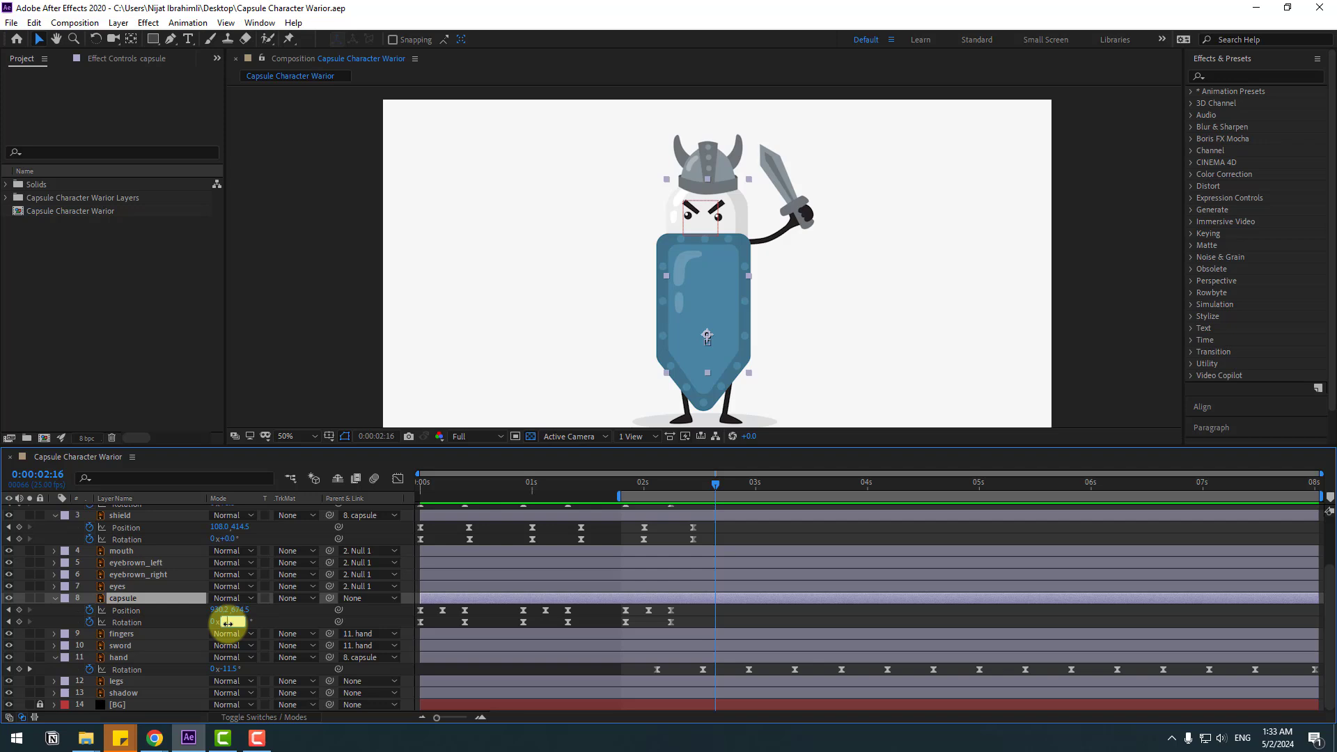
text(-6)
key(Return)
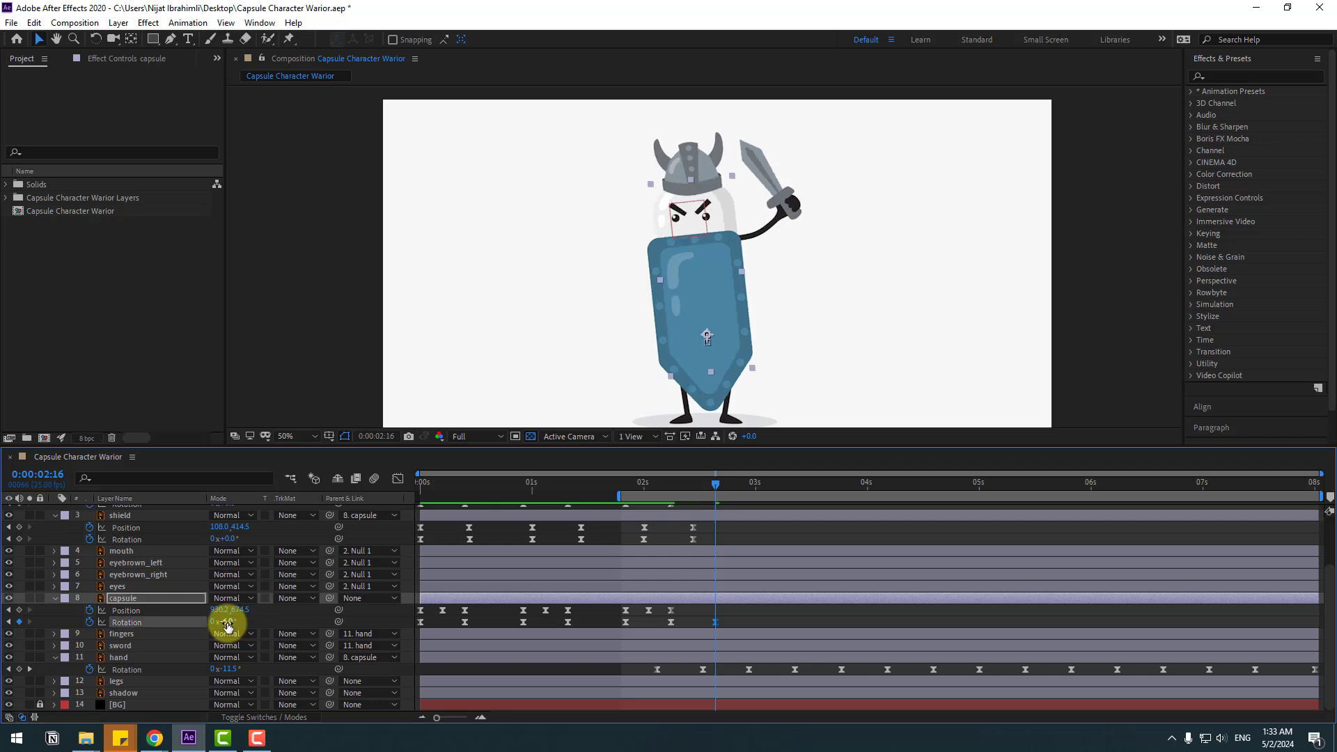
key(ctrl+shift+a)
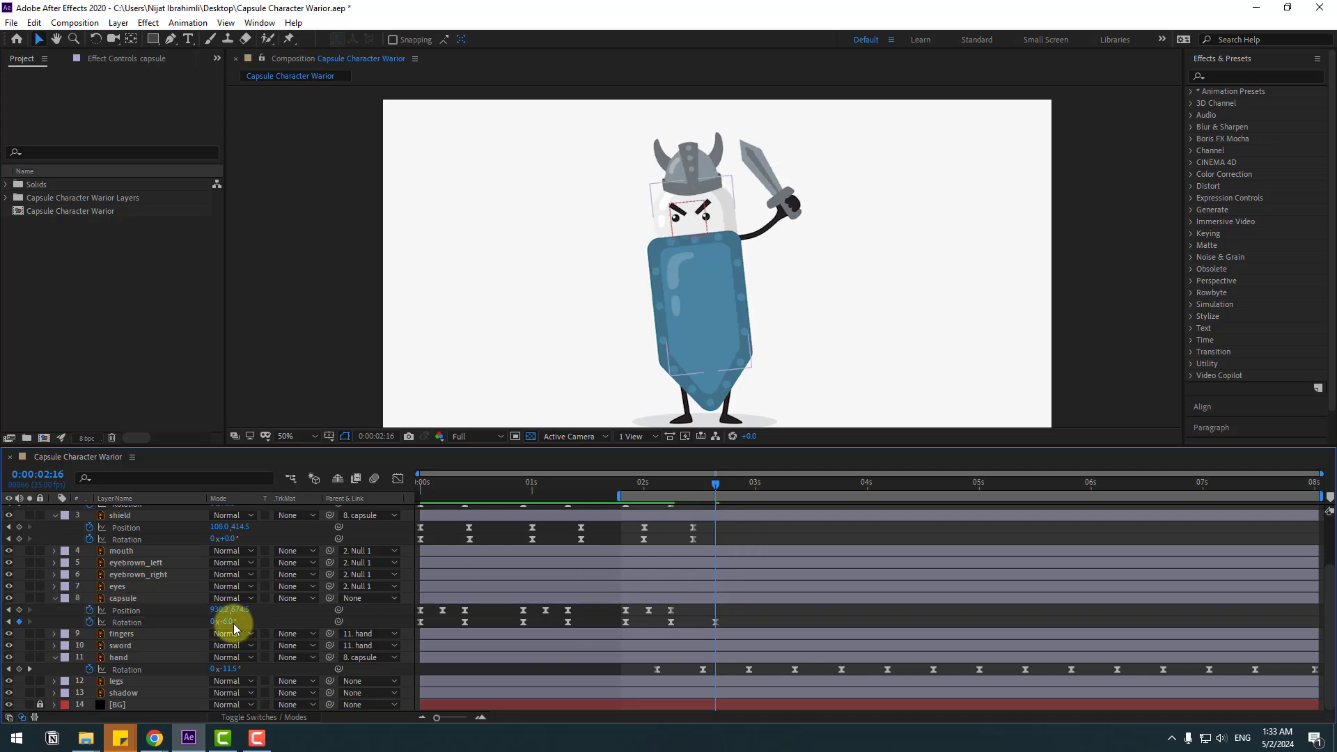
drag(230, 622, 236, 628)
key(shift+Page_Down)
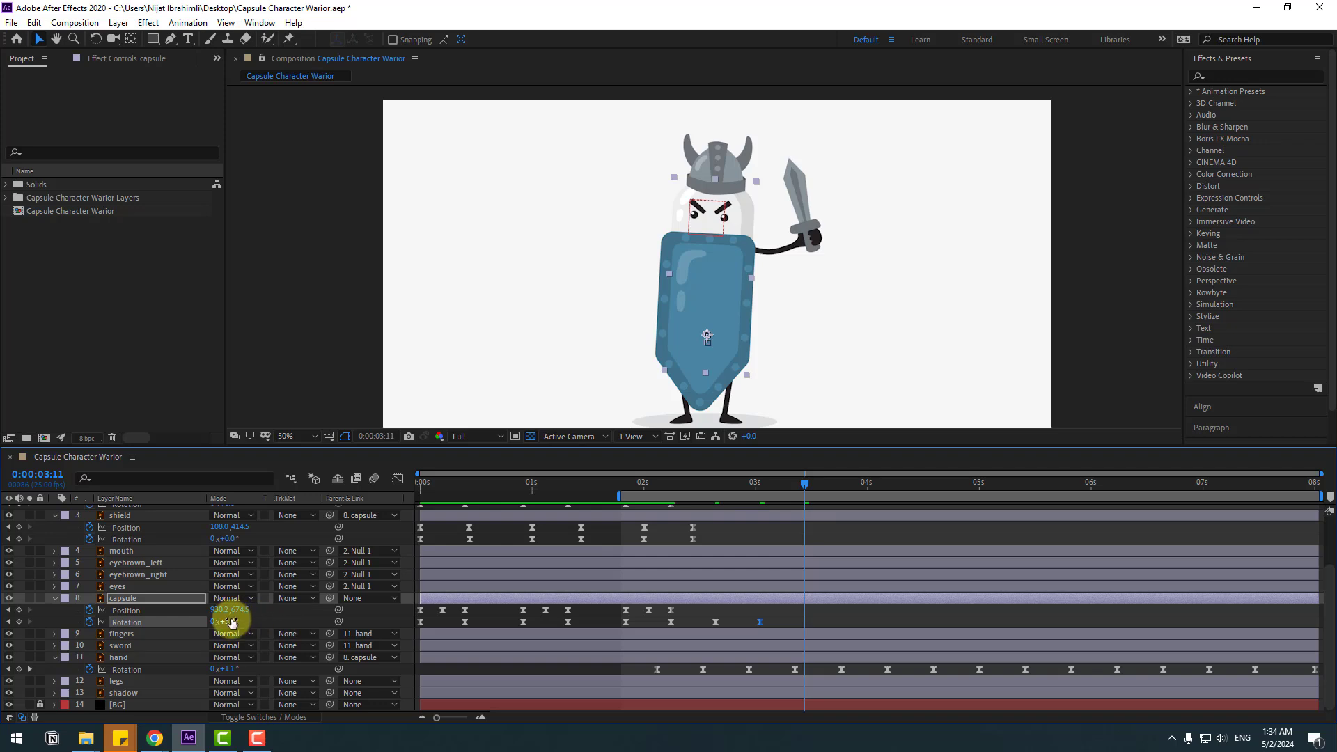
drag(231, 622, 218, 622)
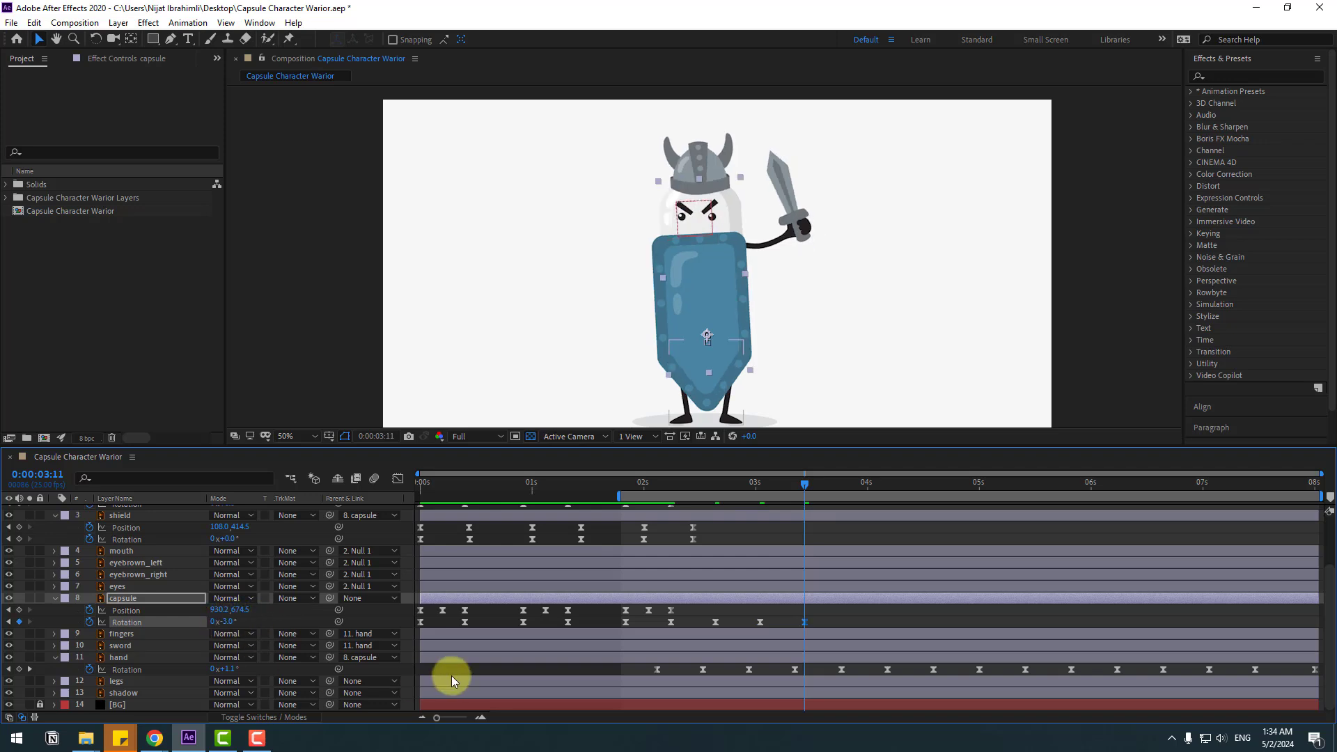
Step: Copy one rock's capsule rotation keyframes, paste them at 3:11, and preview
drag(771, 491, 804, 494)
drag(805, 628, 712, 626)
key(ctrl+c)
key(ctrl+v)
drag(701, 489, 807, 493)
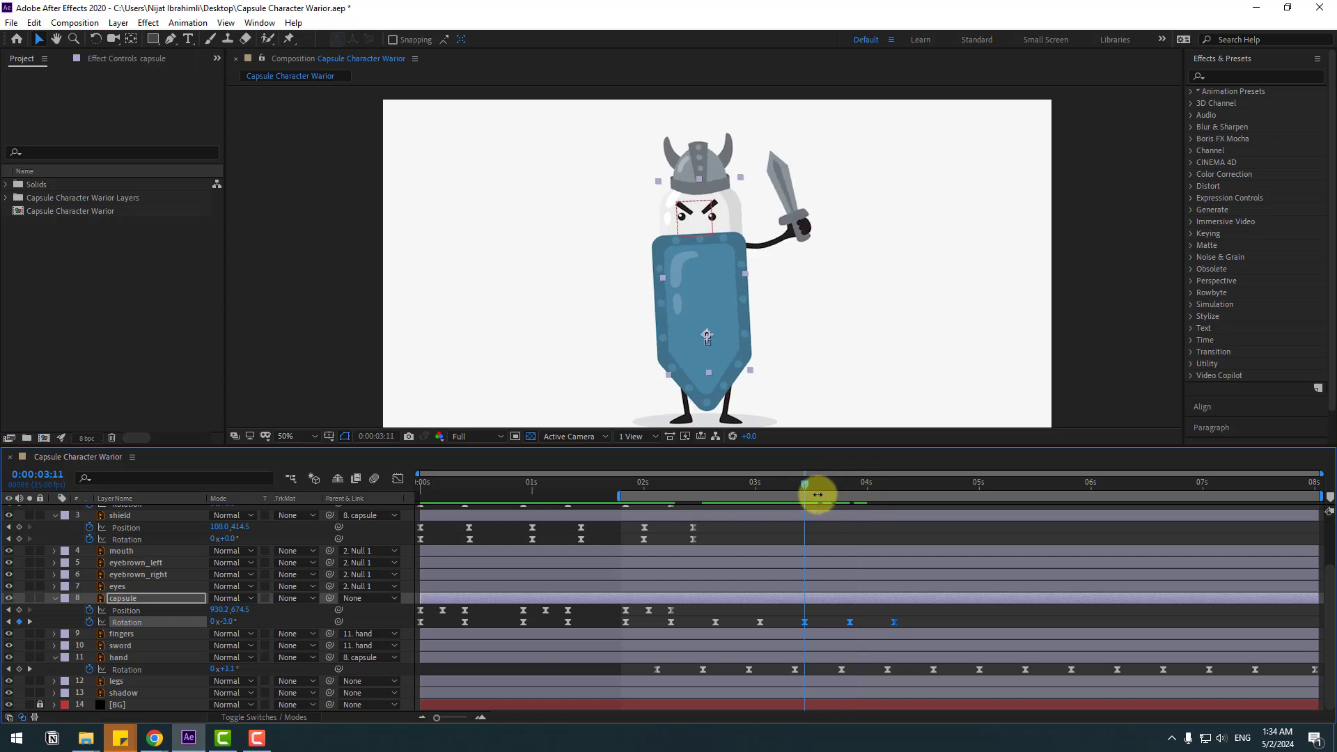
key(space)
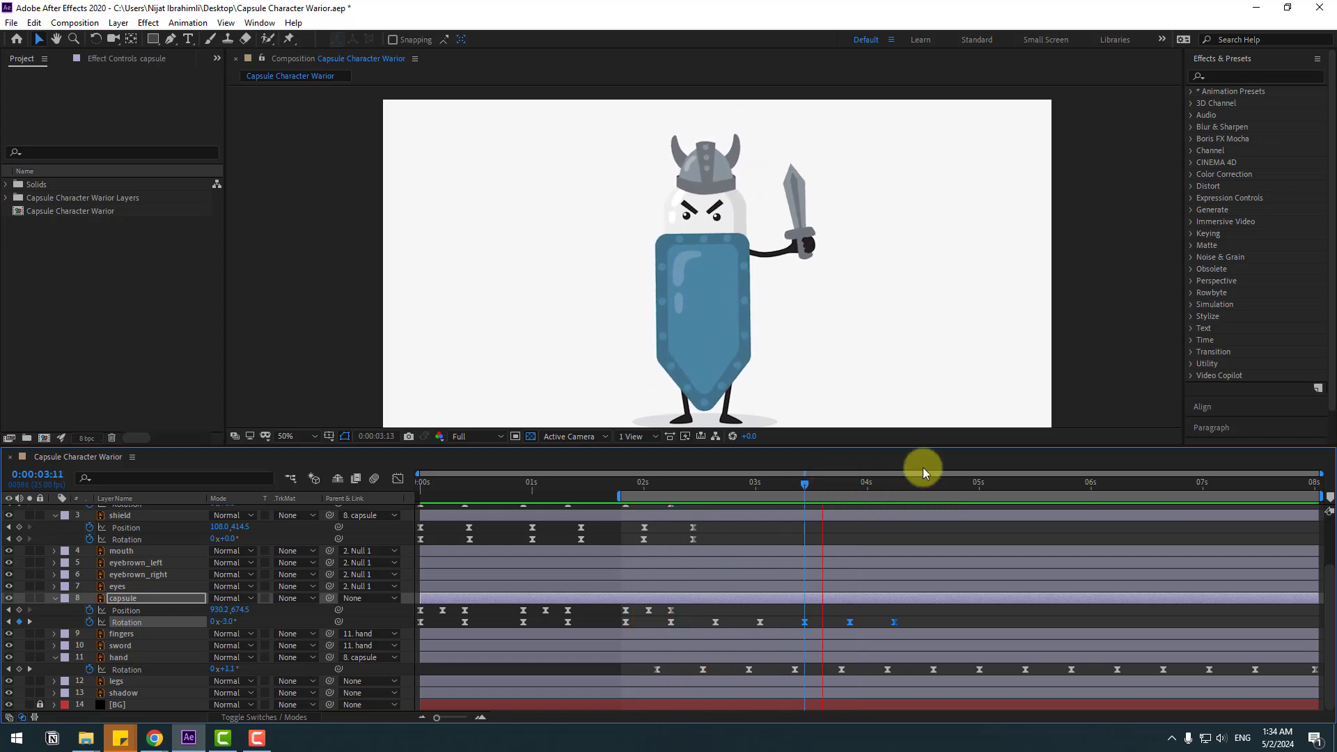
key(space)
Step: Paste the rocking keys at 4:06, 5:01, 6:06 and 6:16, stretch them to 8 s, and preview
click(898, 487)
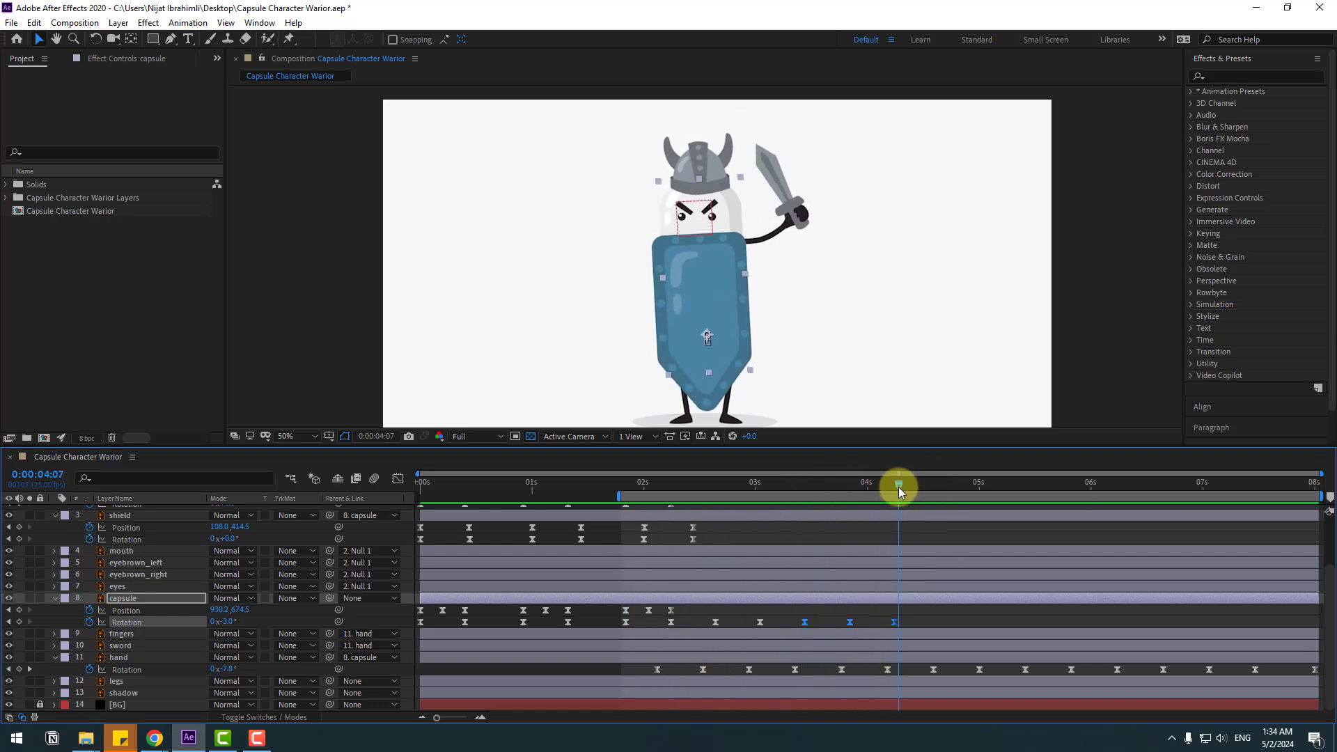
key(ctrl+v)
click(983, 485)
key(ctrl+v)
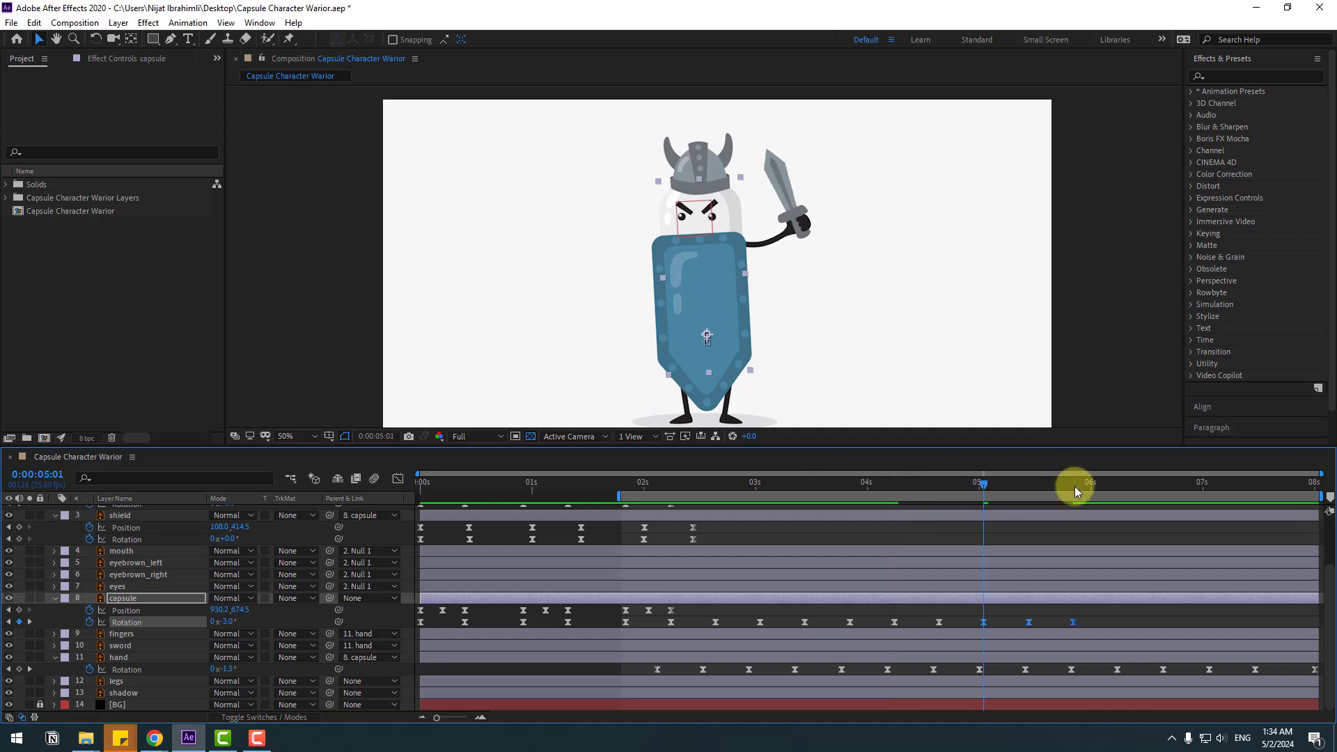
click(1075, 486)
key(ctrl+v)
click(1150, 487)
click(1163, 488)
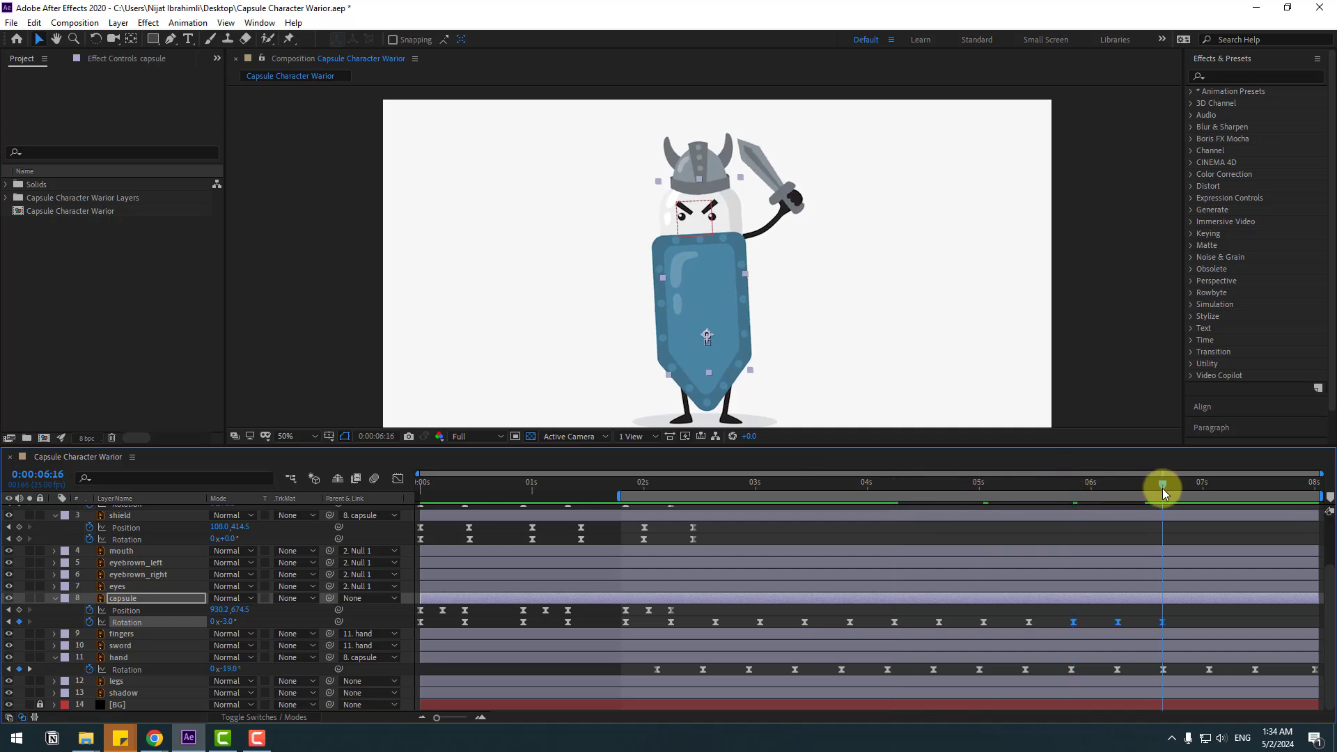
key(ctrl+v)
drag(1253, 620, 1315, 621)
key(space)
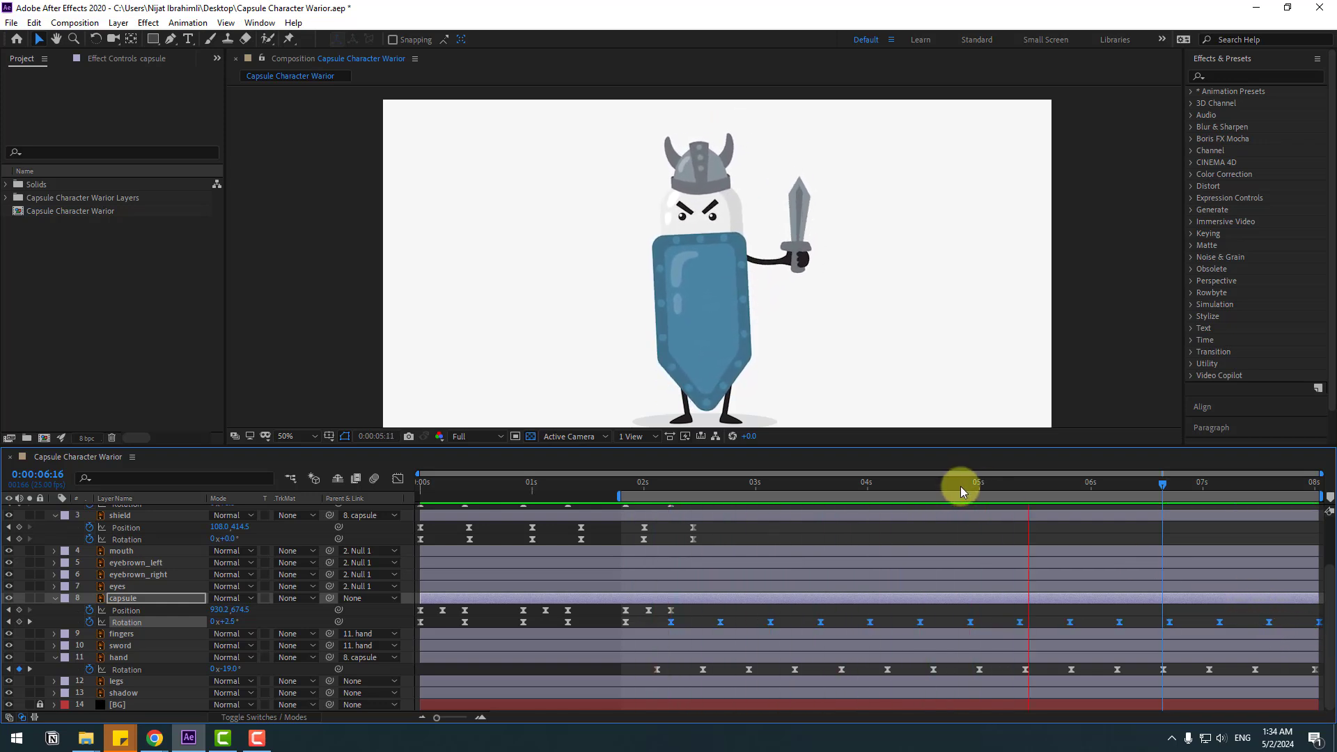
Step: Unlink the eyes layer's Scale and set a starting Scale keyframe at 0s
click(648, 486)
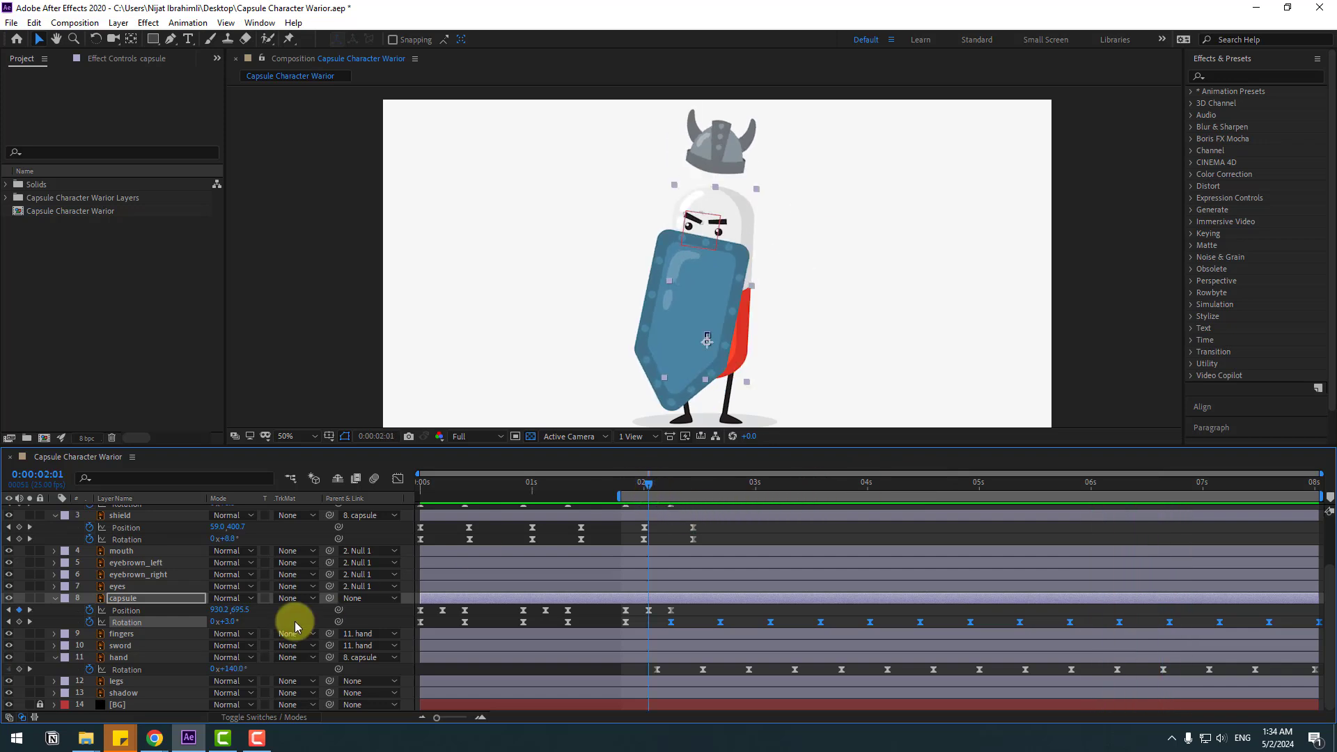
click(128, 587)
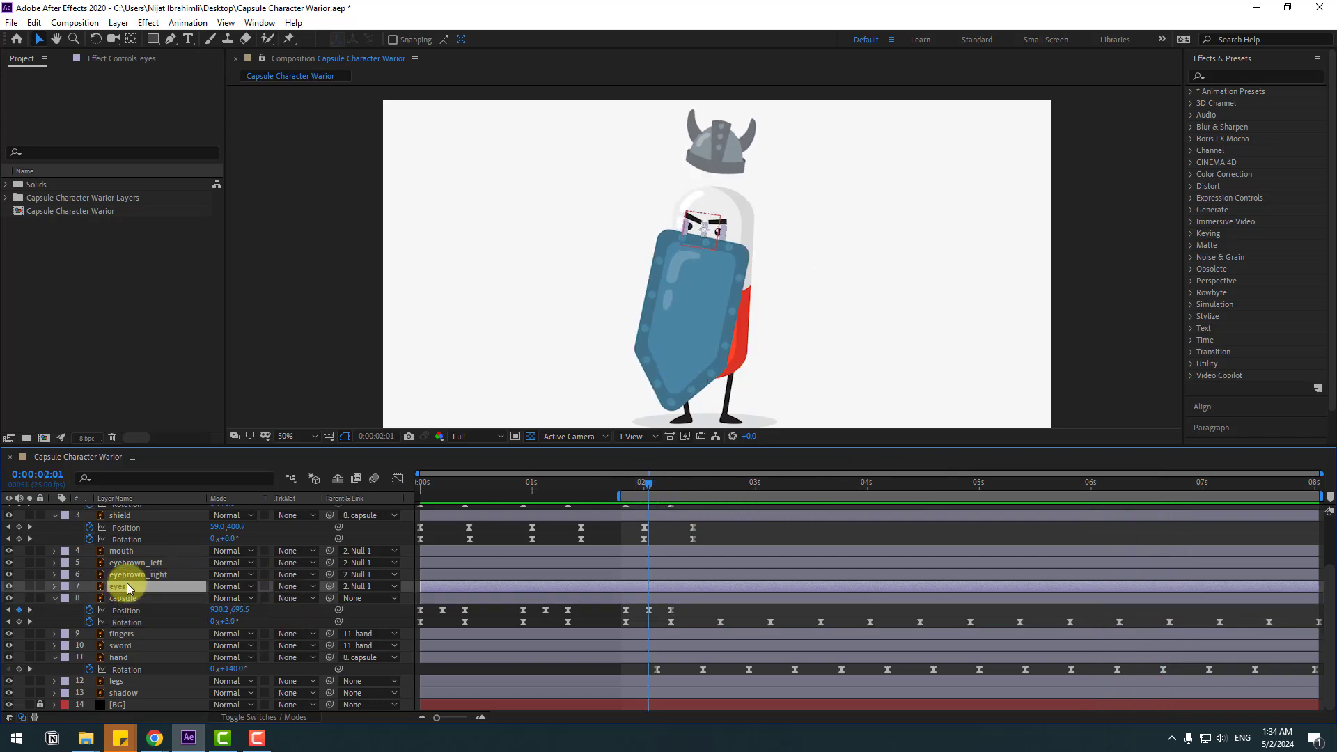
scroll(686, 272, up, 4)
drag(545, 480, 390, 481)
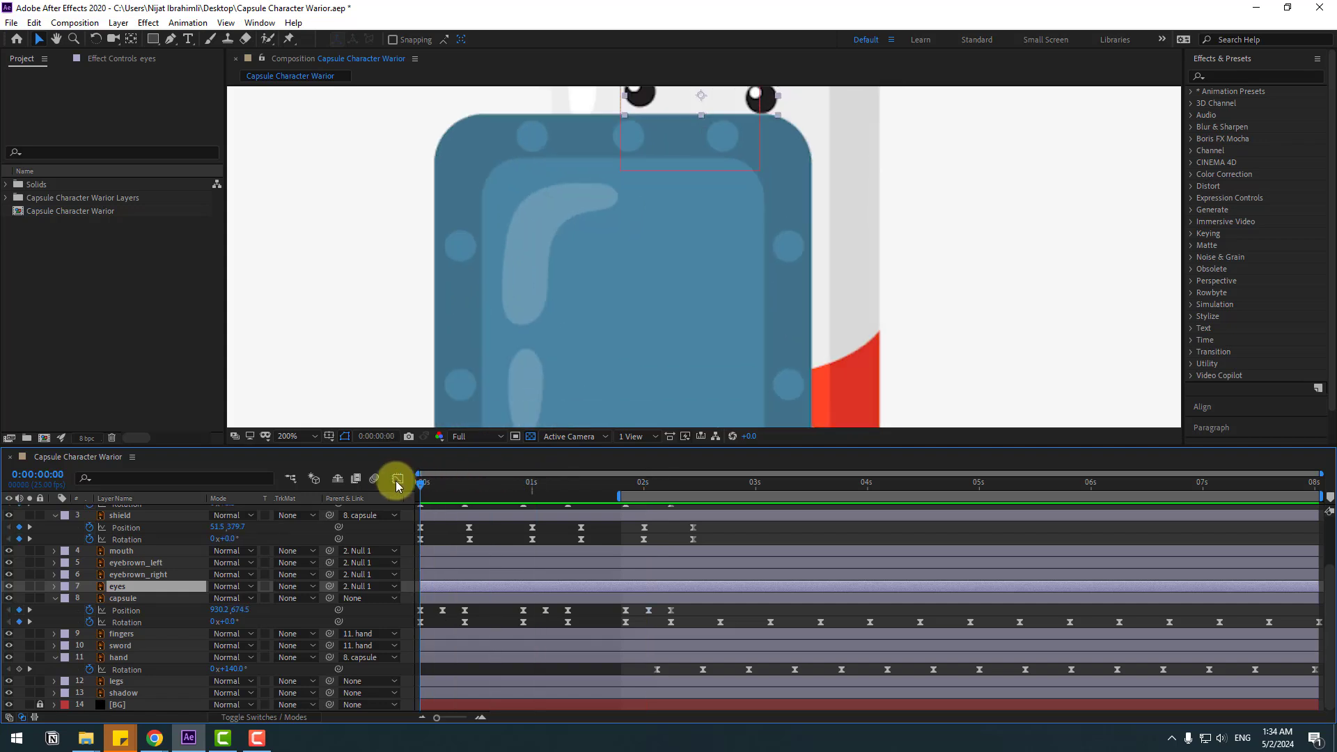
scroll(724, 233, down, 3)
scroll(789, 274, up, 3)
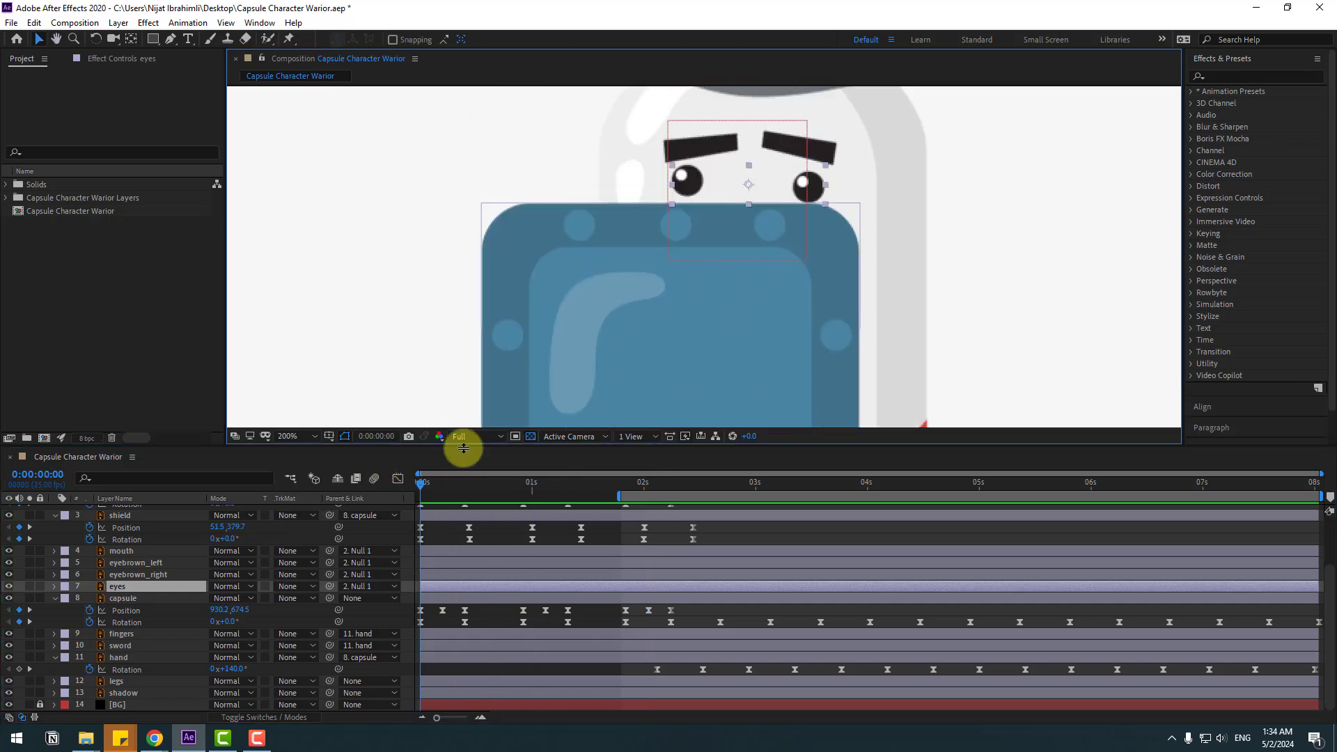
key(s)
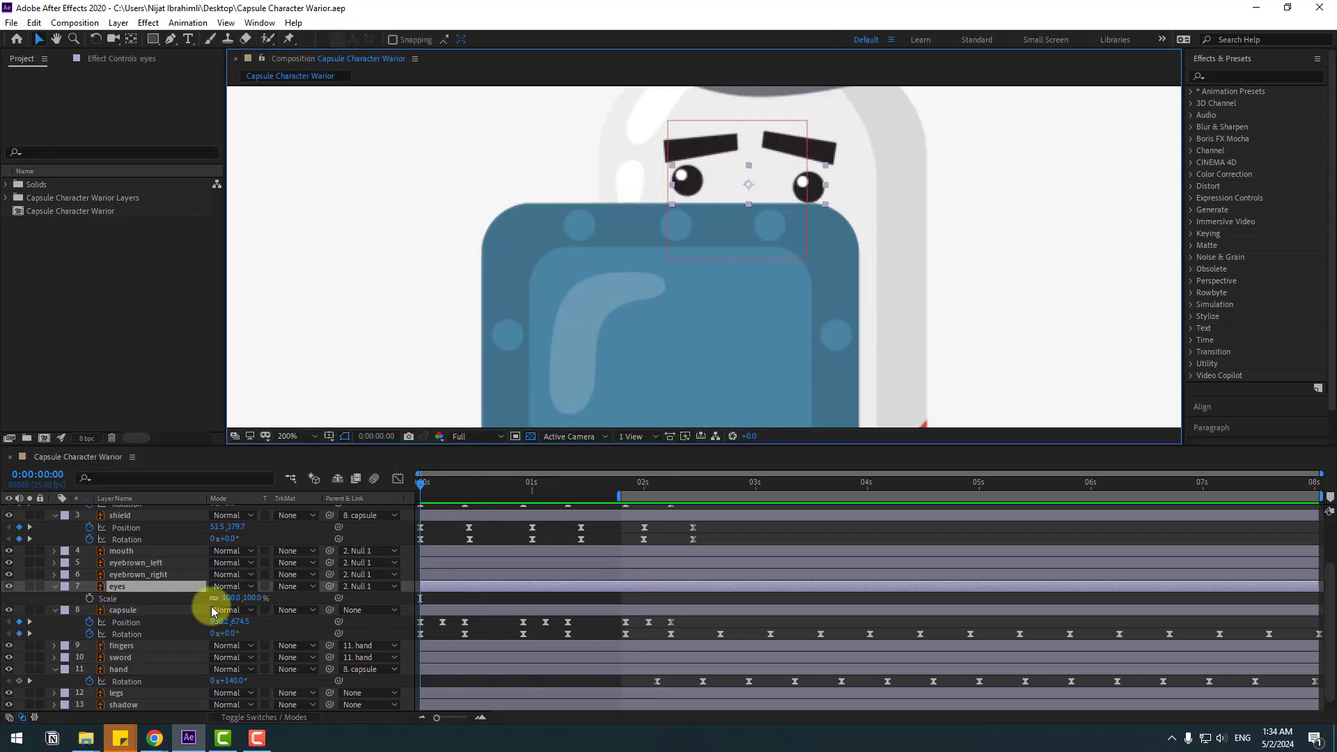
click(213, 598)
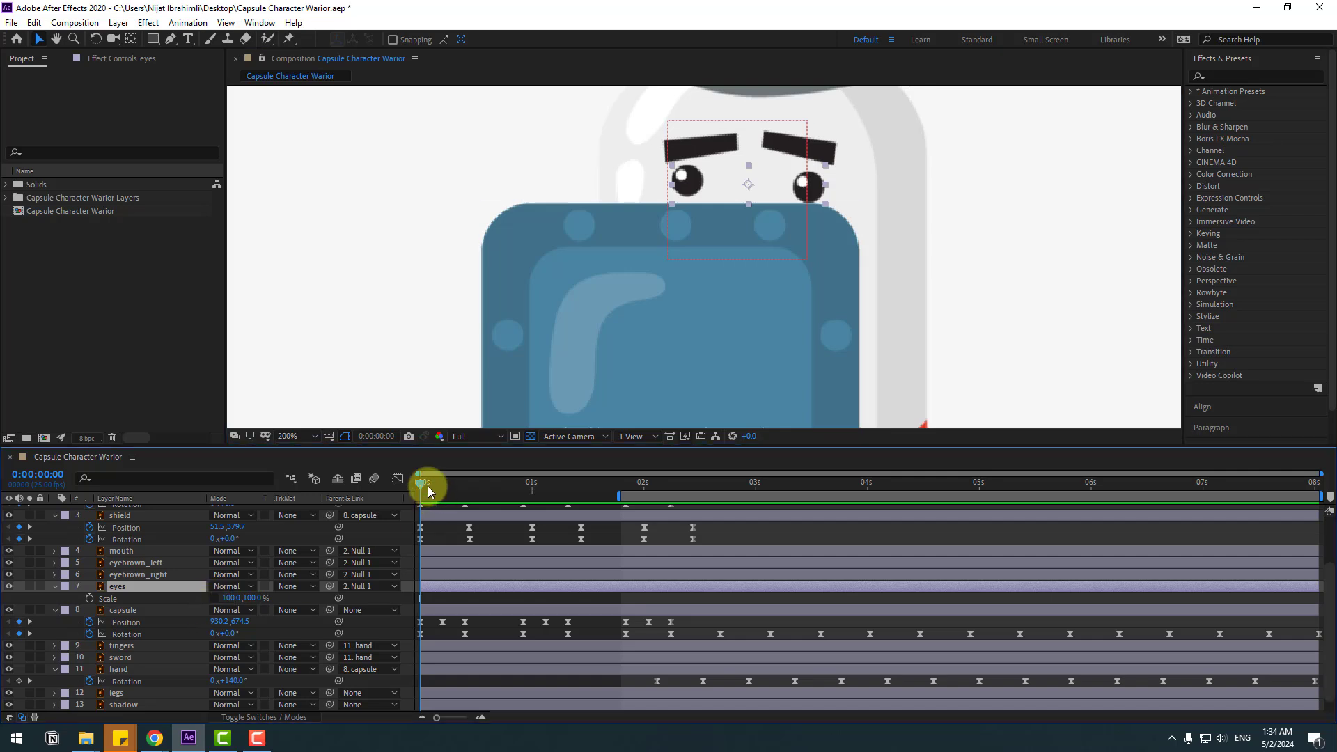
click(89, 598)
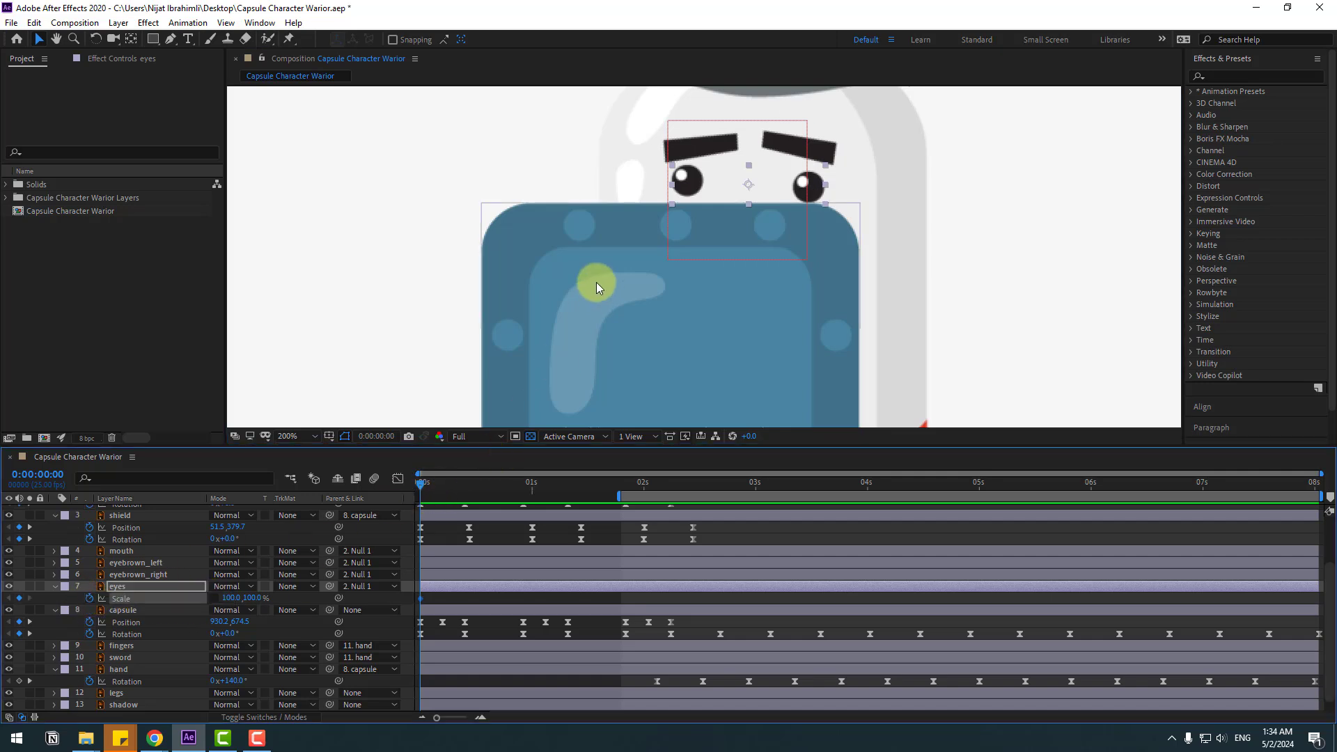
Step: Squash the eyes' height to 5% three frames in, then back to 100% three frames later
key(Page_Down)
key(Page_Down)
key(Page_Down)
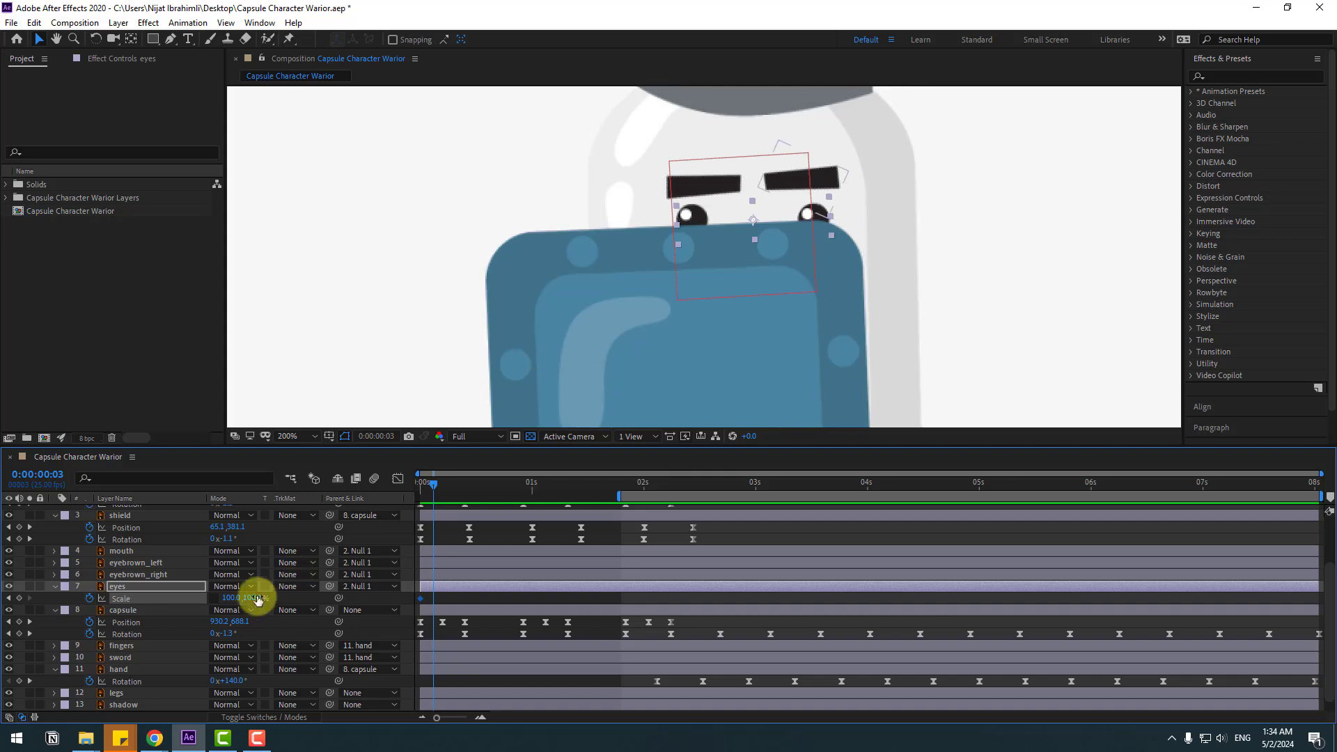
click(253, 595)
text(5)
key(Return)
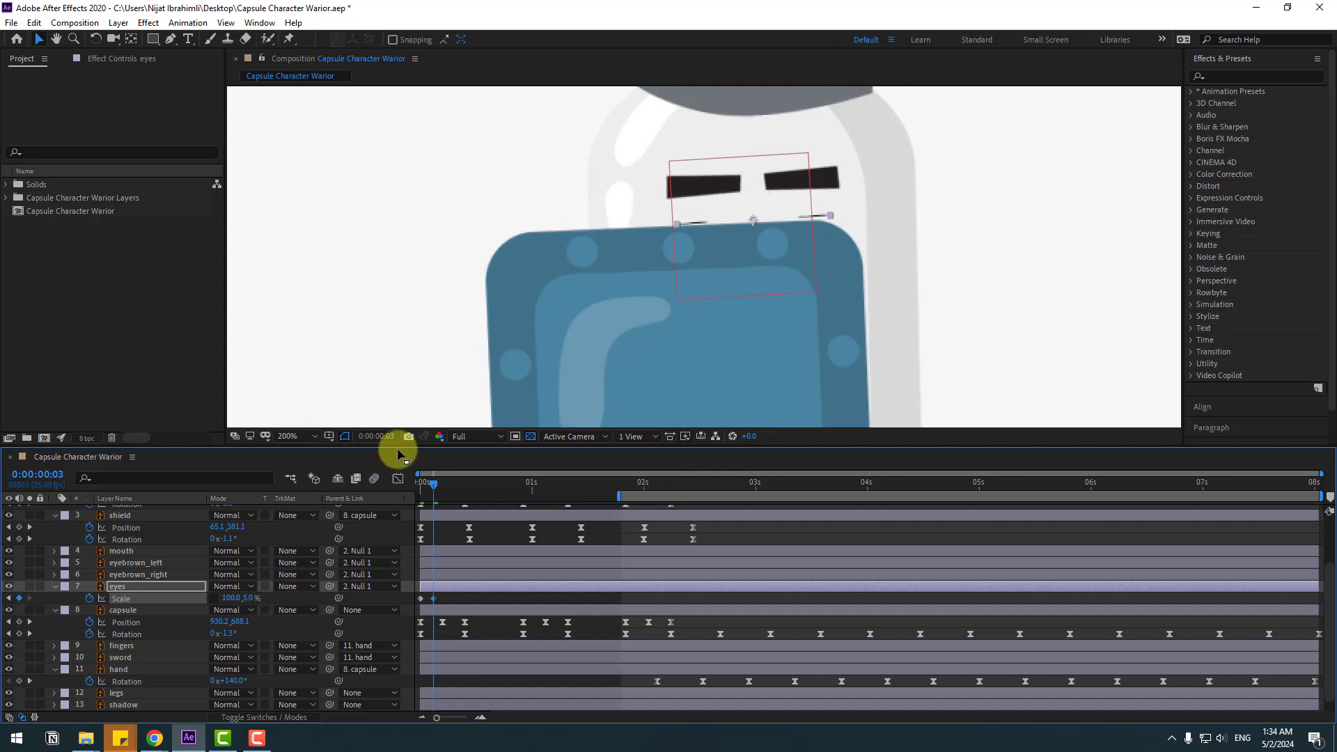
key(Page_Down)
key(Page_Down)
key(Page_Down)
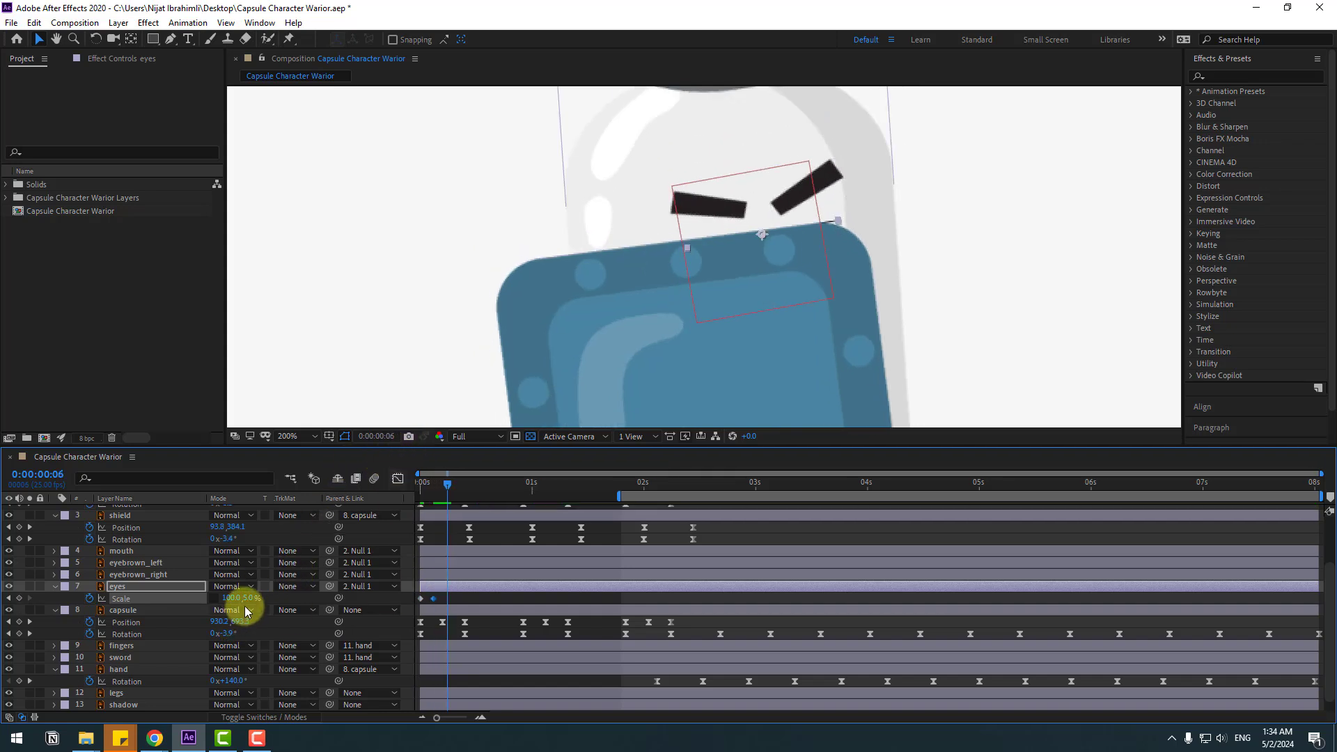
click(245, 600)
text(100)
key(Return)
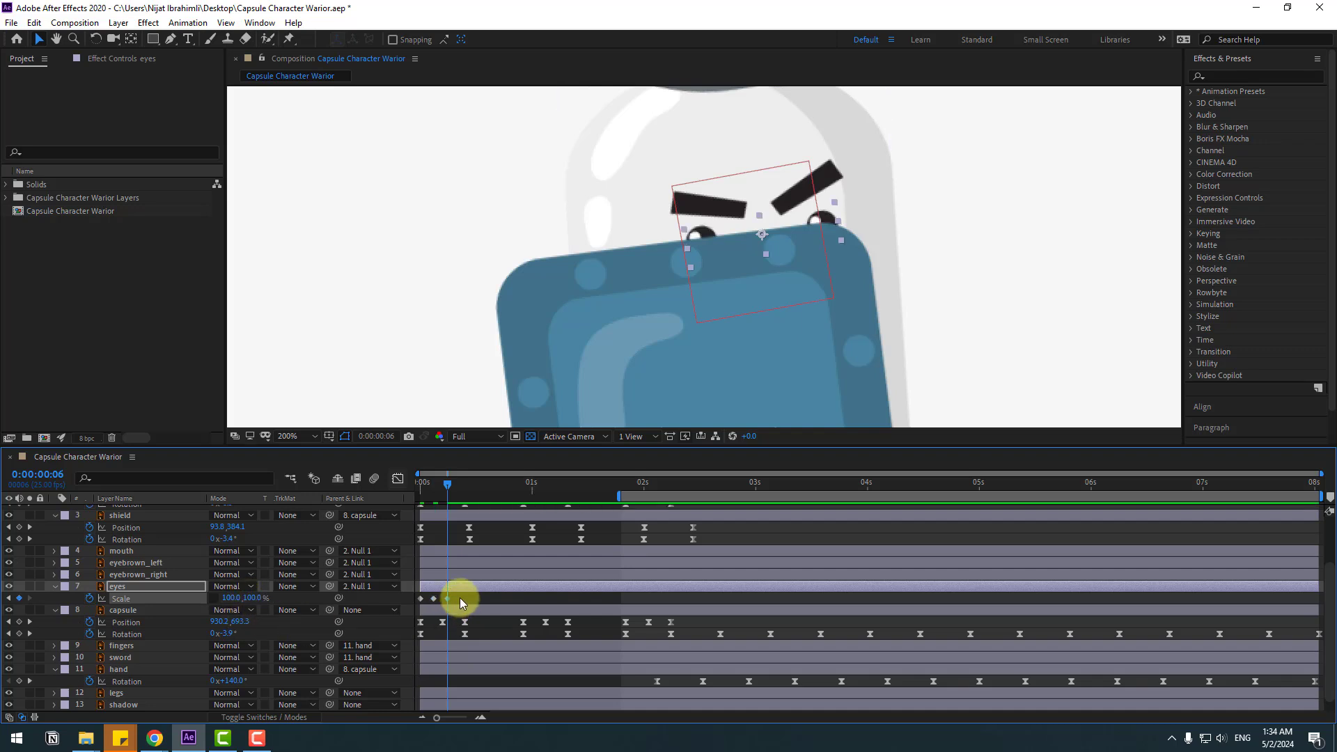
Step: Apply Easy Ease to the three blink keyframes and preview the blink from 0s
drag(407, 603, 454, 599)
right_click(419, 599)
mouse_move(478, 587)
click(613, 633)
key(space)
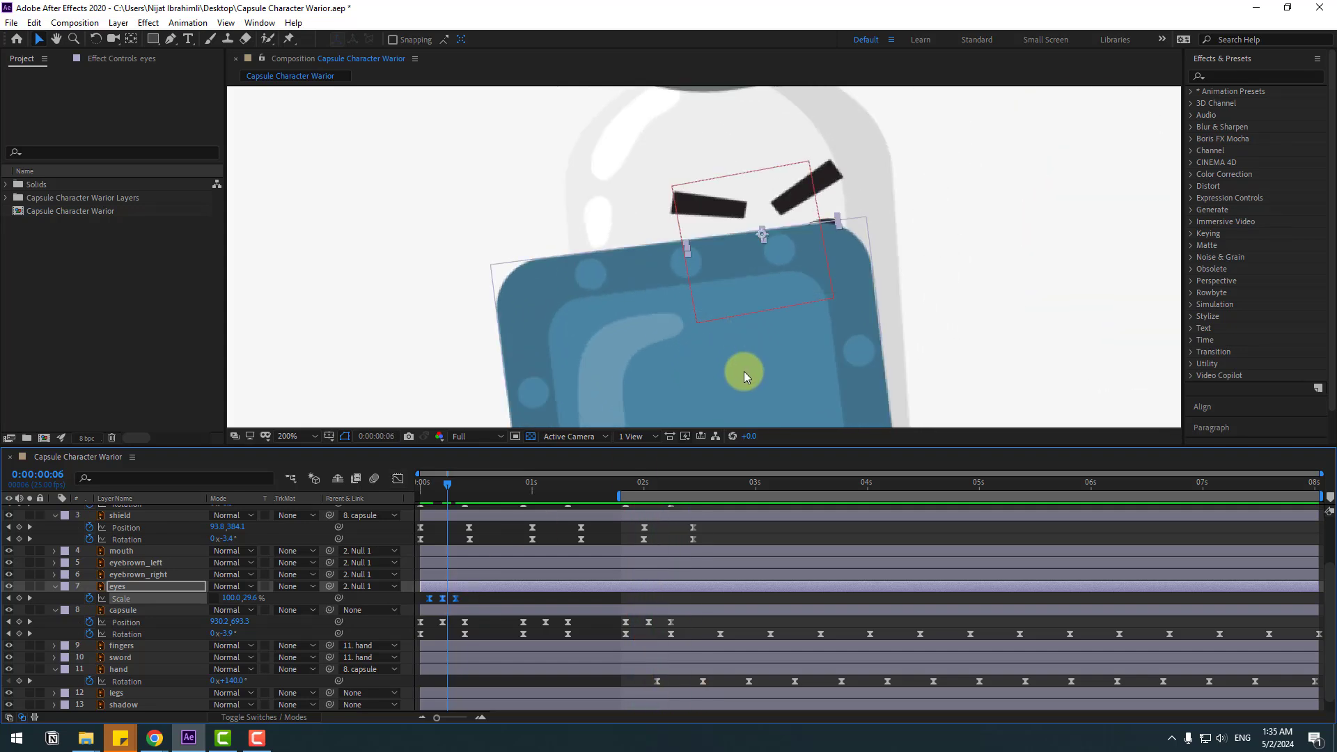
key(space)
drag(430, 496, 418, 496)
key(space)
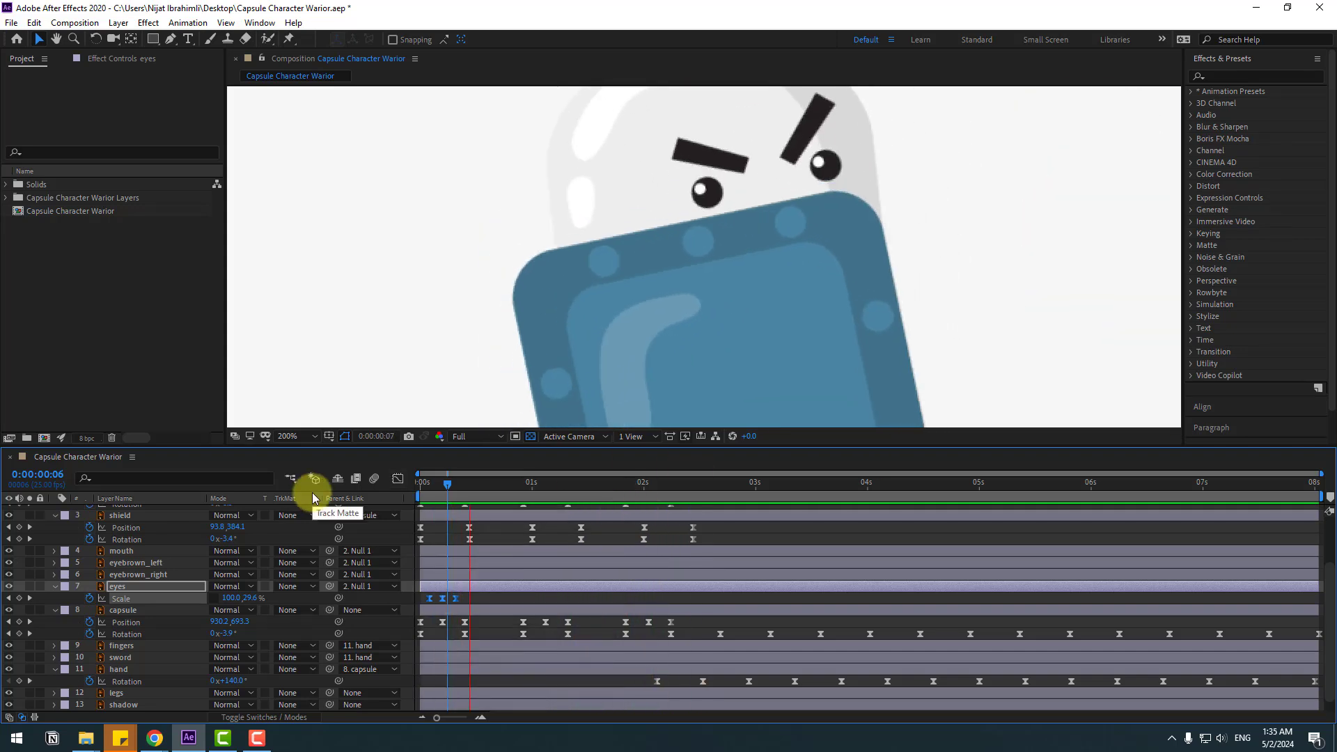
key(space)
Step: Paste the blink at about 01:02, 3 s, 4 s and 07:09 so the eyes blink repeatedly
scroll(699, 336, down, 1)
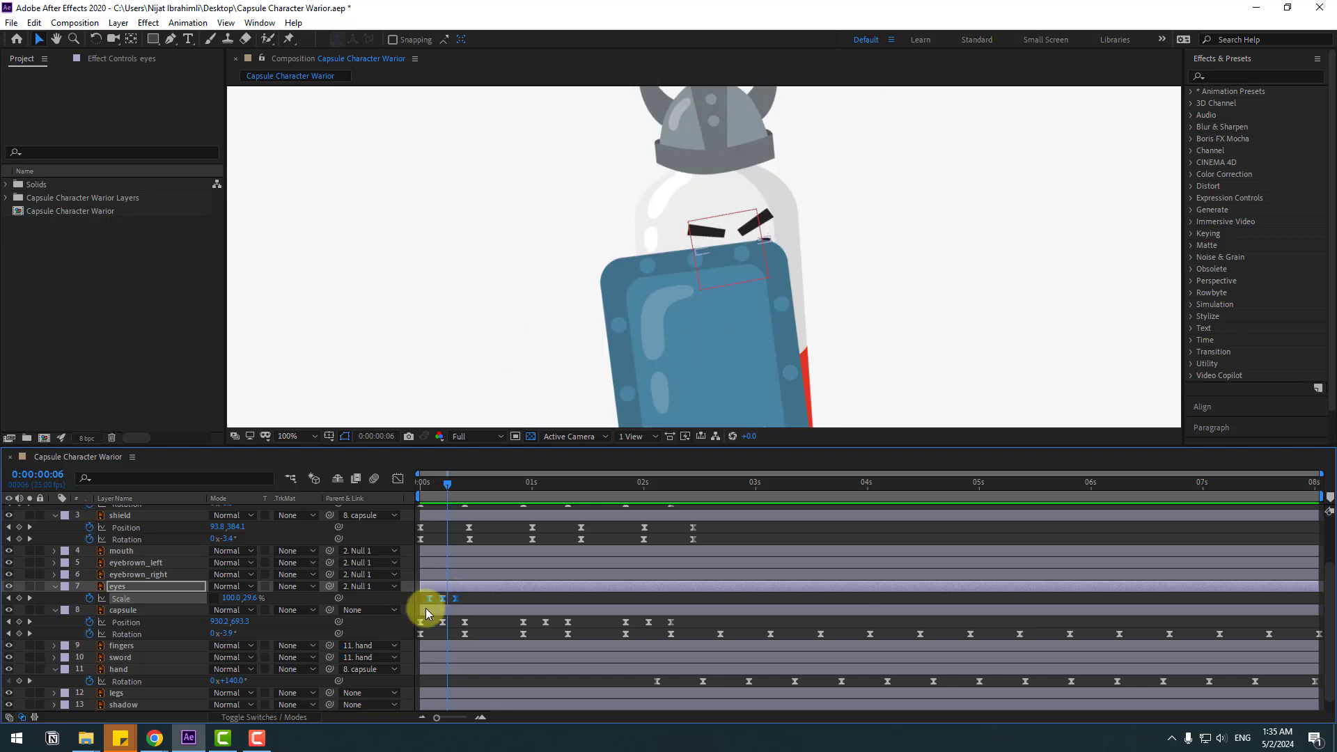
drag(447, 486, 652, 484)
key(ctrl+v)
key(ctrl+v)
key(ctrl+v)
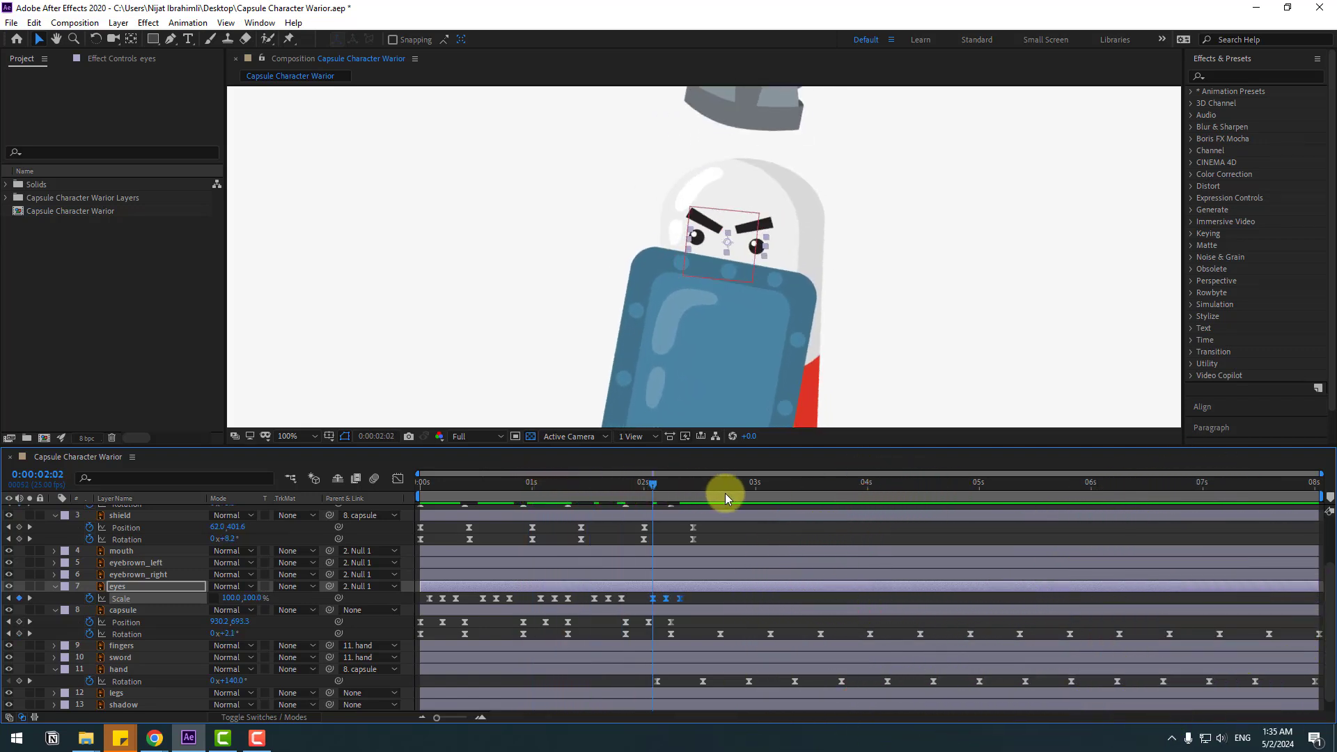
key(space)
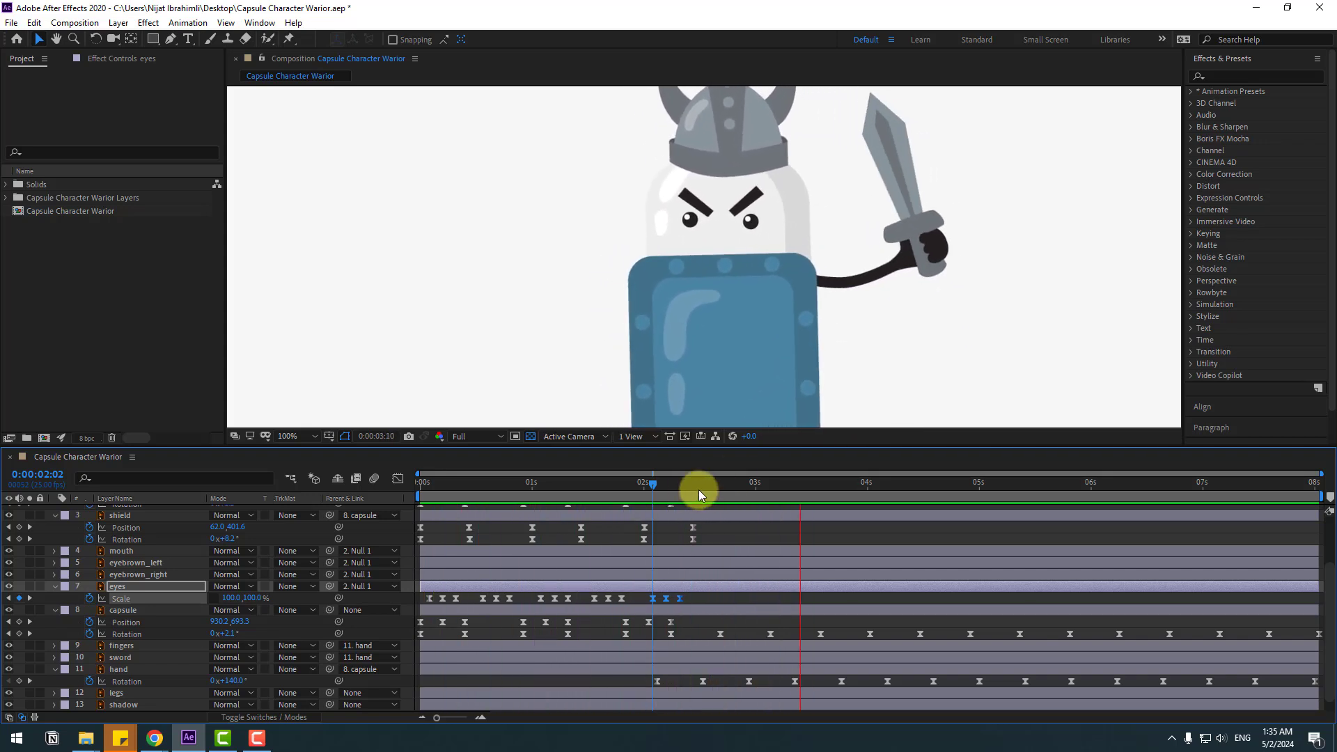
click(750, 486)
key(ctrl+v)
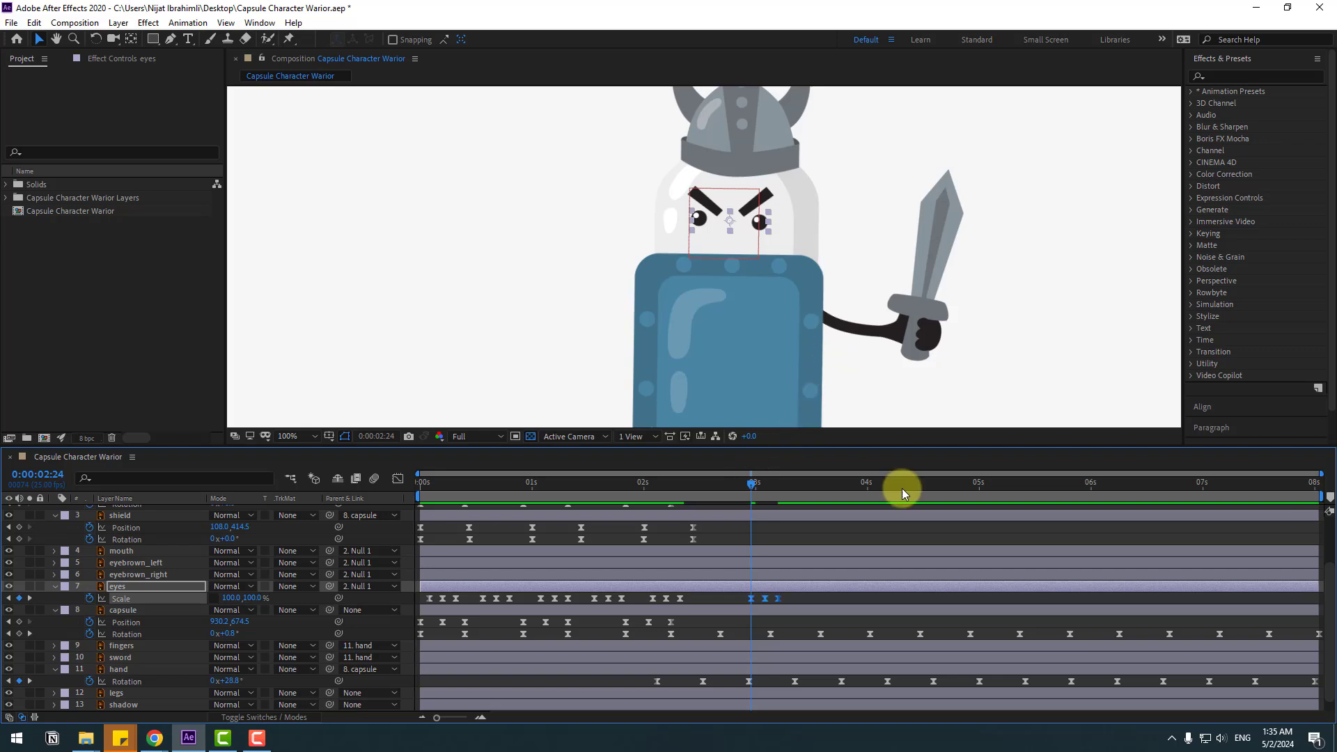
click(879, 486)
key(ctrl+v)
click(998, 486)
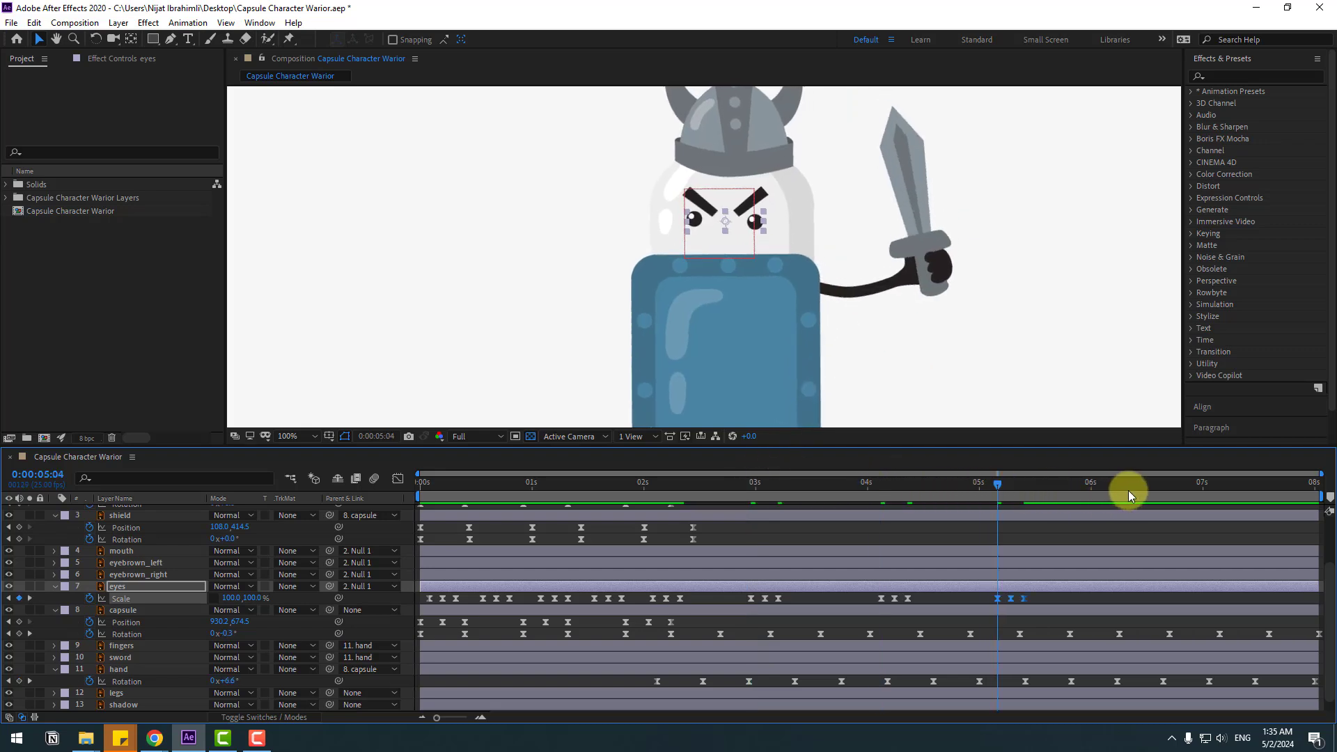
click(1149, 487)
click(1243, 486)
key(ctrl+v)
scroll(979, 286, down, 2)
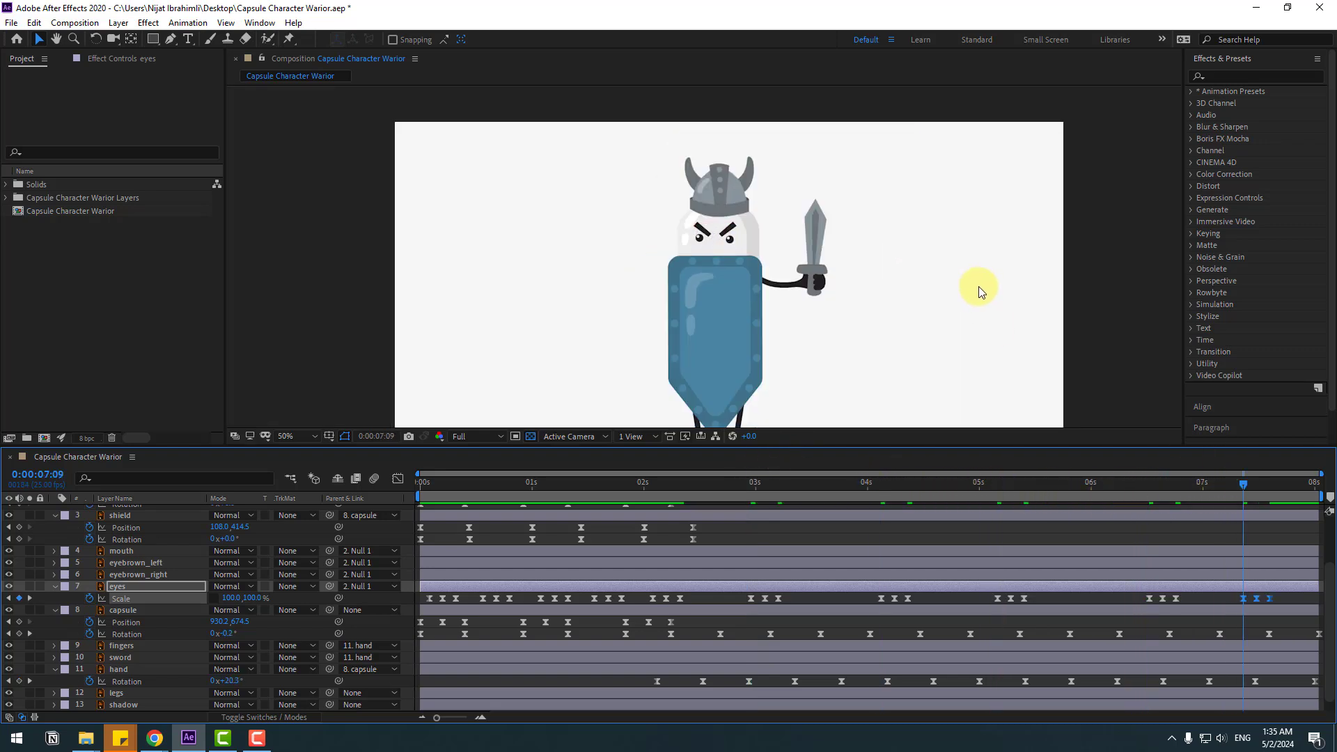
key(space)
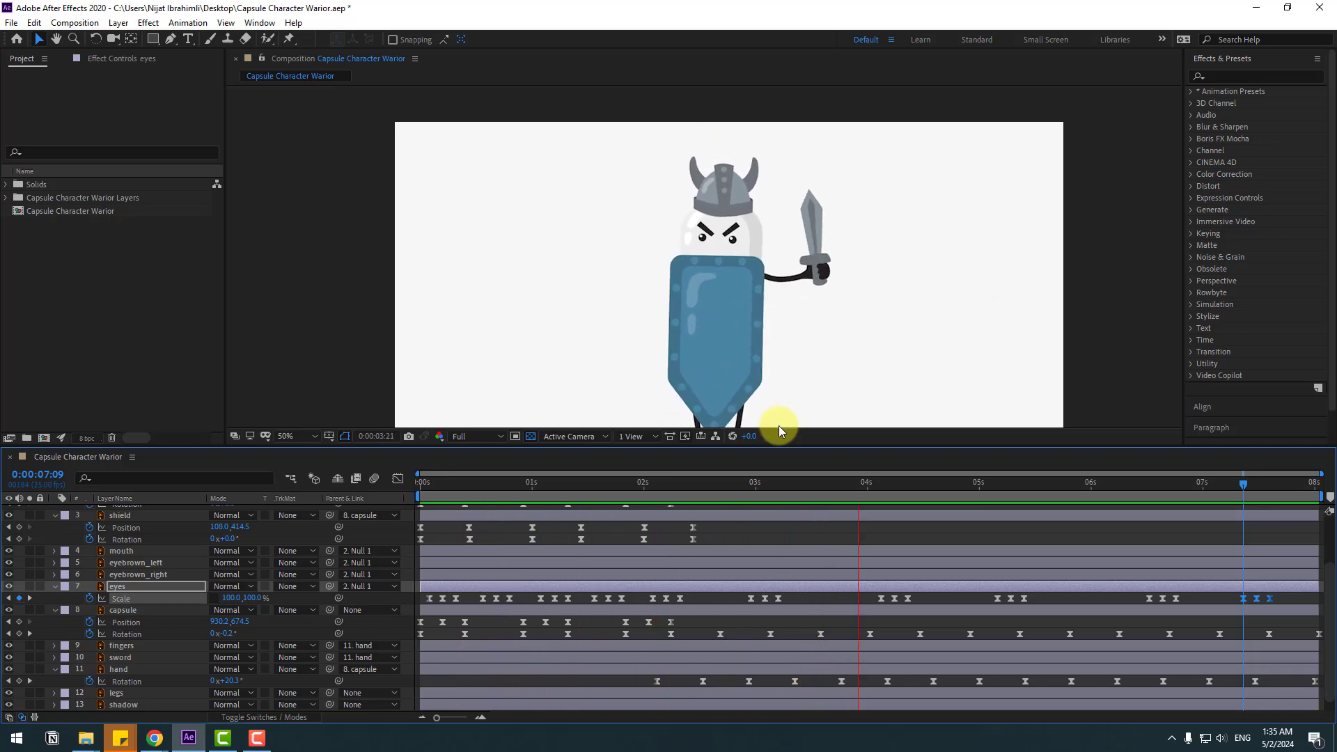
click(709, 487)
drag(741, 357, 738, 322)
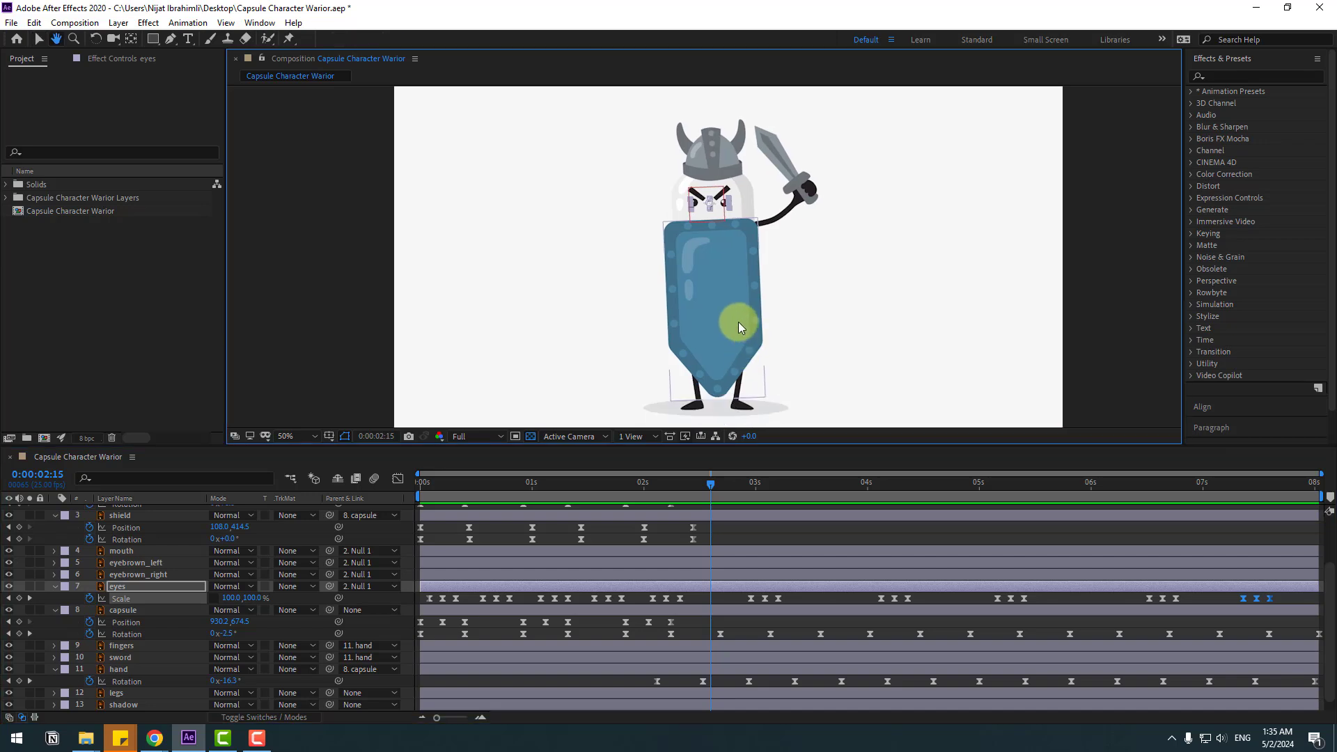
key(v)
click(738, 365)
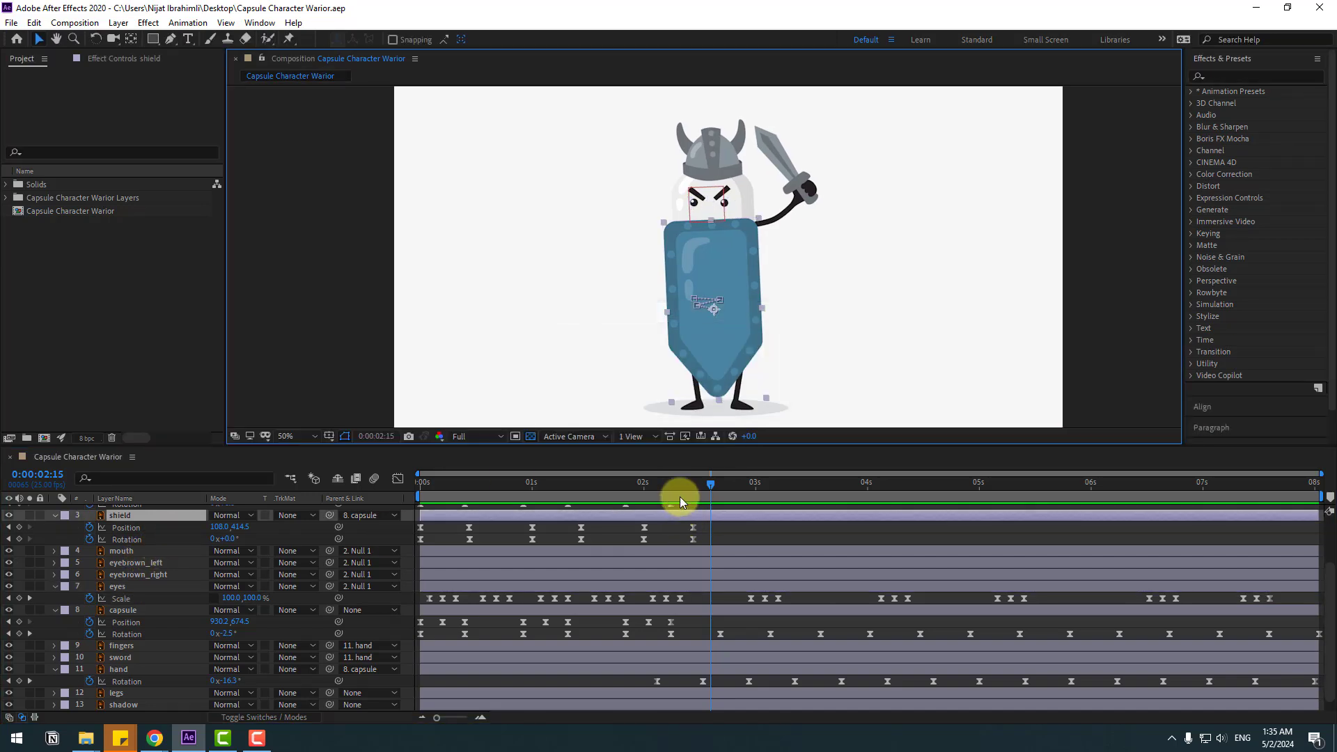
Step: Keyframe the shield swaying right at 3:00, left at 3:16, up-right at 4:04
drag(690, 486, 755, 483)
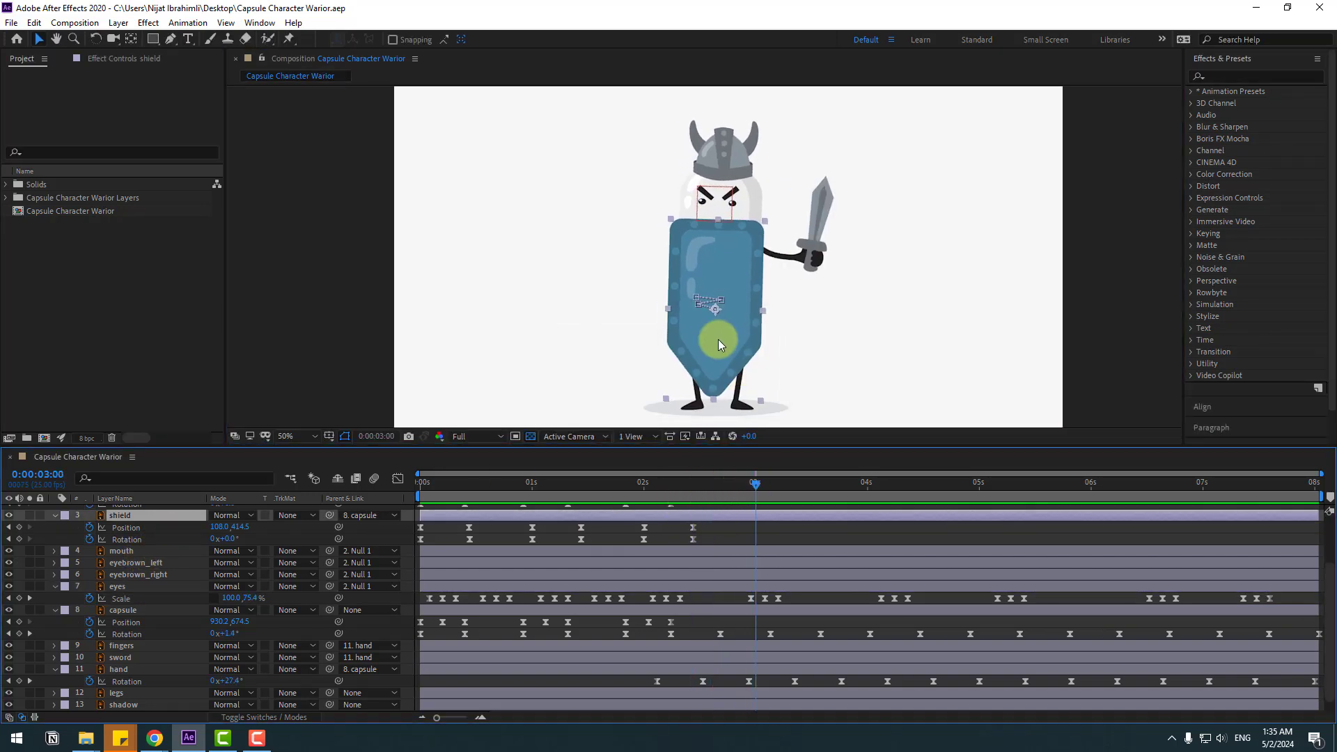
drag(717, 339, 726, 339)
drag(774, 481, 827, 483)
drag(750, 342, 734, 353)
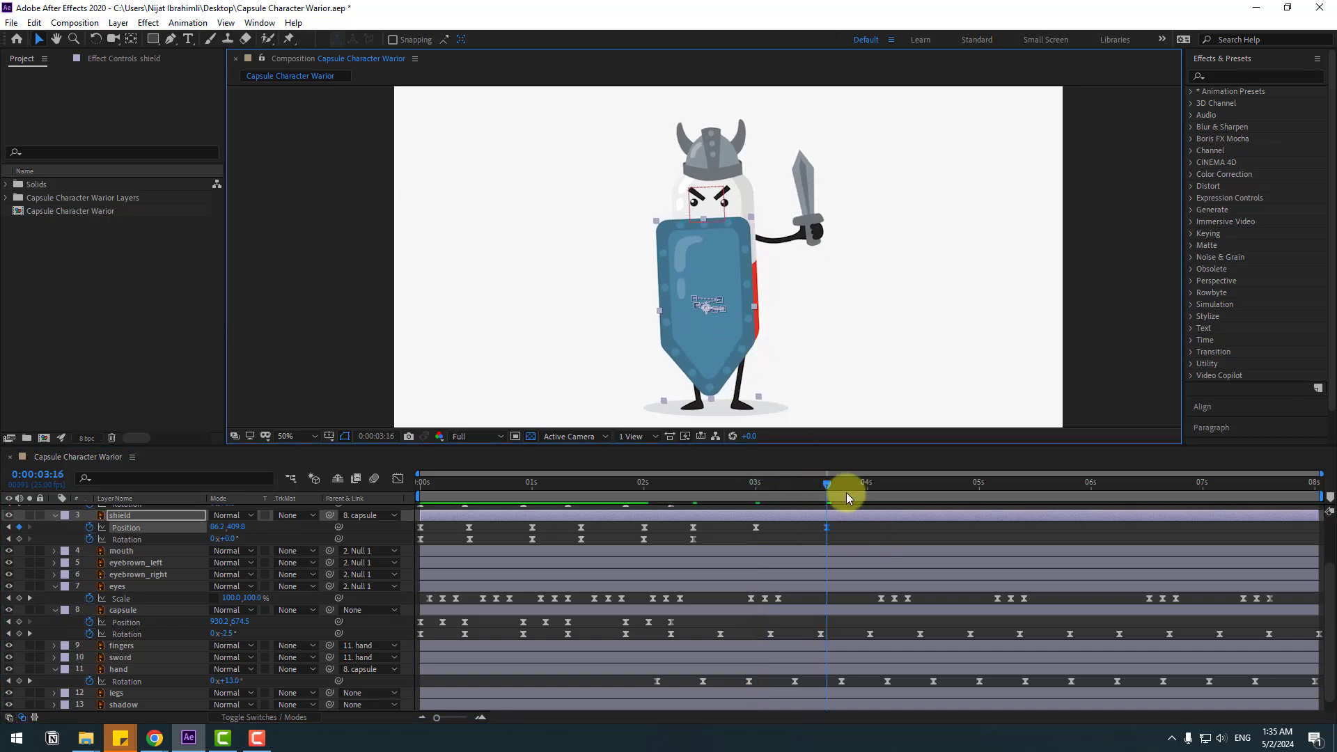
drag(846, 491, 885, 486)
drag(713, 360, 717, 346)
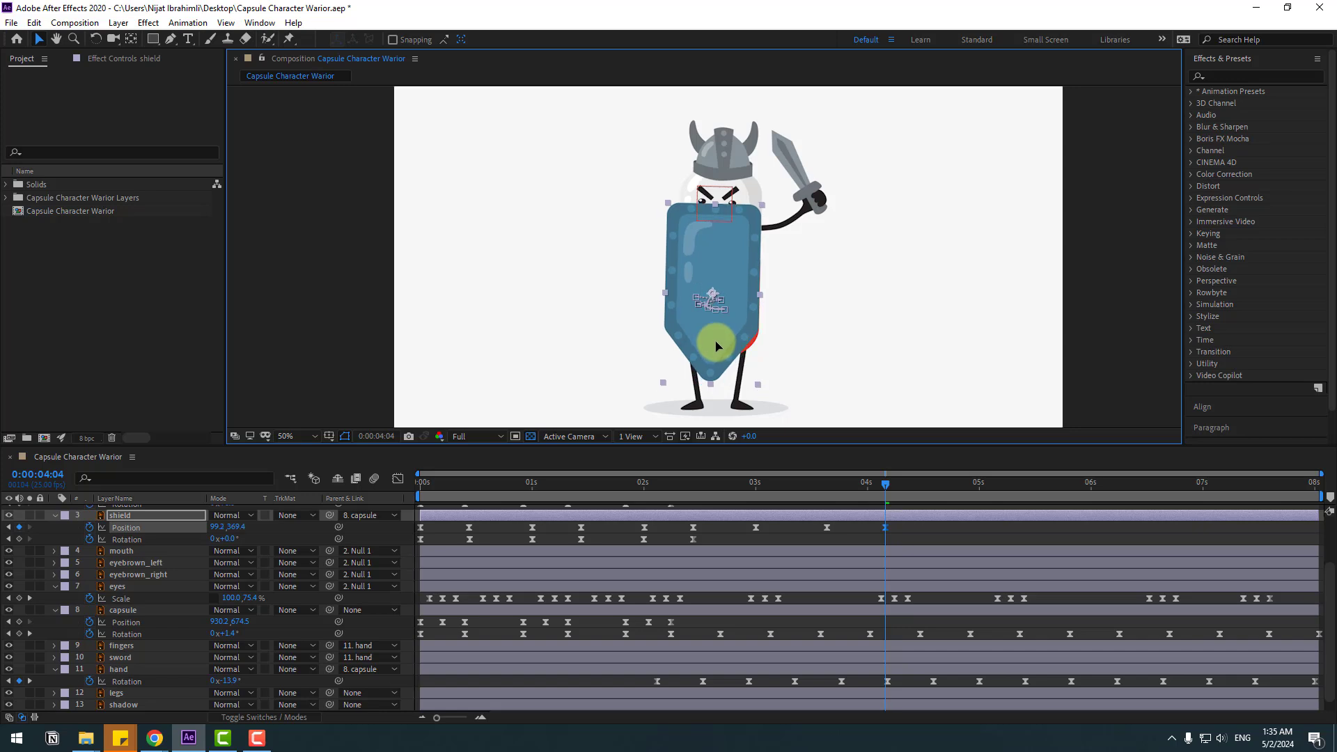
Step: Continue the shield's sway at 5:01, 5:22, 6:22 and 8 s, then preview it
drag(935, 481, 983, 484)
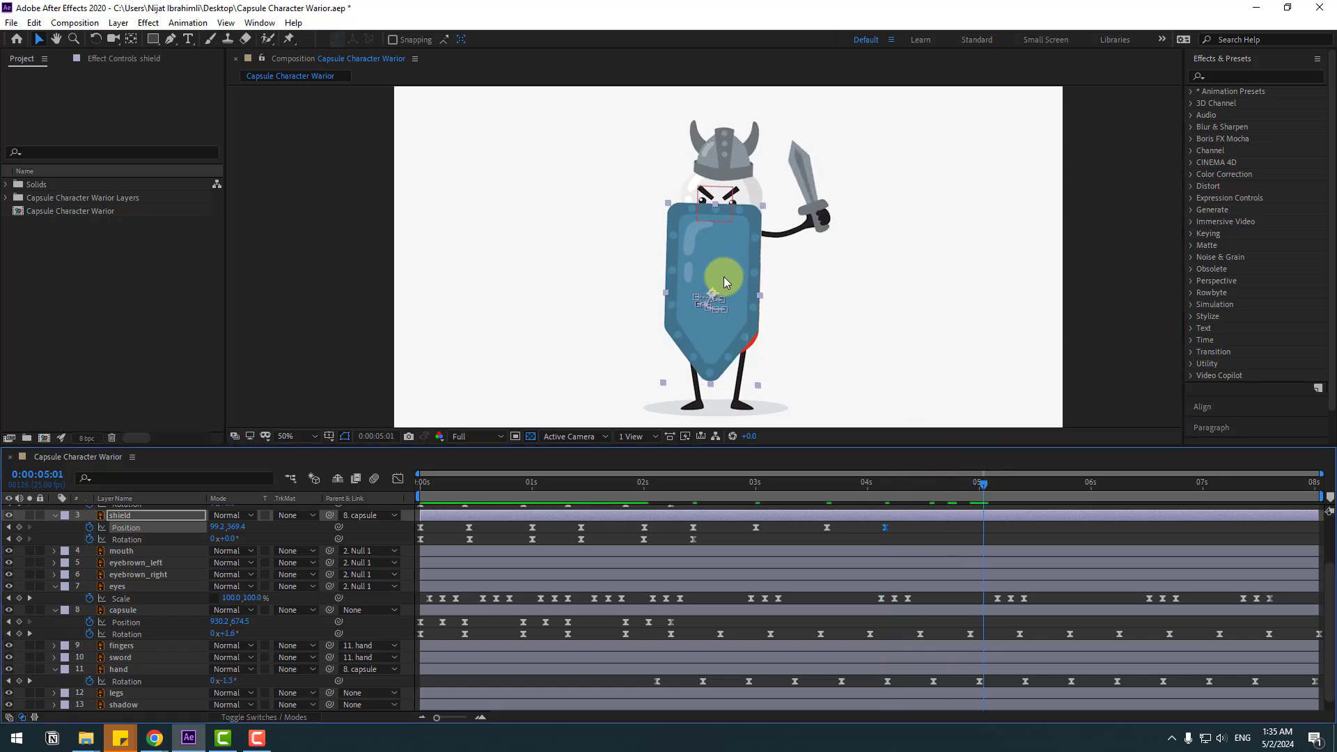
drag(725, 277, 711, 291)
drag(996, 482, 1077, 483)
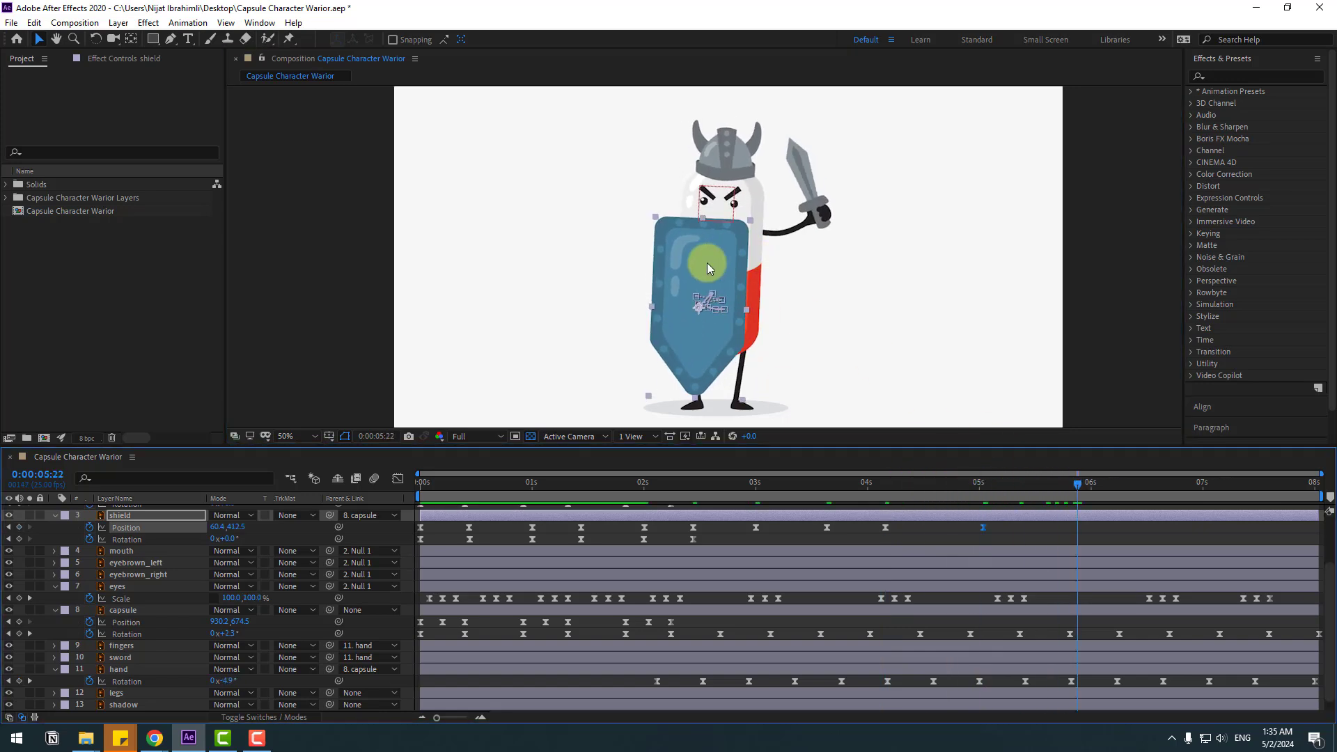
mouse_move(707, 262)
mouse_down()
mouse_move(740, 267)
mouse_move(723, 276)
mouse_up()
click(1190, 482)
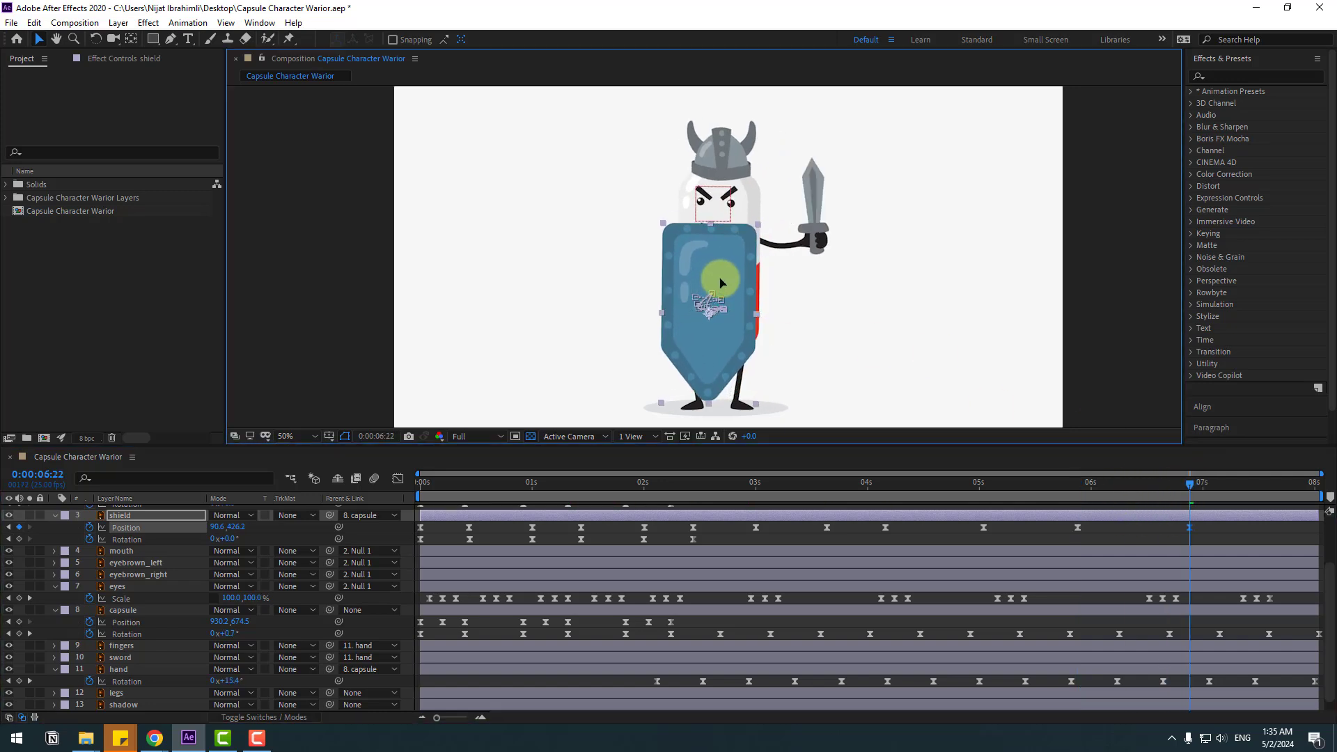
drag(1208, 477, 1315, 482)
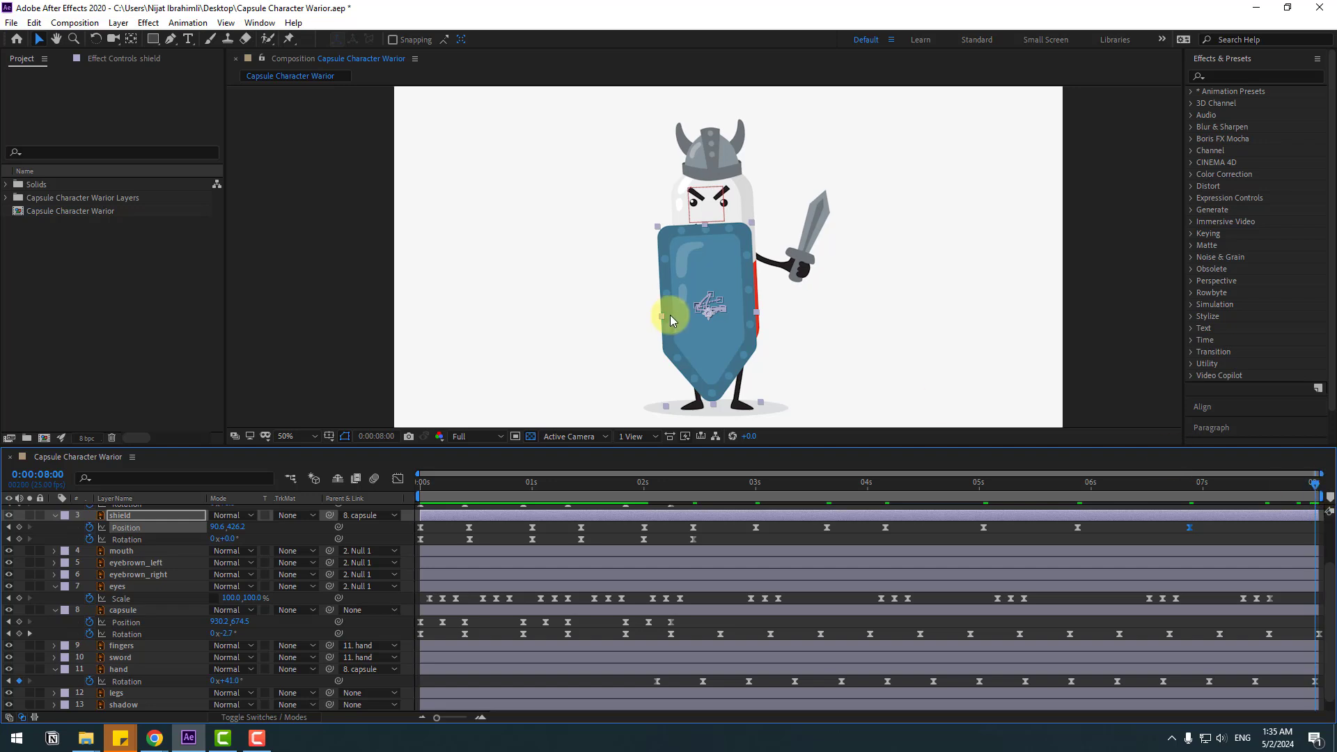
drag(674, 307, 695, 255)
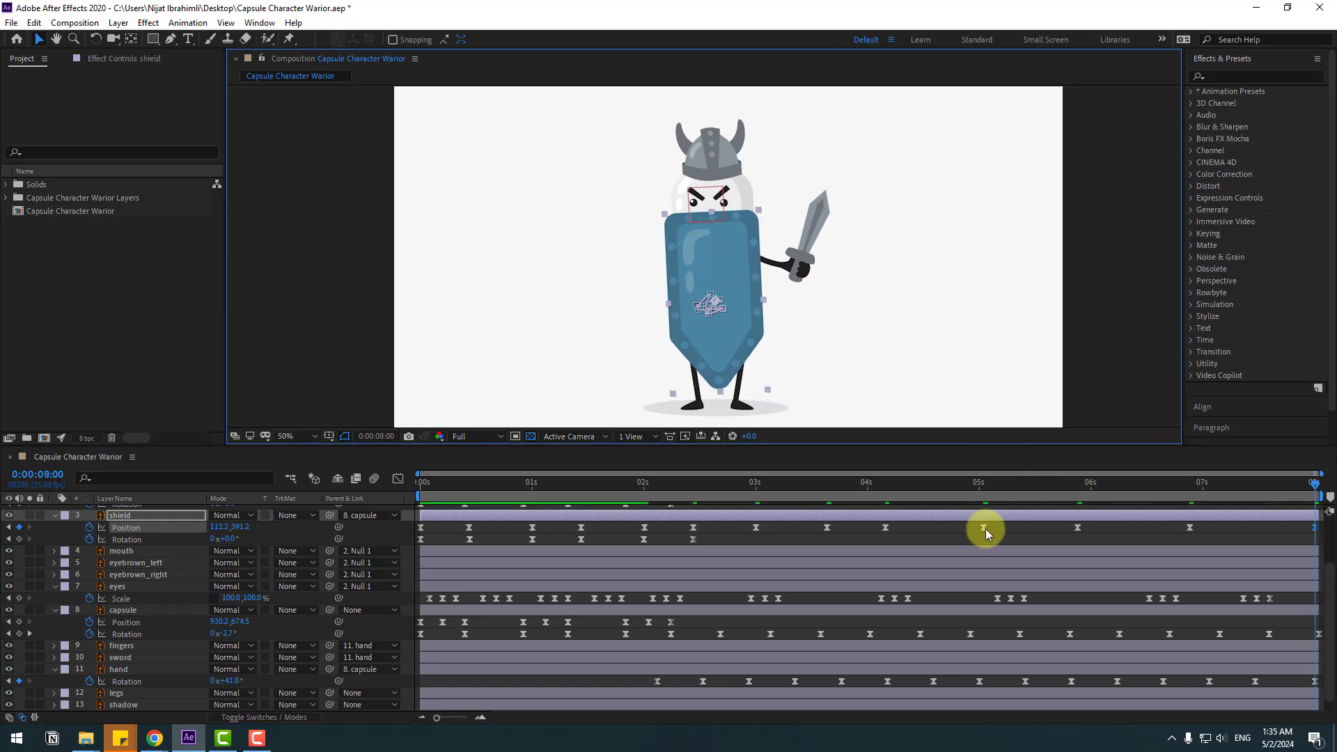
key(space)
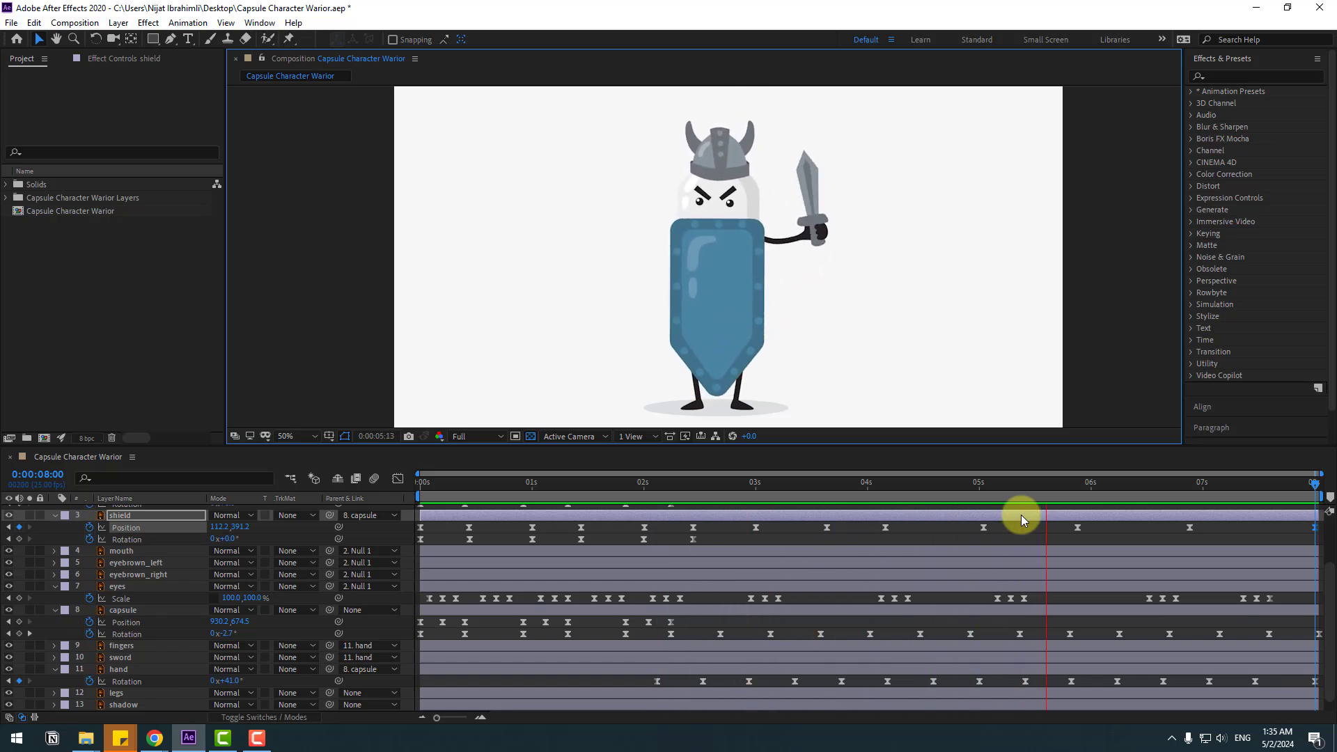
click(716, 495)
Step: Keyframe Null 1's position at 2:24, shift it right at 3:09, hold at 4:09
scroll(674, 550, up, 3)
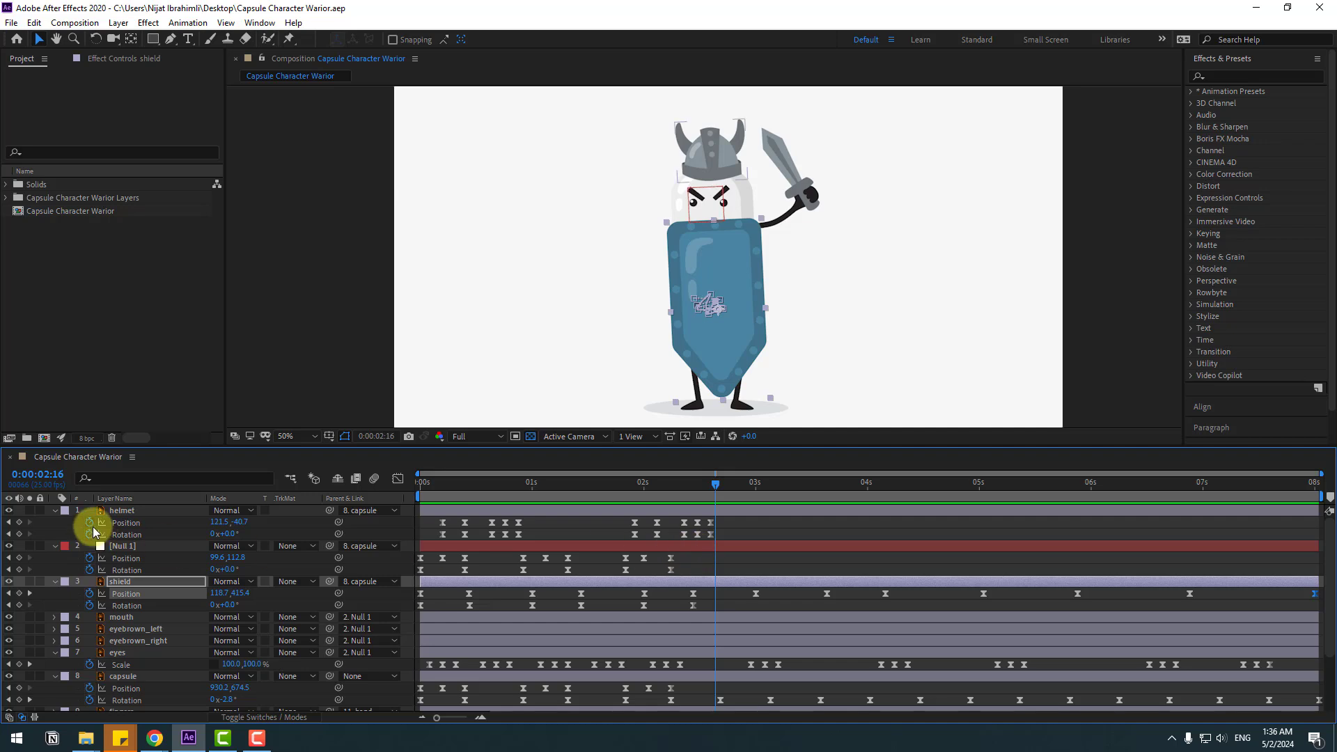
click(126, 552)
drag(659, 484, 751, 487)
click(19, 558)
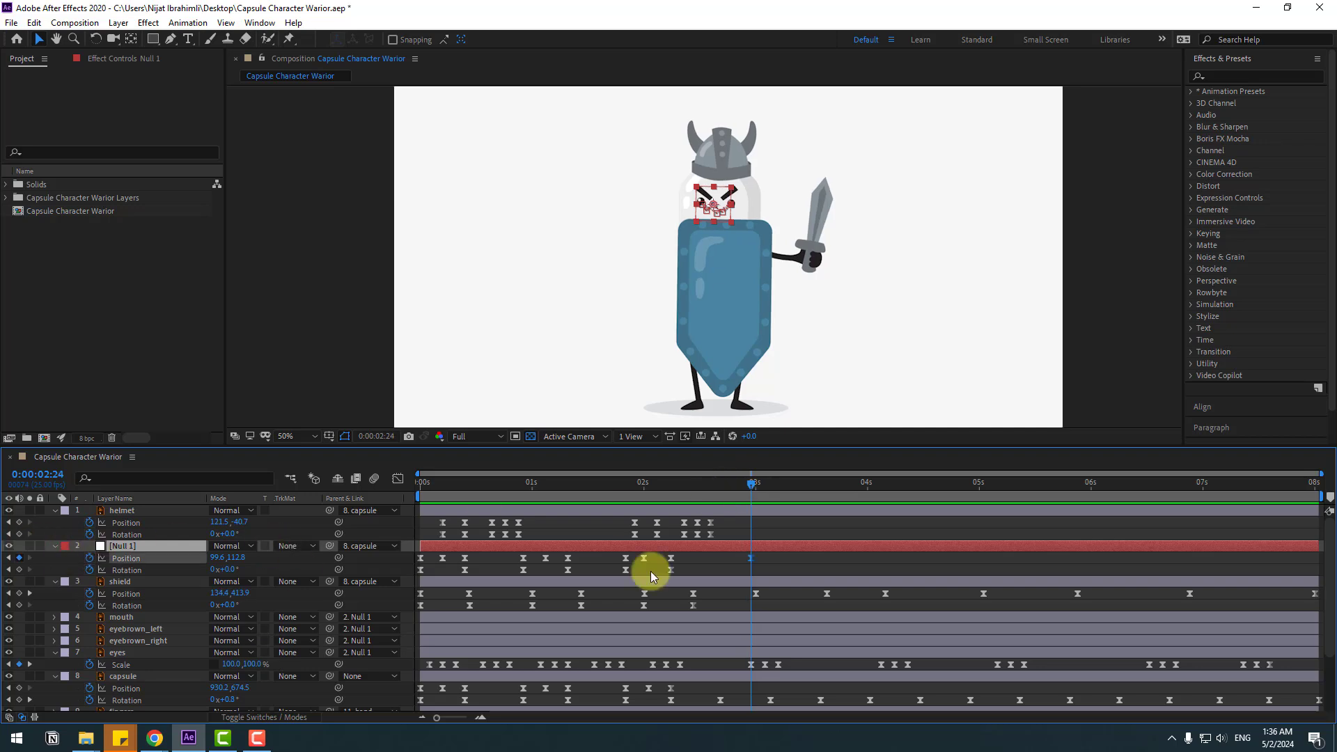
click(795, 483)
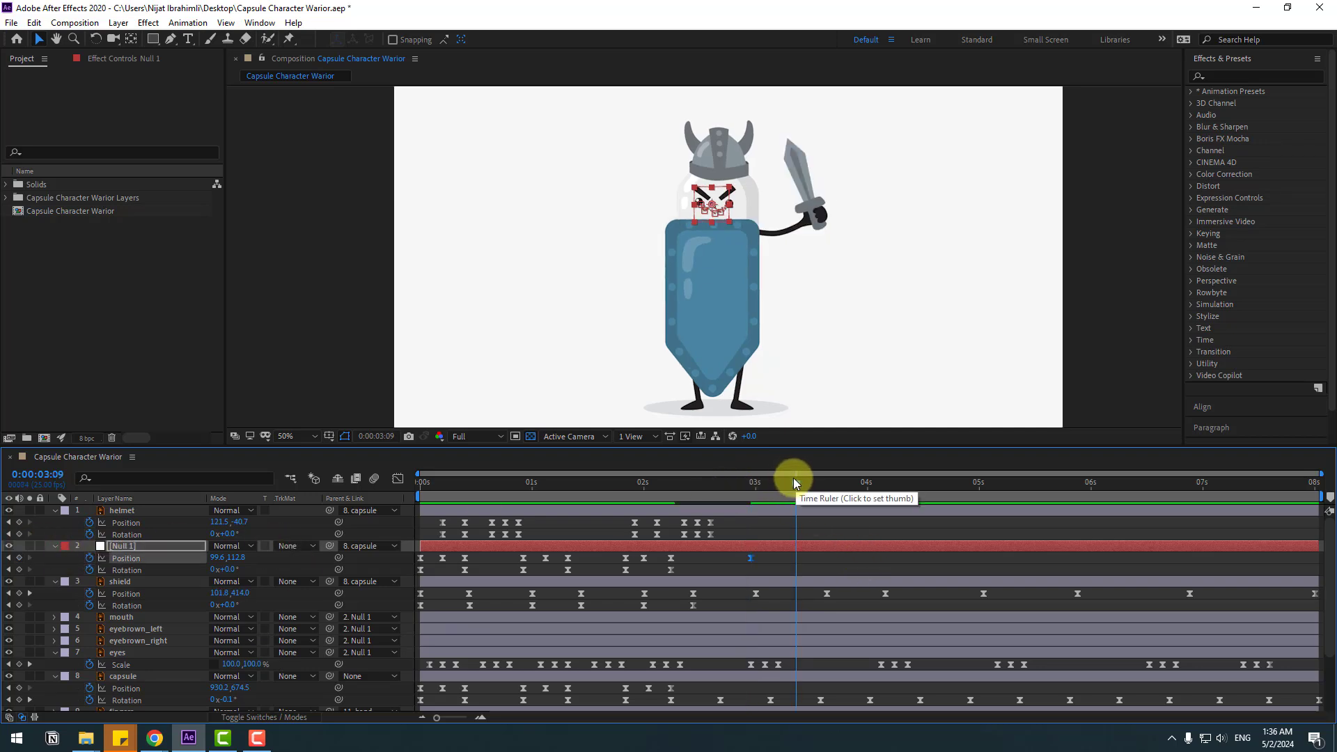
scroll(626, 328, up, 4)
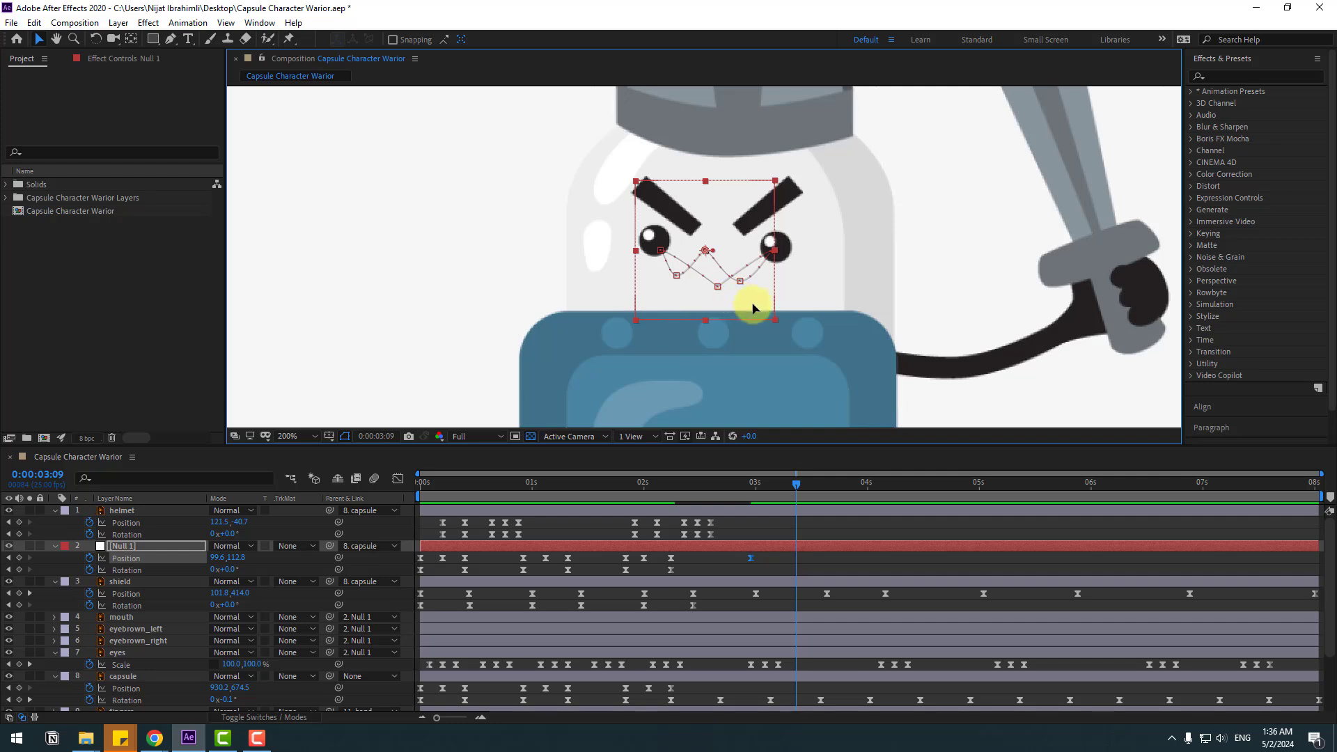
drag(752, 308, 774, 309)
drag(888, 485, 907, 482)
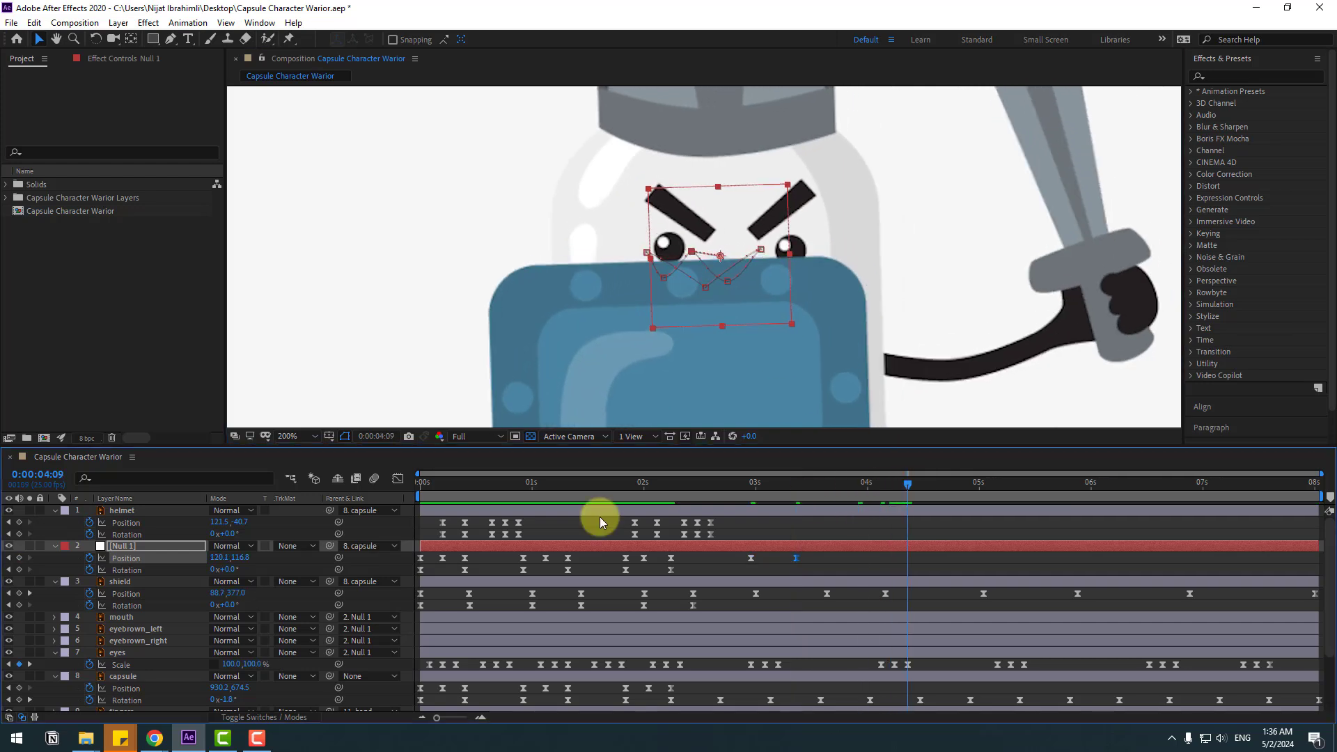
click(19, 558)
Step: Move the face null up-left at 4:19, hold at 5:17, down-right at 6:02, up-right at 7:08
key(shift+Page_Down)
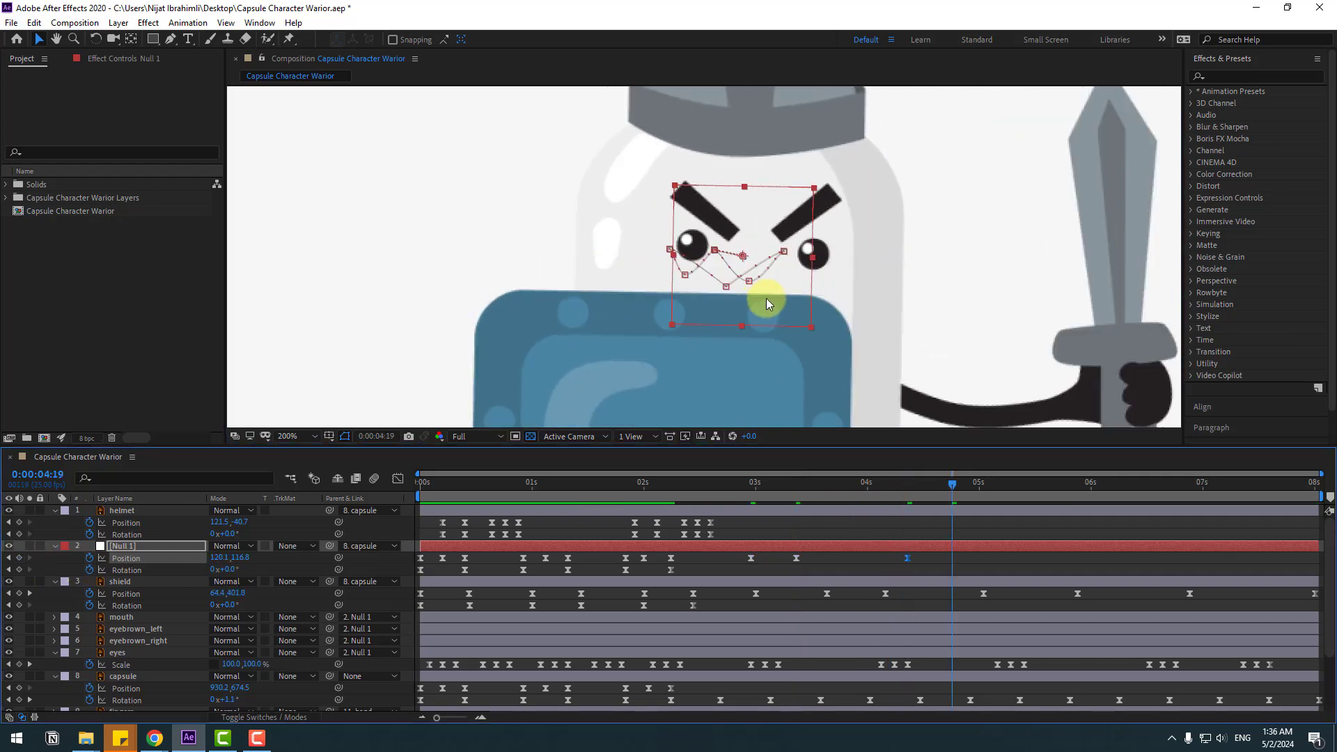
drag(766, 298, 729, 281)
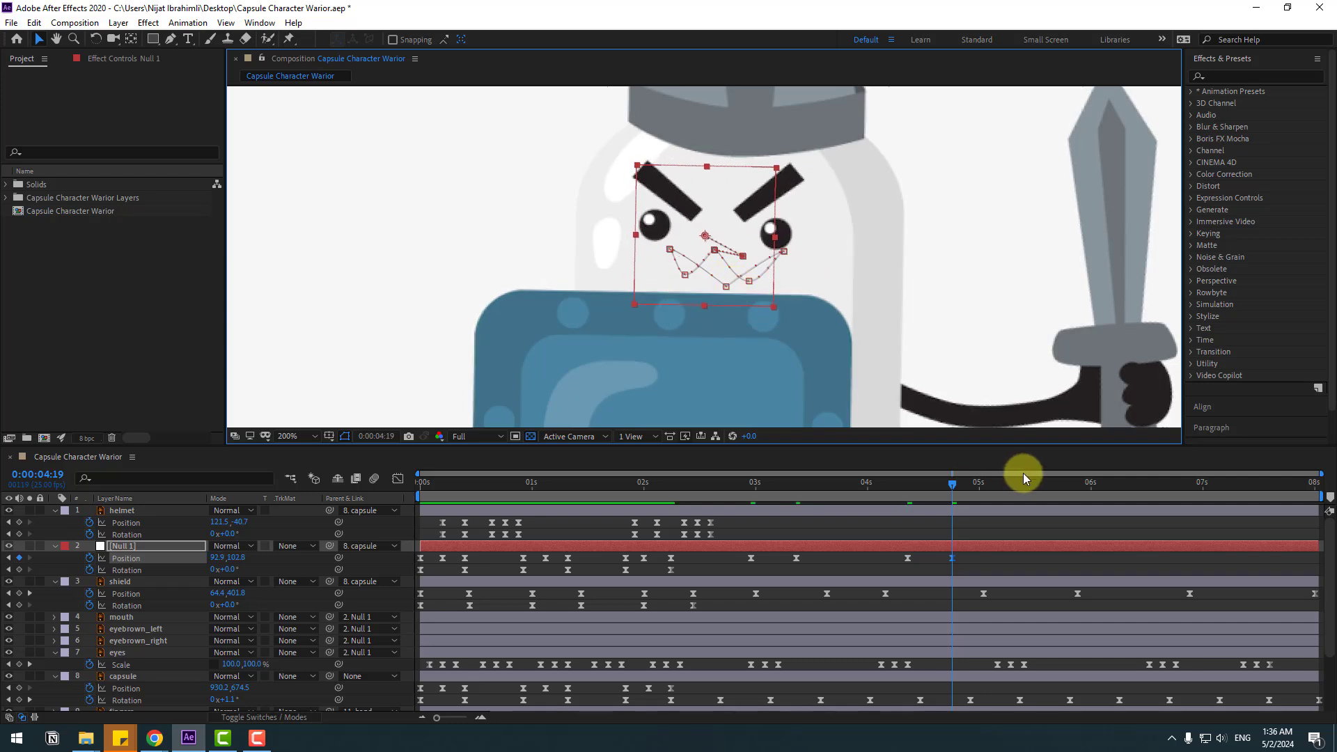
drag(1024, 474, 1055, 482)
click(20, 558)
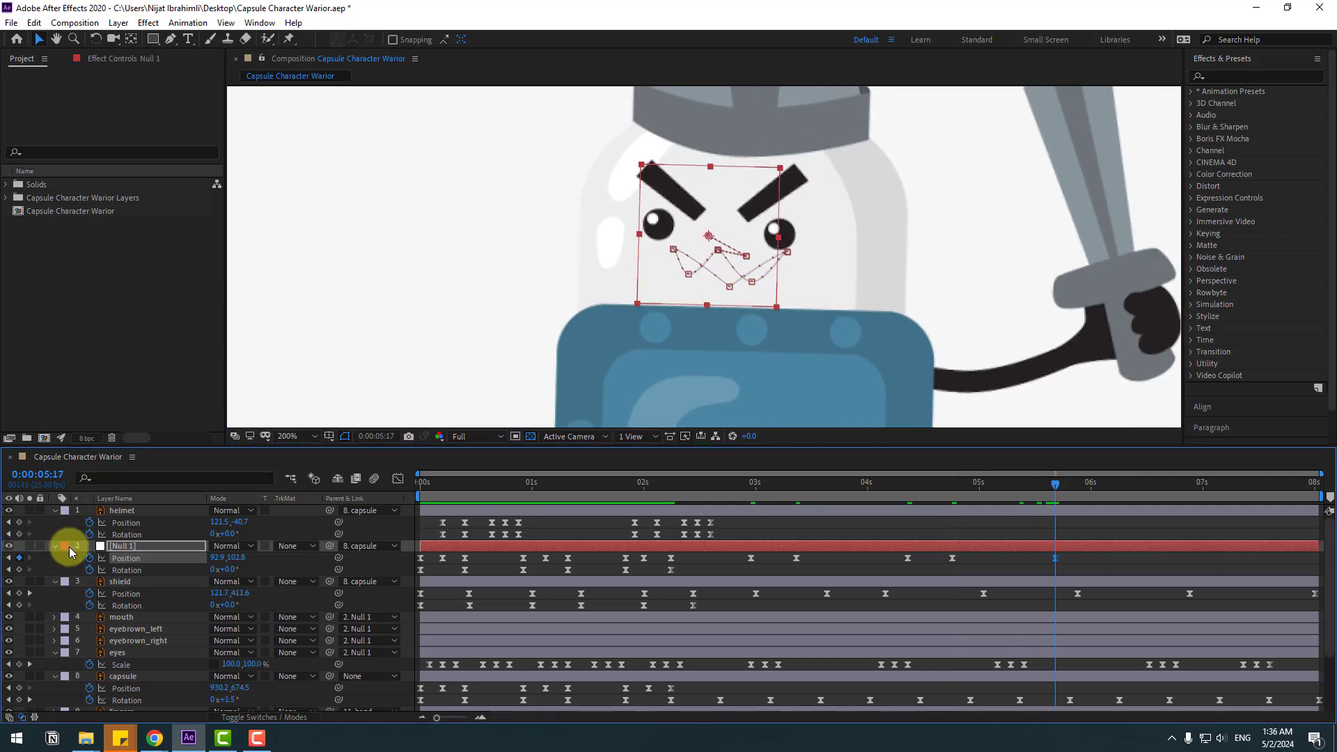
key(shift+Page_Down)
drag(742, 284, 761, 325)
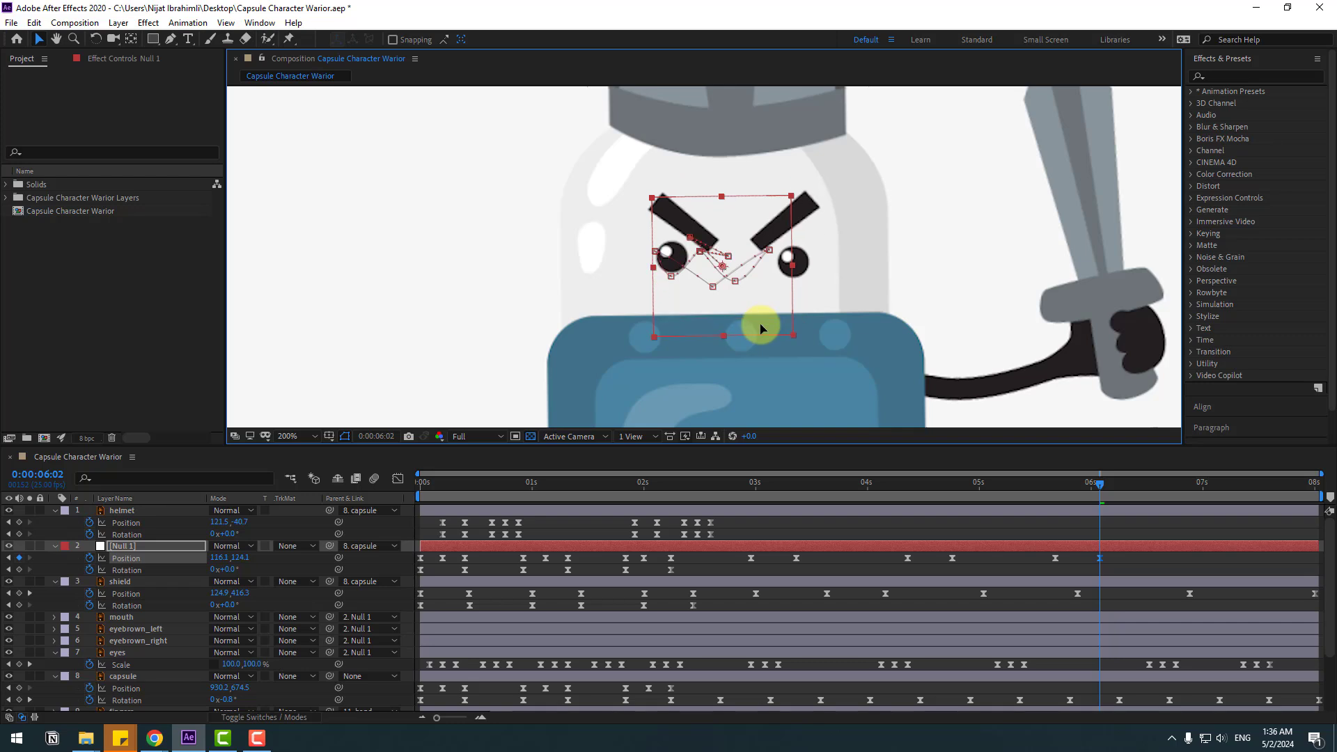
drag(1076, 484, 1195, 493)
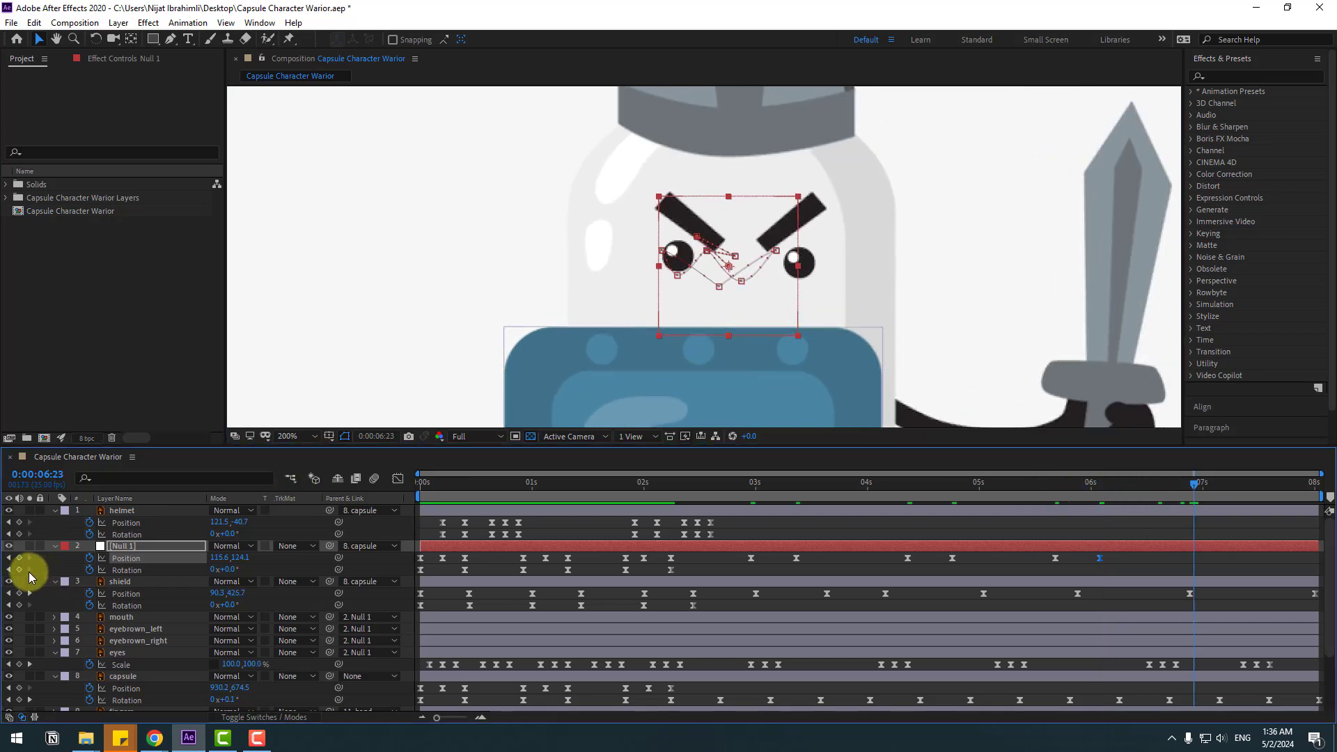
key(shift+Page_Down)
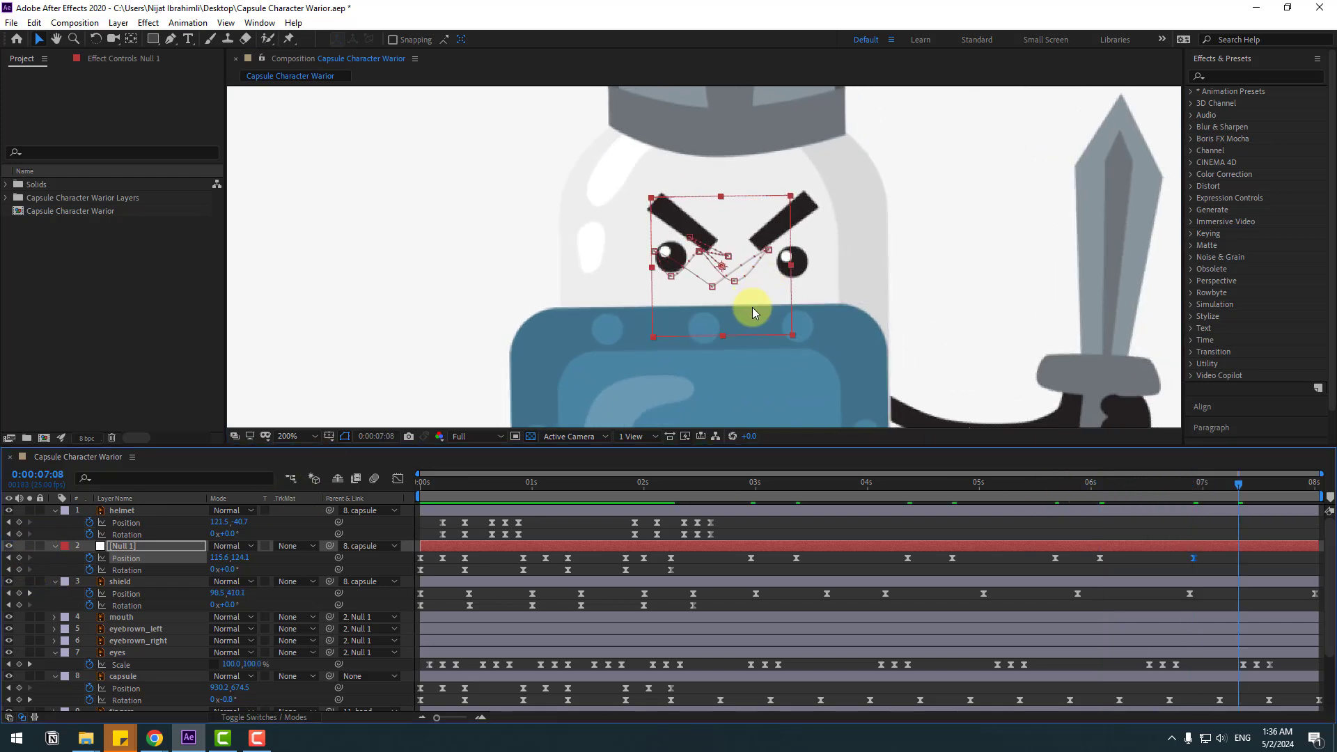
drag(752, 308, 789, 296)
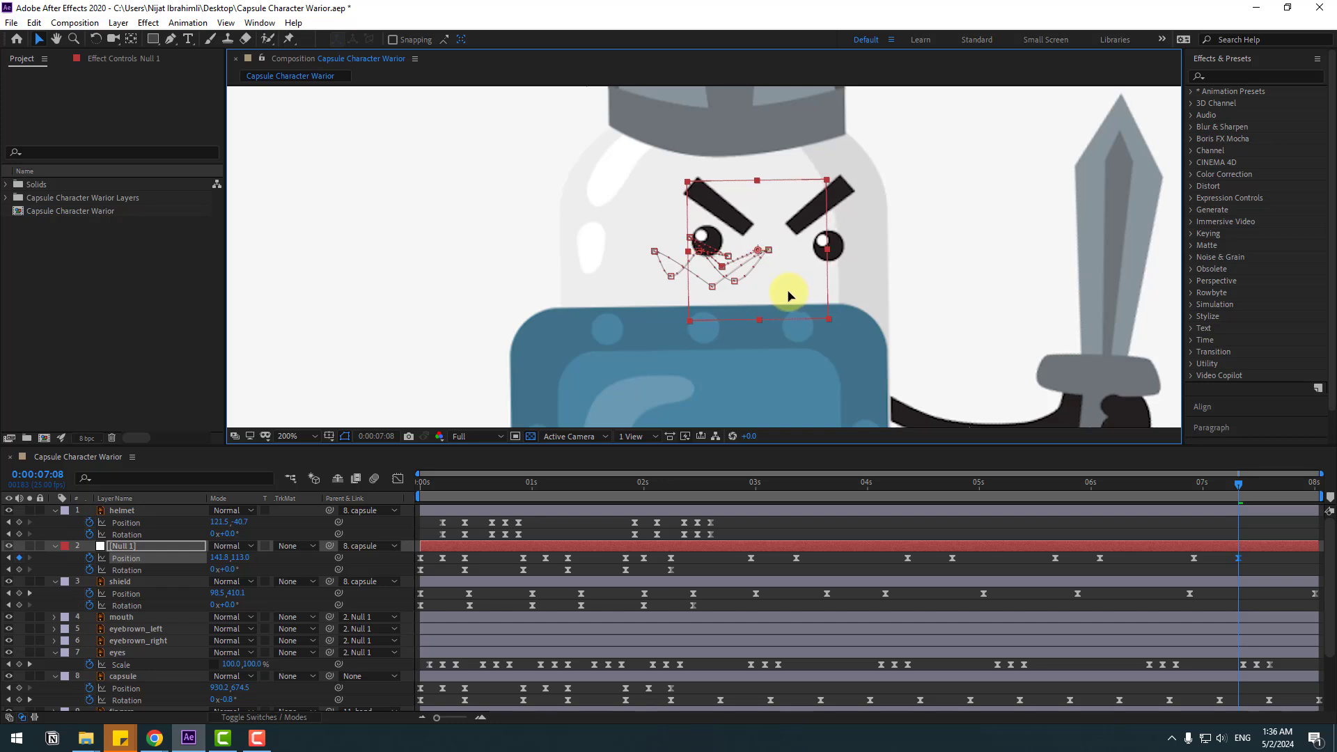
click(1093, 557)
drag(788, 487, 750, 487)
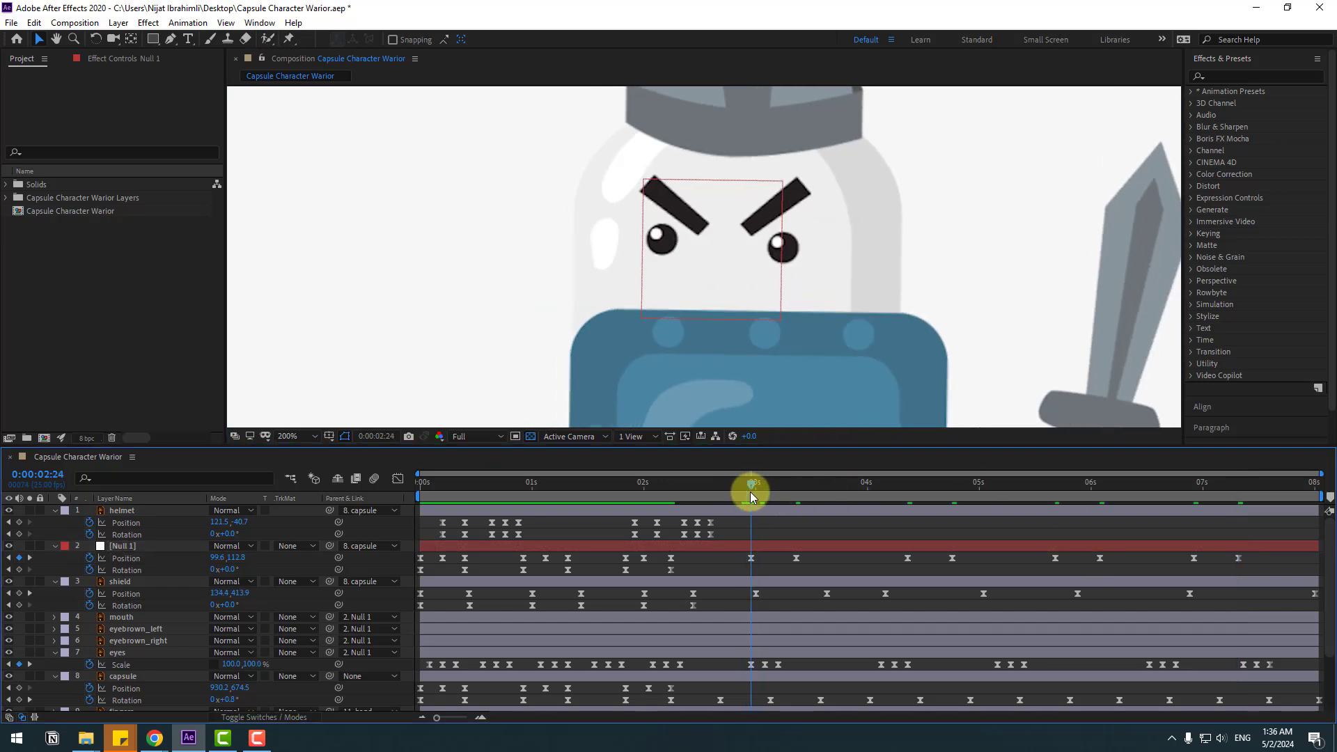
Step: Keyframe Null 1's rotation at 2:24, tilt it to -11° at 3:09 and +16° at 4:19
click(19, 570)
click(29, 558)
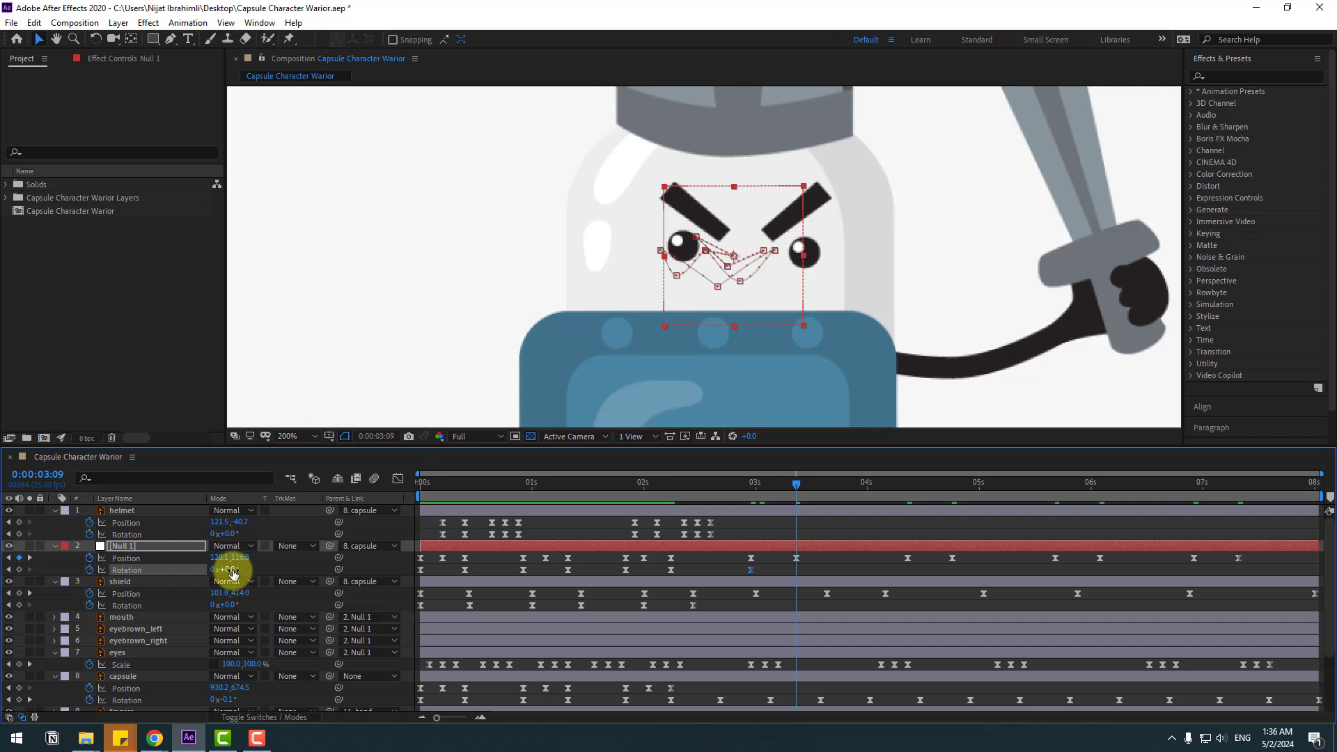
drag(234, 572, 224, 567)
drag(891, 485, 907, 486)
click(29, 558)
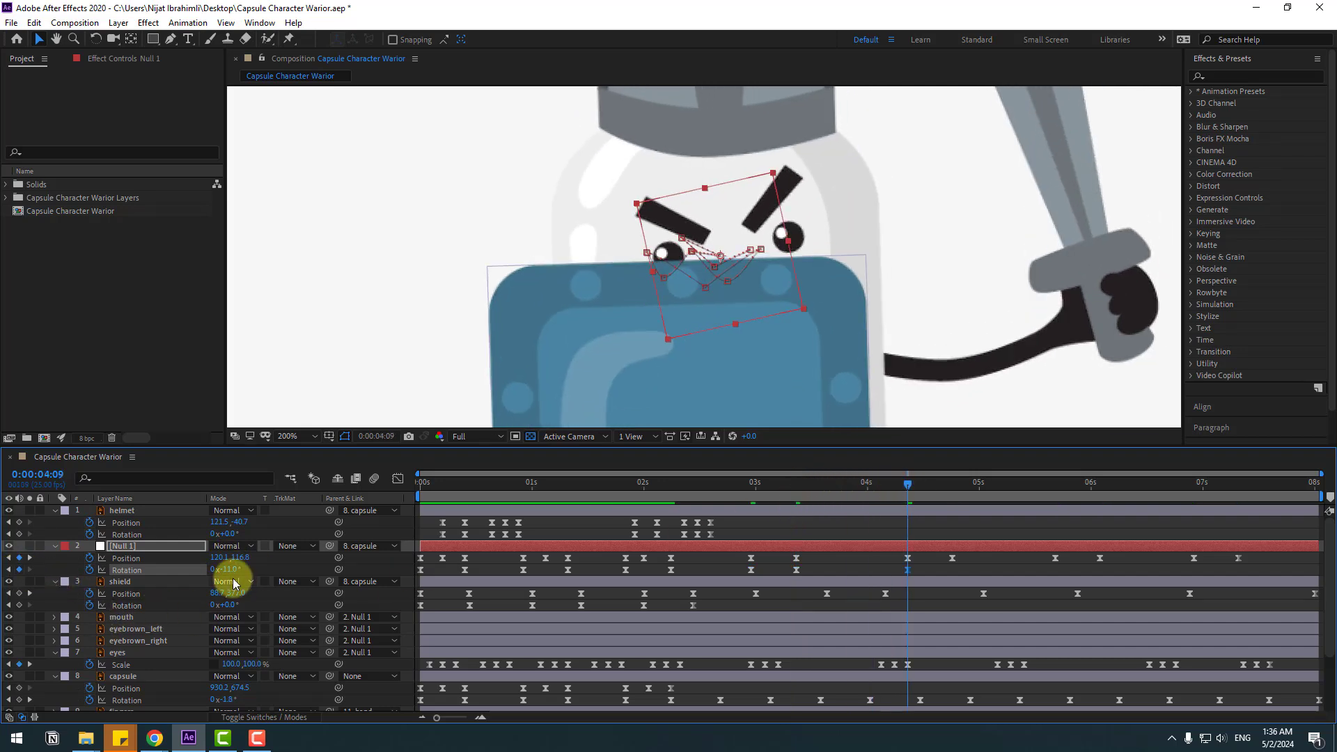
drag(233, 569, 251, 569)
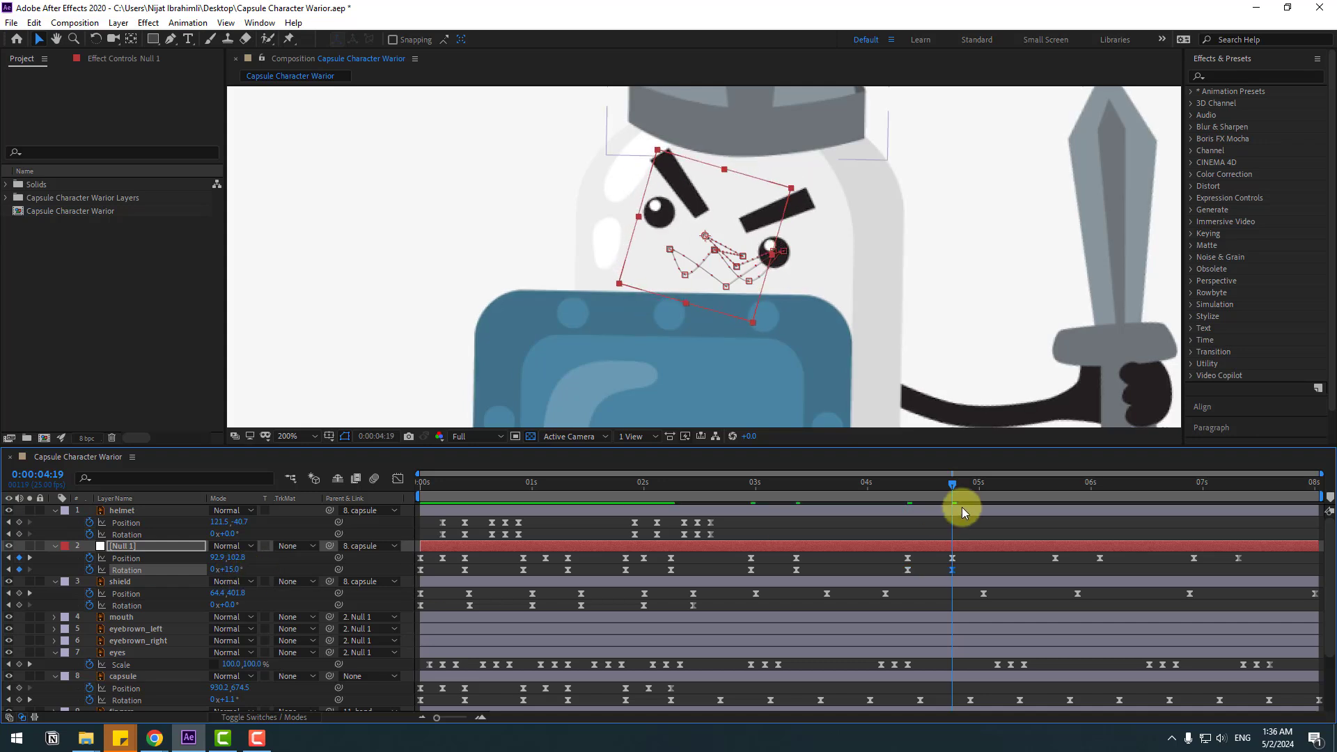
Step: Hold the rotation at 5:17, tilt to about -10° at 6:02 and +10° at 7:08
drag(1044, 482, 1055, 482)
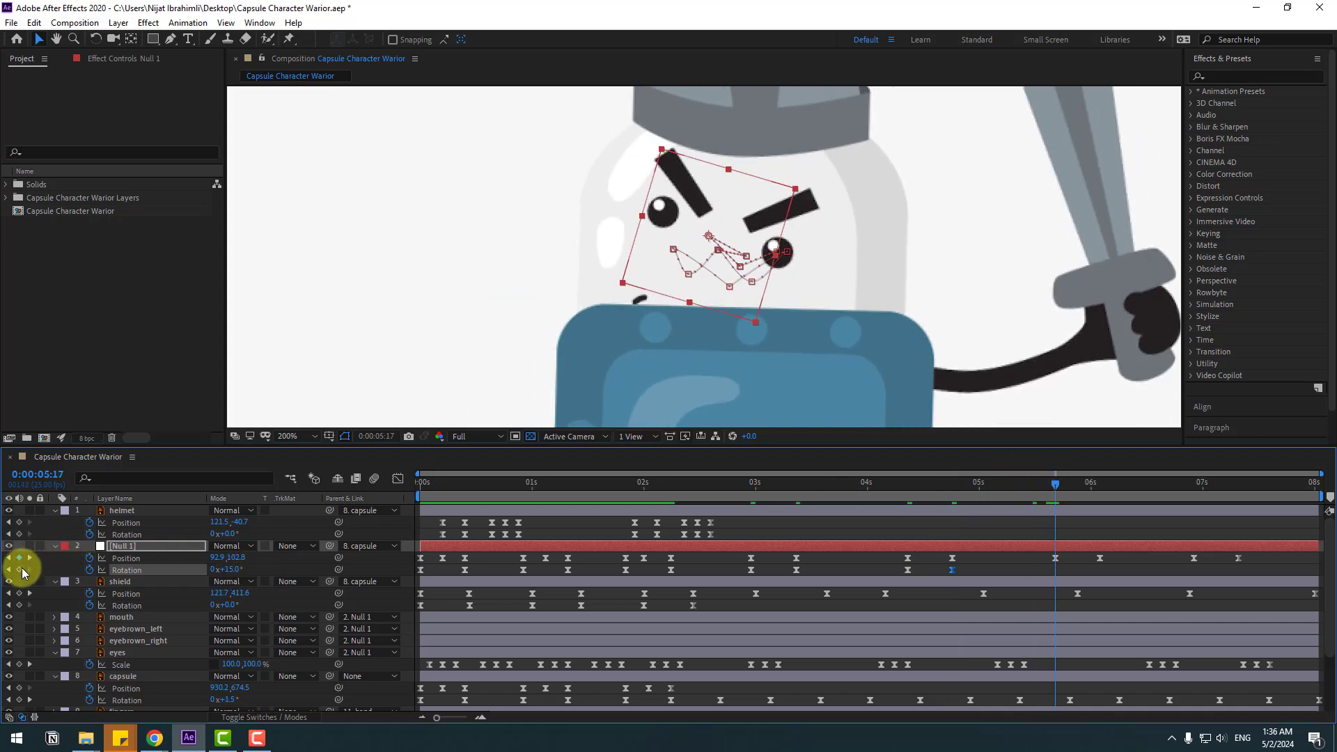
click(19, 570)
key(k)
drag(234, 571, 216, 572)
drag(1150, 491, 1193, 486)
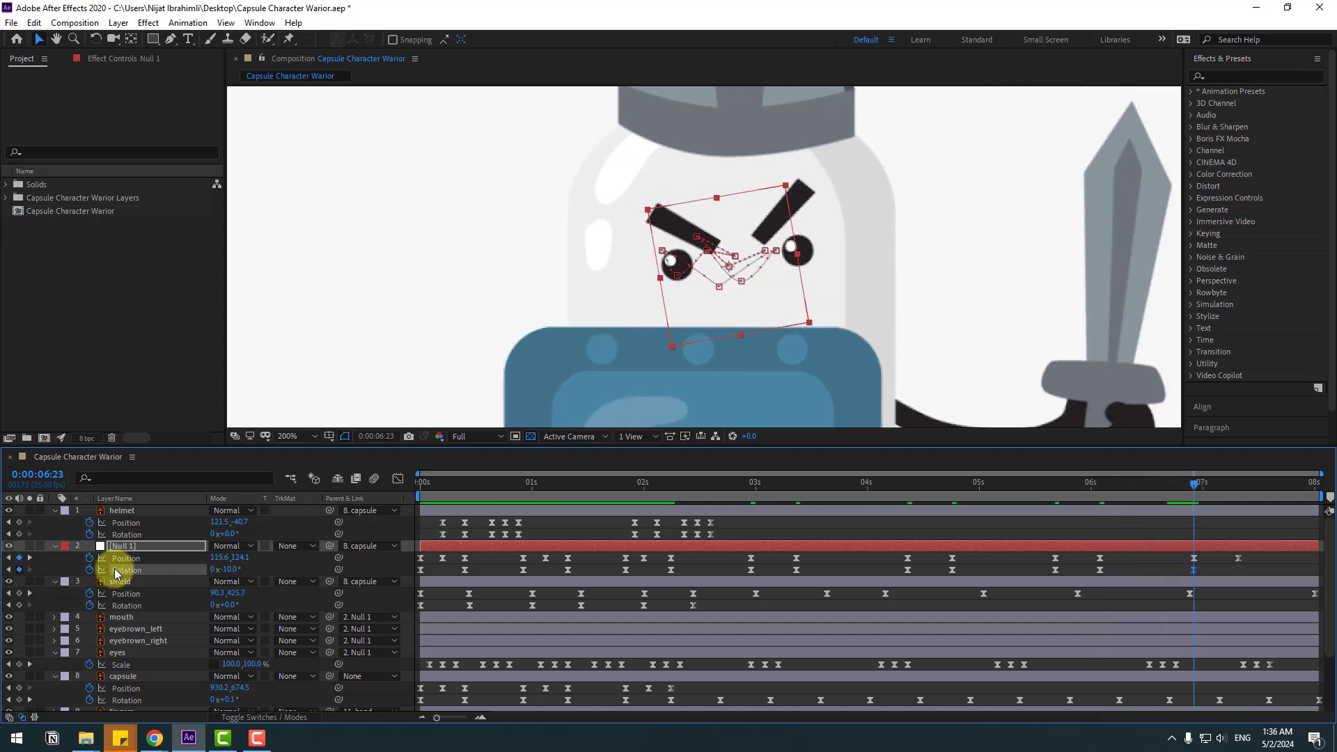
click(1237, 484)
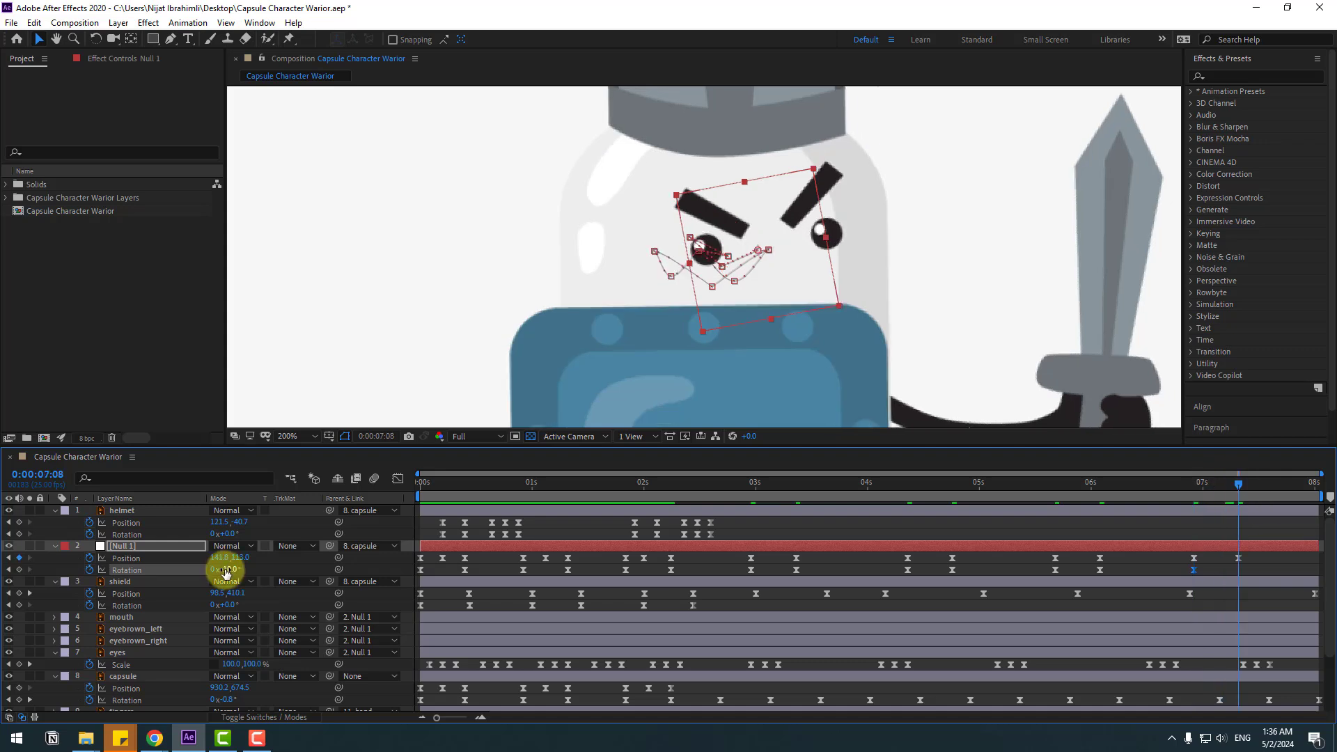
drag(226, 573, 240, 571)
key(comma)
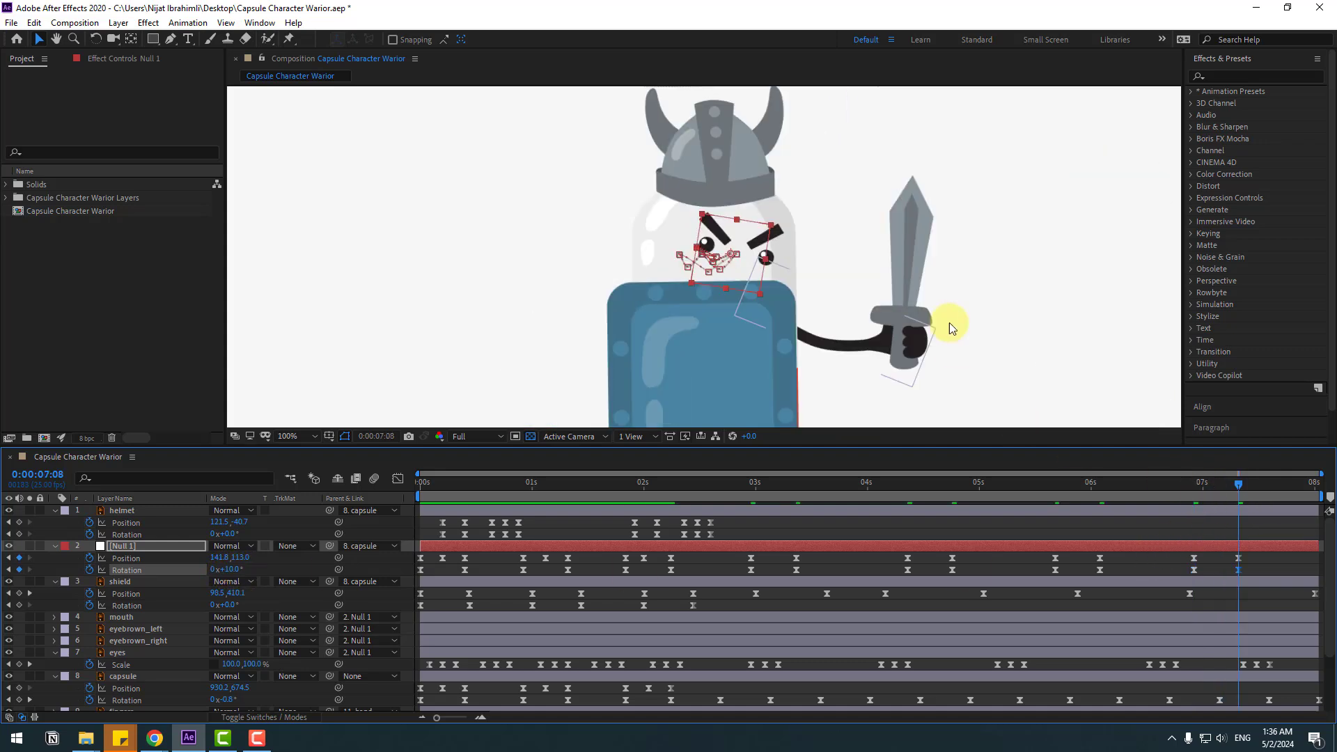